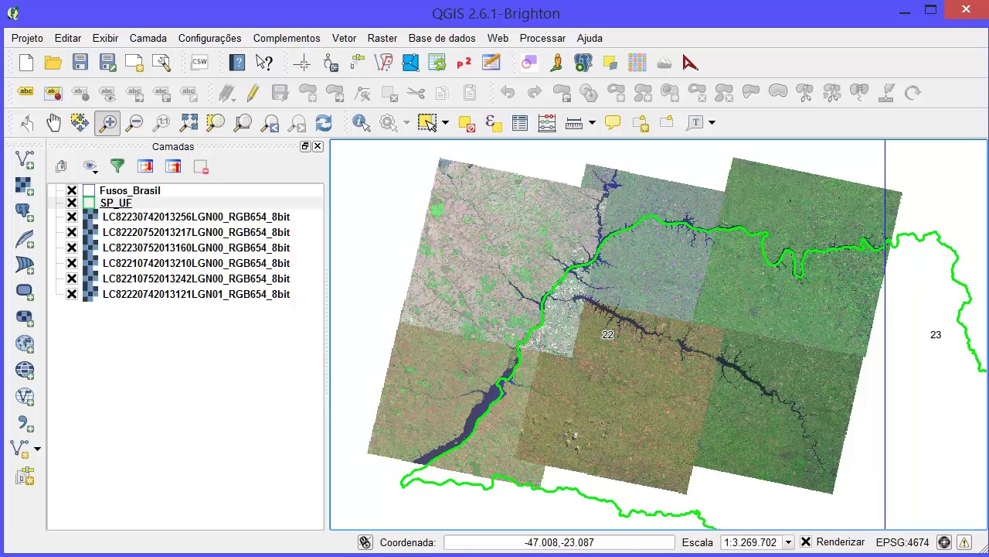
Step: Zoom to the extent of the SP_UF layer and examine how the state outline and image scenes lie across the numbered zones
click(129, 204)
right_click(129, 207)
click(158, 215)
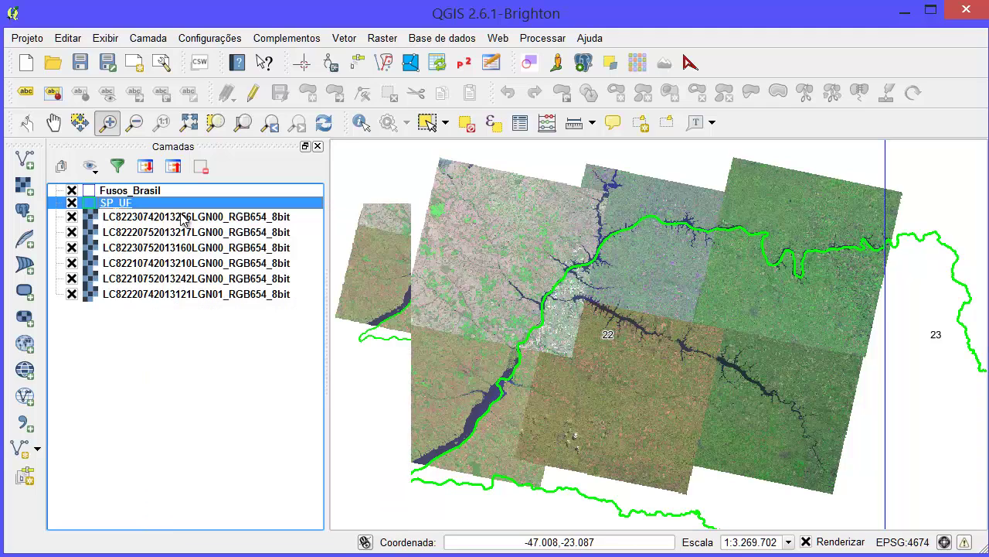
scroll(692, 295, down, 1)
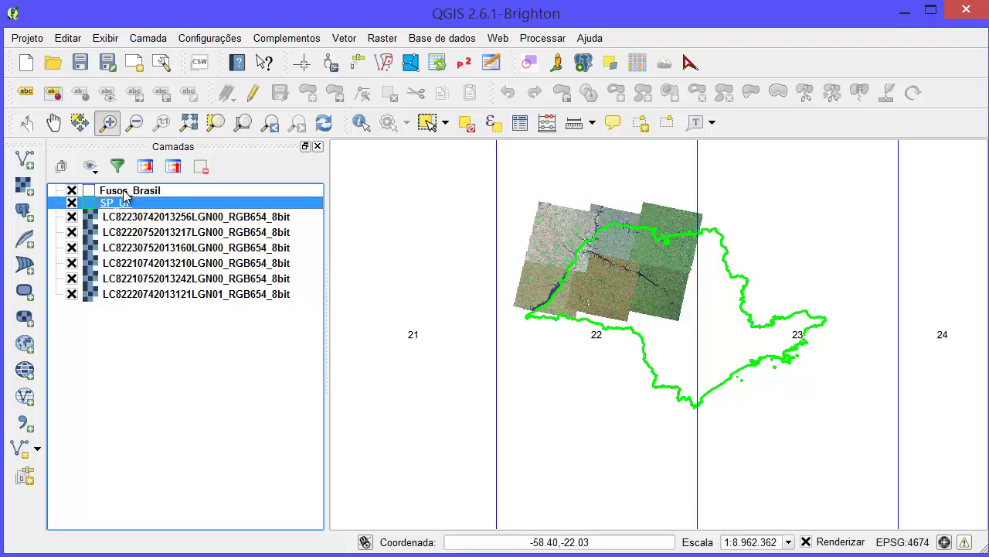
scroll(614, 272, down, 1)
scroll(615, 270, down, 3)
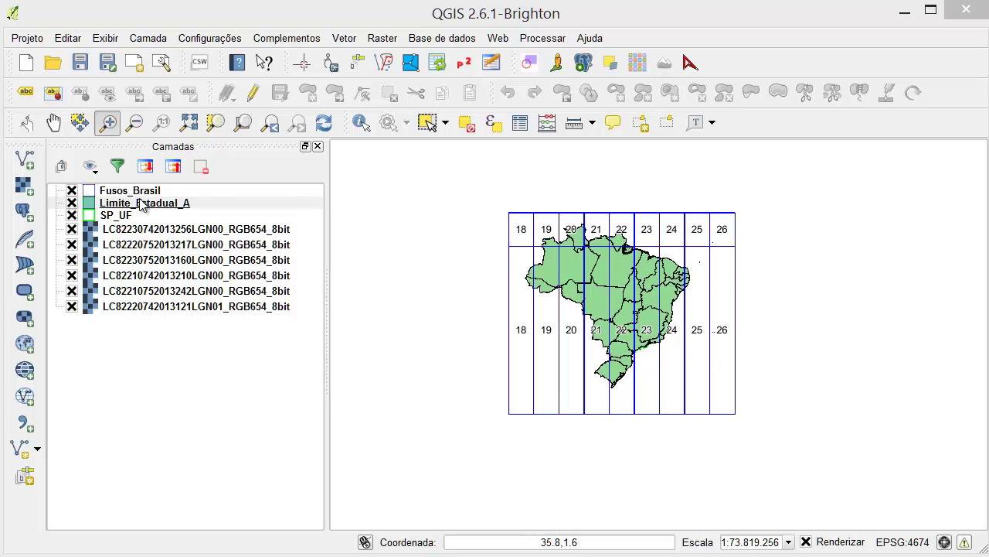
Step: Style the Limite_Estadual_A polygons with the simb1 outline symbol so the layers beneath show through
click(131, 204)
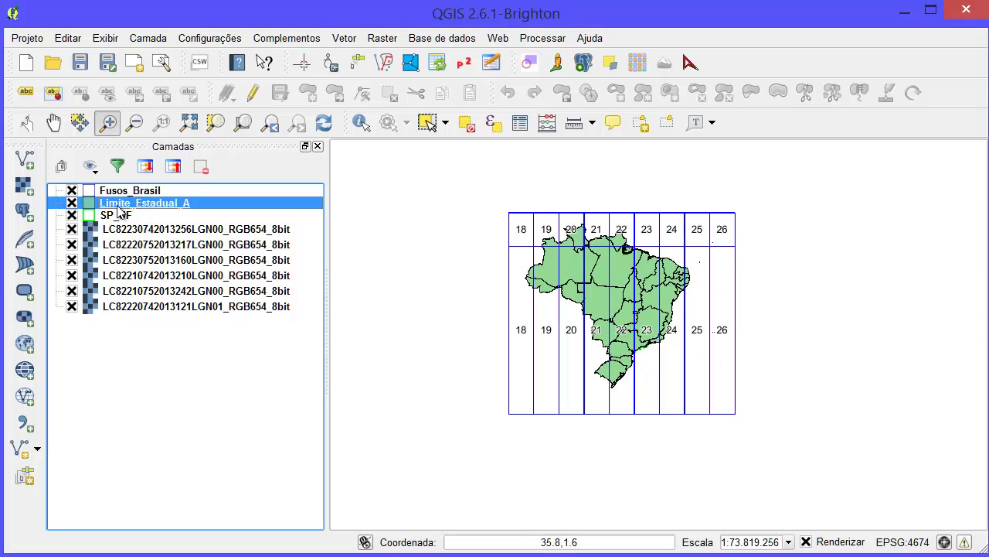
double_click(119, 203)
click(399, 414)
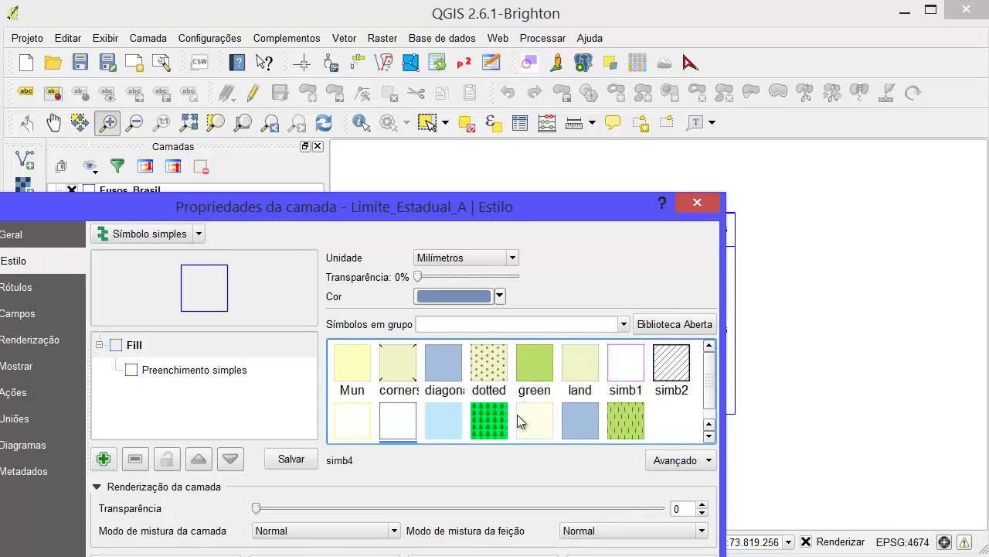
click(626, 367)
key(Return)
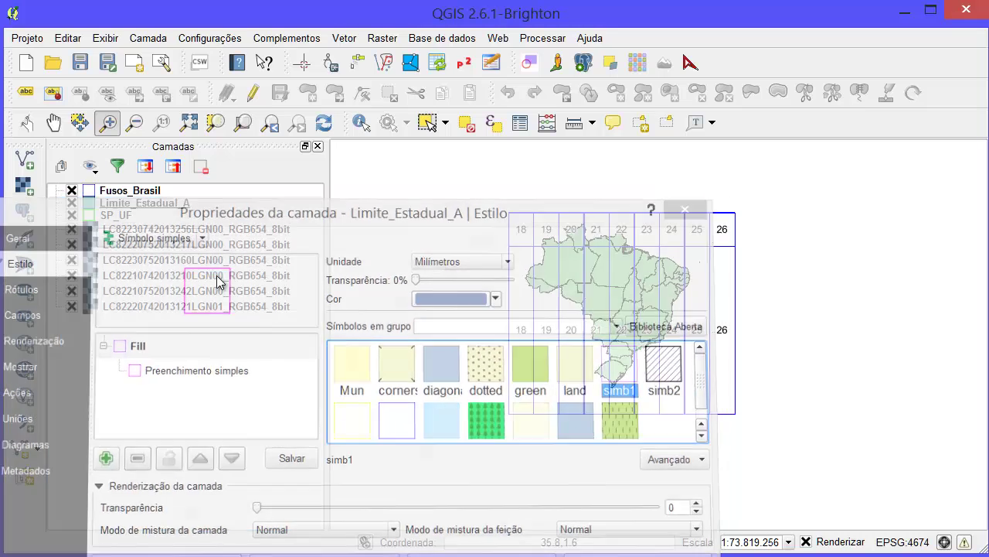
Step: Examine the position of the six image scenes relative to the state boundaries and the line between zones 22 and 23
click(628, 334)
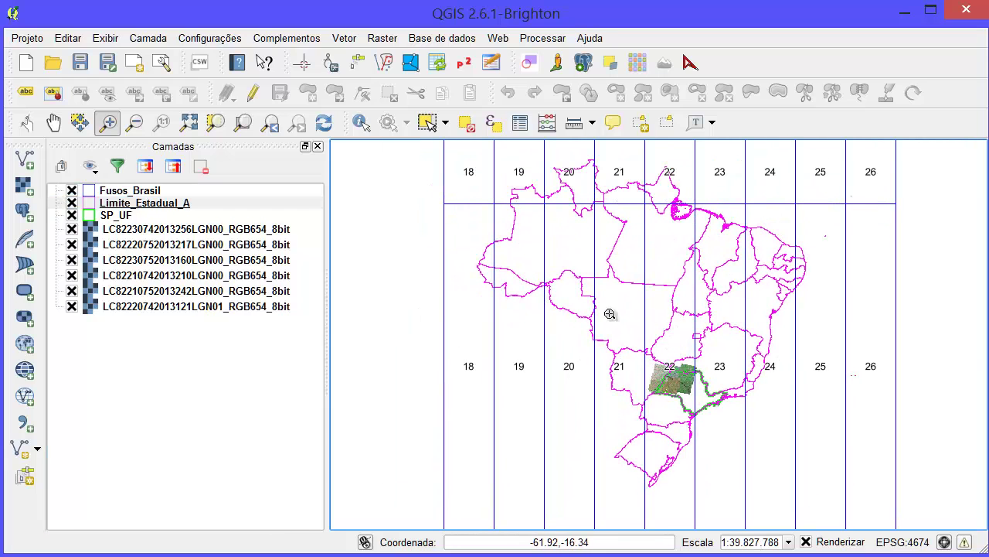
click(676, 386)
click(677, 385)
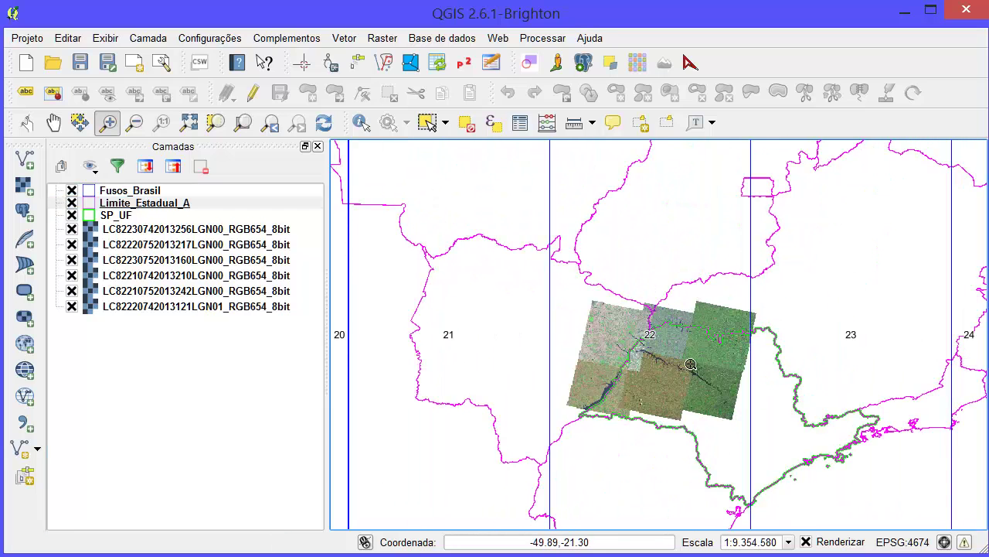
click(691, 355)
drag(692, 356, 666, 281)
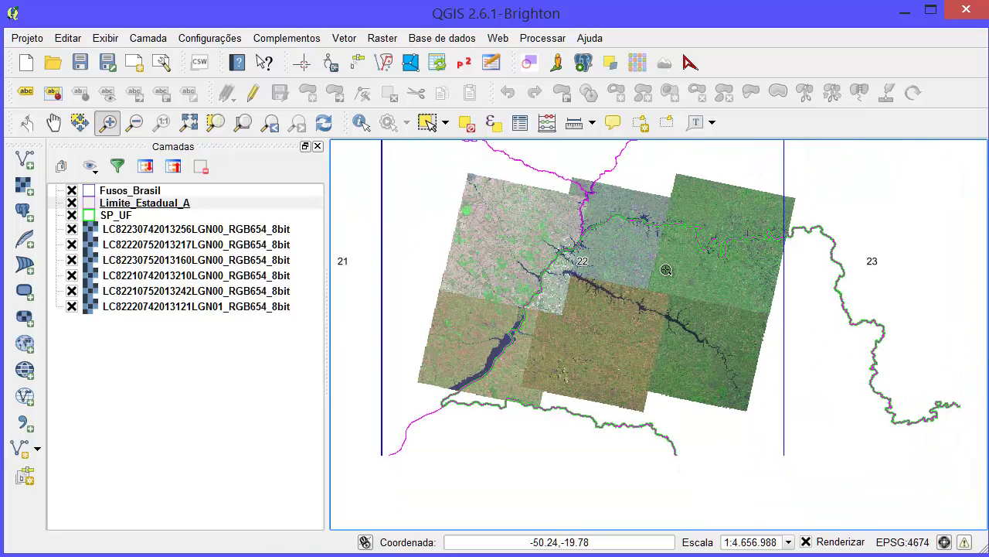
scroll(646, 280, down, 1)
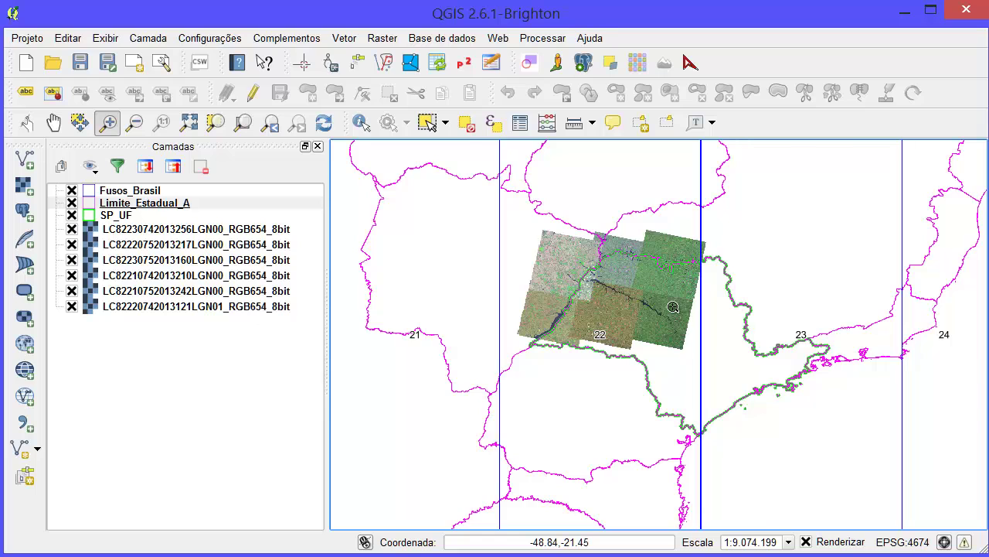
scroll(672, 306, up, 1)
scroll(672, 306, down, 1)
scroll(672, 306, up, 1)
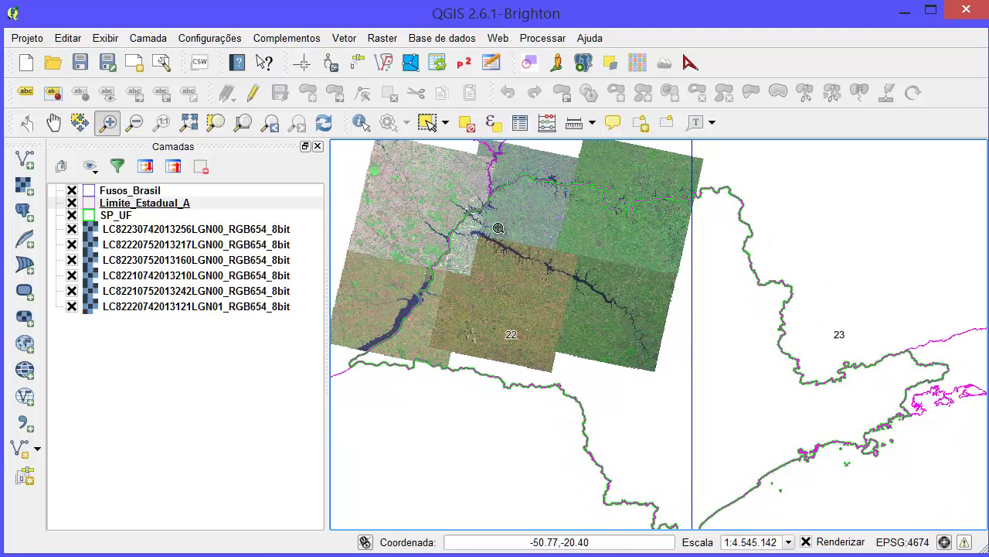
drag(518, 293, 577, 289)
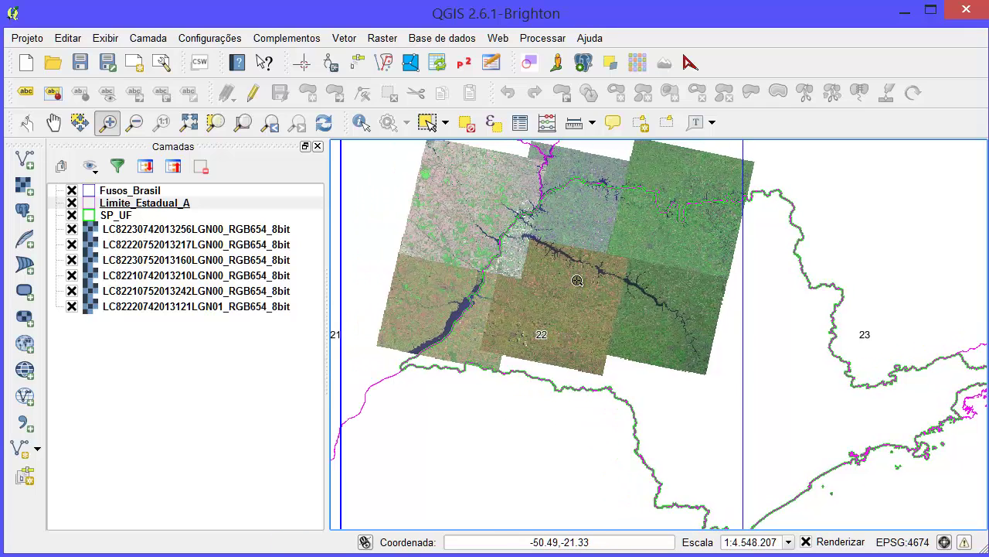
scroll(576, 280, down, 1)
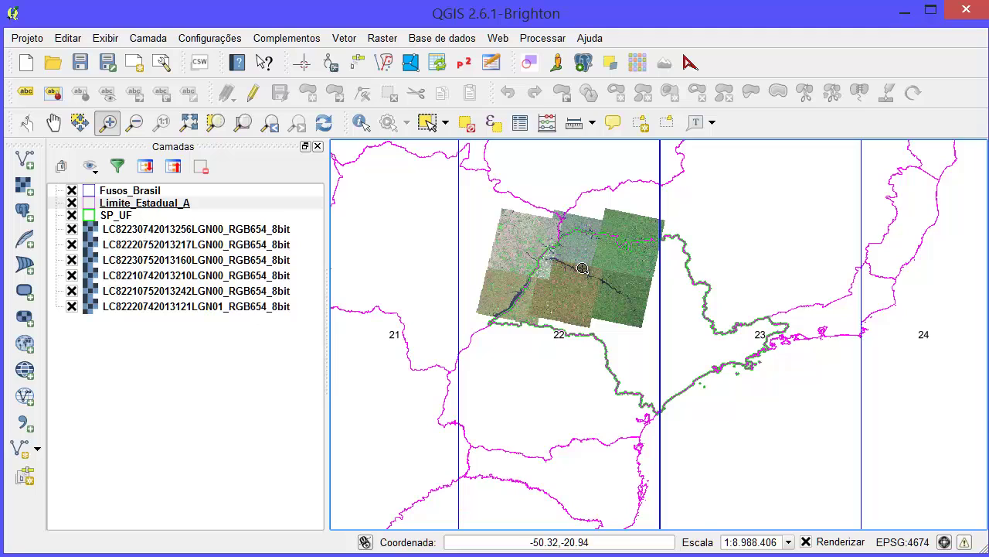
scroll(586, 269, up, 1)
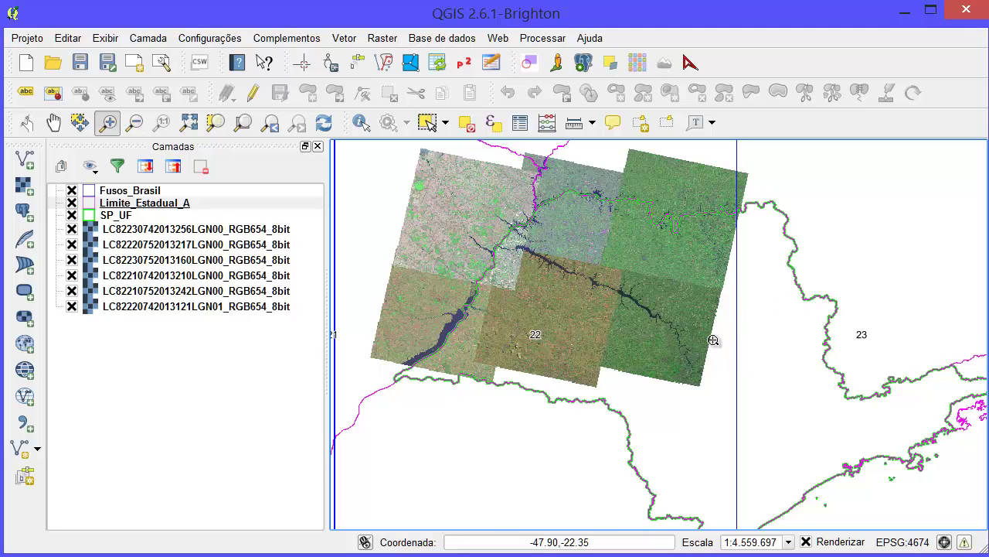
scroll(709, 340, down, 1)
scroll(710, 341, up, 1)
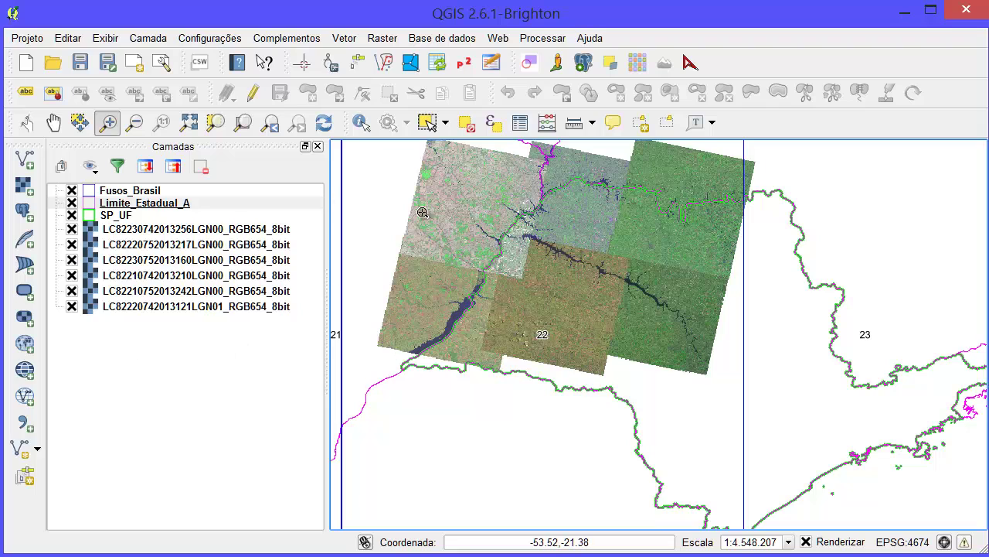
scroll(596, 287, up, 1)
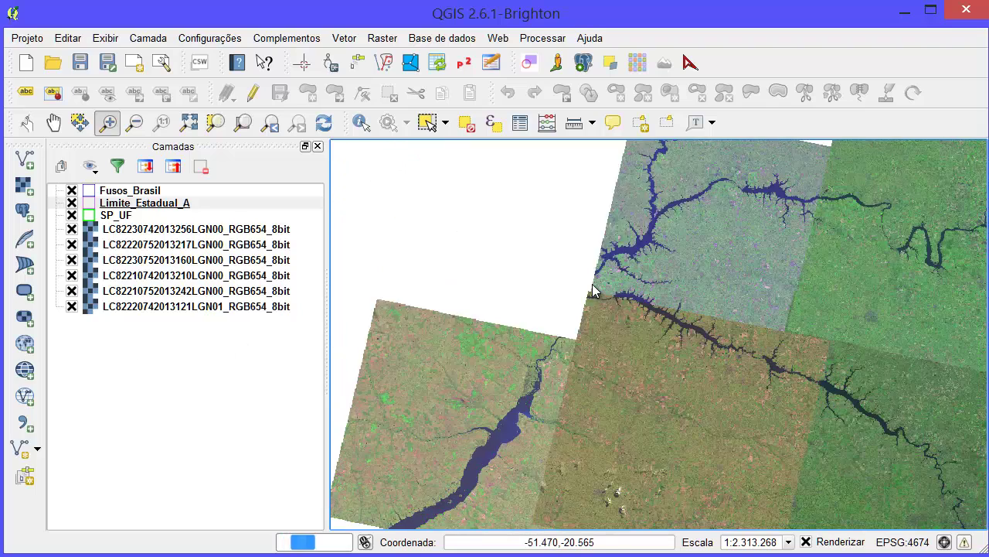
scroll(594, 291, down, 1)
scroll(608, 279, up, 1)
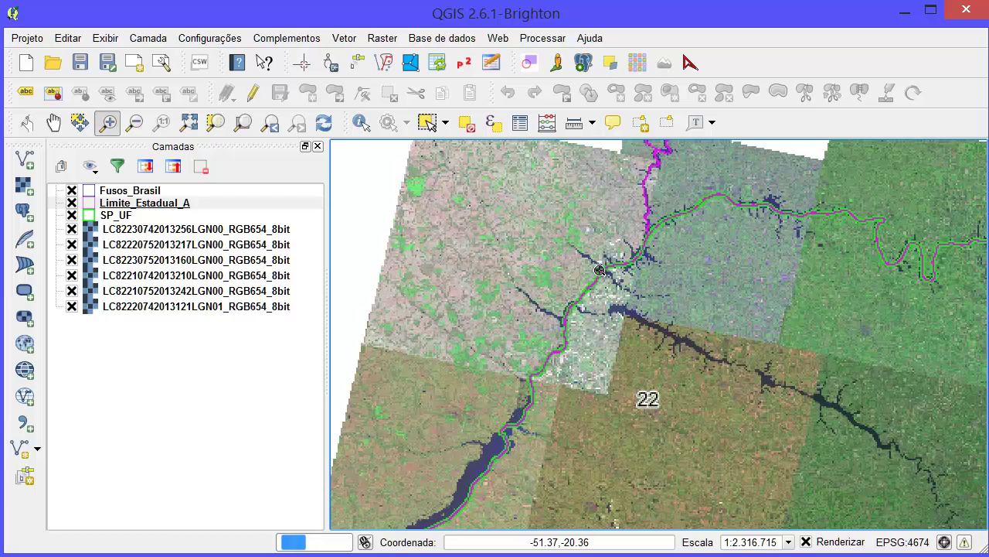
scroll(607, 280, down, 1)
click(207, 230)
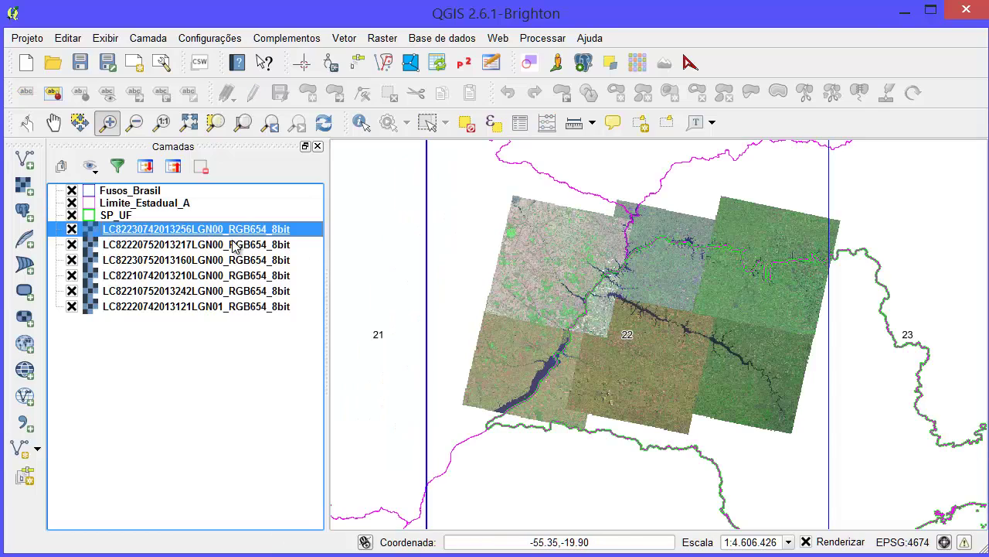
click(232, 275)
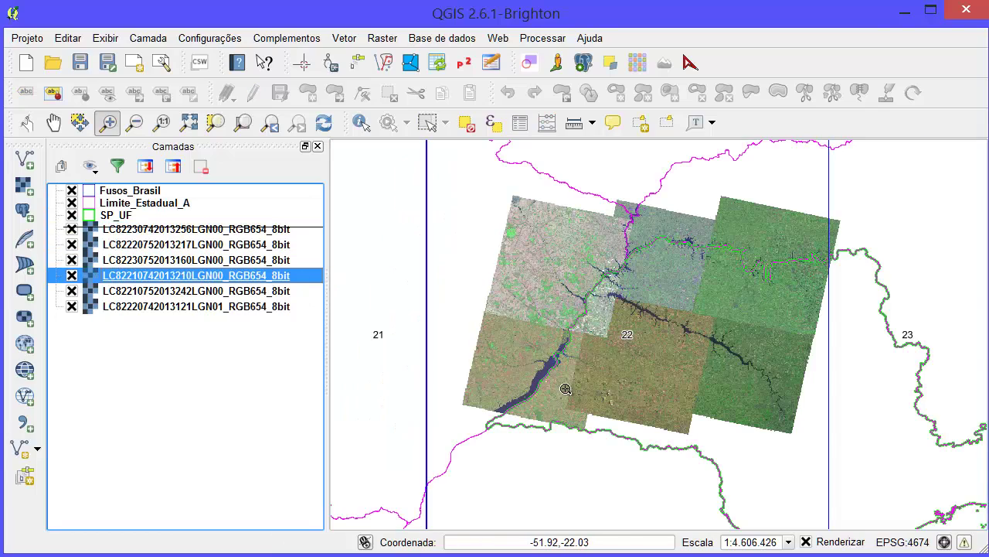
scroll(554, 358, up, 1)
scroll(553, 358, up, 1)
scroll(550, 342, down, 1)
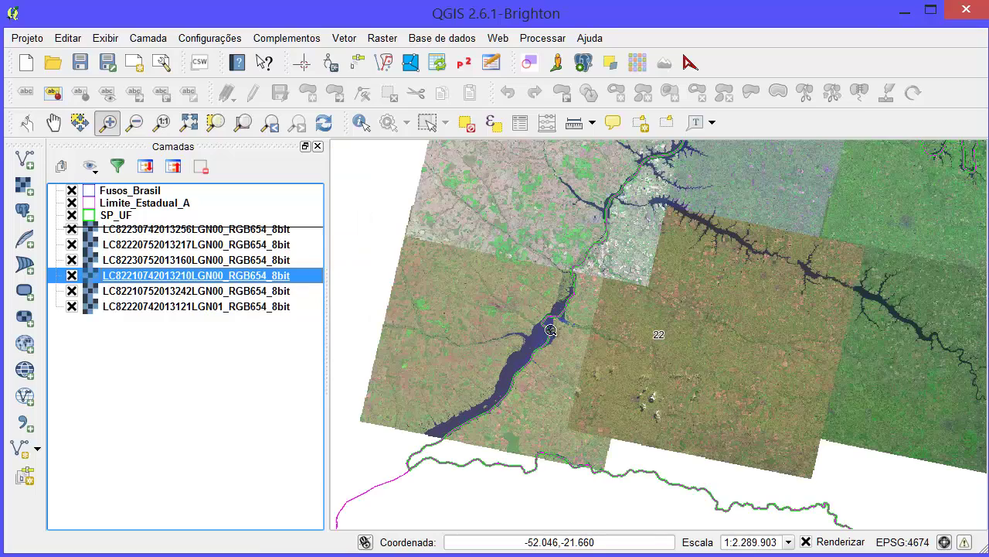
scroll(562, 292, down, 1)
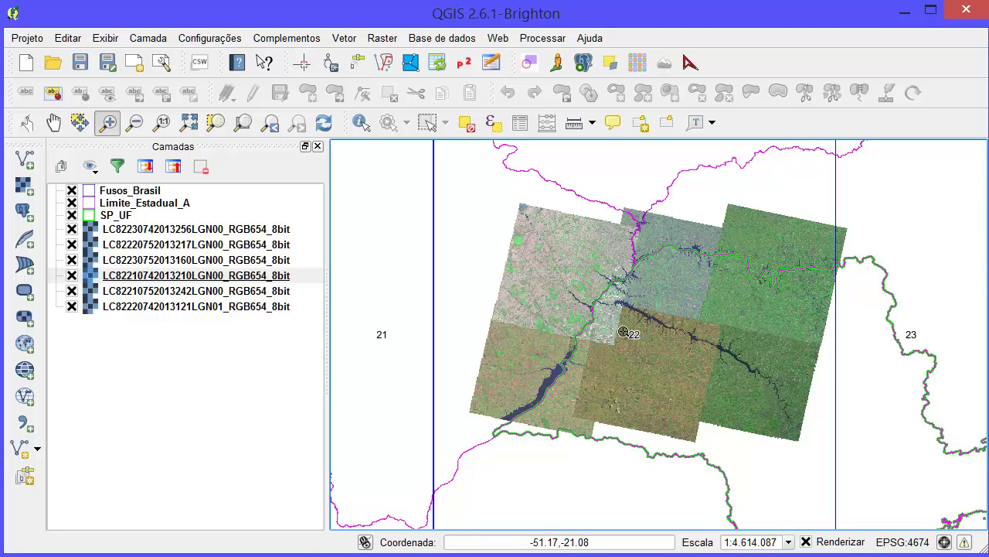
scroll(625, 329, up, 1)
scroll(626, 338, down, 1)
Step: Examine up close the seam and tone difference between the two eastern green scenes
click(795, 320)
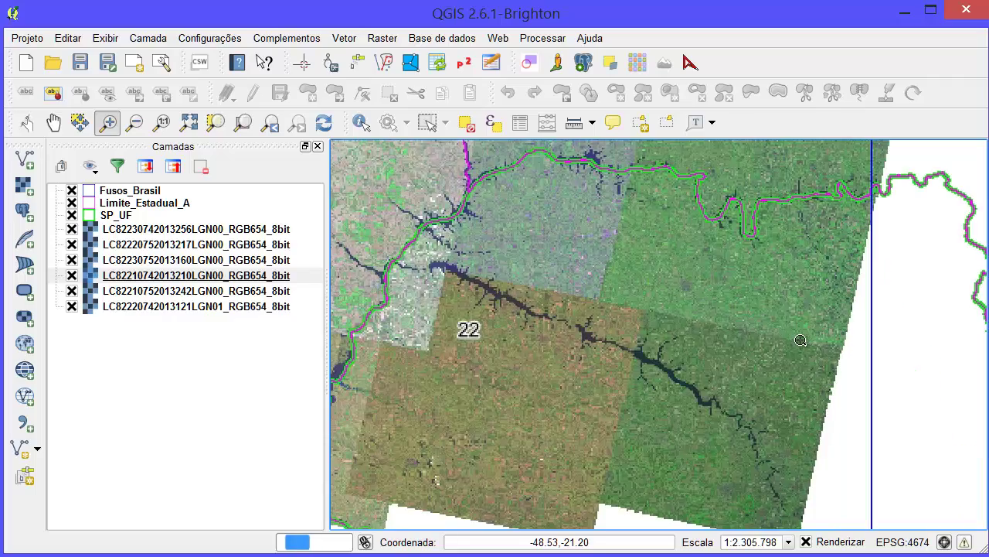
click(781, 309)
click(764, 294)
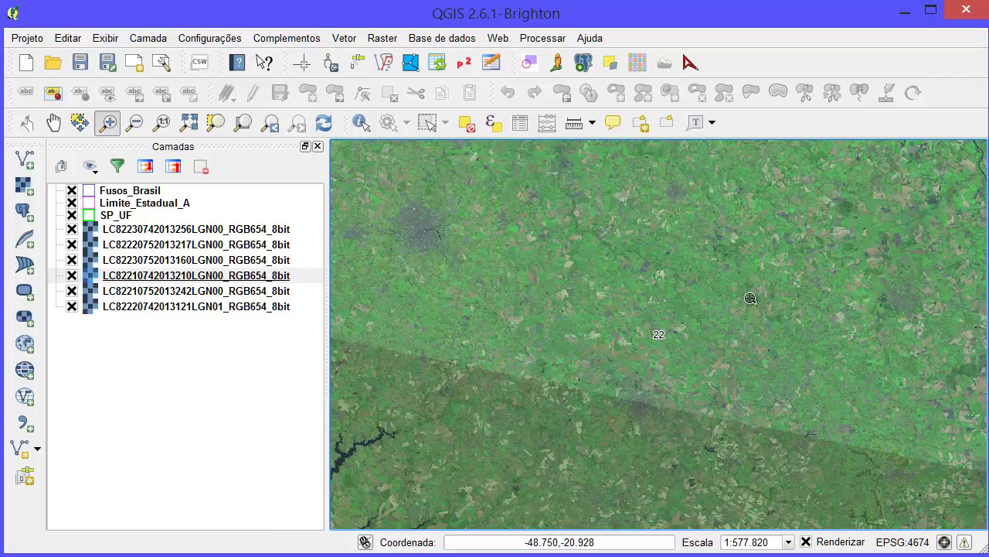
scroll(696, 329, down, 1)
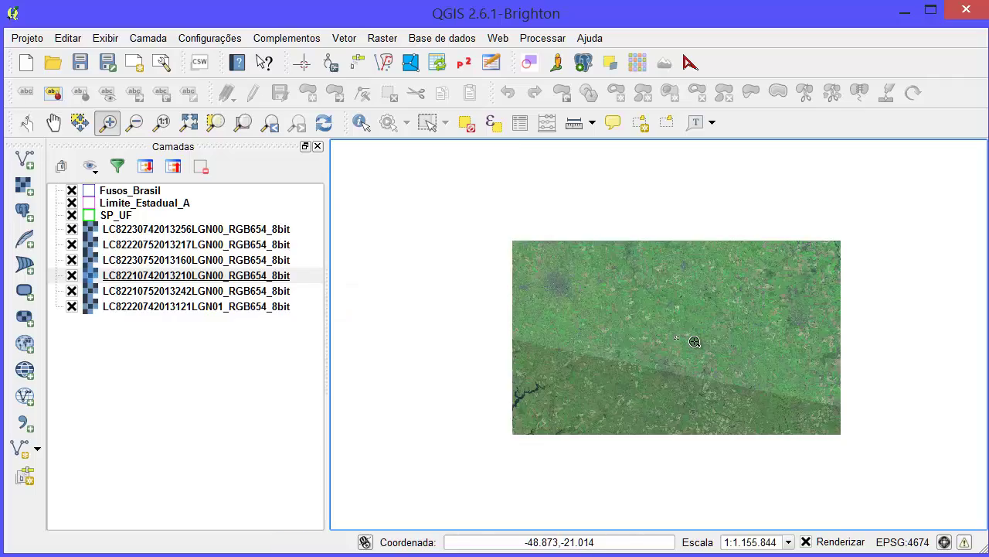
scroll(692, 347, down, 1)
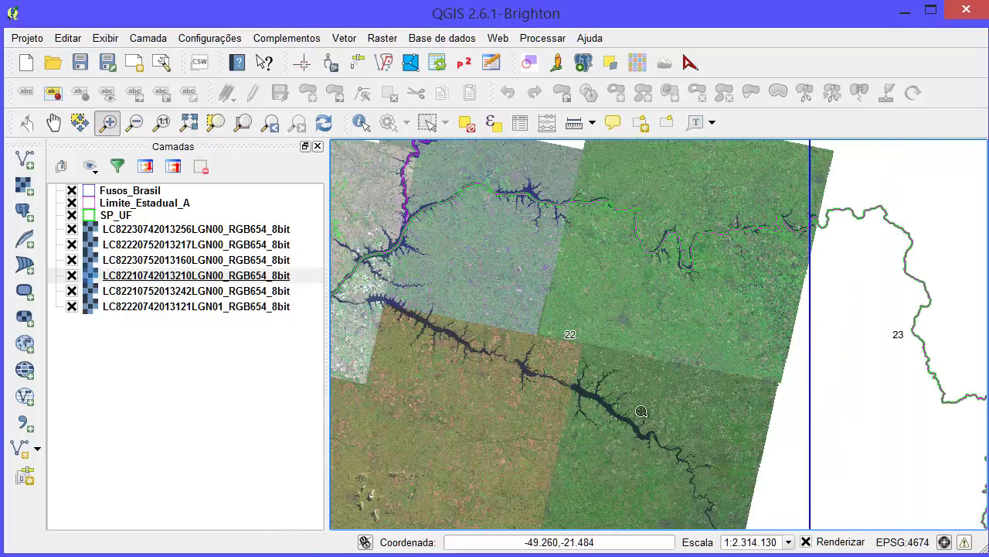
scroll(641, 410, up, 1)
scroll(640, 411, down, 1)
Step: Examine the colour differences and land cover around the seams of the north-western scene, from the whole scene down to individual fields
drag(399, 387, 603, 400)
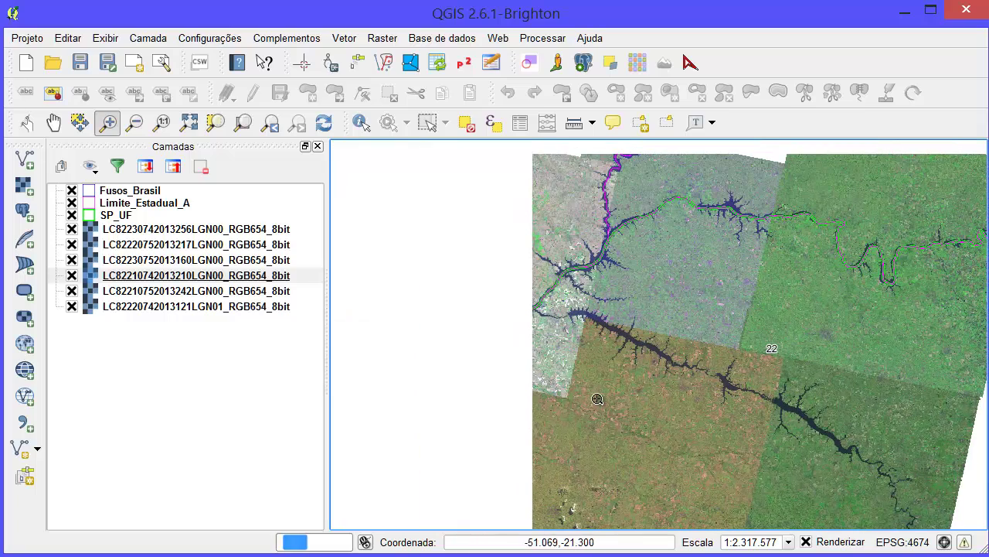
drag(666, 369, 714, 335)
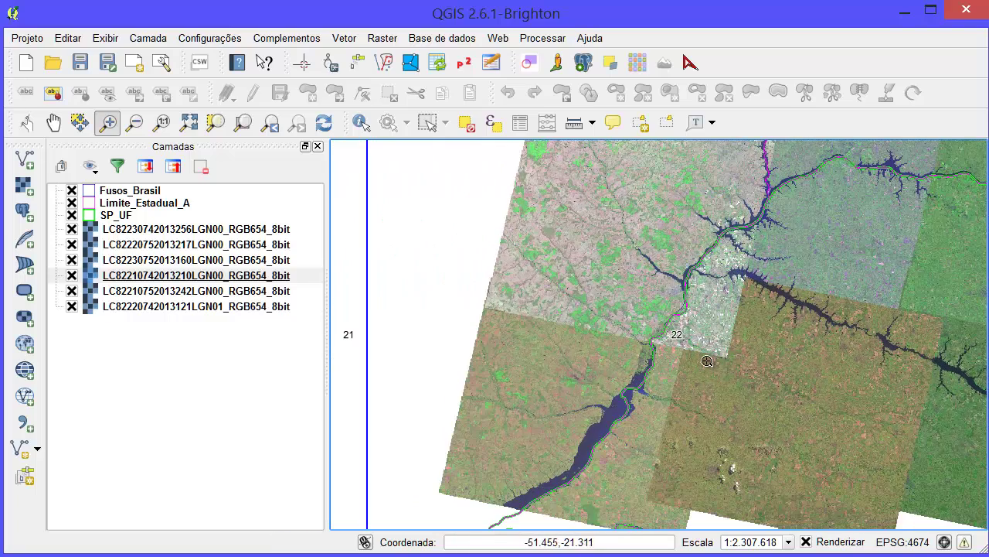
drag(707, 362, 687, 466)
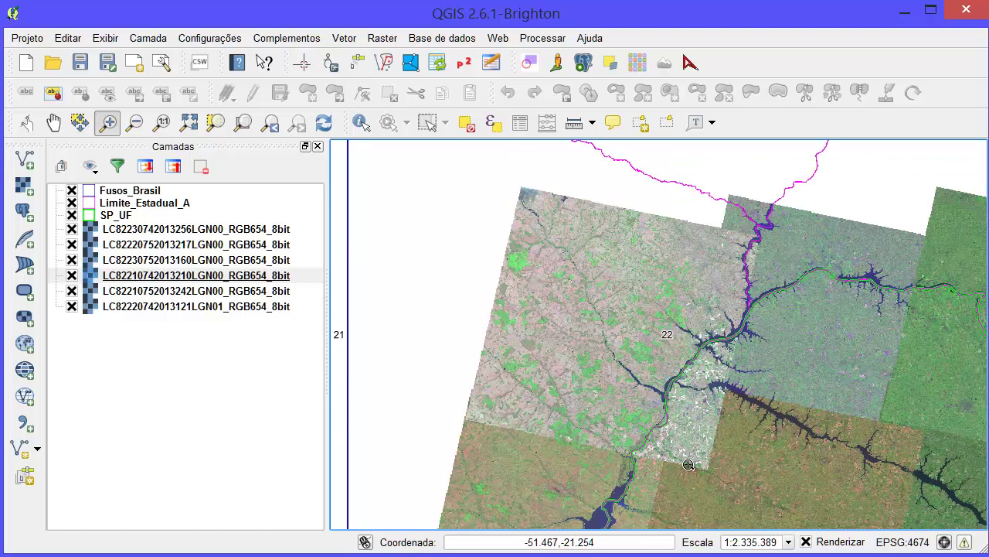
drag(798, 436, 718, 430)
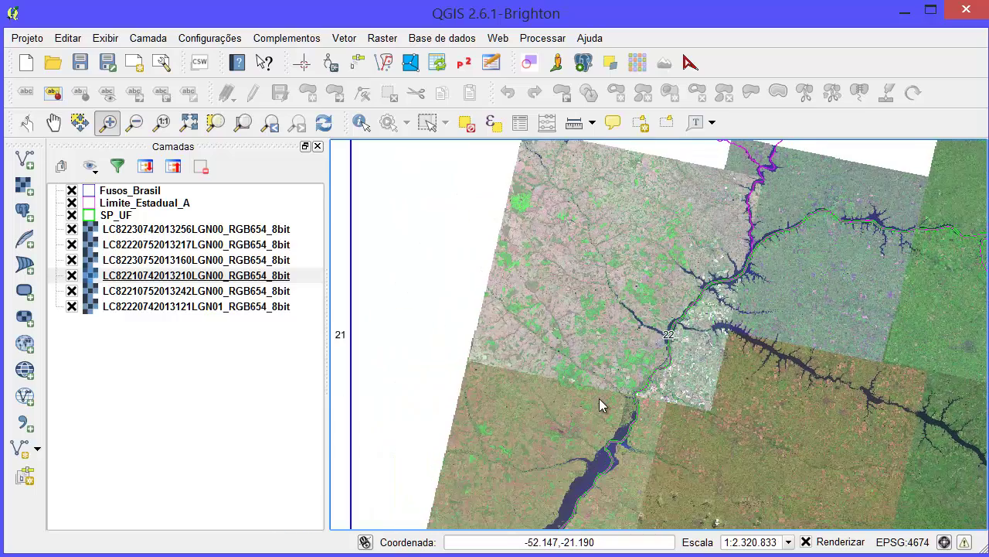
scroll(599, 398, down, 1)
scroll(603, 402, up, 1)
scroll(607, 398, up, 1)
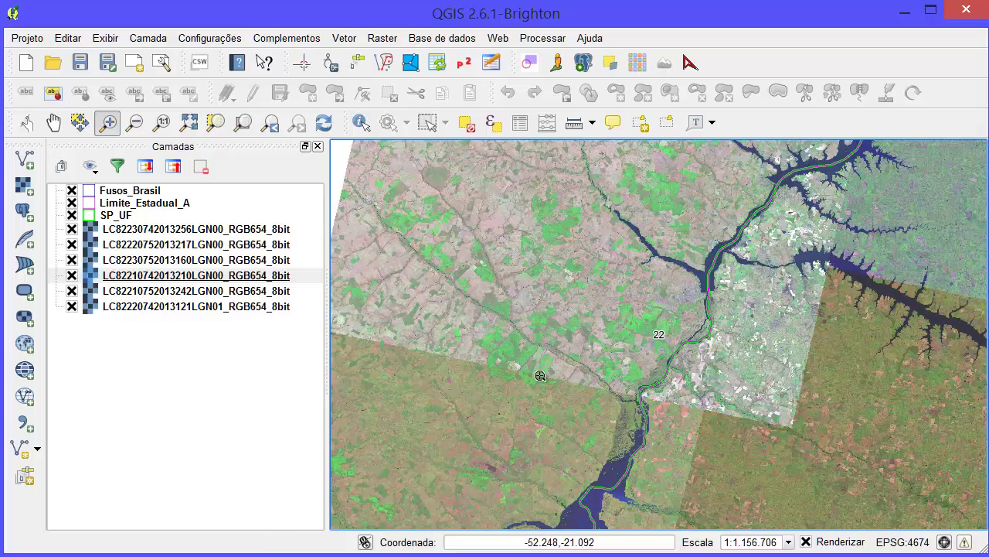
scroll(599, 307, up, 1)
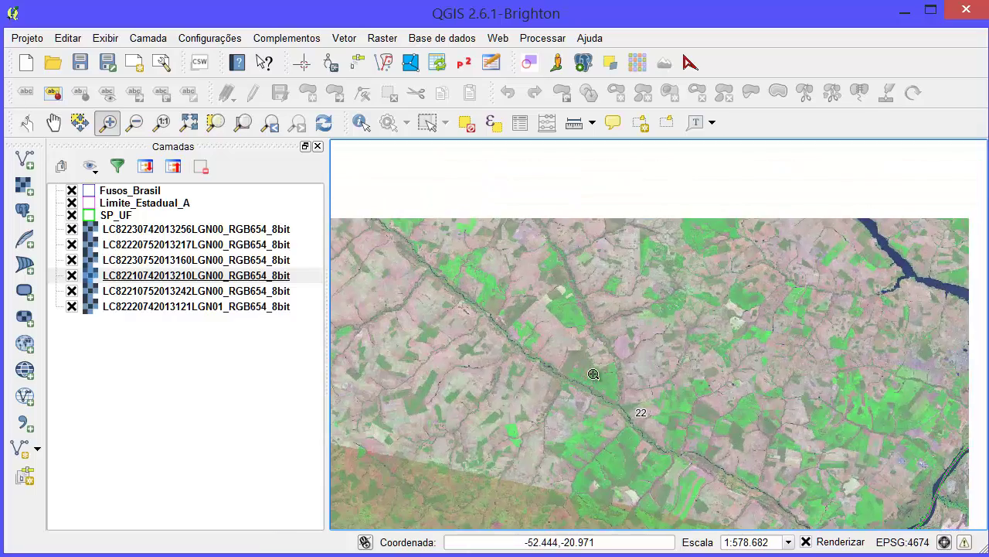
scroll(593, 374, up, 1)
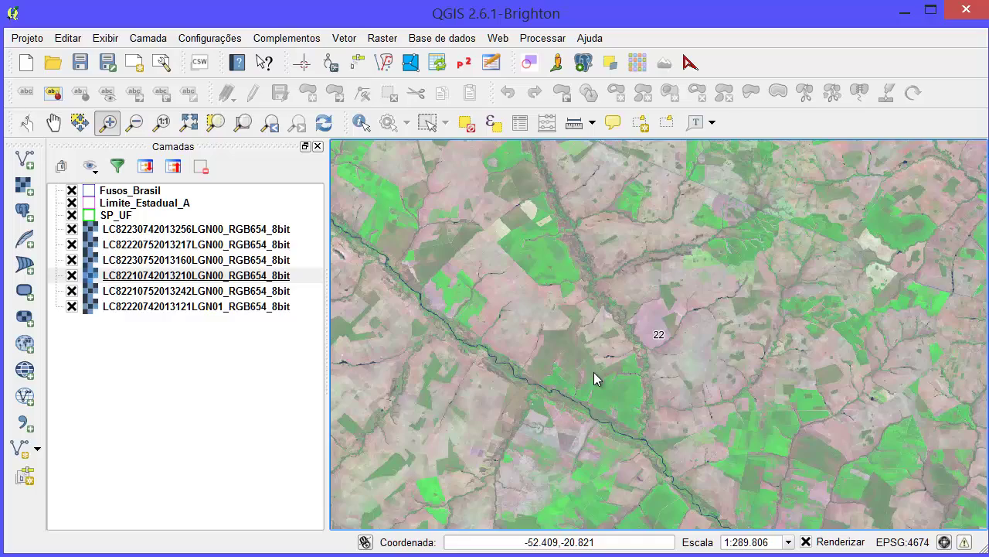
scroll(584, 357, down, 1)
scroll(671, 353, down, 1)
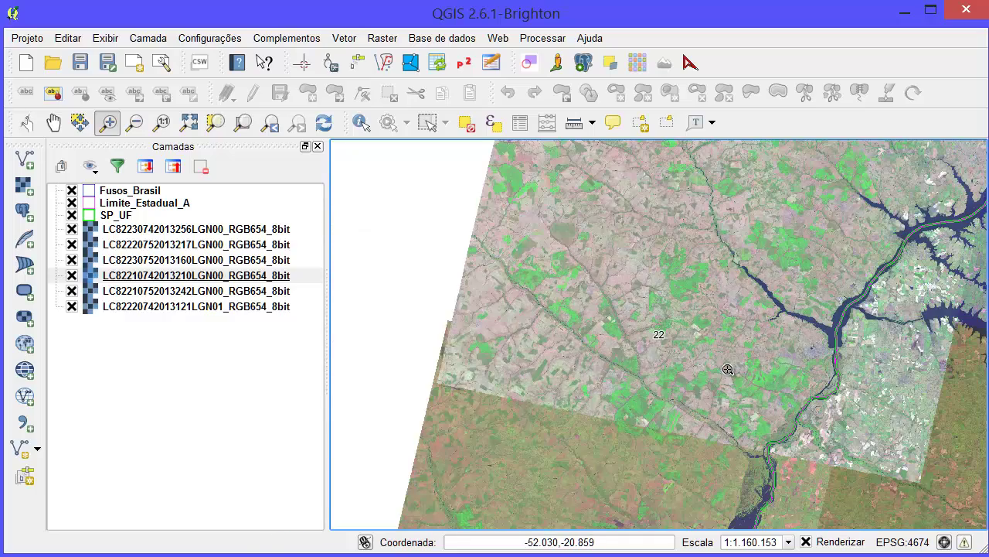
Step: Inspect the land cover of the north-eastern green scene at close range for comparison with the north-western one
drag(707, 343, 504, 379)
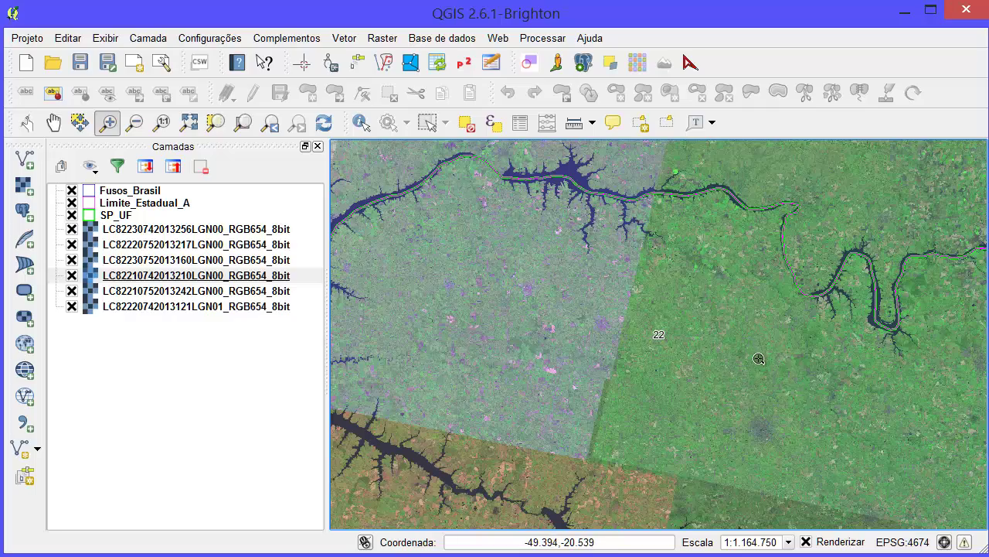
scroll(759, 358, up, 1)
scroll(685, 371, up, 1)
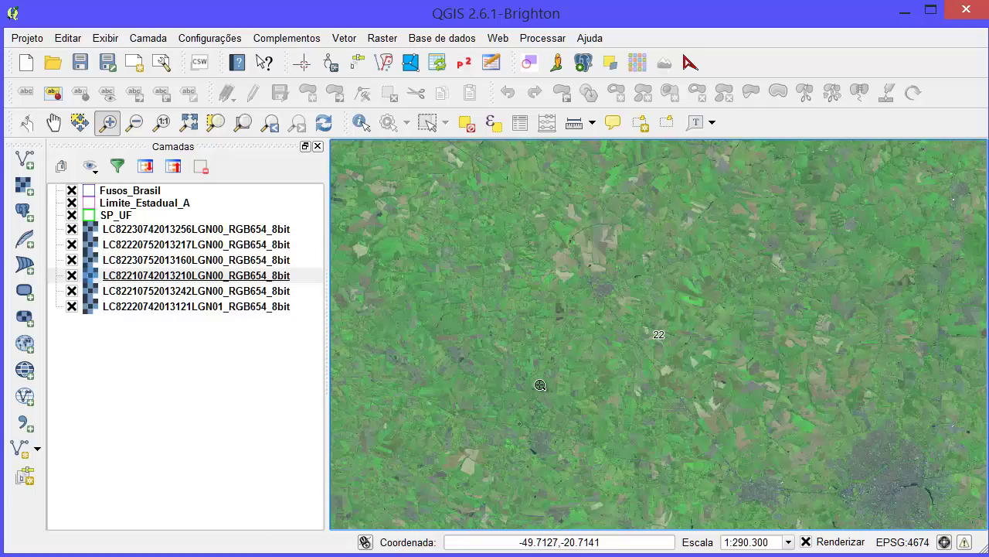
Step: Examine the tone differences and seams where the western scenes meet along the river
scroll(540, 385, down, 2)
key(Left)
key(Left)
key(Left)
key(Left)
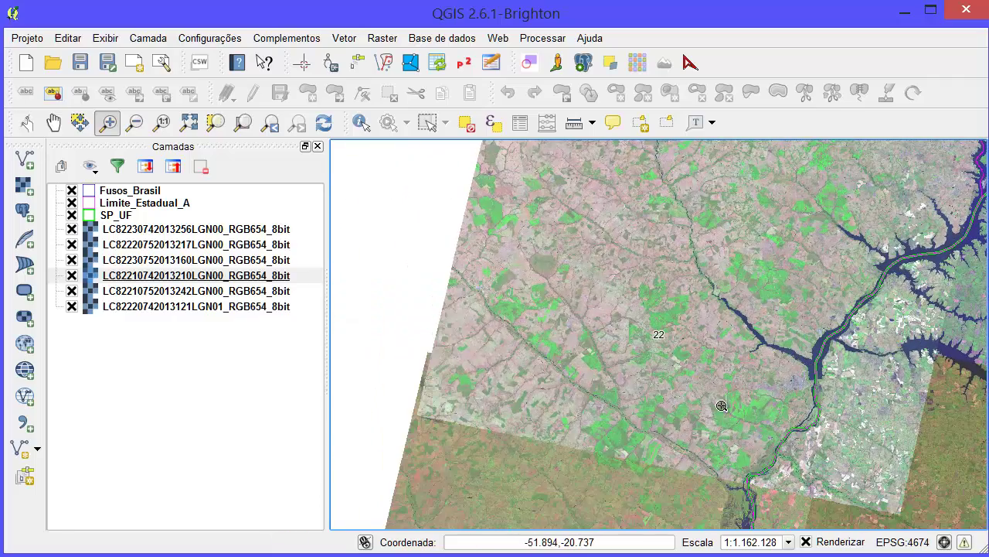
drag(661, 412, 622, 330)
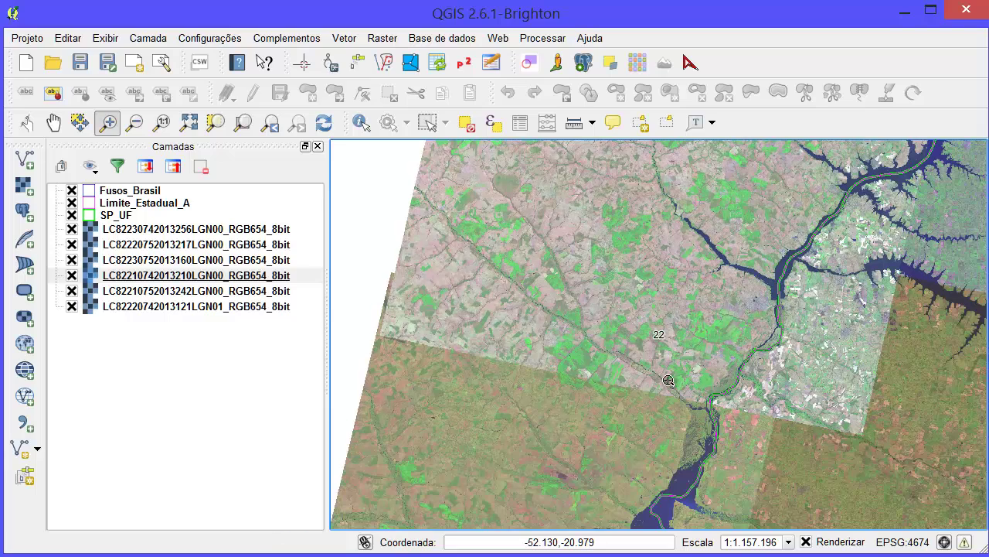
scroll(679, 400, down, 1)
drag(767, 395, 626, 361)
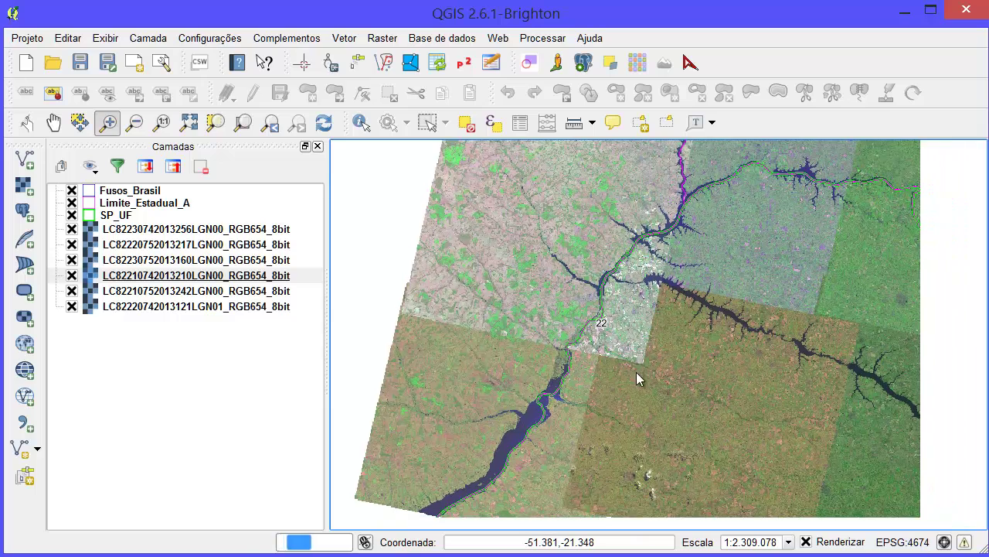
Step: Compare the colours of all six neighbouring scenes and their overlaps across the whole mosaic
drag(726, 249, 684, 276)
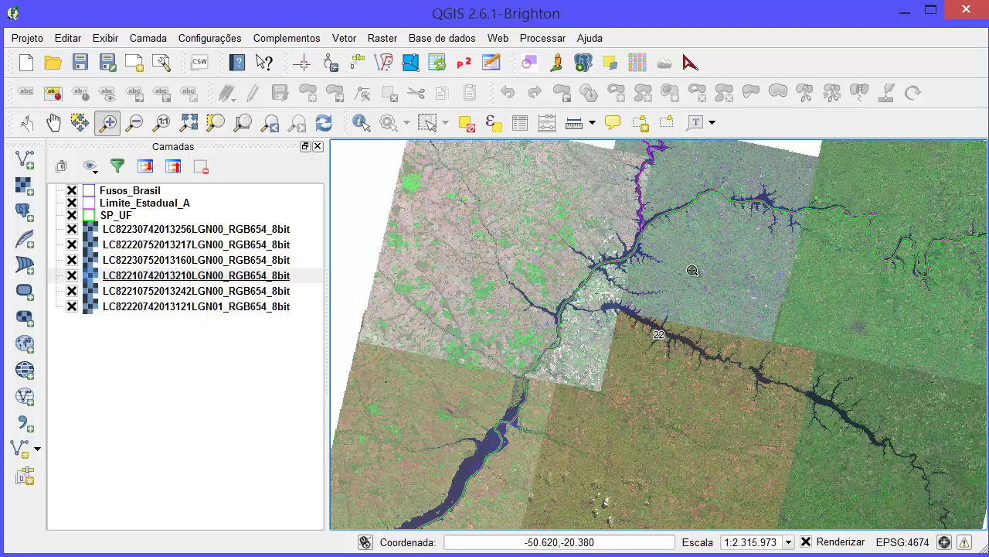
drag(585, 247, 562, 314)
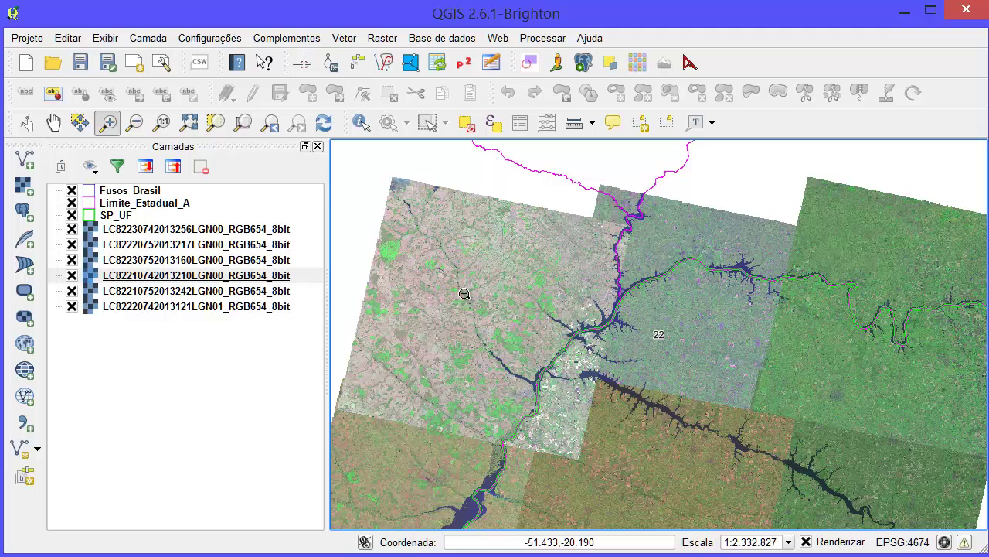
drag(528, 339, 569, 256)
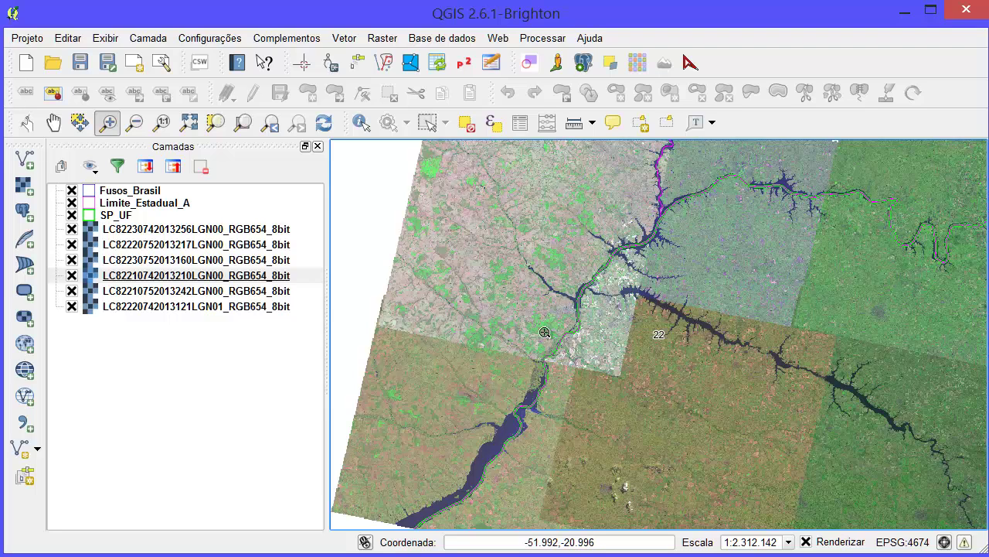
drag(564, 343, 564, 378)
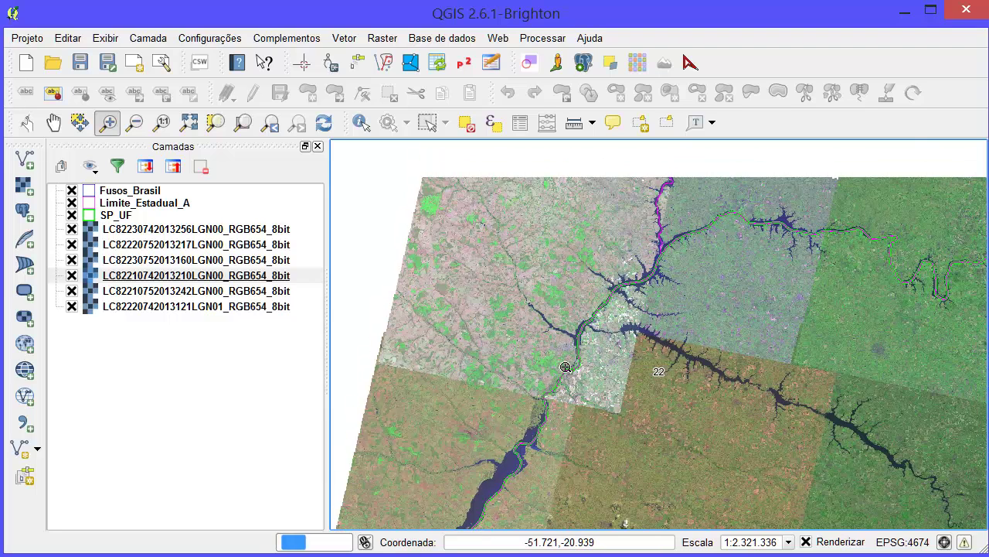
drag(572, 333, 613, 383)
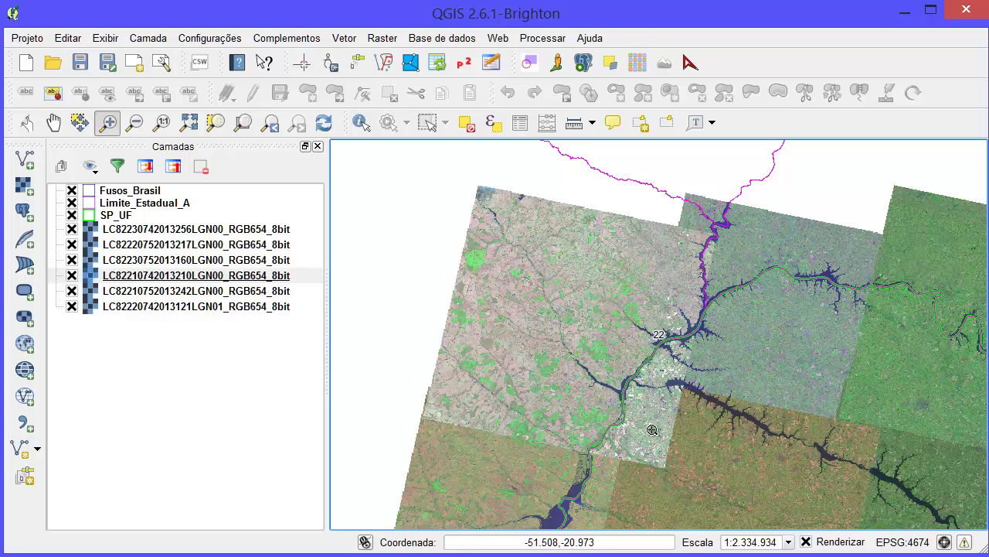
drag(528, 412, 526, 360)
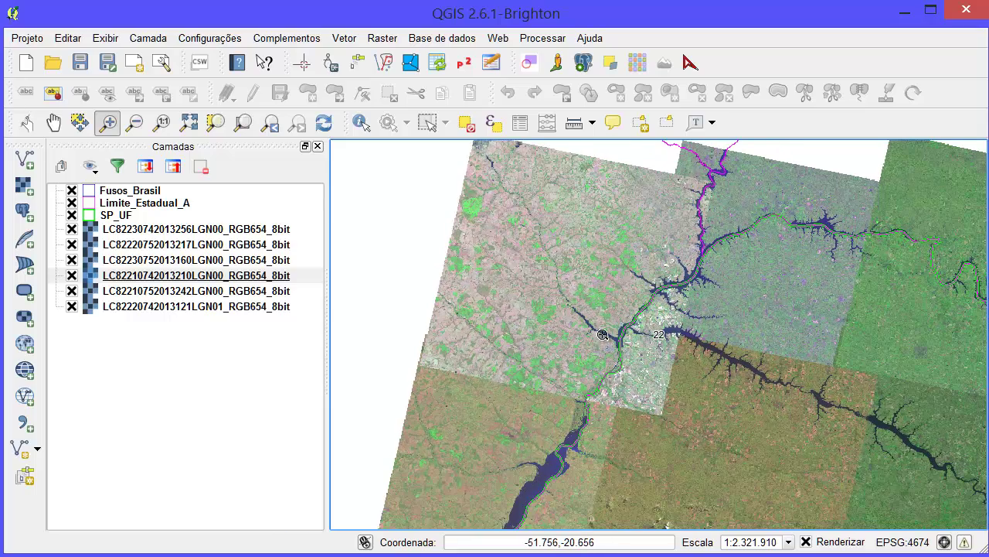
Step: Inspect at close range the seam between the pinkish north-western scene and the brown south-western scene
click(589, 334)
click(544, 401)
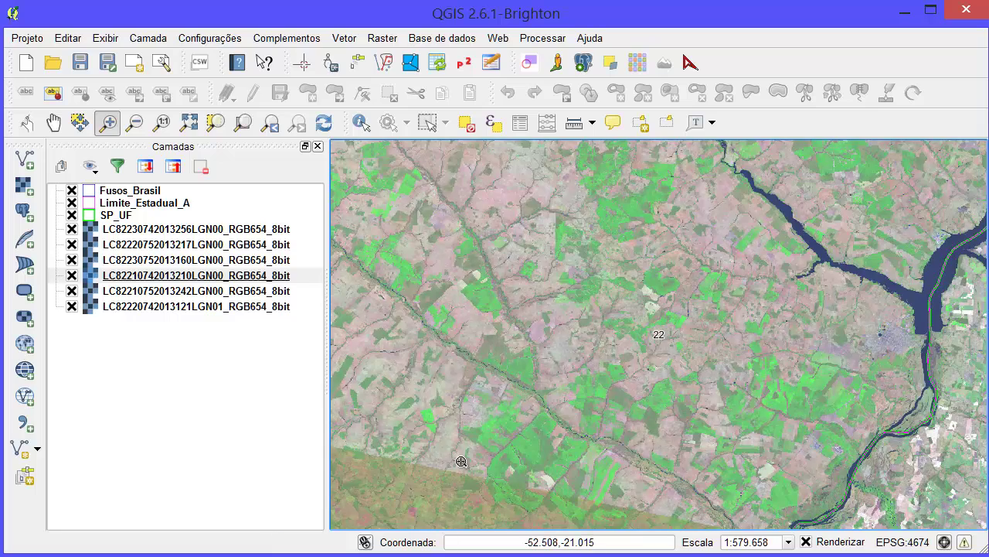
click(667, 325)
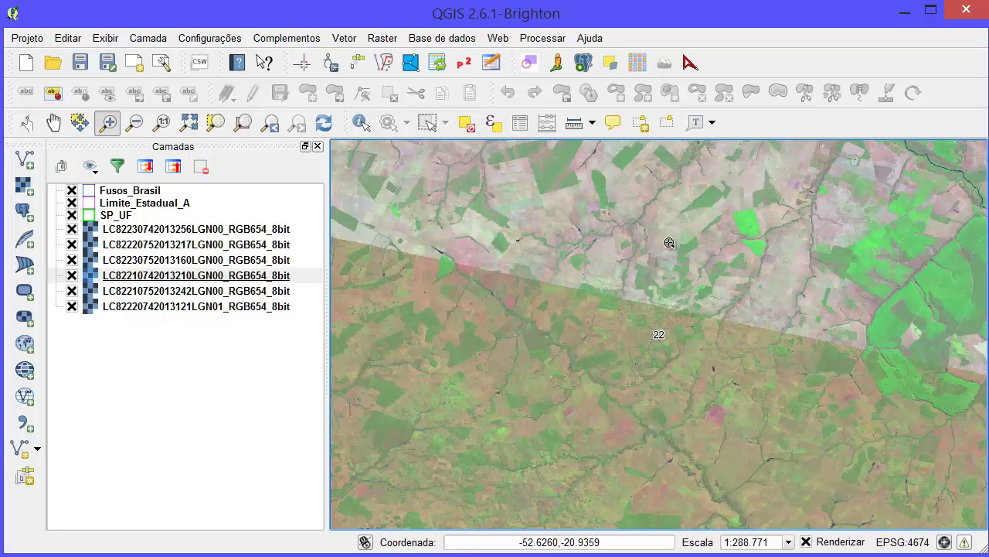
scroll(672, 232, down, 1)
scroll(659, 255, down, 1)
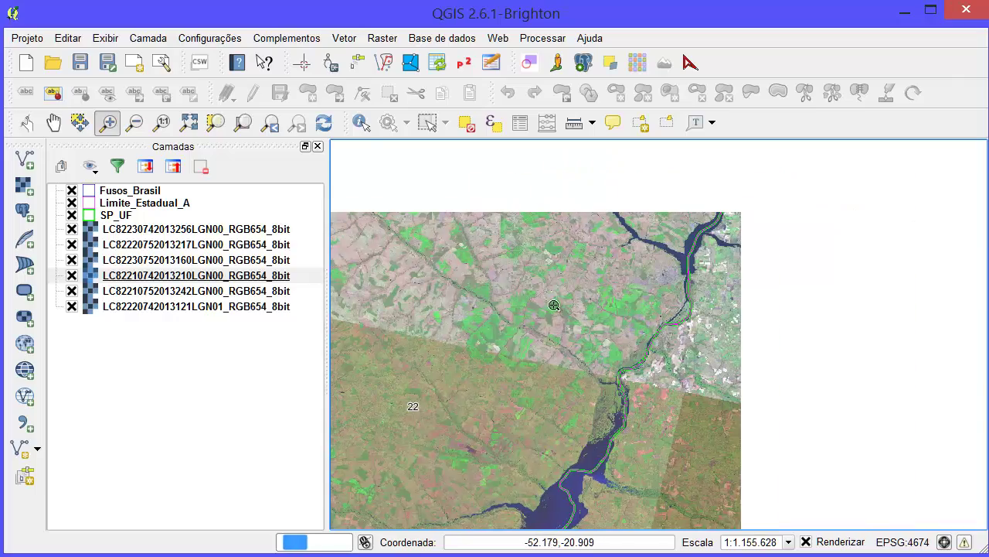
scroll(604, 312, down, 1)
scroll(604, 311, up, 1)
scroll(595, 334, down, 1)
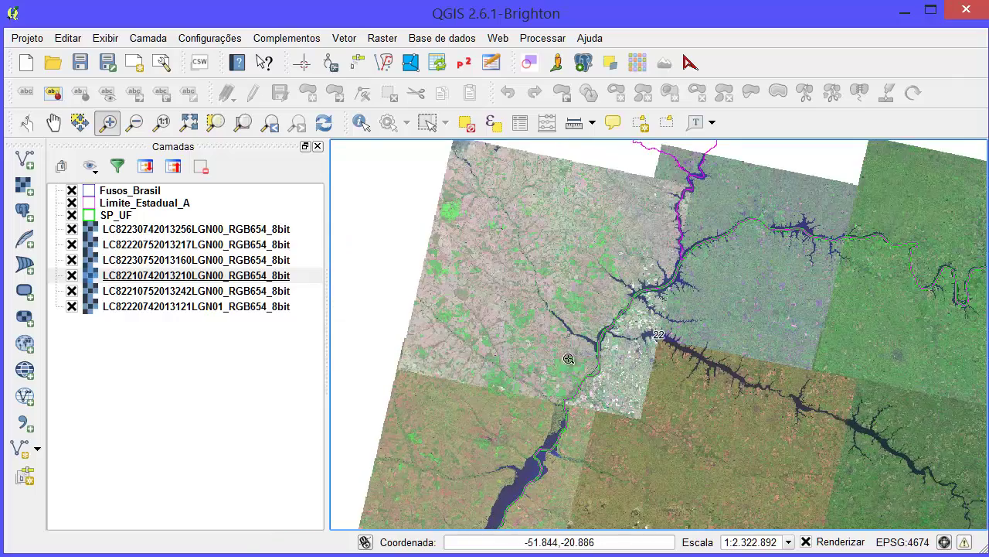
Step: Check where the six scenes lie relative to the UTM zones and state limits, up to the whole of Brazil
scroll(578, 361, down, 1)
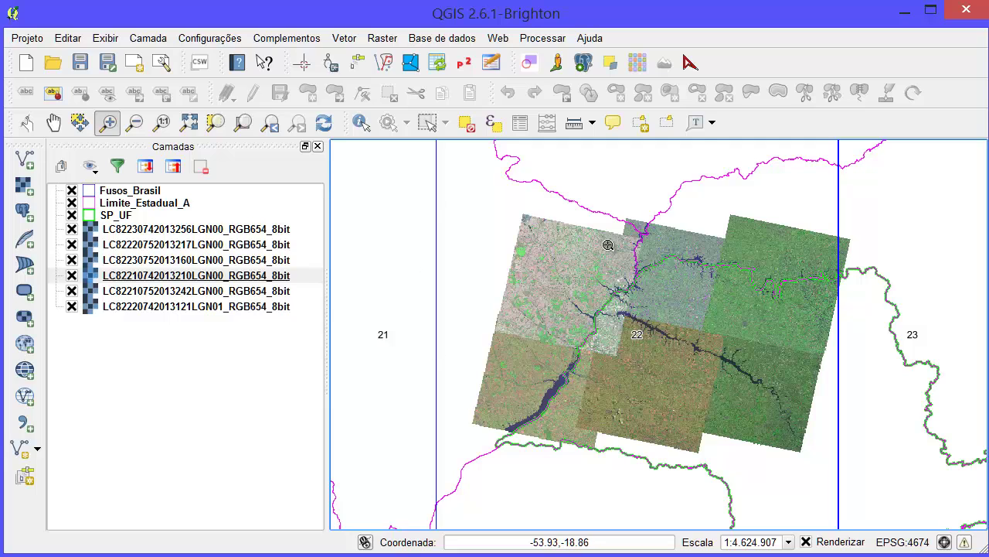
scroll(651, 244, down, 1)
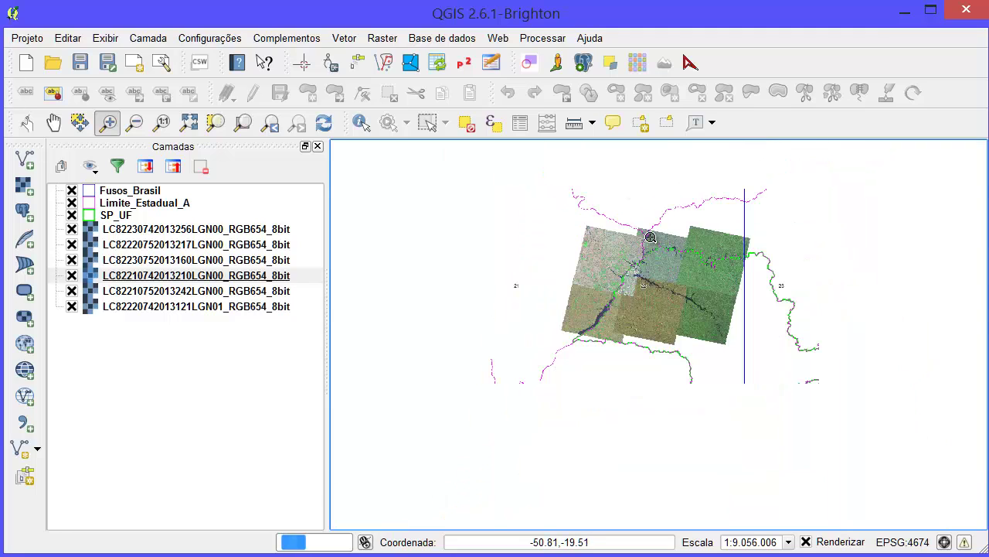
scroll(651, 244, down, 1)
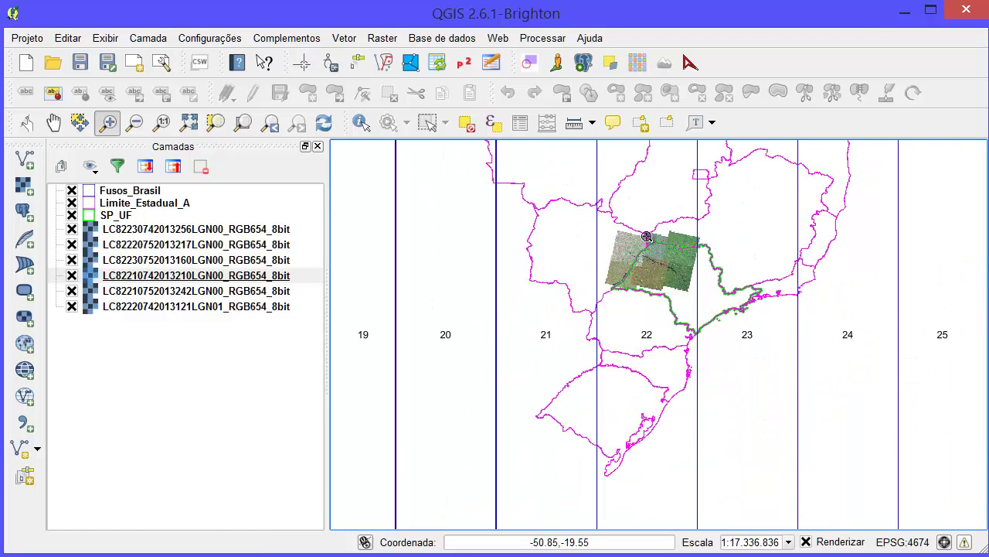
scroll(653, 256, up, 1)
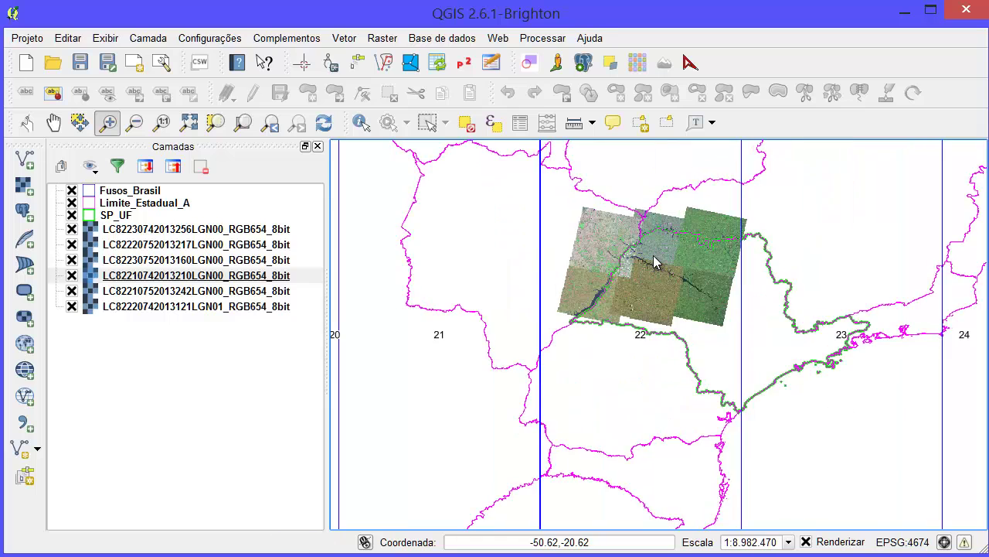
scroll(654, 255, down, 2)
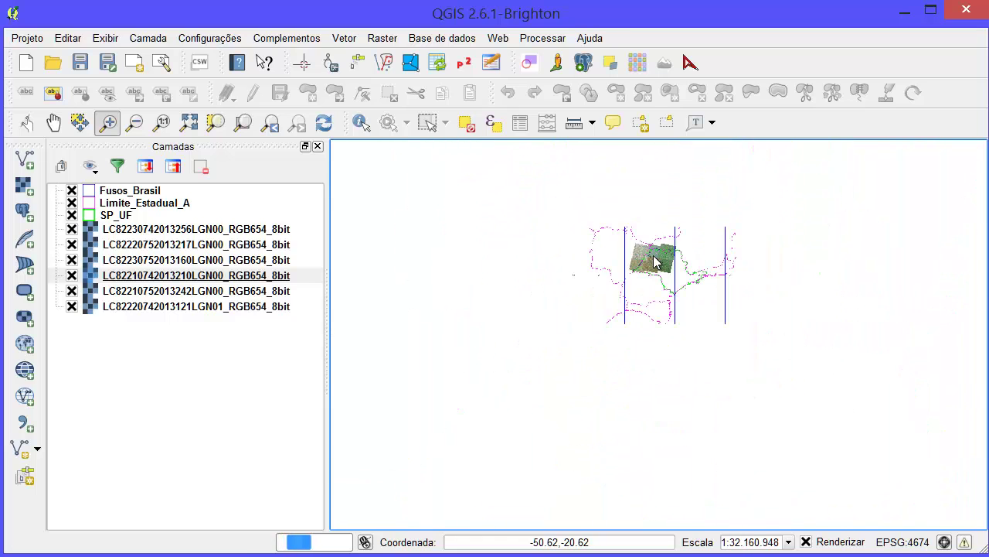
drag(653, 207, 663, 353)
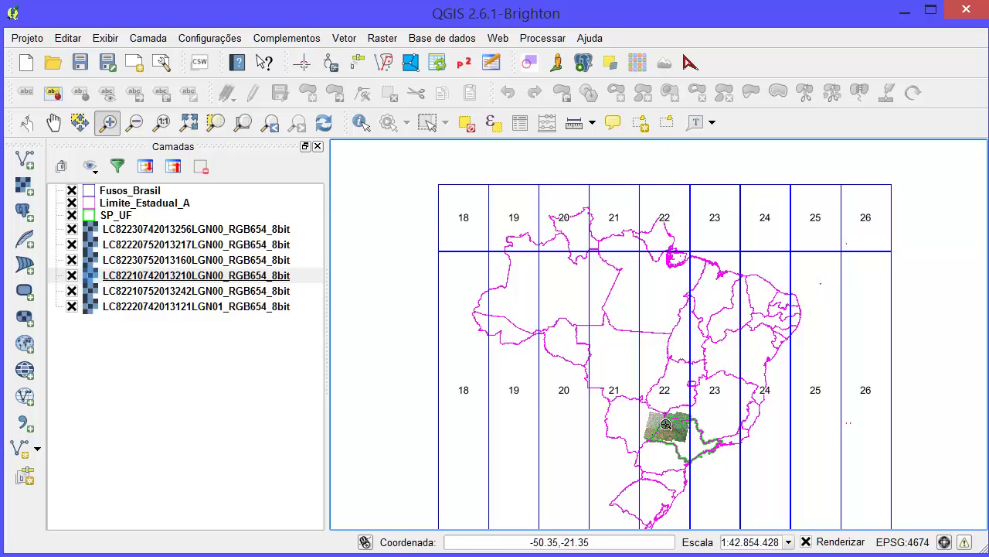
drag(618, 395, 703, 445)
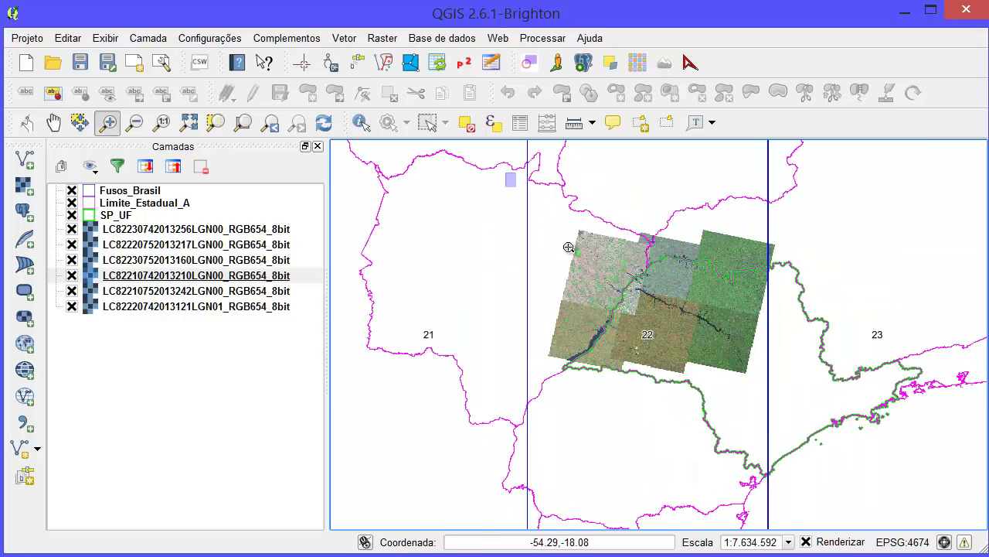
drag(793, 419, 792, 419)
right_click(266, 232)
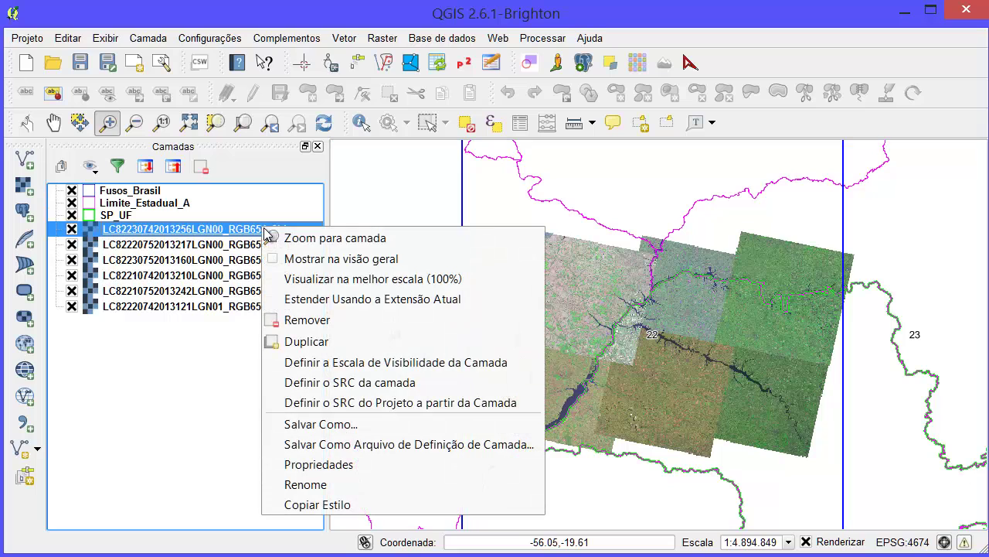
click(351, 463)
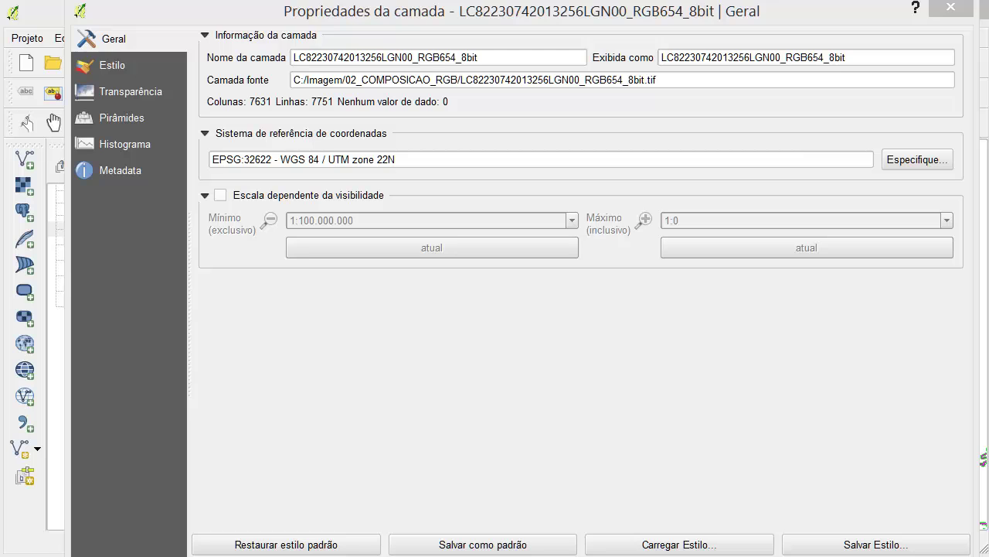
Step: Review the Imagem subfolders in File Explorer, looking inside 03_REPROJECAO_SUL, and return to QGIS to close the layer properties
drag(988, 27, 674, 29)
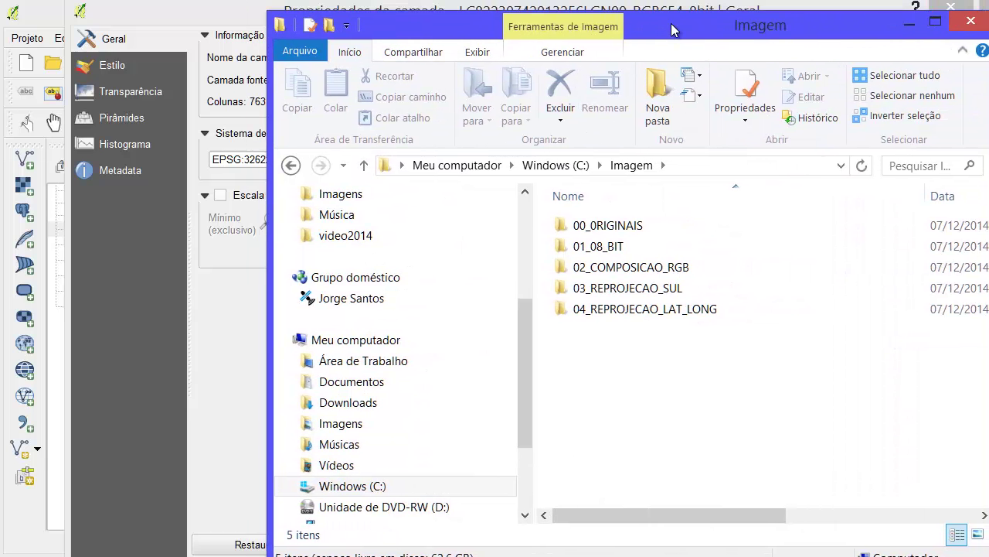
click(644, 267)
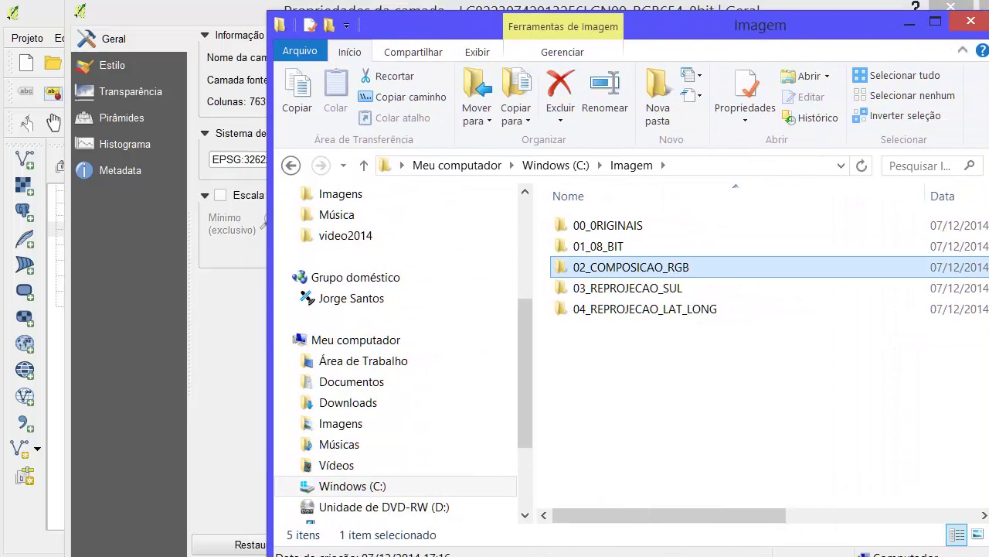
click(647, 298)
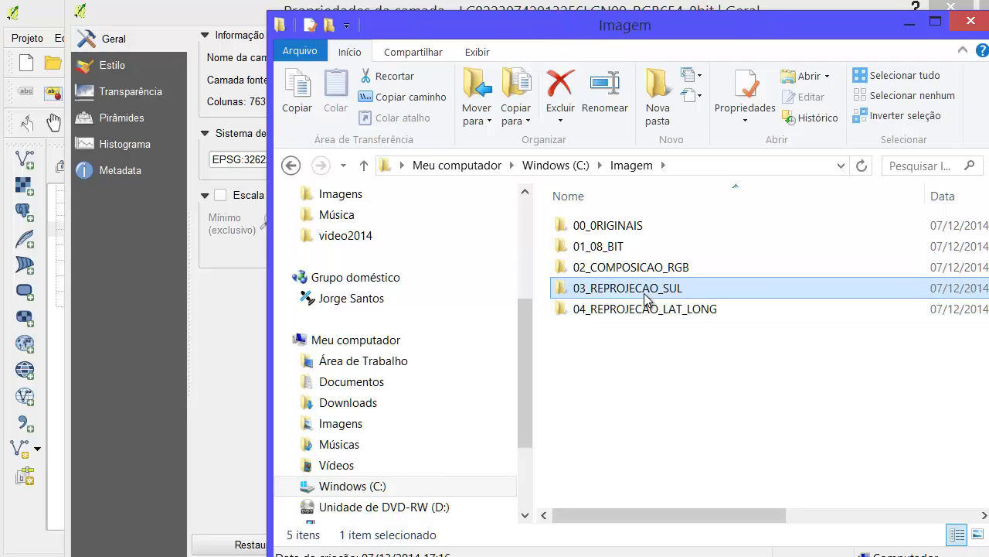
double_click(646, 298)
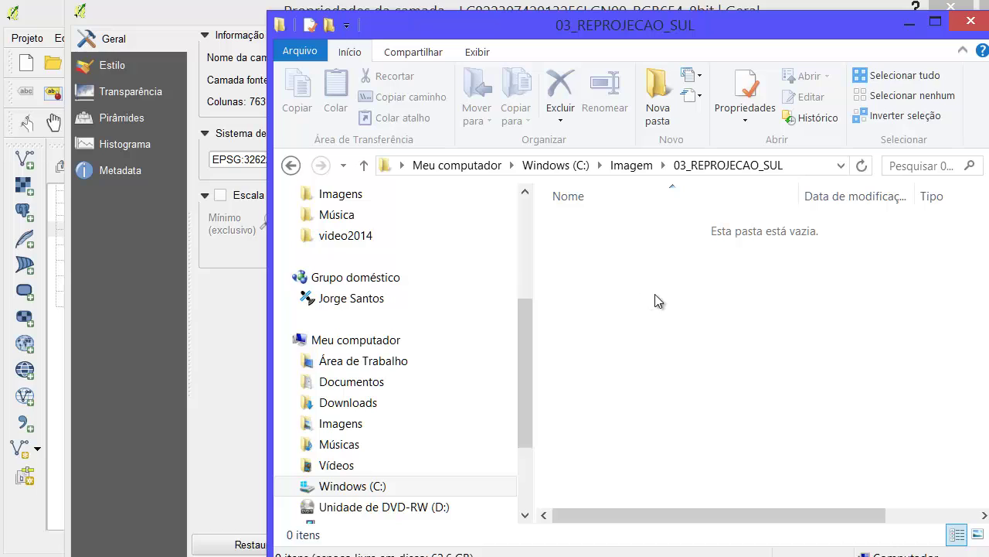
click(648, 167)
click(646, 313)
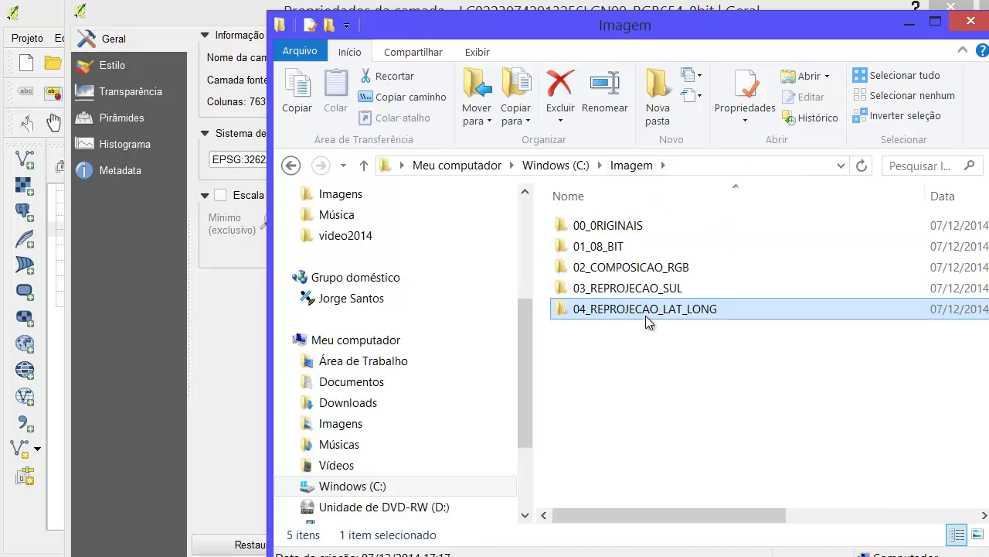
click(908, 23)
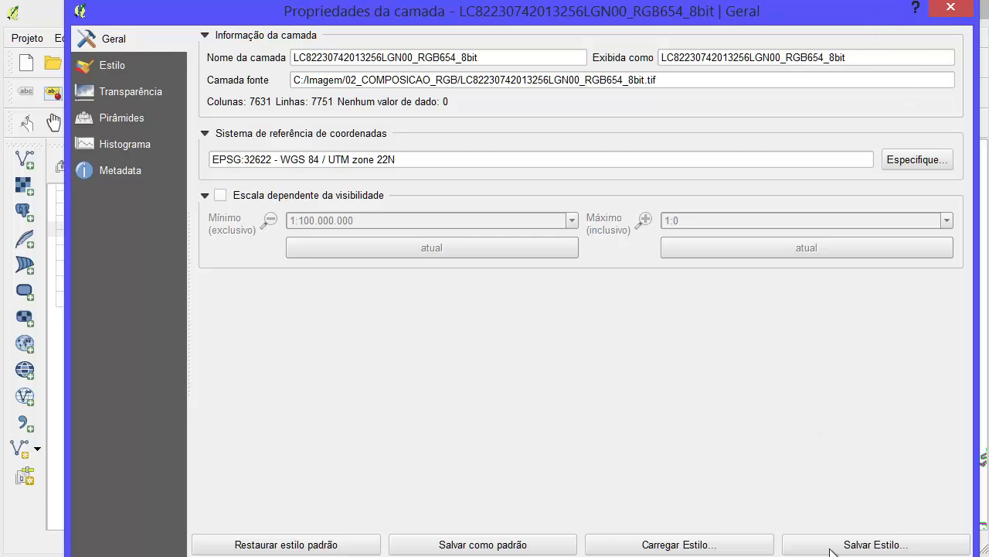
key(Return)
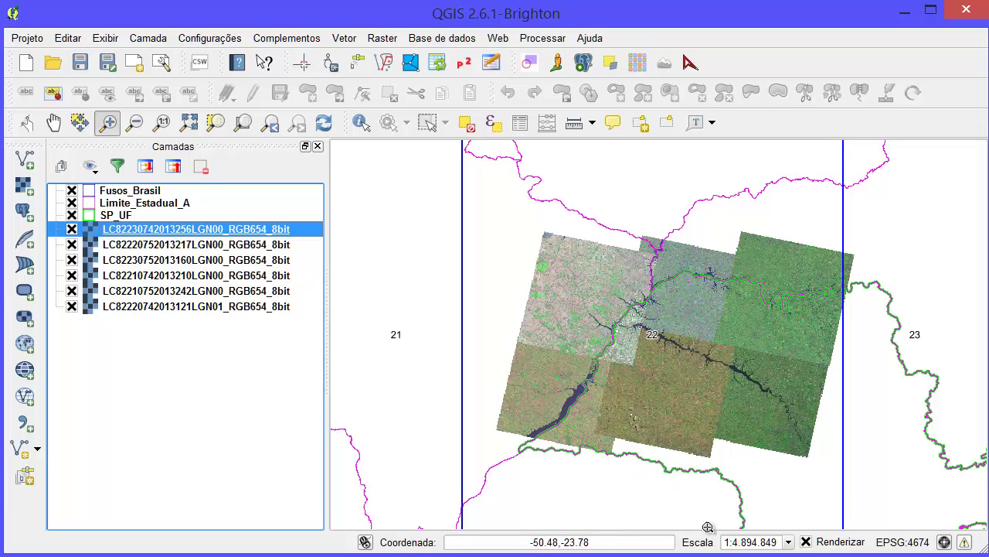
Step: Set the project's coordinate reference system to South_America_Lambert_Conformal_Conic (EPSG:102015)
drag(764, 477, 569, 412)
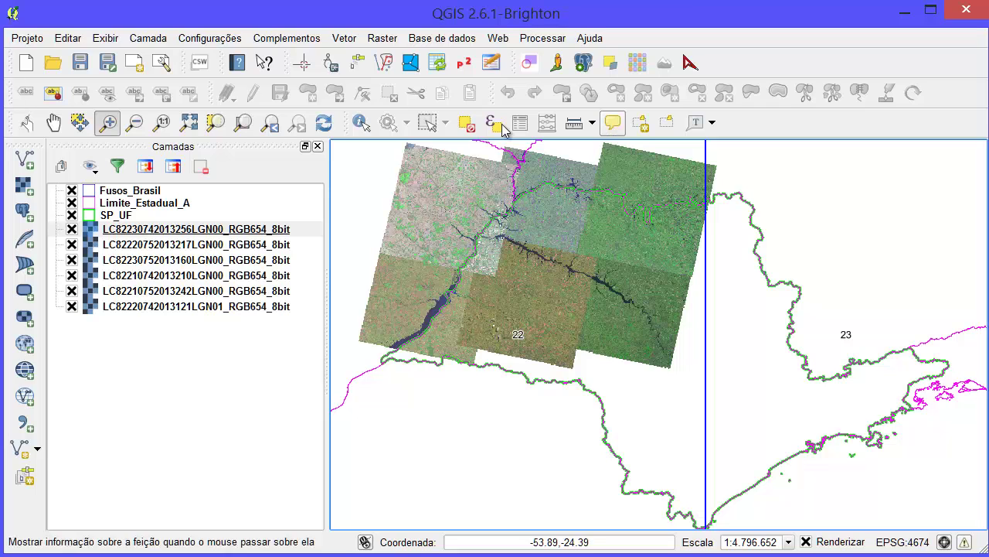
click(27, 38)
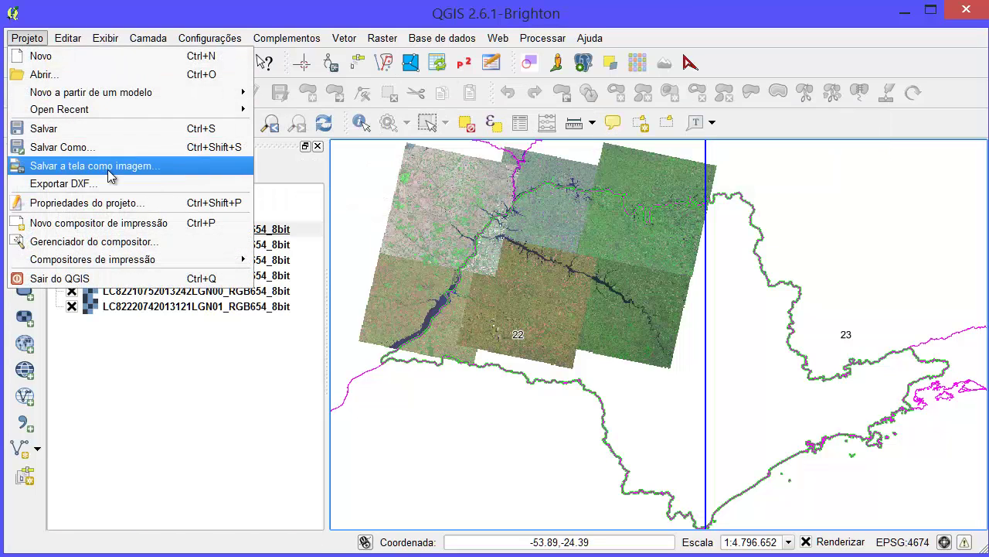
click(143, 202)
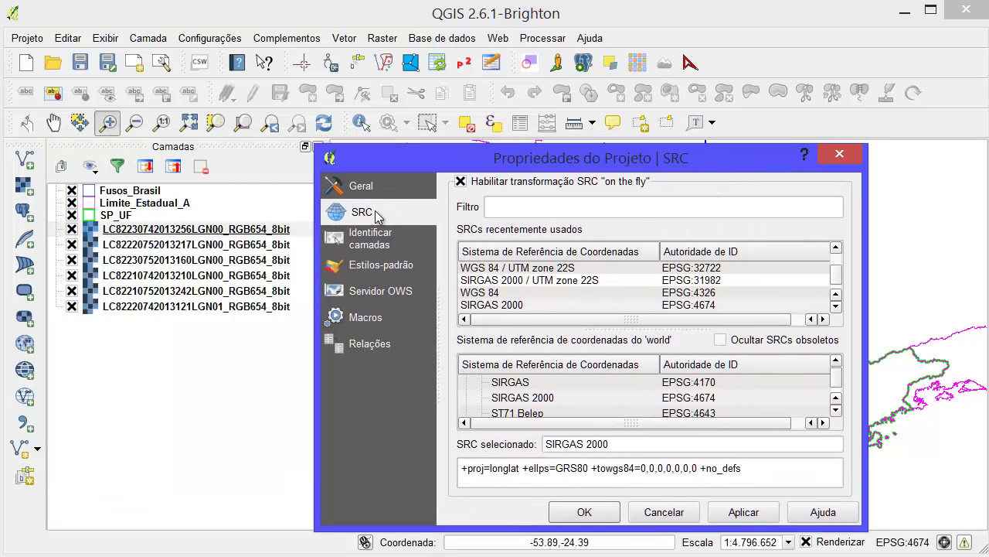
click(548, 209)
text(102015)
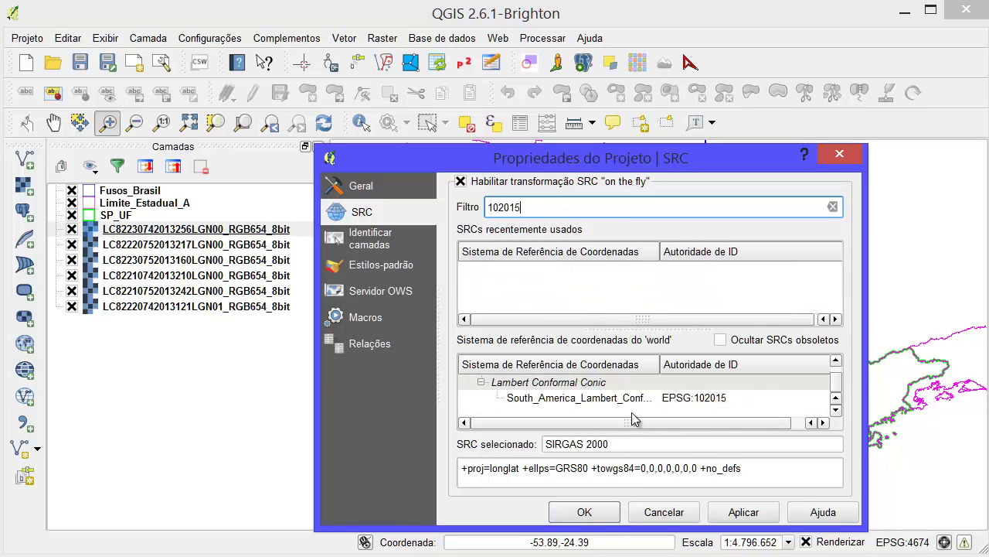
click(603, 397)
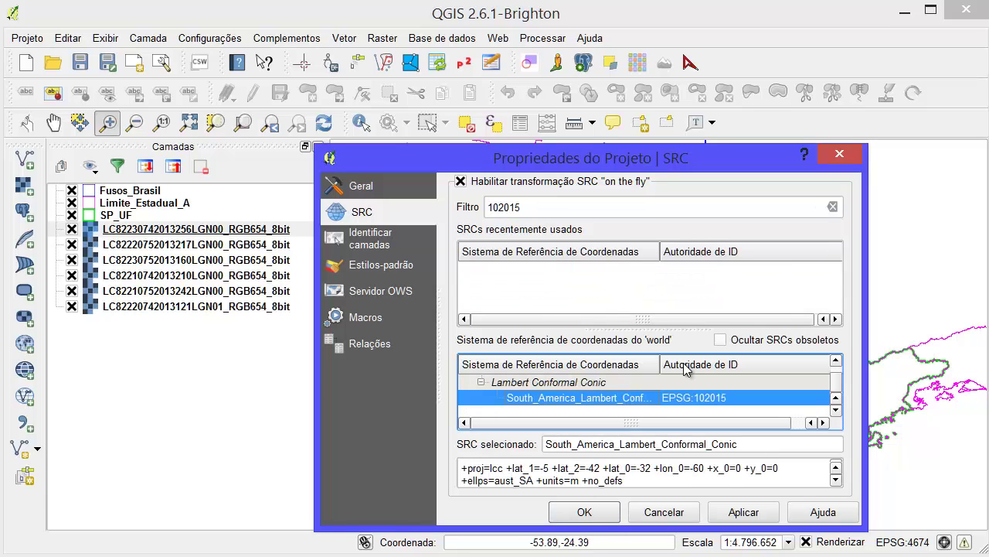
drag(660, 363, 716, 363)
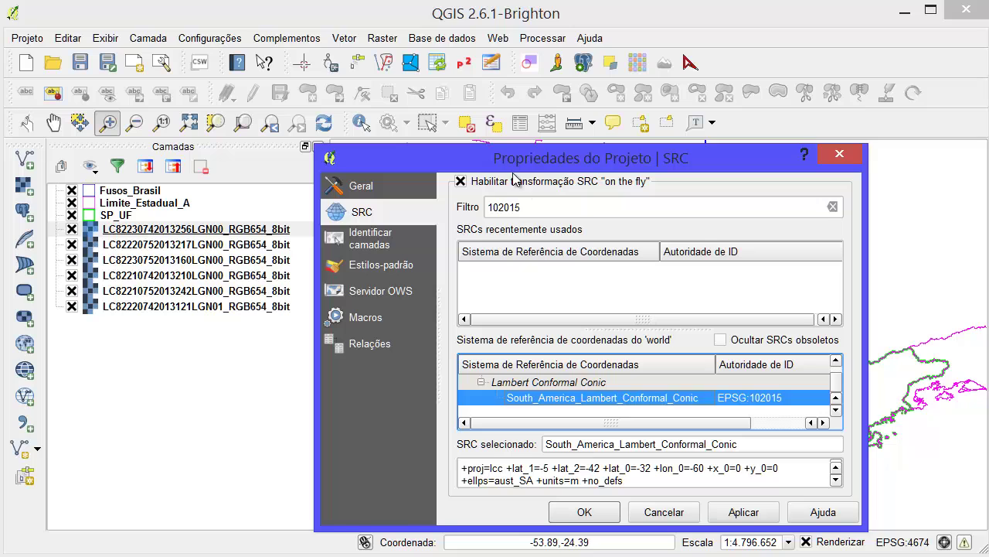
drag(451, 147, 261, 19)
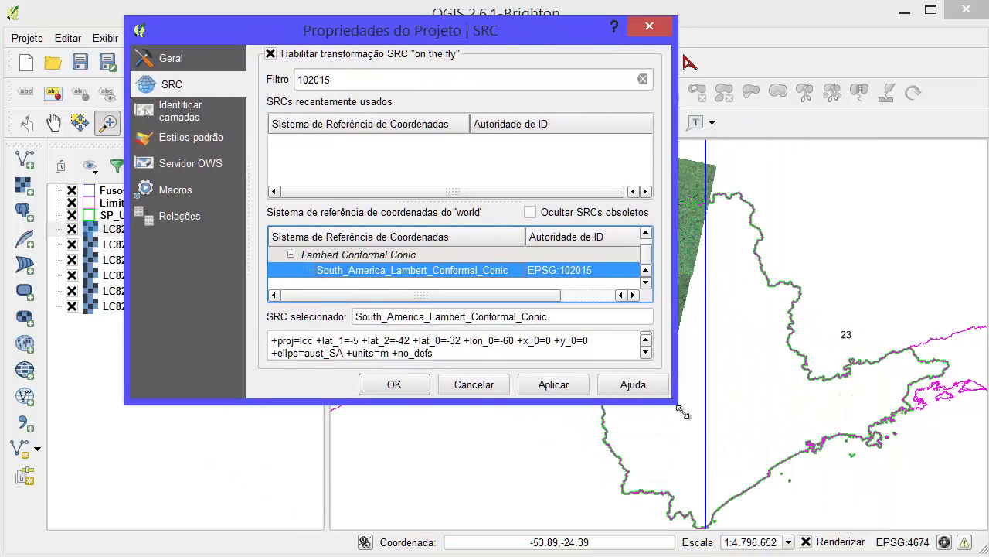
drag(676, 399, 753, 442)
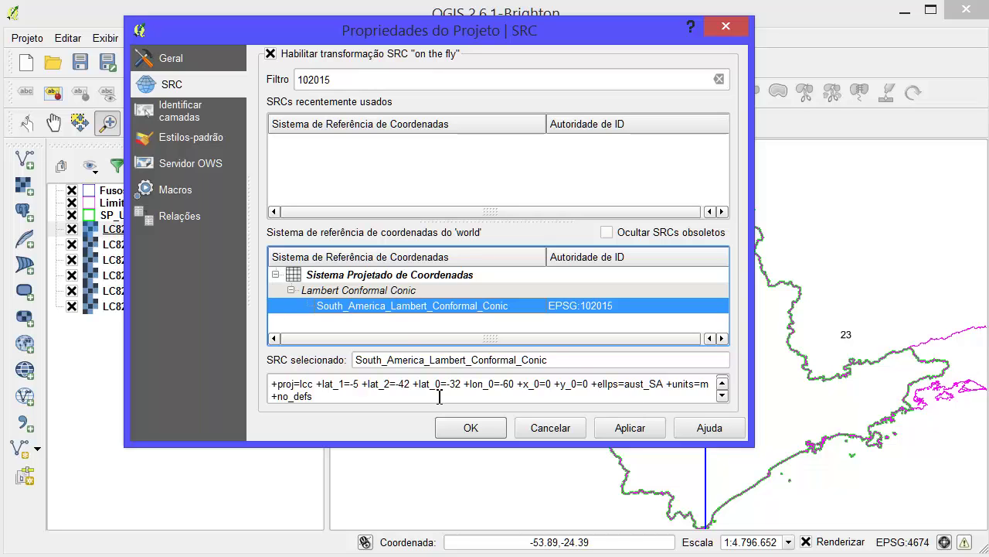
click(449, 426)
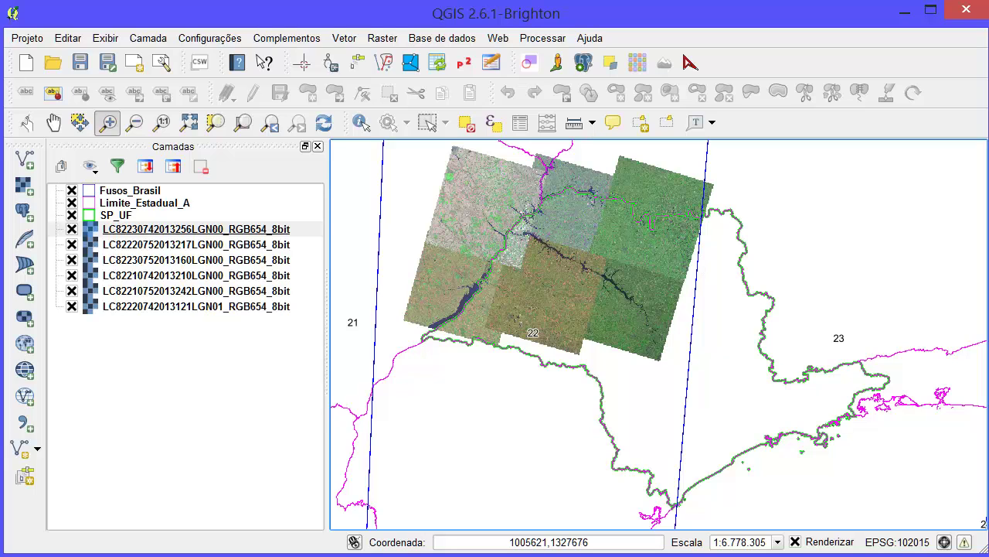
Step: Set the project's coordinate reference system to WGS 84 / UTM zone 22N (EPSG:32622)
click(42, 39)
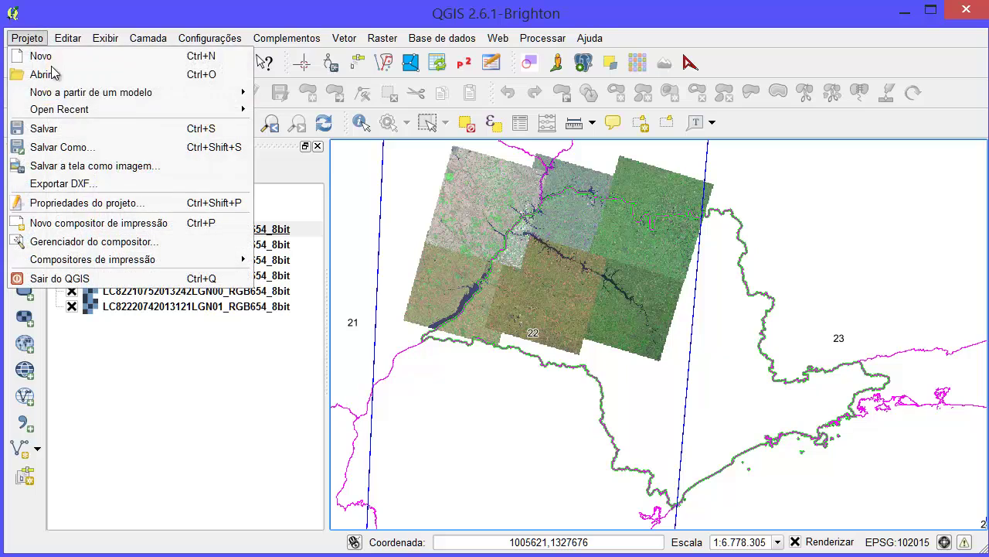
click(150, 203)
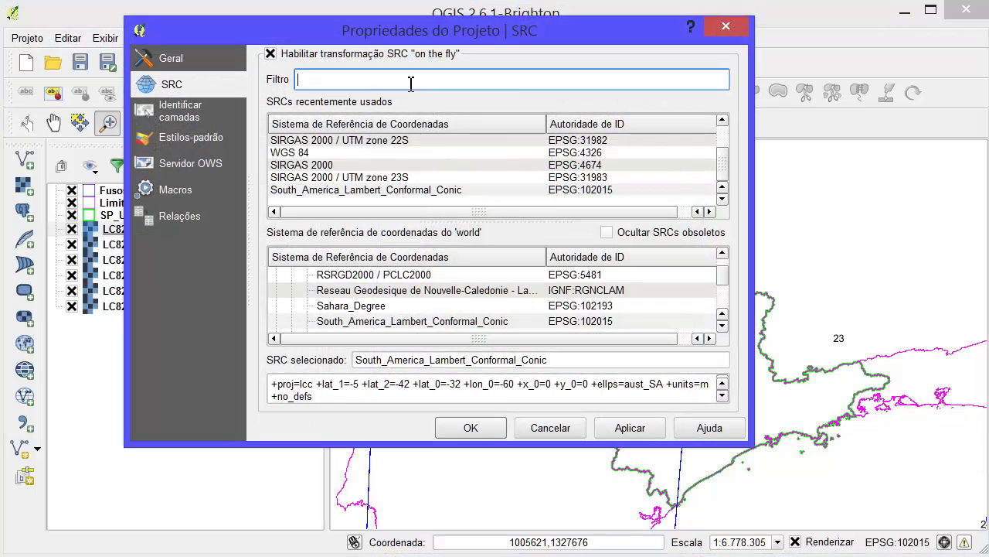
text(32622)
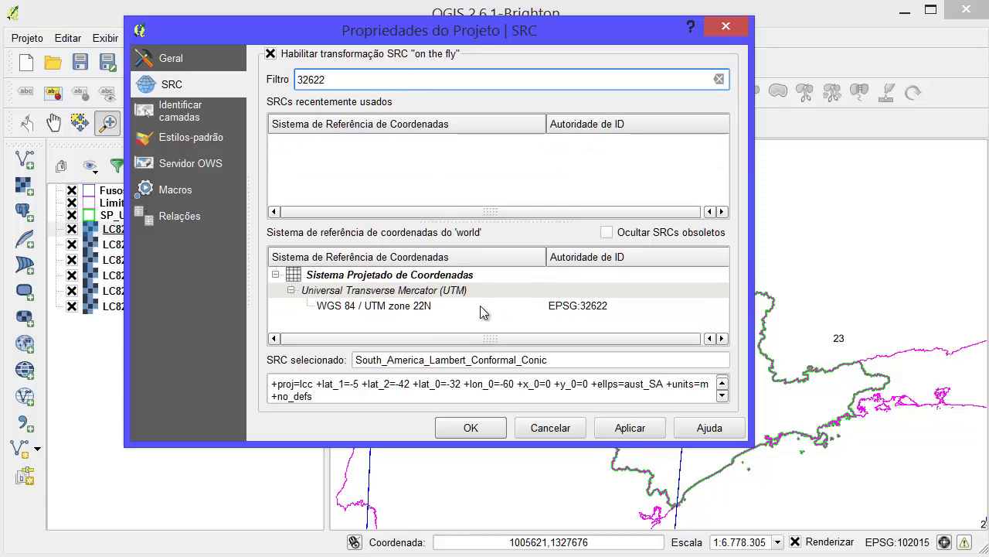
click(480, 305)
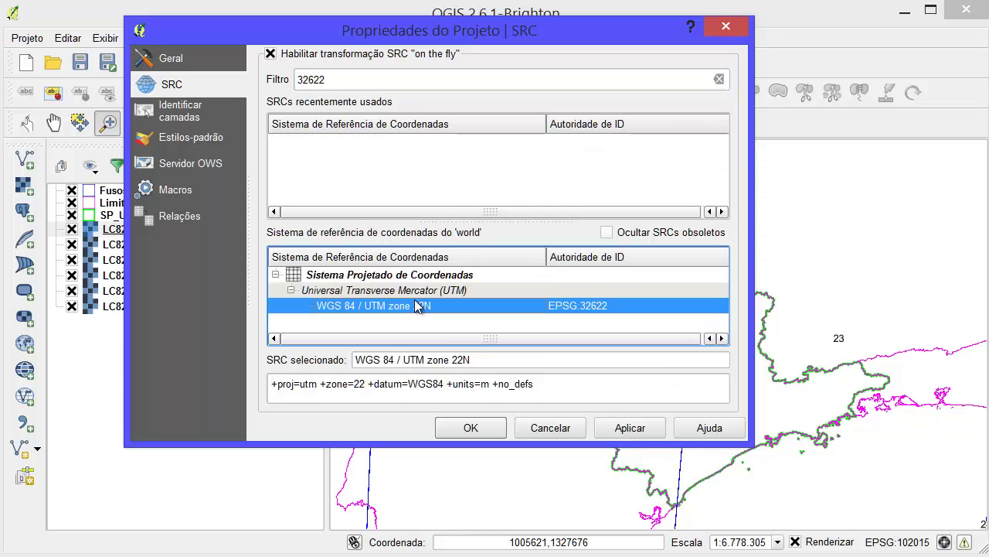
click(490, 430)
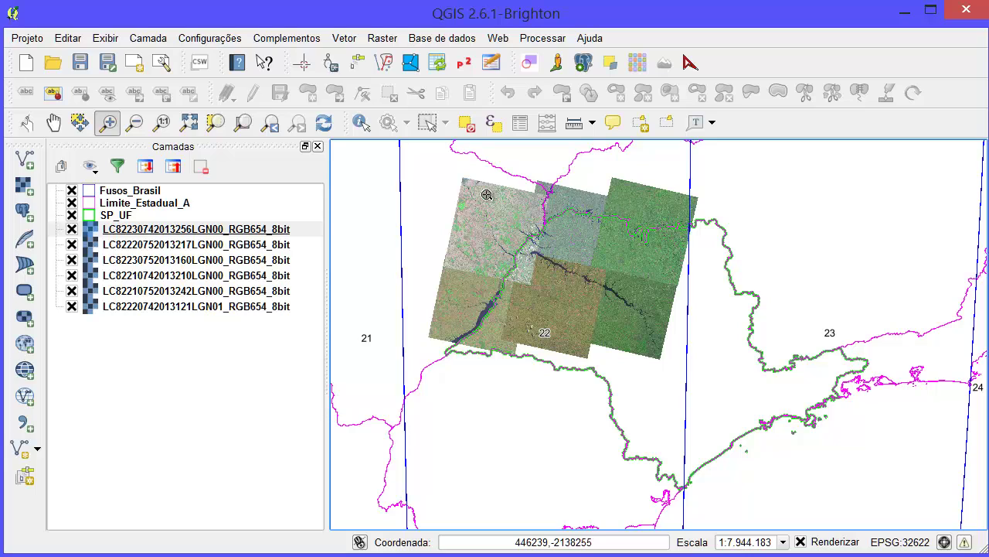
Step: Start the raster Warp (Reproject) tool and enable batch mode to process a whole folder
drag(378, 154, 409, 165)
drag(546, 228, 839, 444)
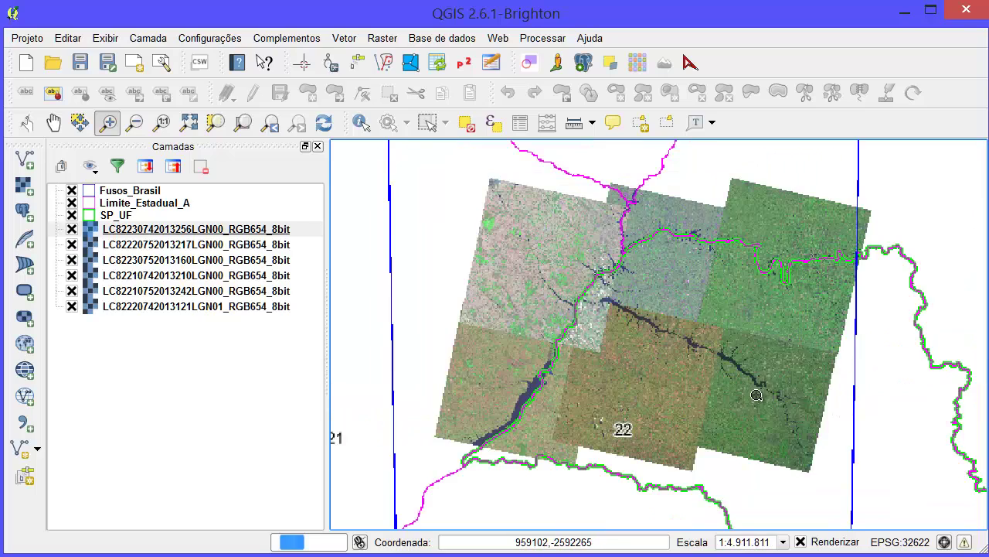
drag(426, 148, 927, 522)
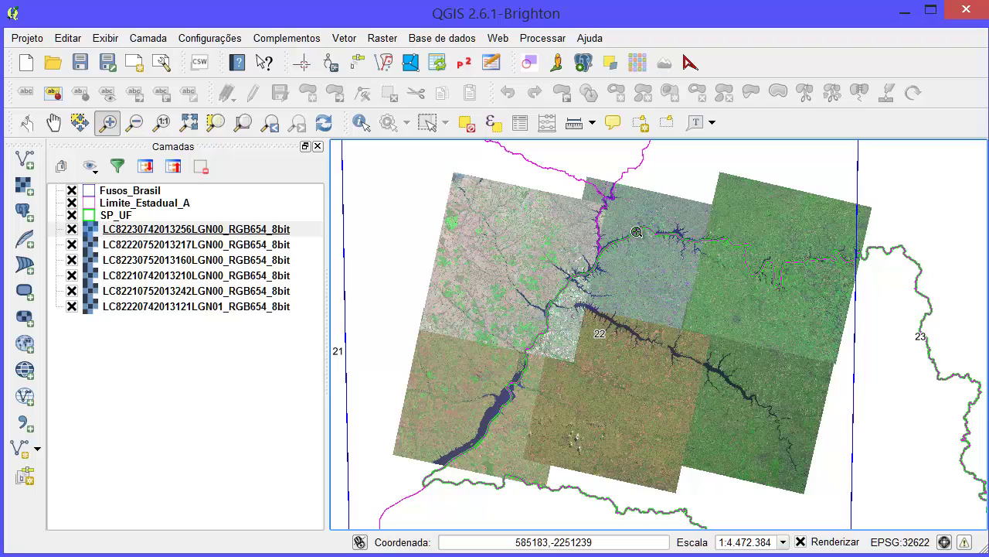
click(382, 37)
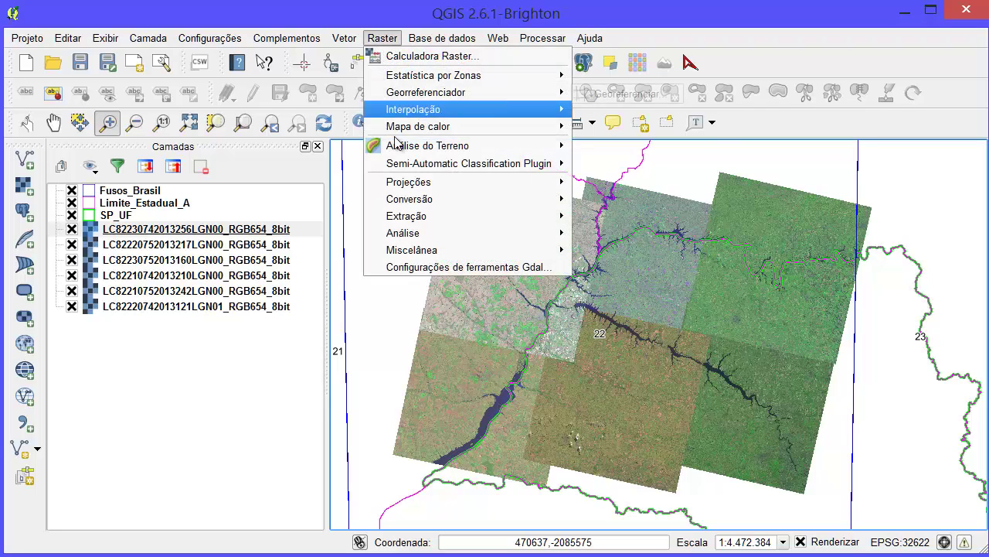
mouse_move(499, 181)
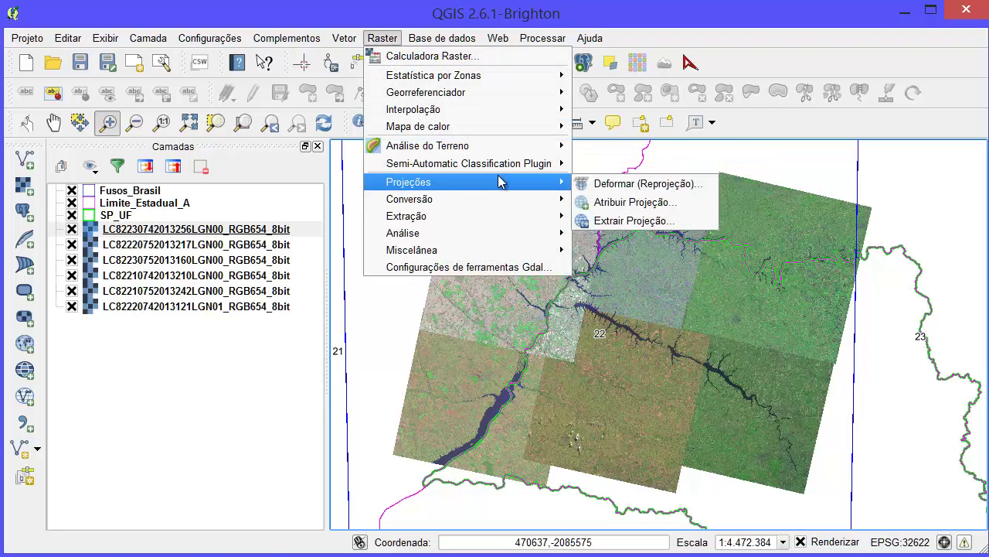
click(702, 190)
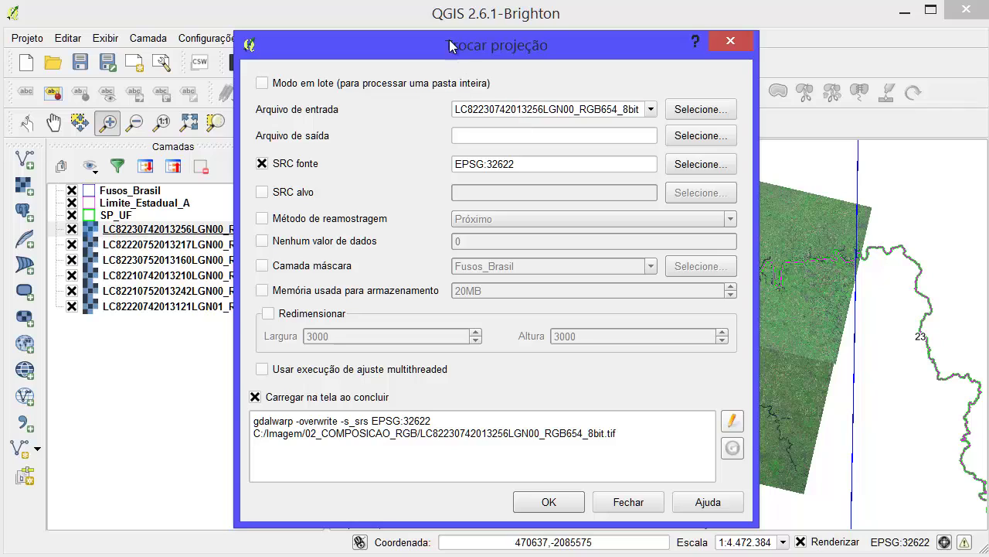
drag(452, 46, 403, 36)
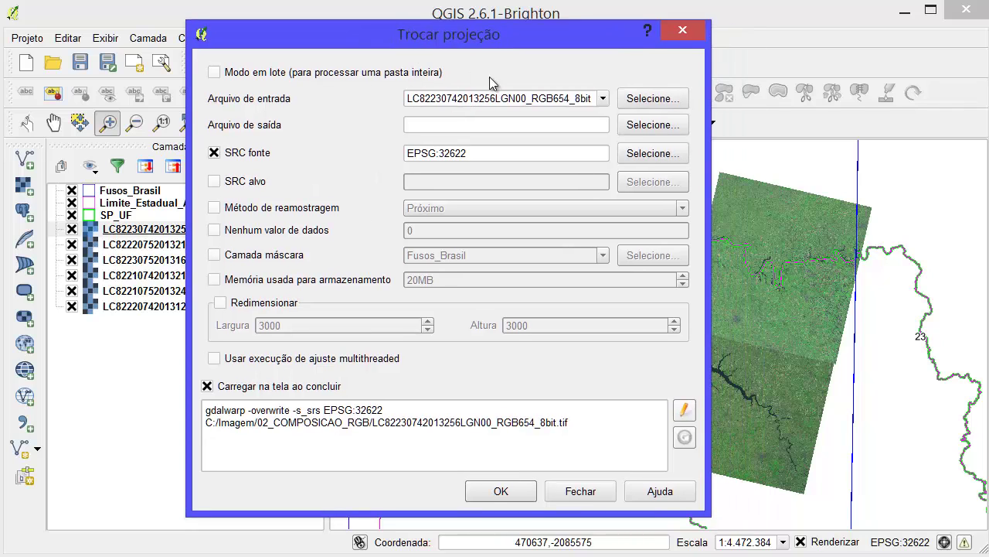
click(603, 100)
click(572, 97)
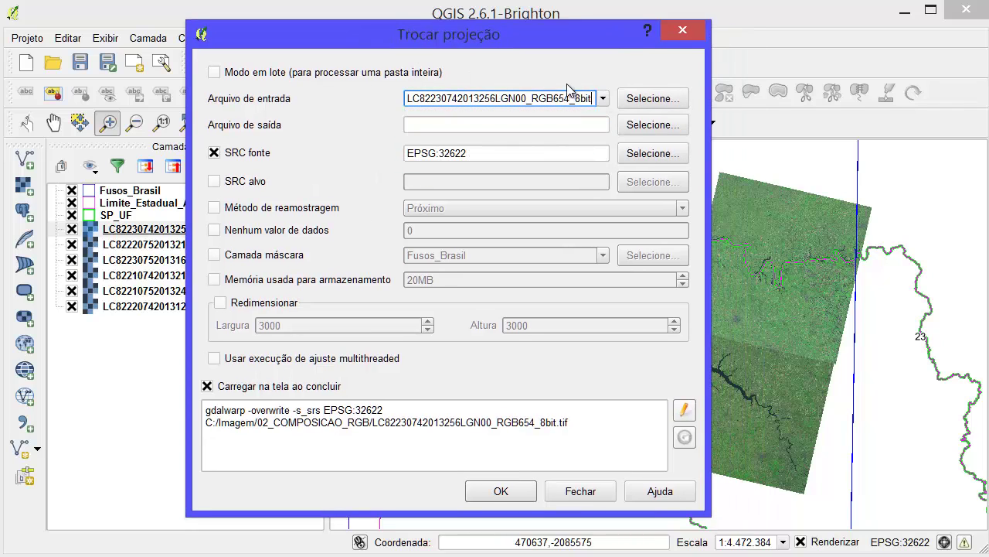
click(280, 75)
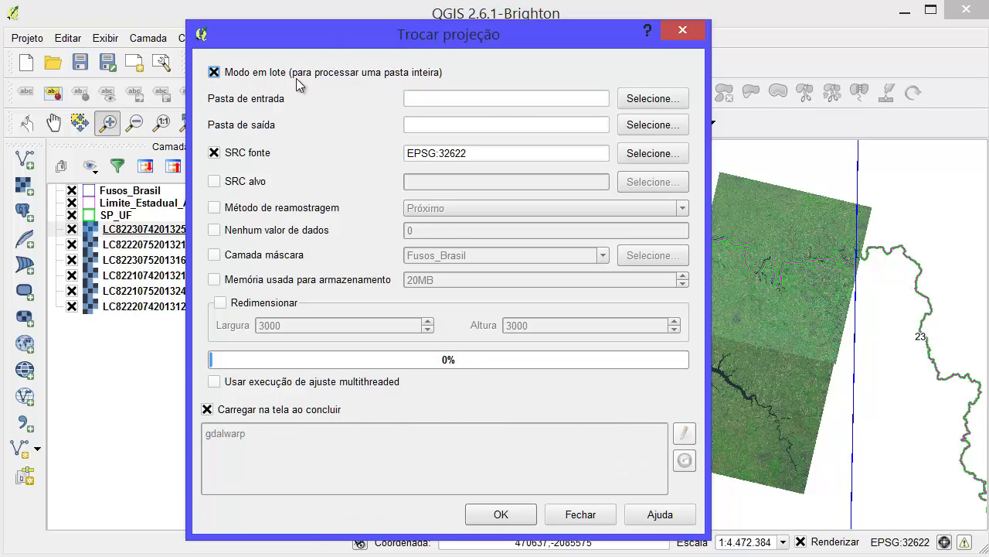
Step: Choose C:/Imagem/02_COMPOSICAO_RGB as the reprojection's input folder, checking its image files in File Explorer before confirming
click(664, 99)
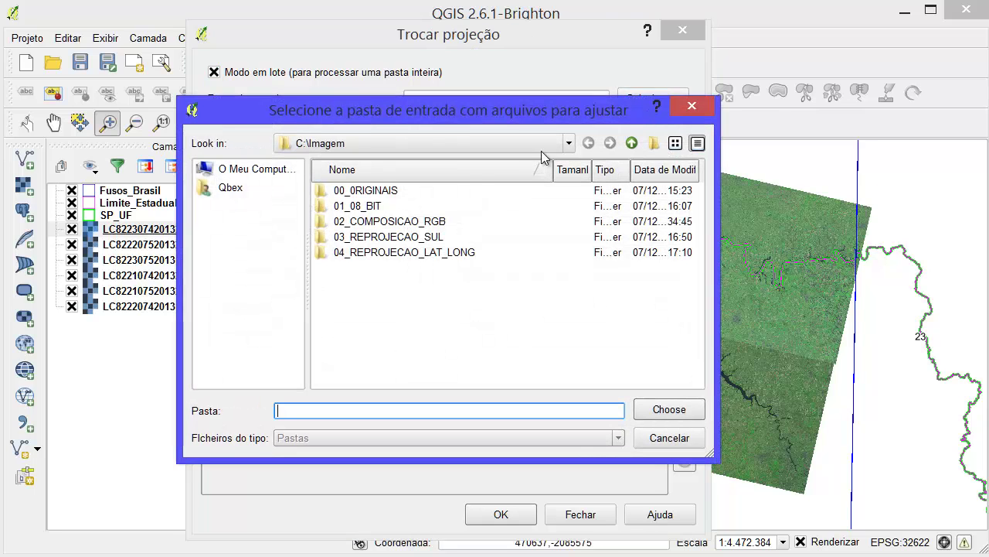
click(416, 227)
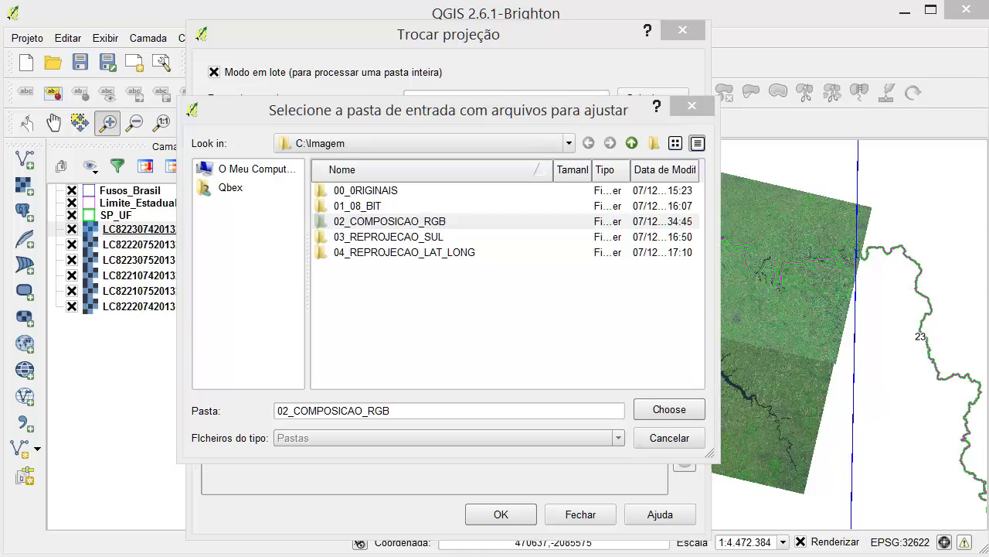
key(alt+Tab)
double_click(636, 267)
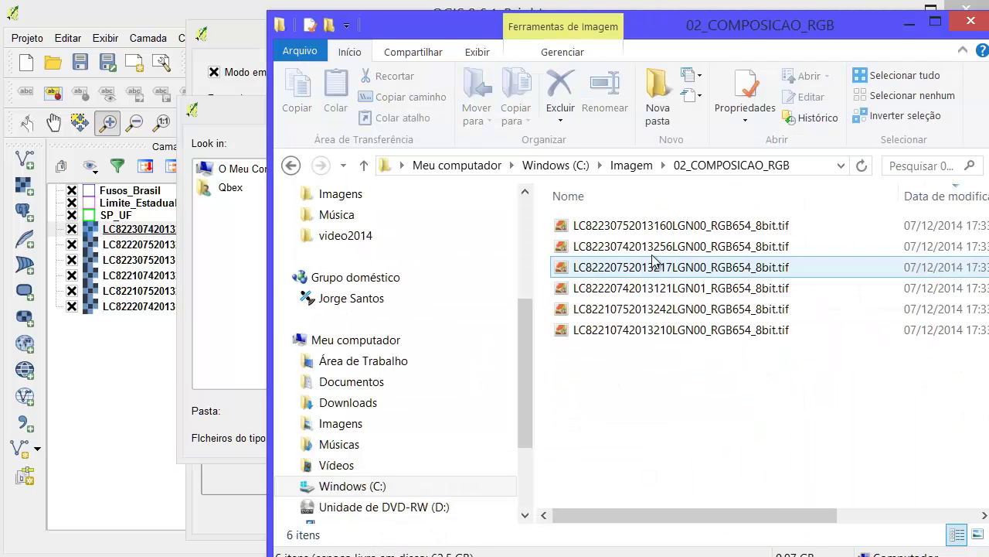
click(912, 24)
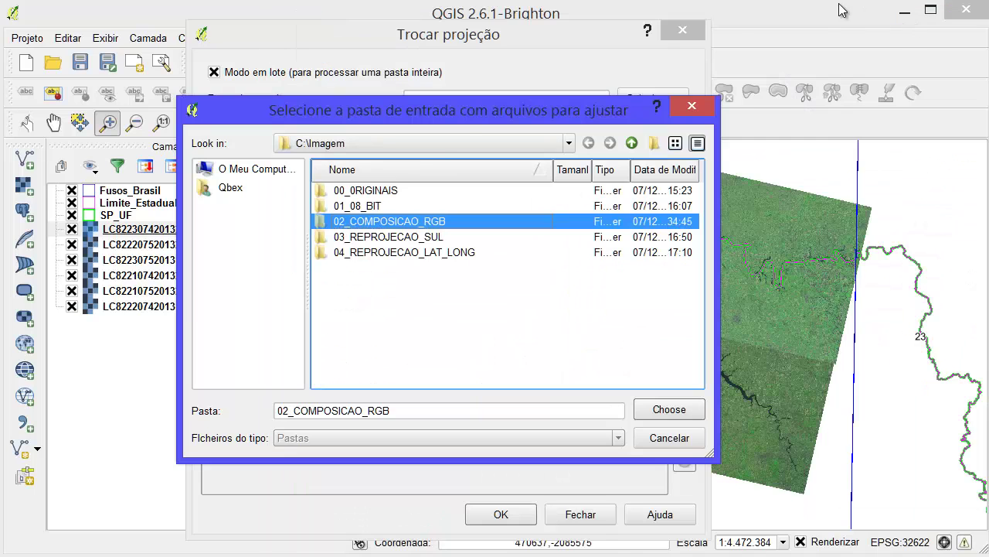
click(643, 402)
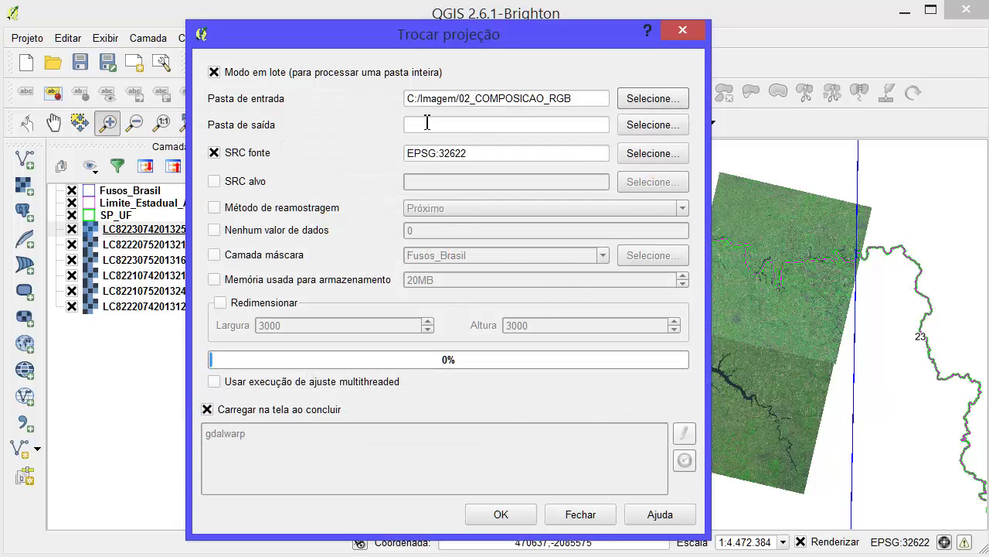
Step: Choose C:/Imagem/03_REPROJECAO_SUL as the output folder for the reprojected images
click(645, 124)
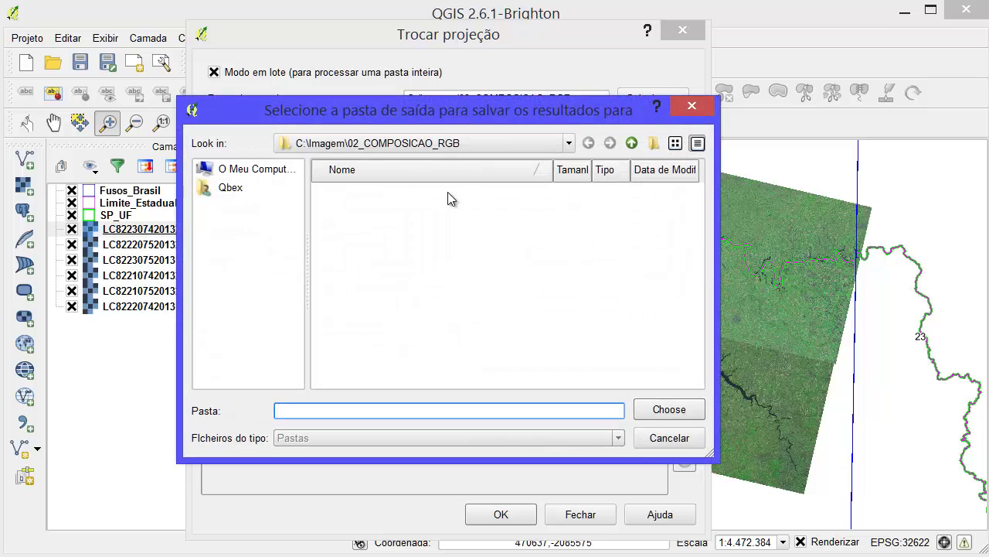
click(631, 143)
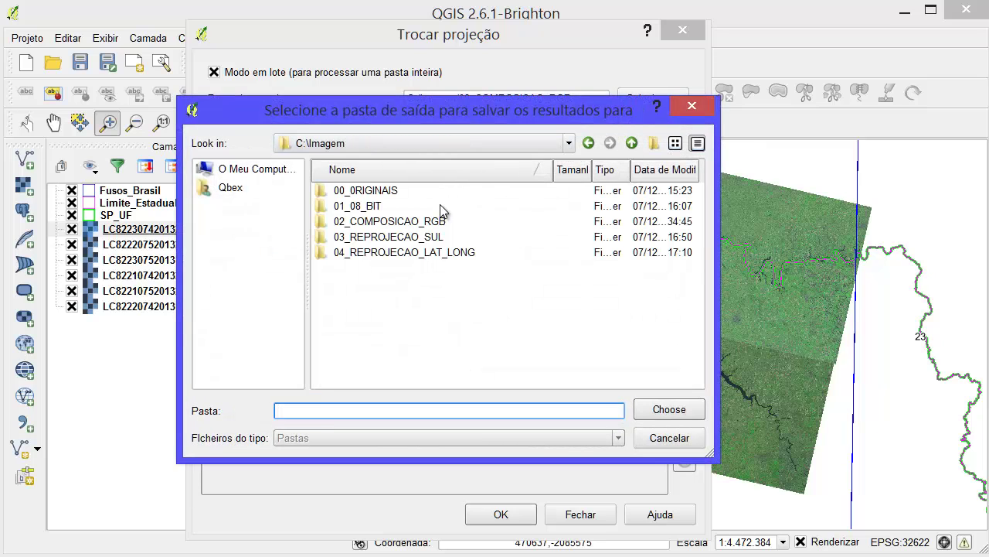
click(399, 252)
click(403, 236)
click(669, 409)
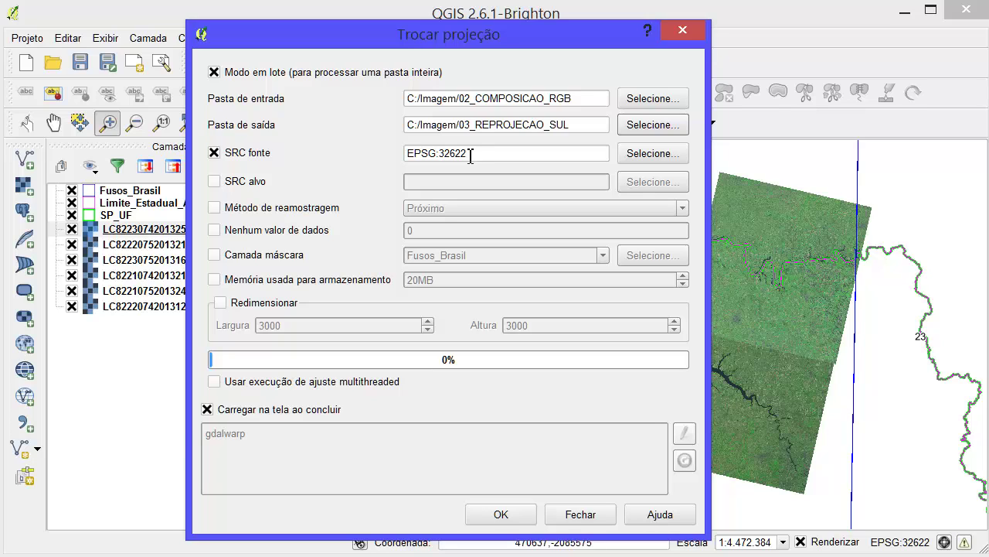
Step: Enable the target CRS for the reprojection and set it to WGS 84 / UTM zone 22S (EPSG:32722)
click(214, 180)
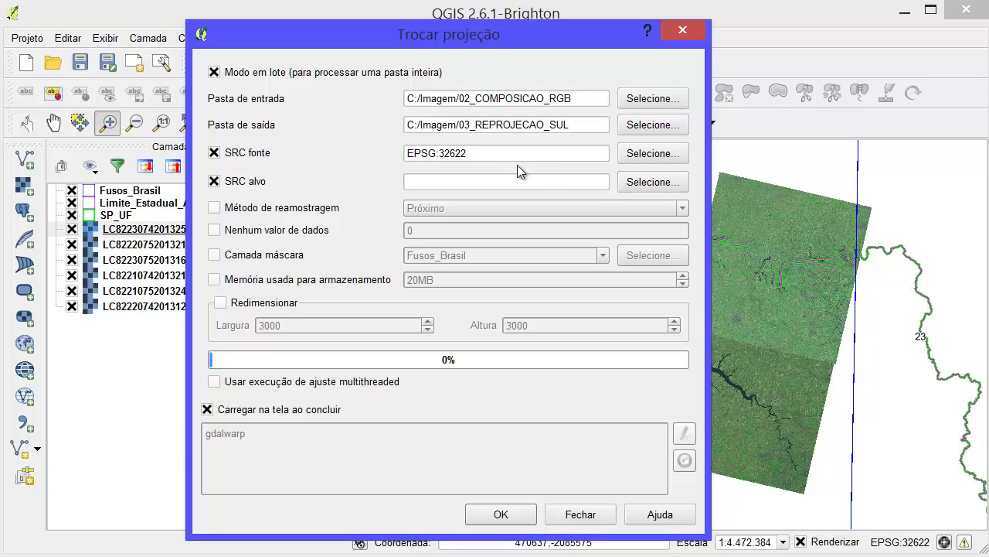
click(671, 181)
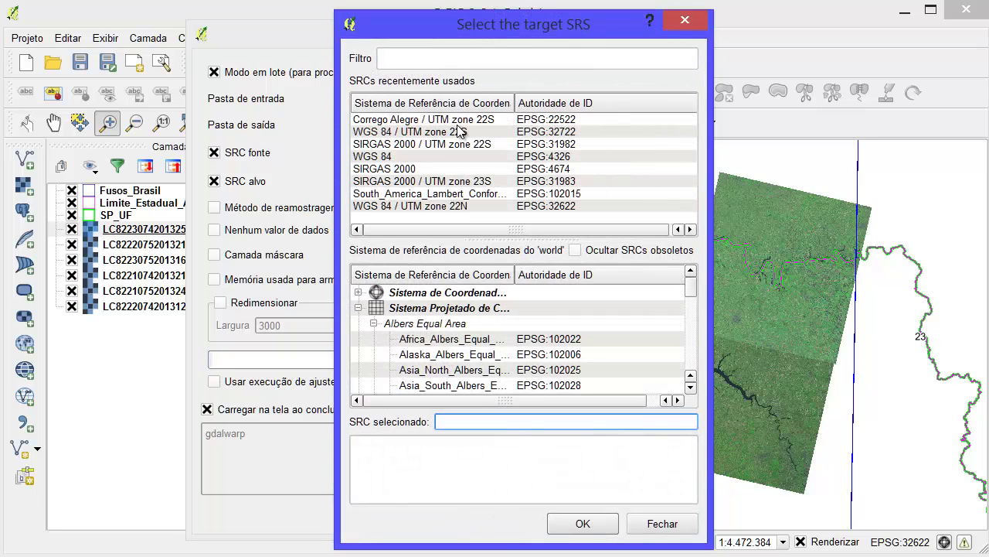
click(430, 58)
text(32)
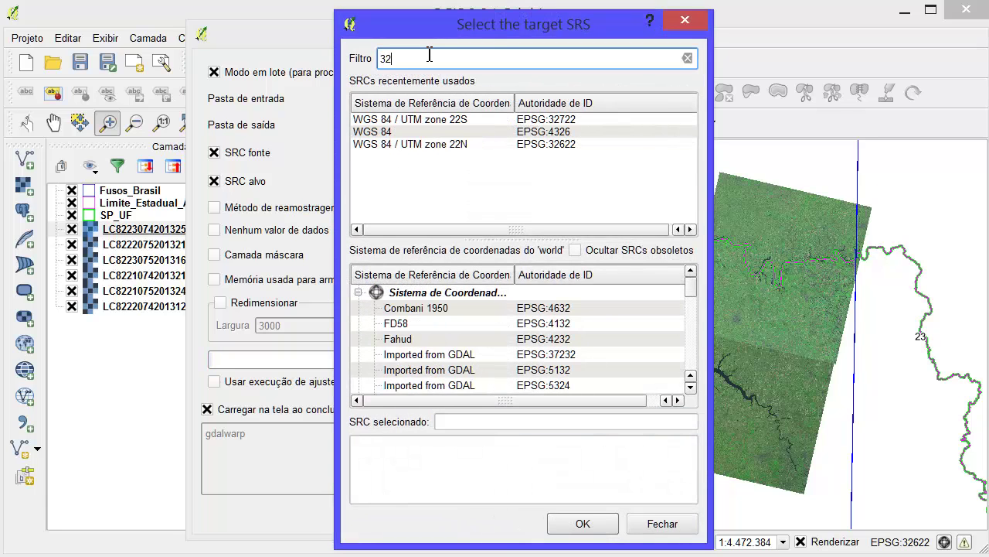
text(722)
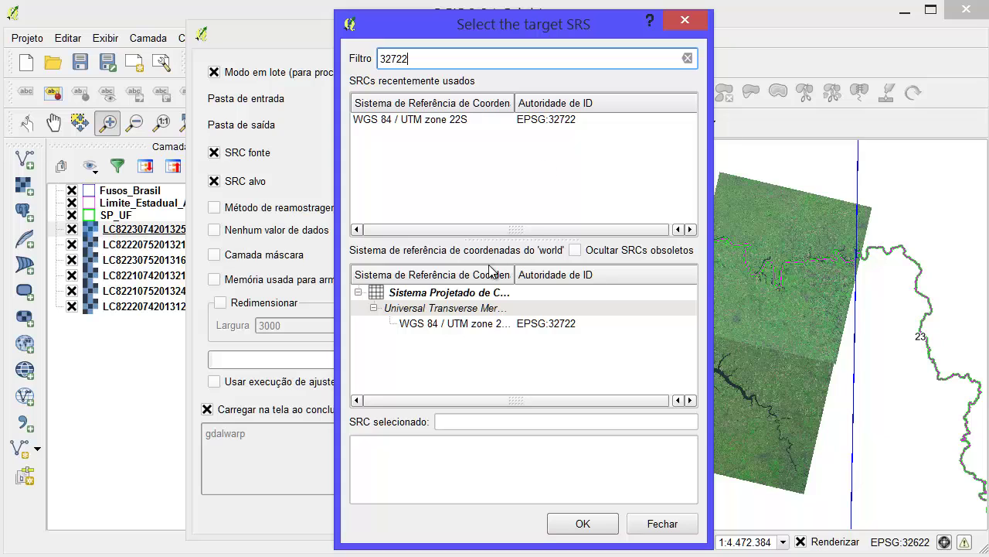
drag(489, 270, 602, 267)
click(464, 324)
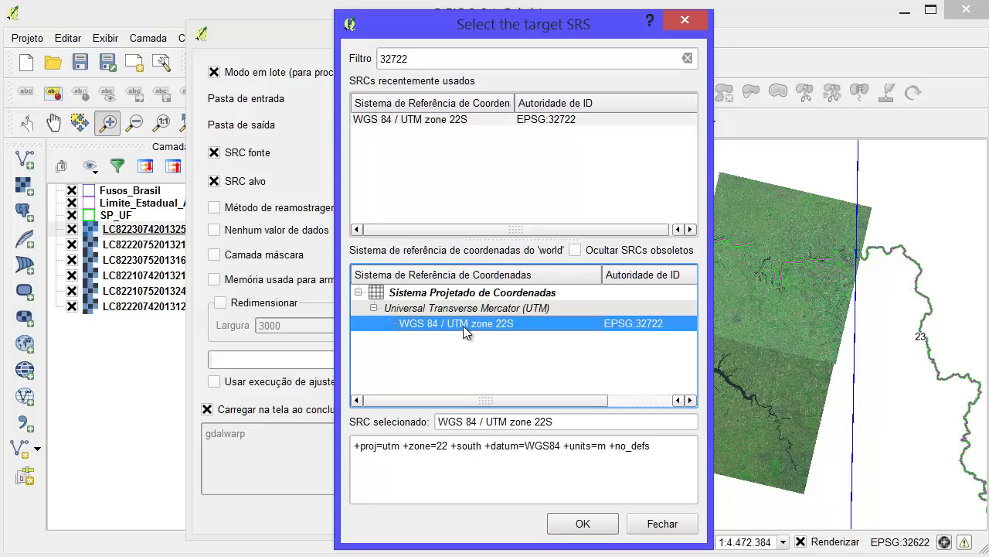
click(582, 524)
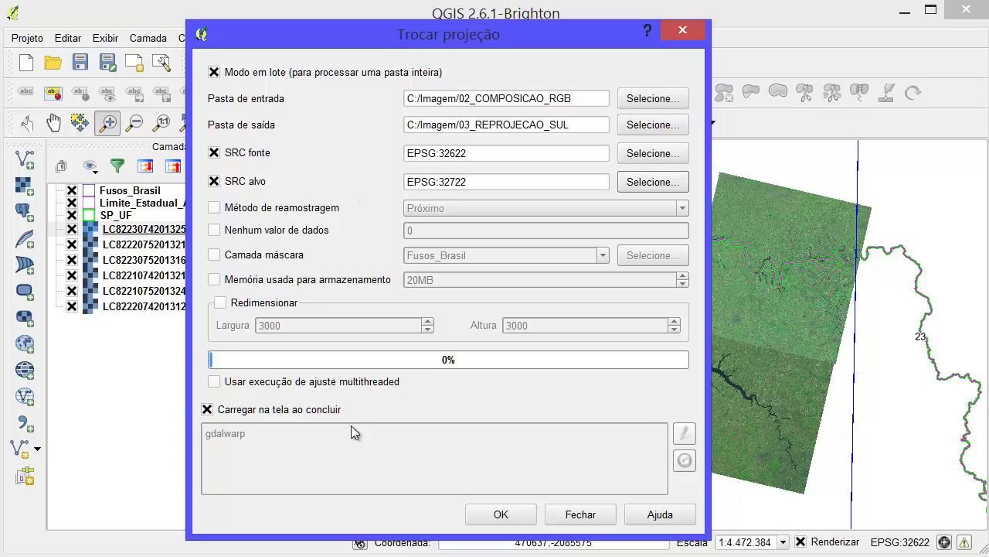
Step: Run the batch reprojection from EPSG:32622 to EPSG:32722 and close the tool once it completes
click(488, 513)
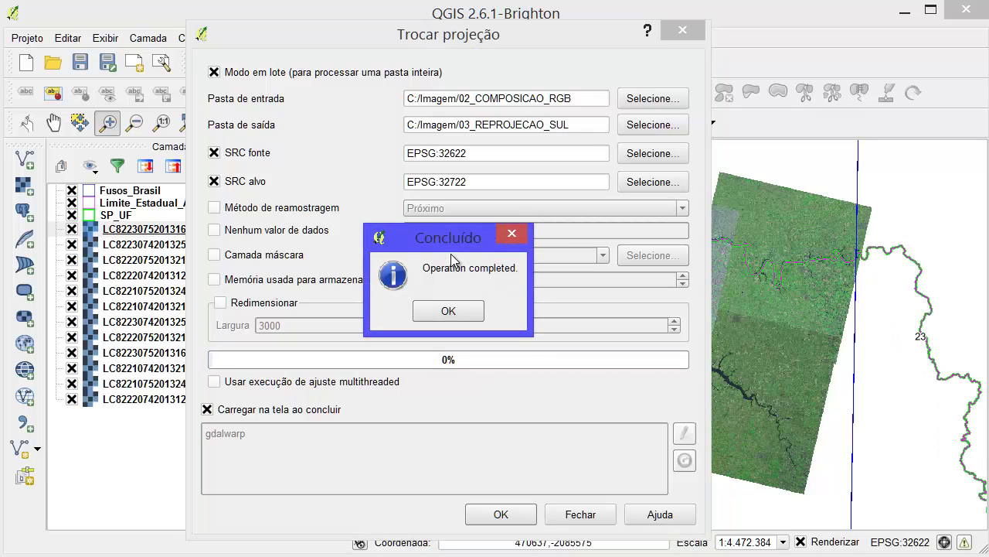
click(447, 310)
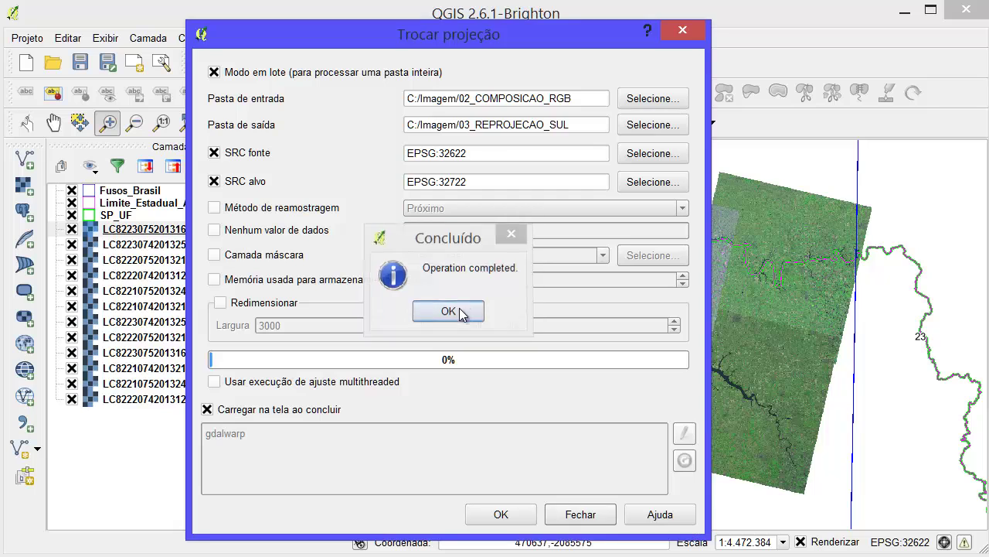
click(581, 514)
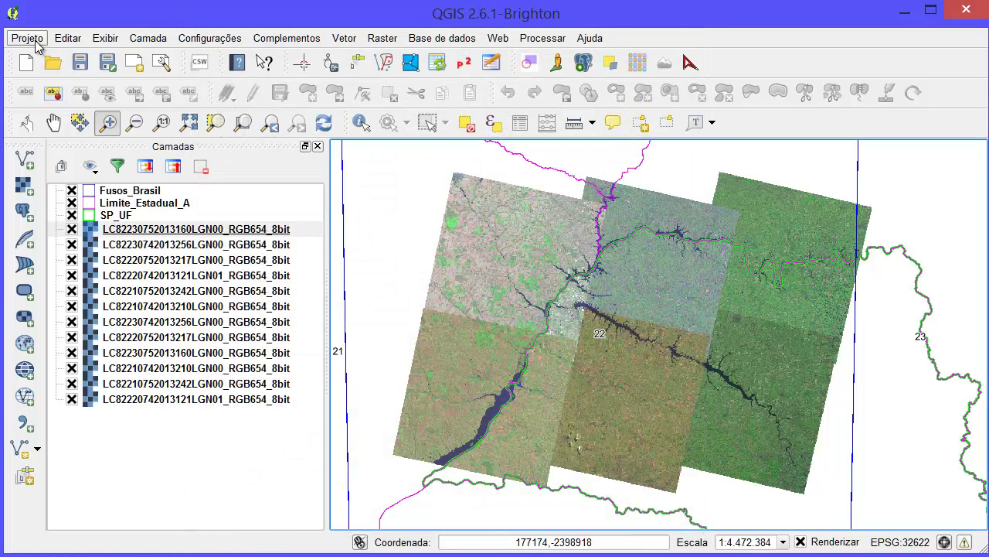
Step: Start a new project, discarding the current one, and load all six images from C:/Imagem/03_REPROJECAO_SUL
click(23, 70)
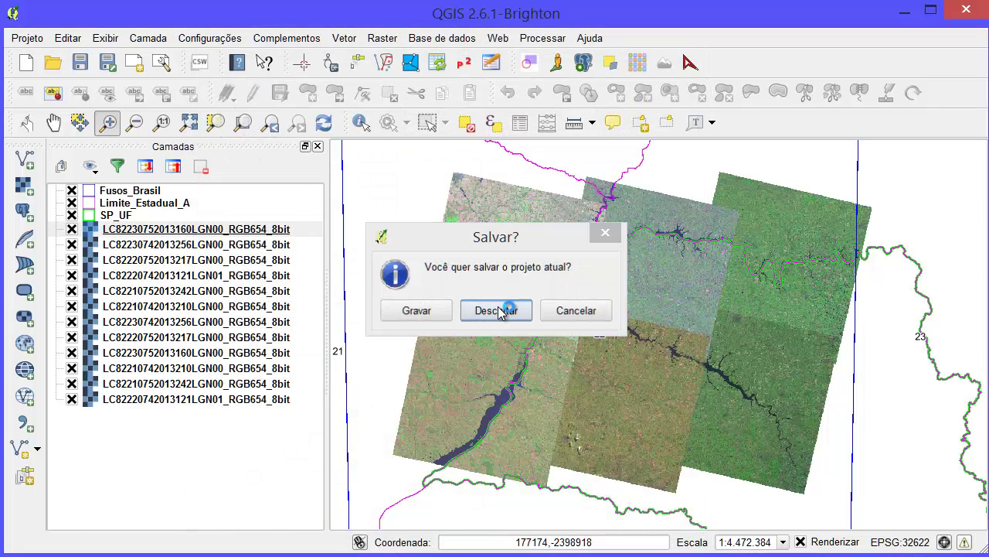
click(497, 309)
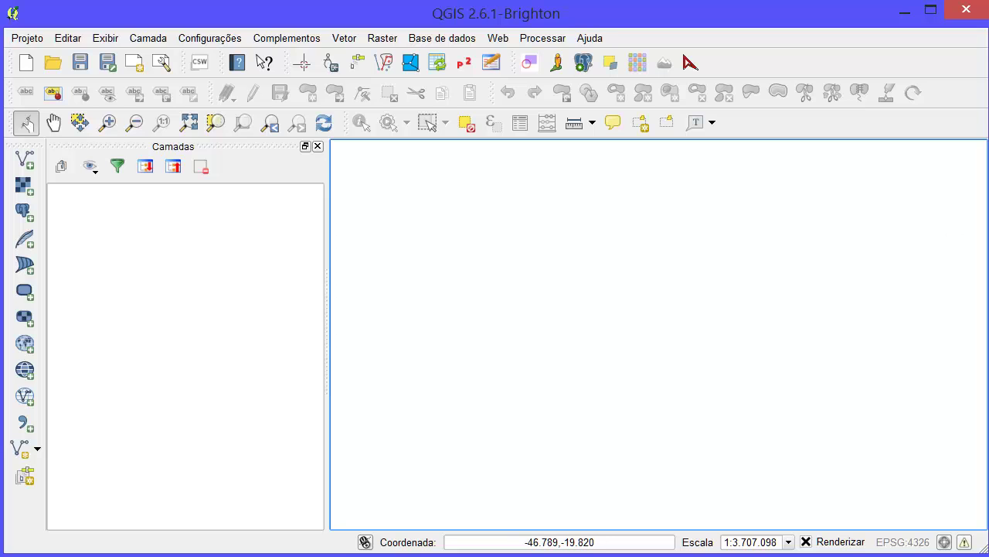
key(alt+Tab)
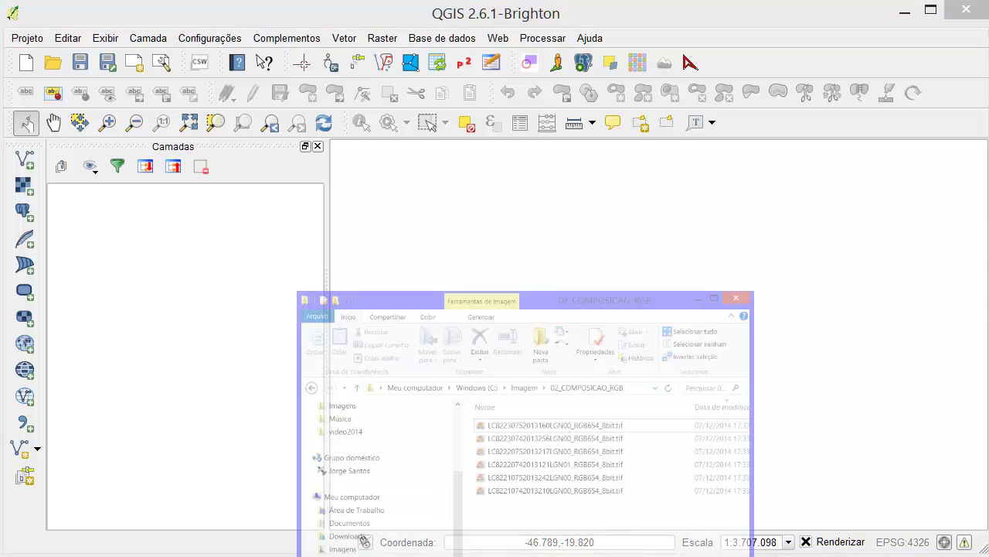
click(619, 167)
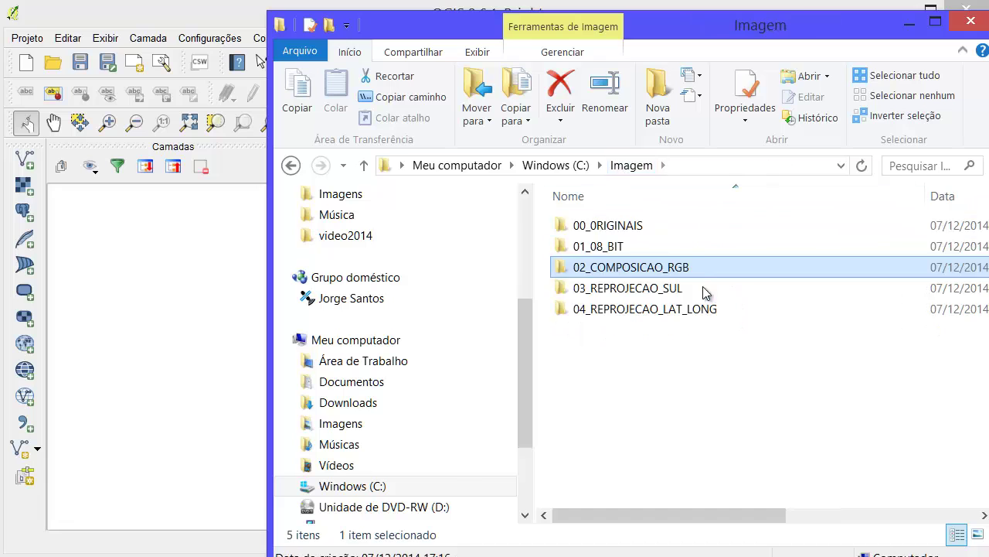
double_click(703, 287)
drag(593, 254, 588, 220)
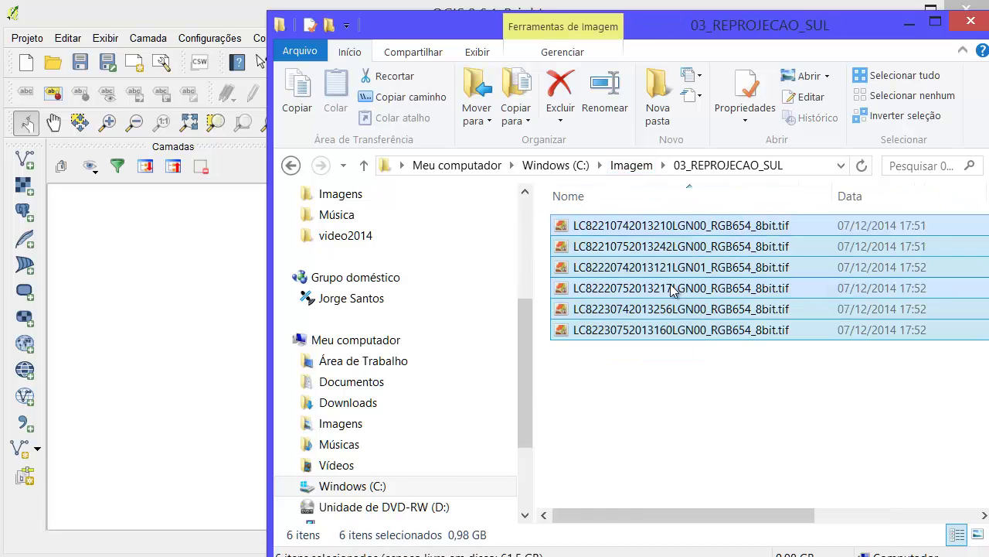
drag(592, 287, 122, 243)
click(232, 58)
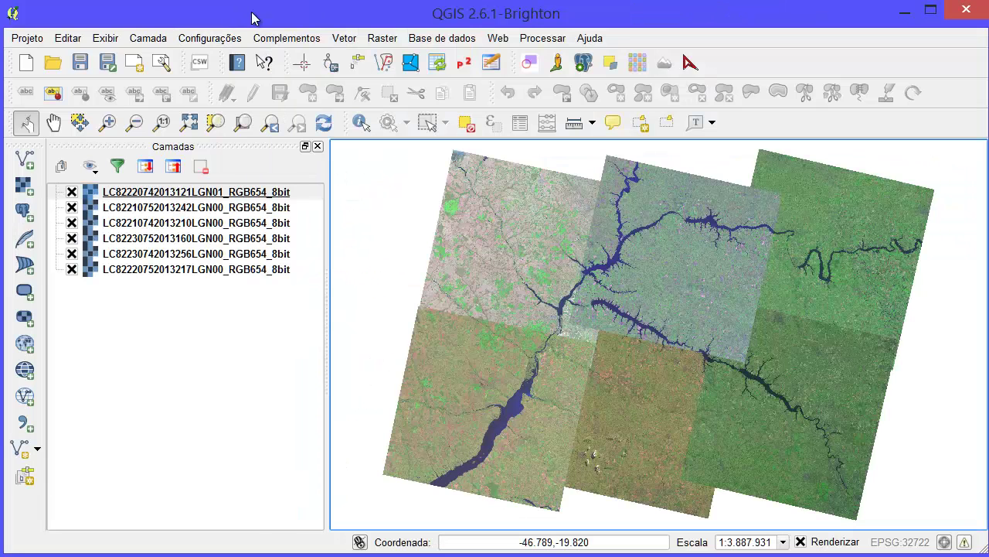
click(256, 190)
right_click(255, 190)
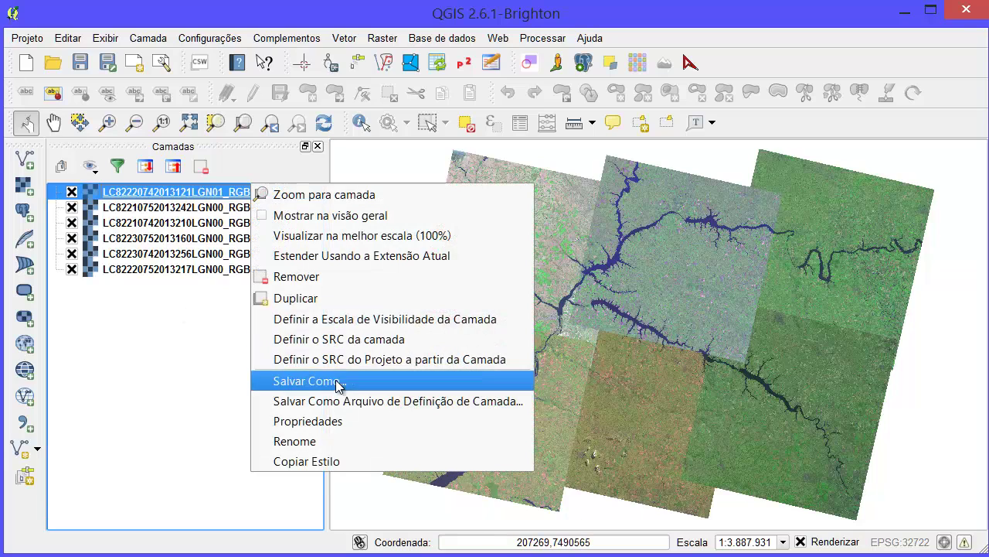
click(343, 421)
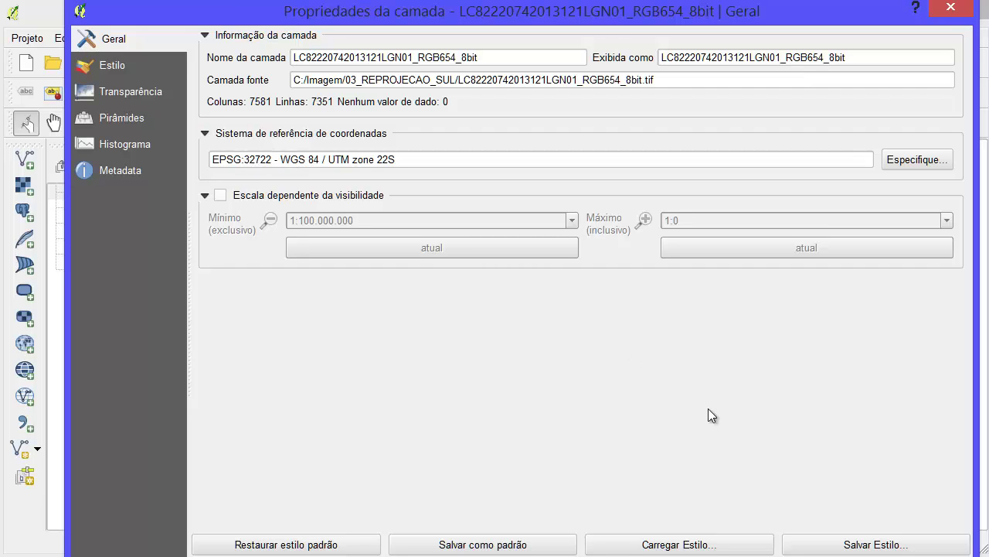
drag(955, 553, 936, 524)
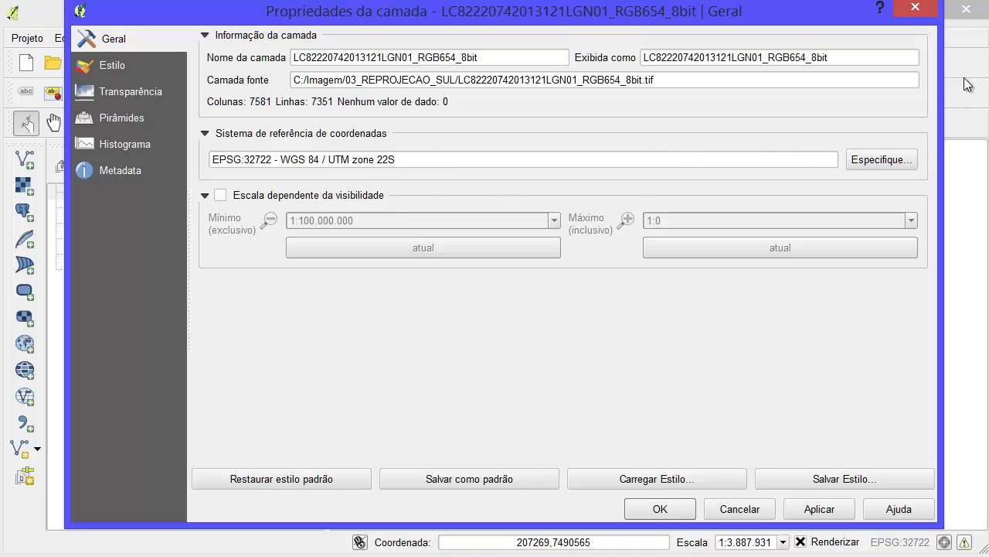
click(915, 10)
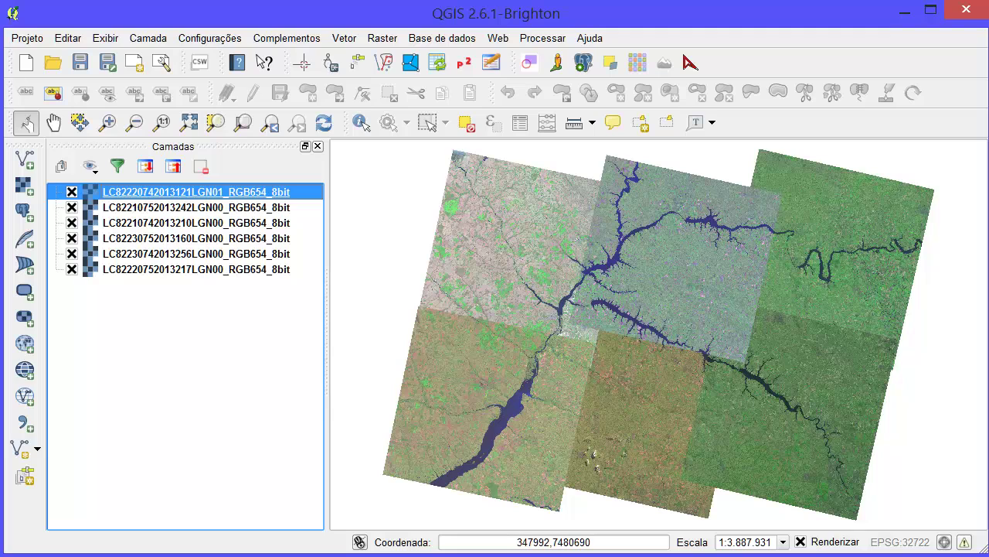
Step: Add the SP_UF.shp state boundary from C:/BASE_CART/ANTIGA above the reprojected images
key(alt+Tab)
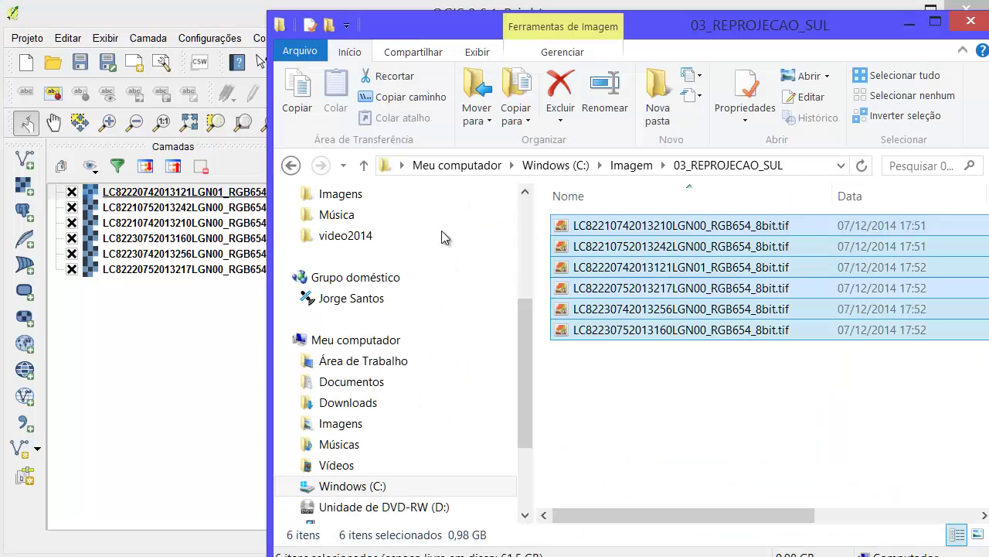
click(378, 487)
click(599, 272)
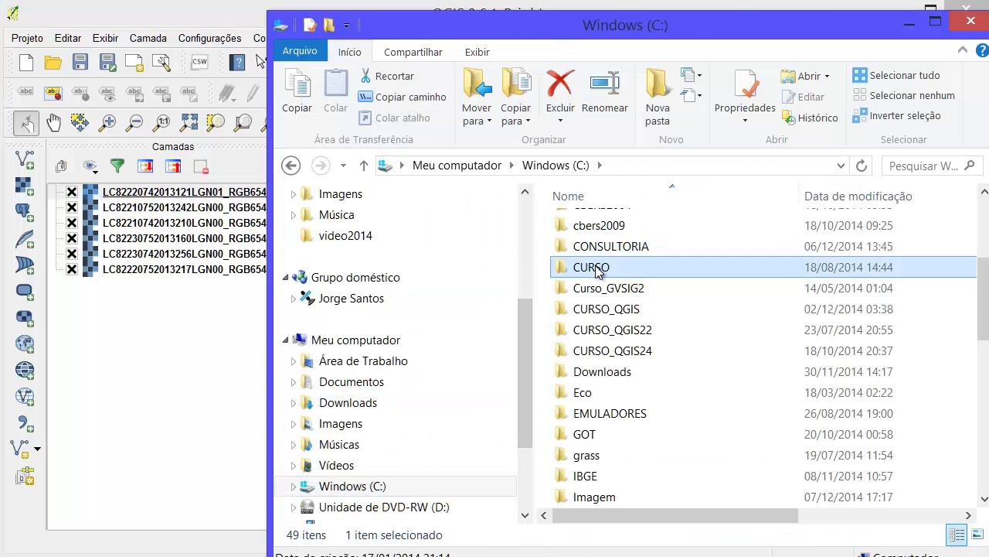
scroll(599, 276, up, 2)
double_click(598, 263)
scroll(603, 313, down, 10)
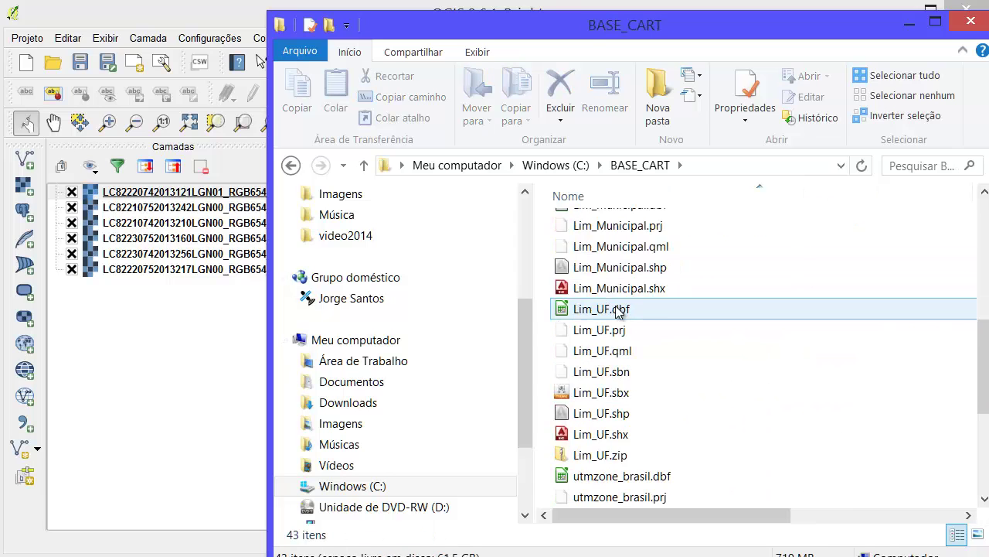
scroll(618, 319, up, 2)
scroll(610, 313, up, 8)
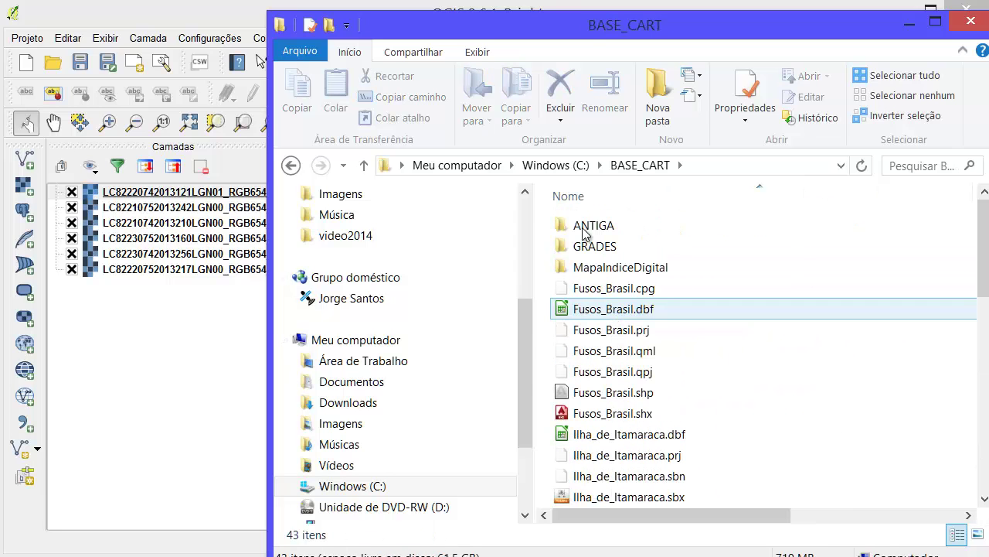
double_click(585, 232)
scroll(611, 310, down, 10)
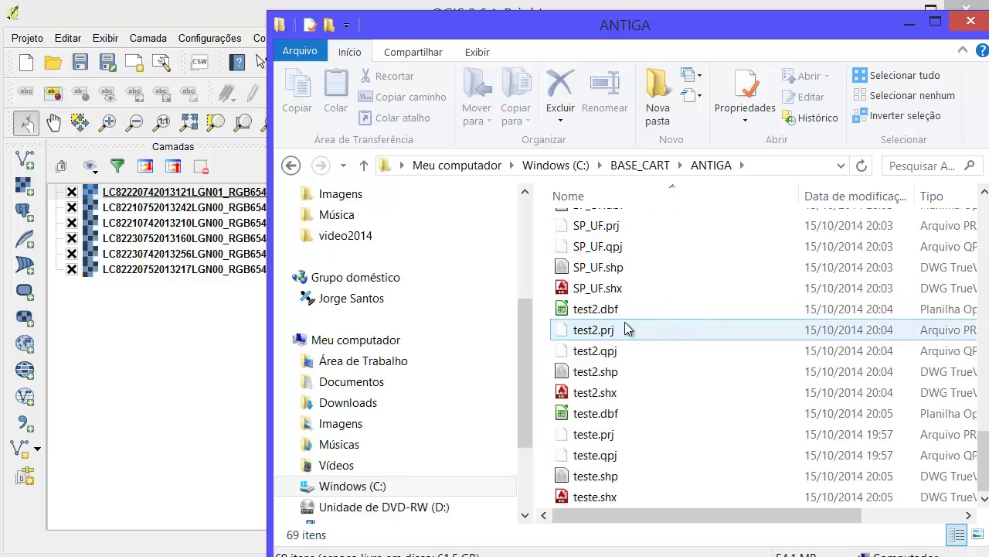
scroll(622, 324, up, 3)
drag(597, 450, 213, 187)
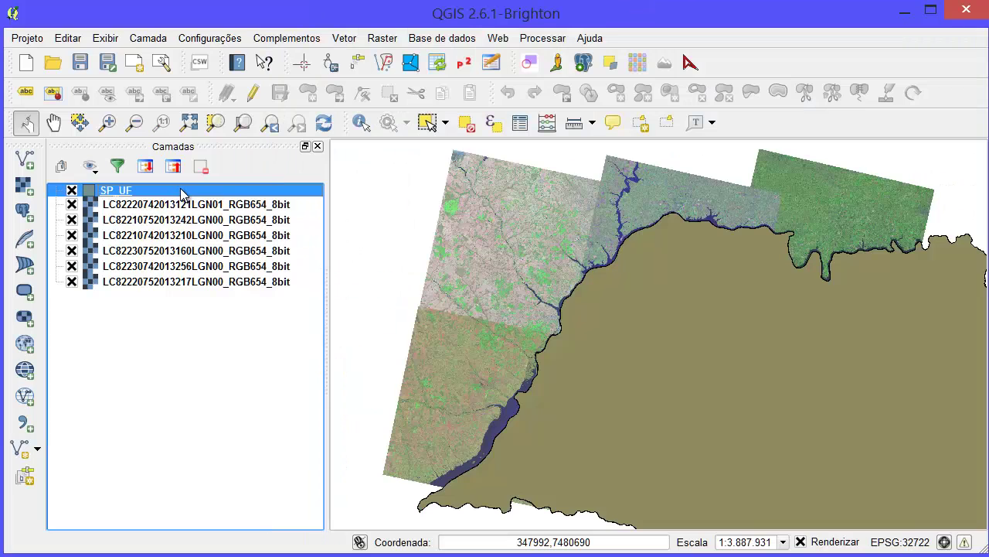
Step: Zoom to the SP_UF layer and apply the simb1 outline symbol to its polygon
right_click(184, 191)
click(189, 198)
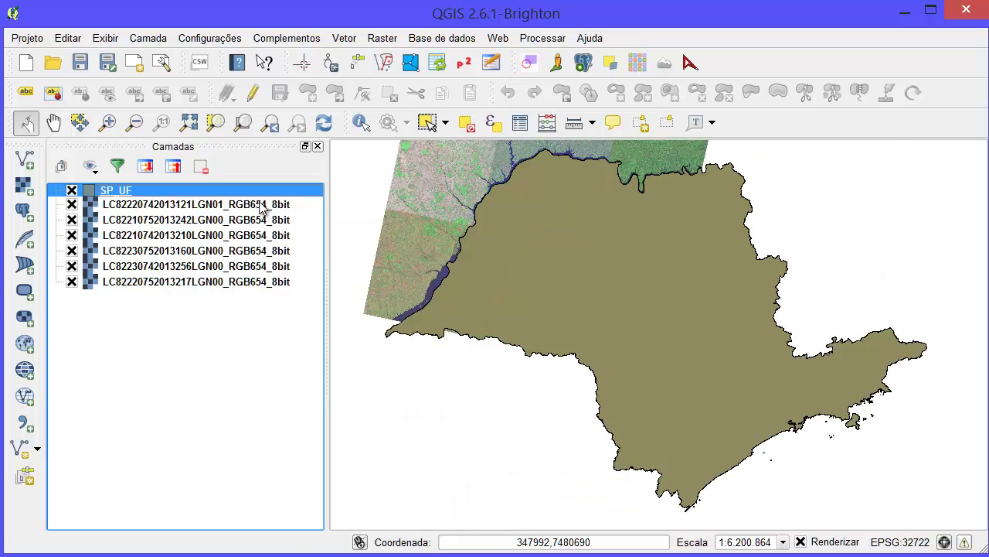
double_click(116, 193)
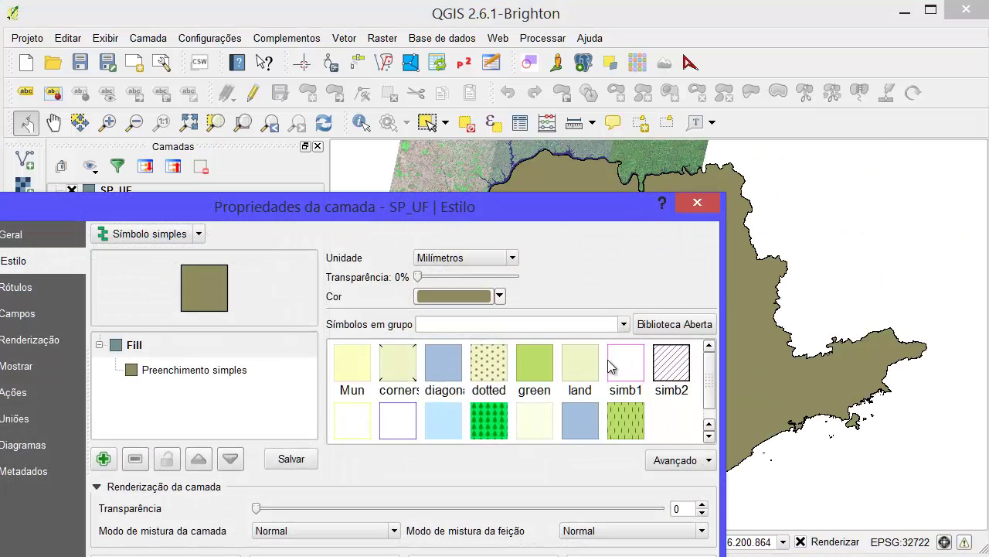
click(612, 364)
key(Return)
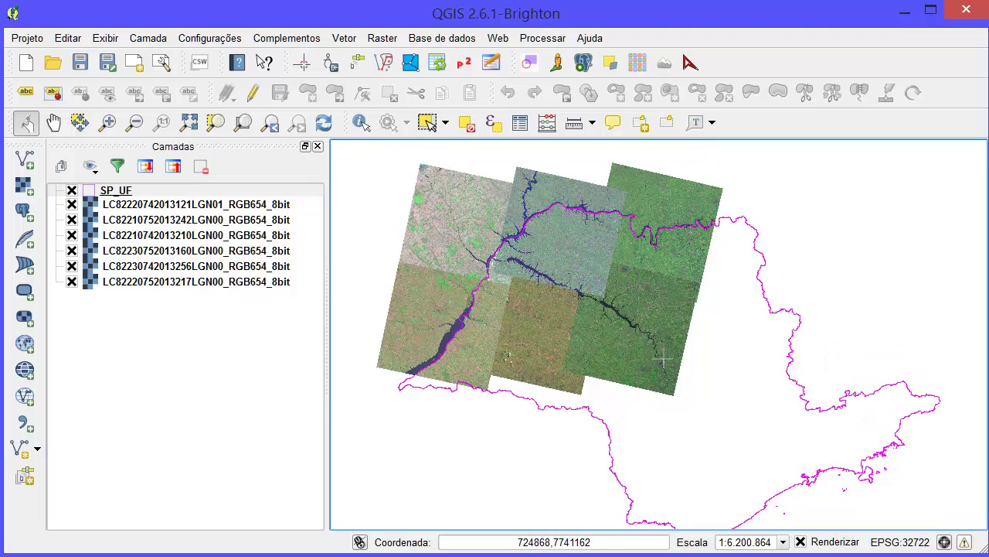
drag(655, 383, 650, 349)
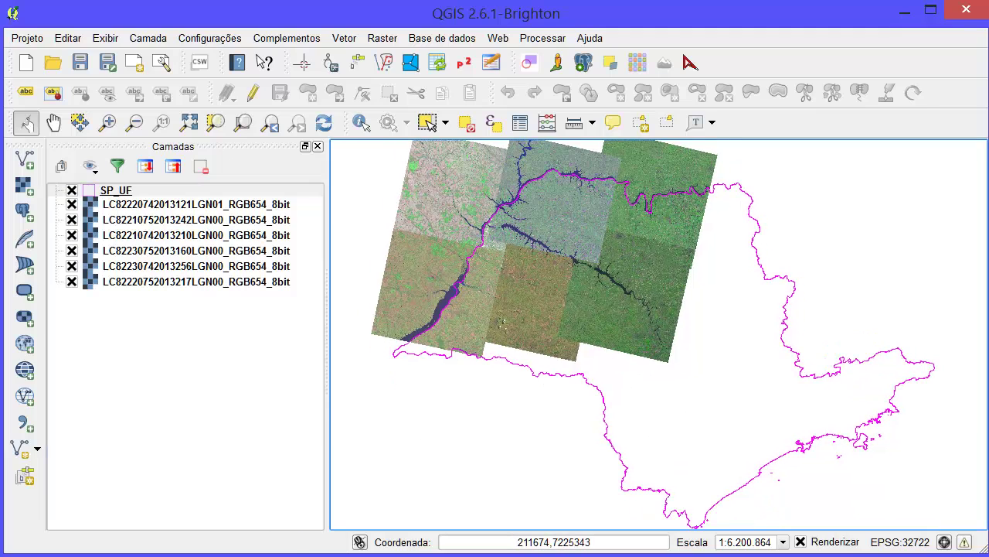
Step: Add the Fusos_Brasil.shp UTM zone layer from C:/BASE_CART to the project
key(alt+Tab)
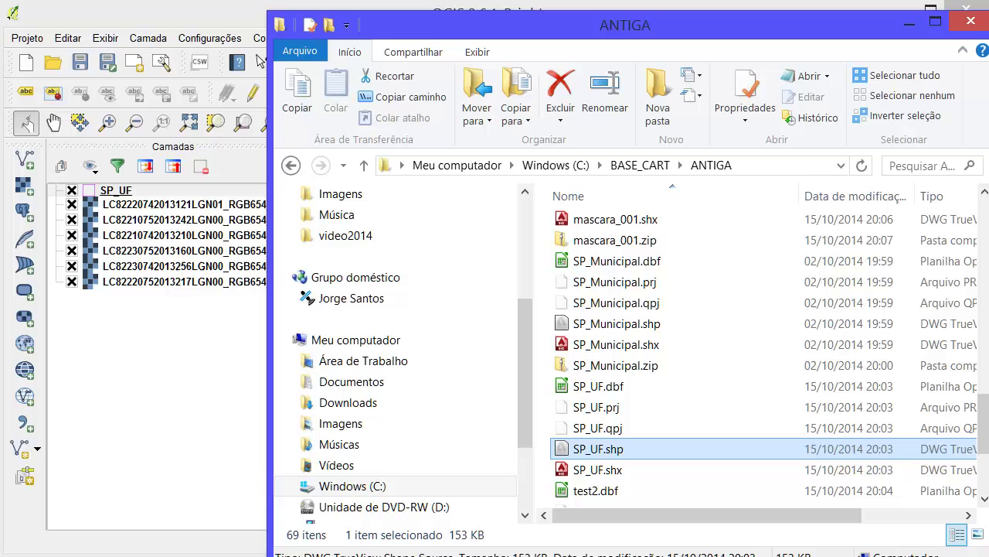
click(640, 167)
click(640, 392)
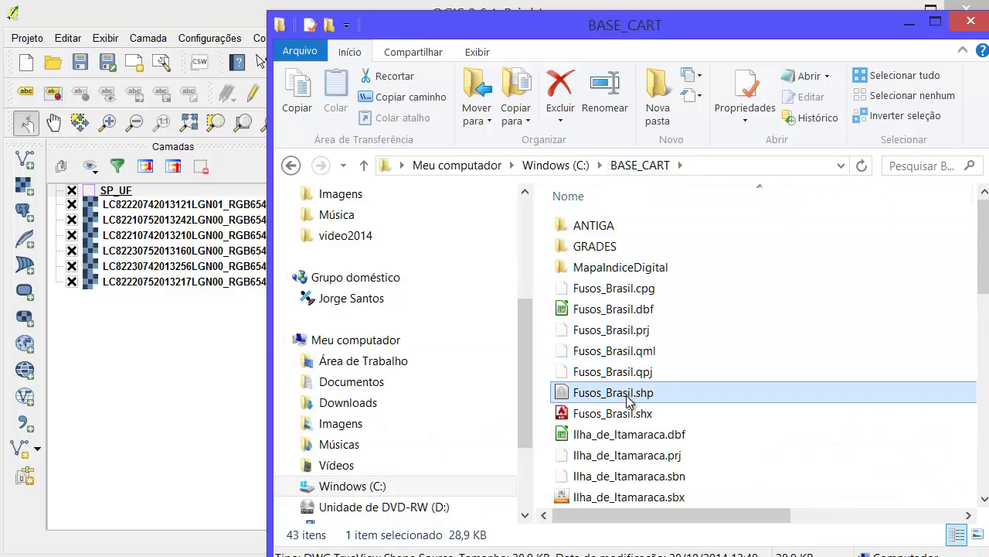
drag(628, 398, 137, 187)
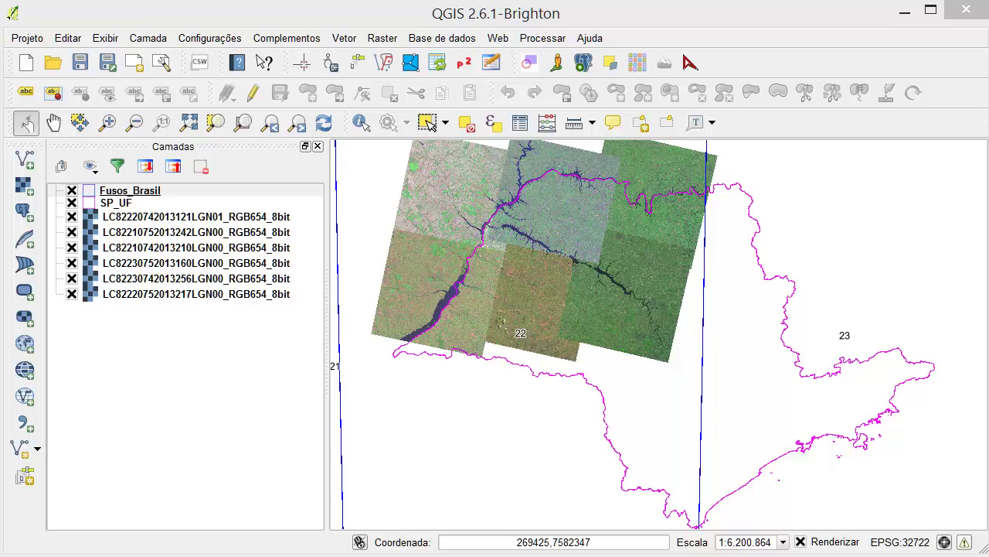
click(162, 16)
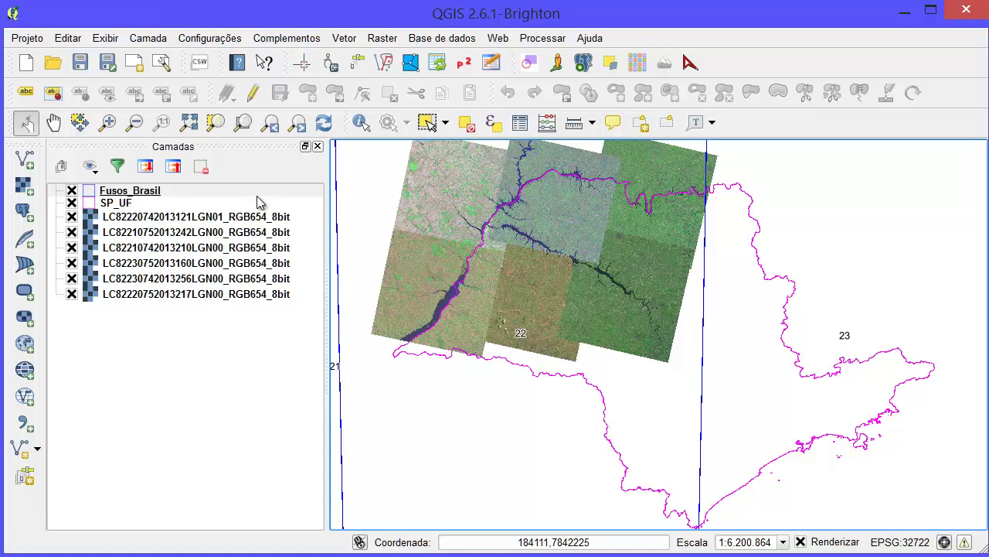
click(249, 222)
double_click(248, 221)
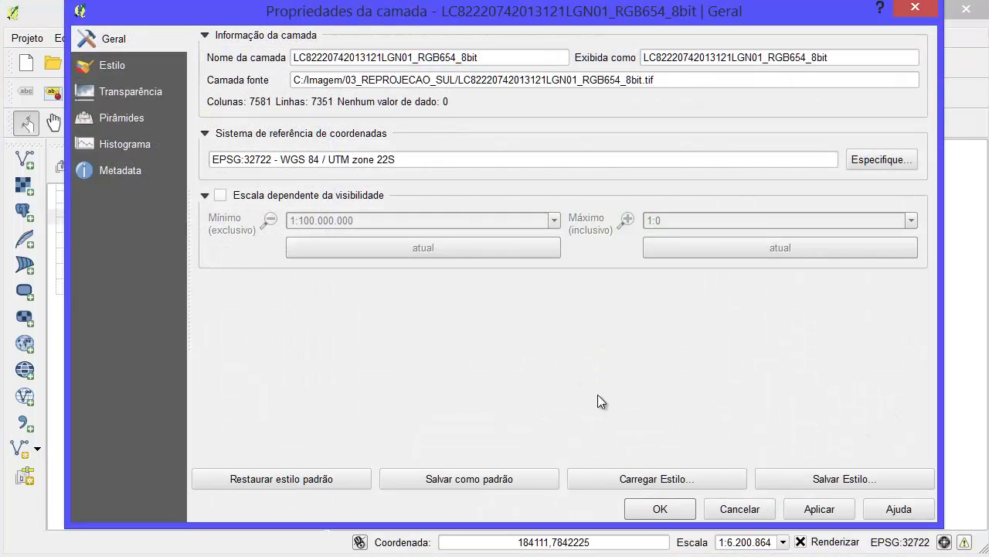
click(740, 508)
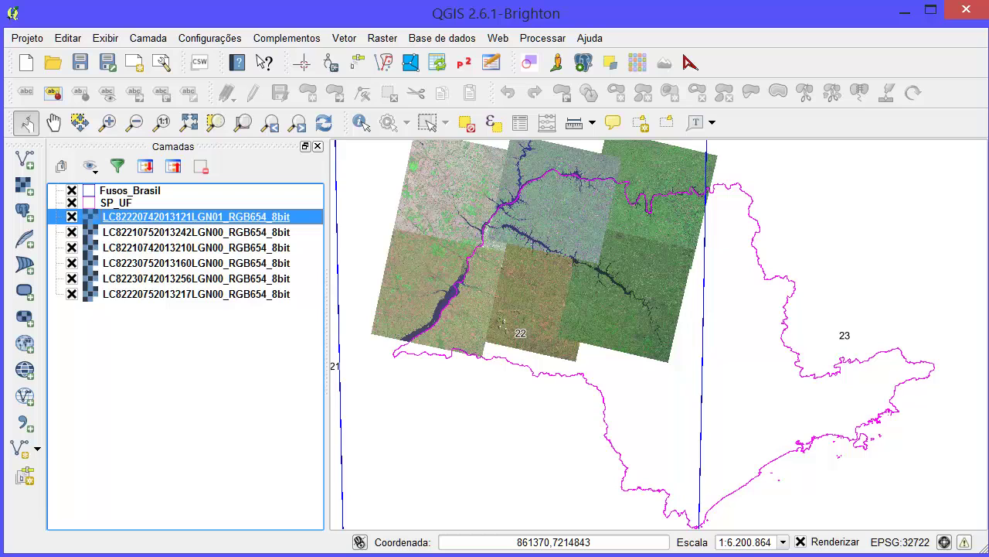
Step: Switch to the file explorer and check the reprojected images in C:\Imagem\03_REPROJECAO_SUL, then return to QGIS
key(alt+Tab)
click(376, 493)
click(608, 497)
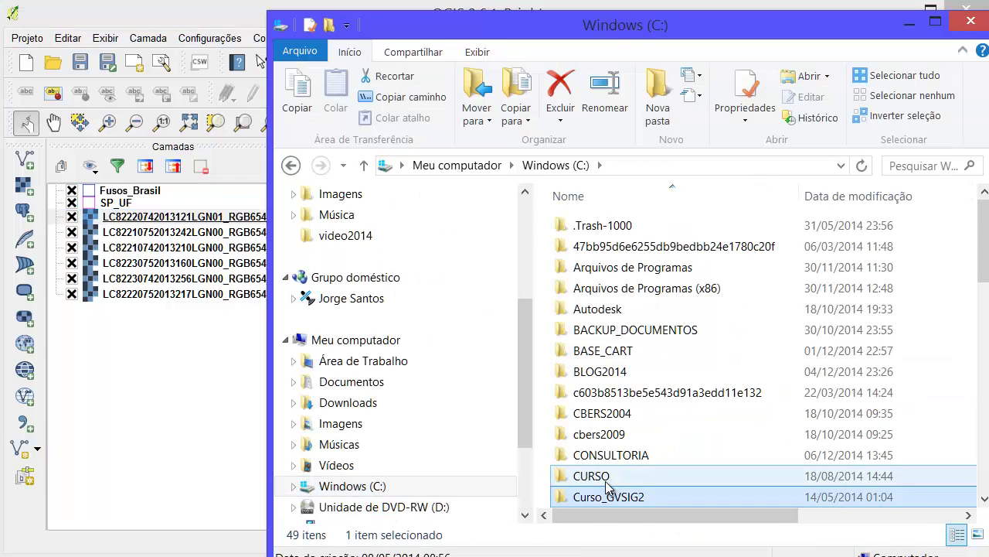
scroll(607, 486, down, 4)
scroll(618, 433, down, 3)
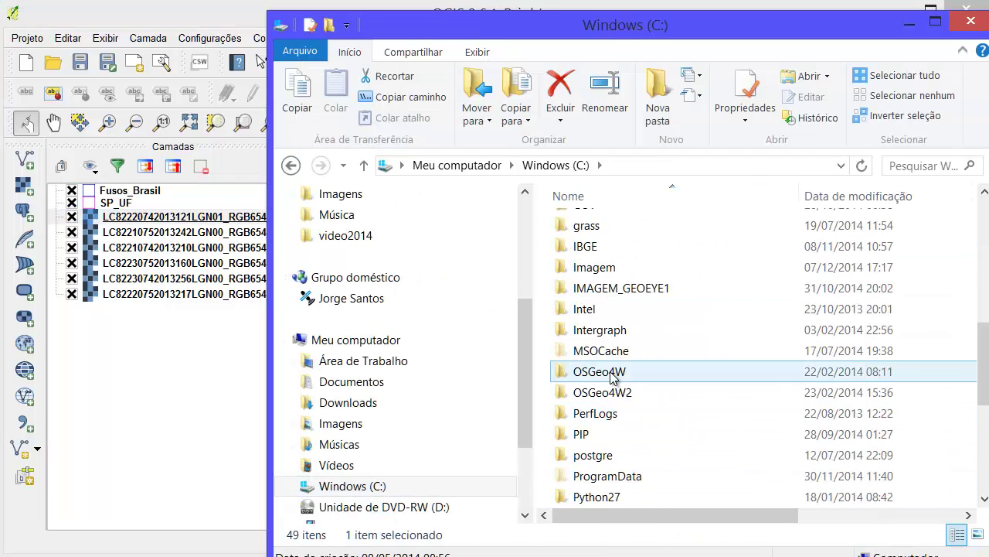
double_click(580, 269)
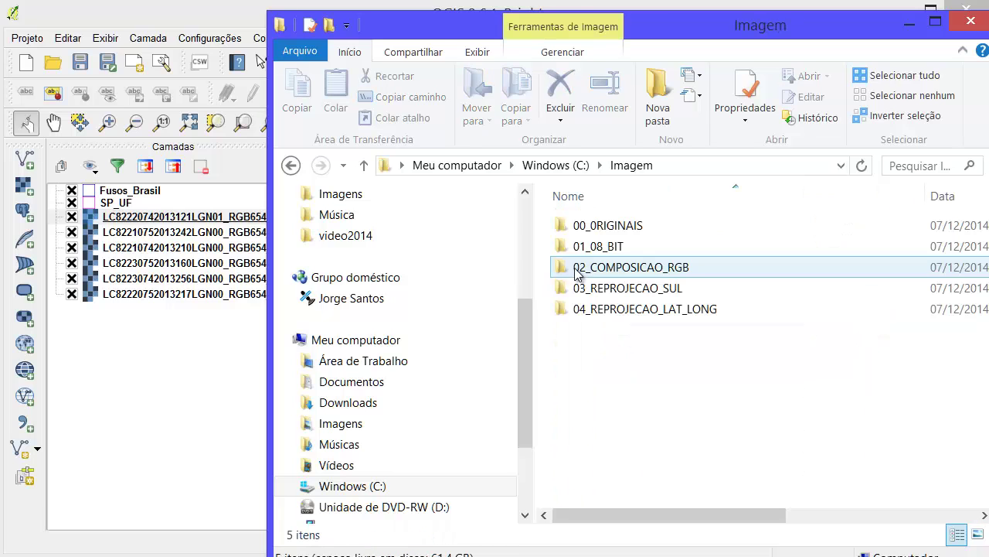
double_click(628, 287)
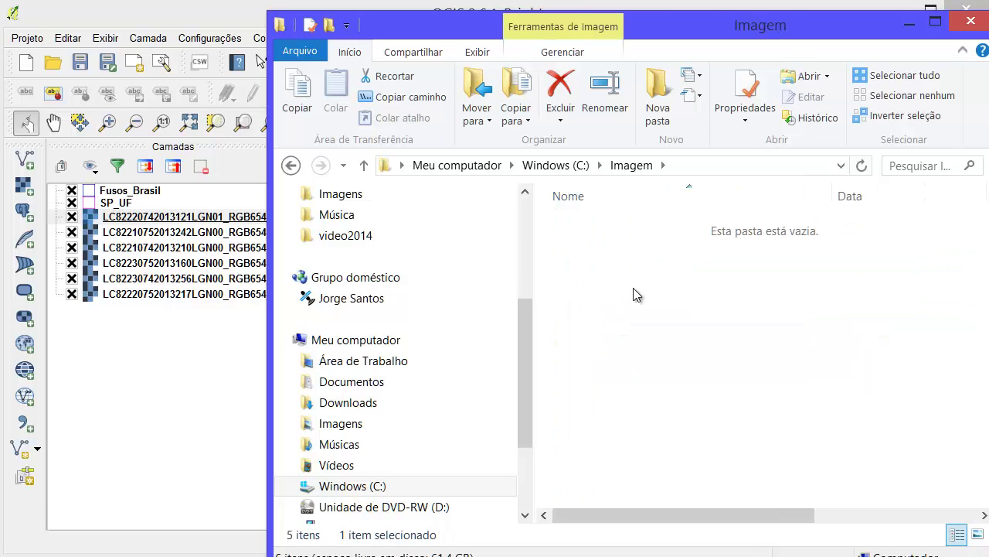
click(634, 168)
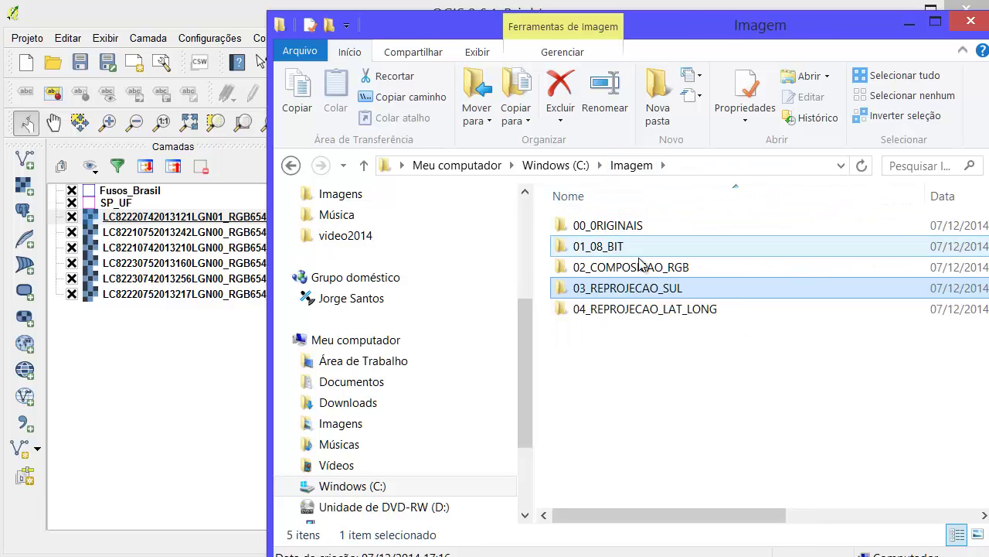
double_click(633, 289)
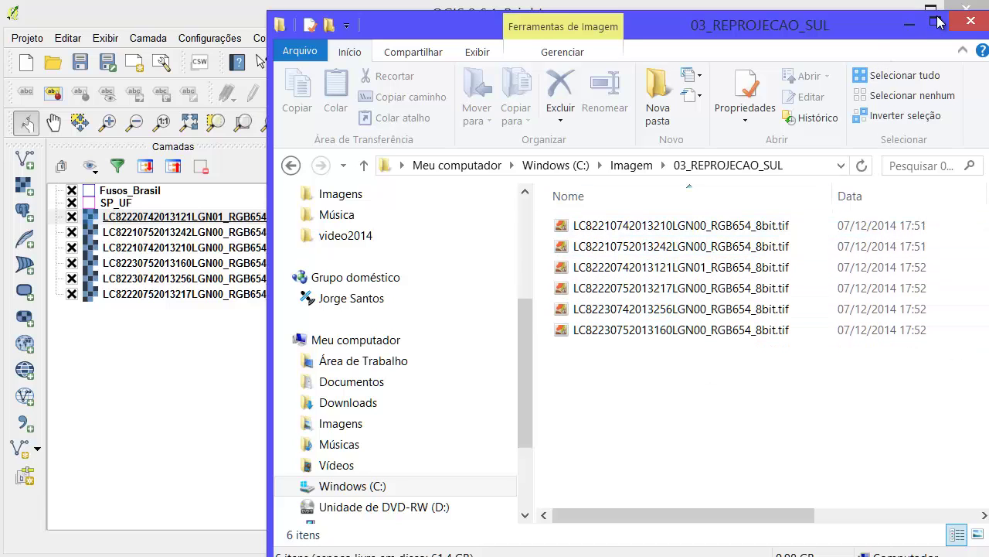
click(910, 24)
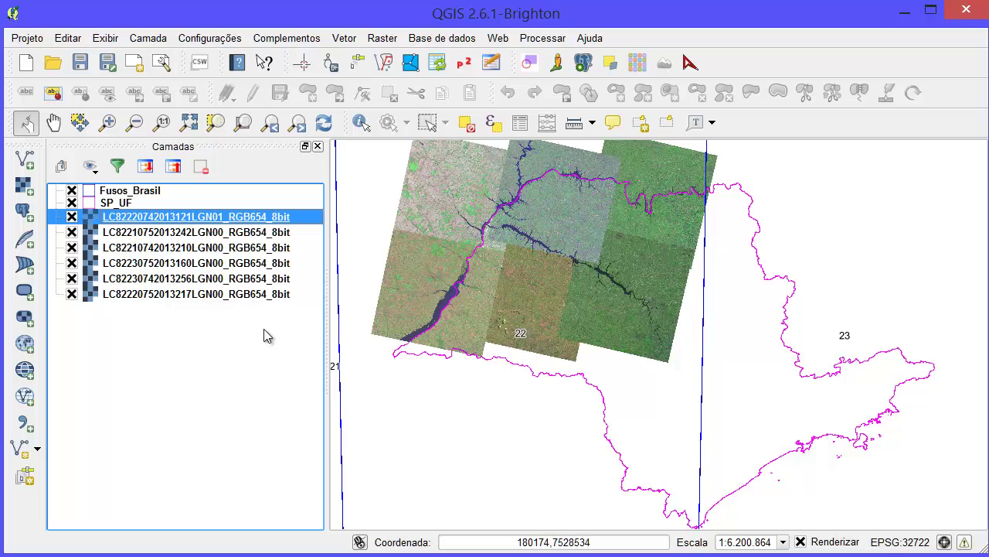
Step: Start a raster reprojection in batch mode with C:/Imagem/03_REPROJECAO_SUL as the input folder
click(383, 38)
mouse_move(503, 184)
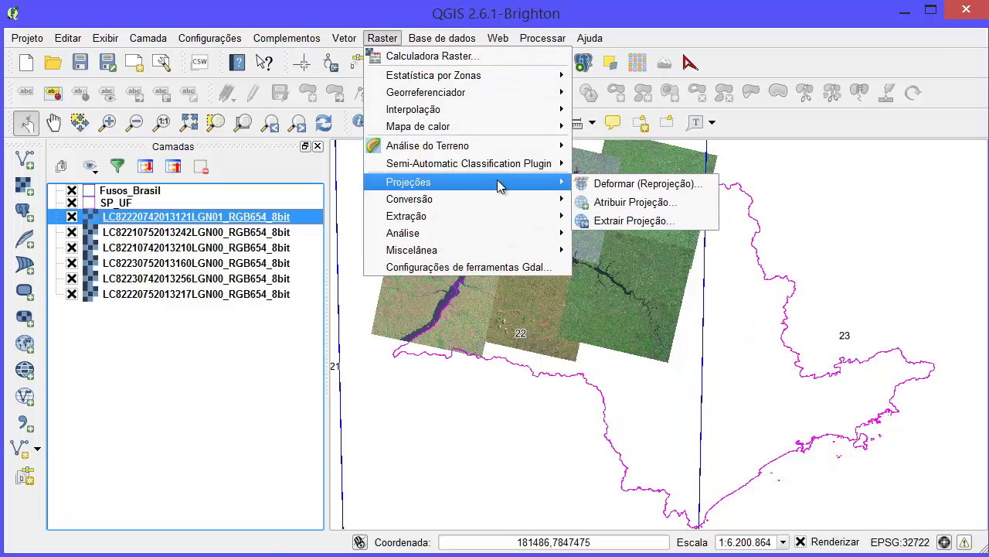
click(687, 187)
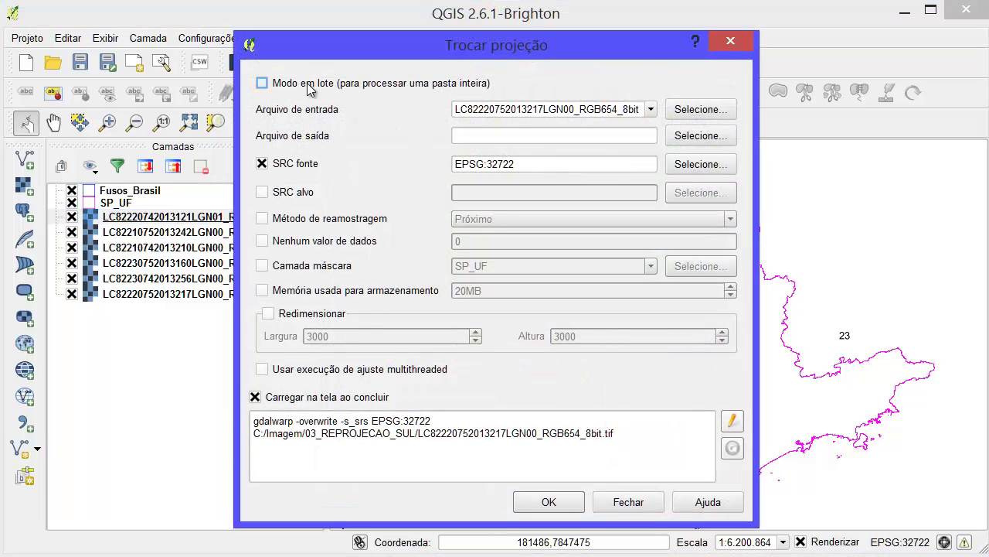
click(308, 85)
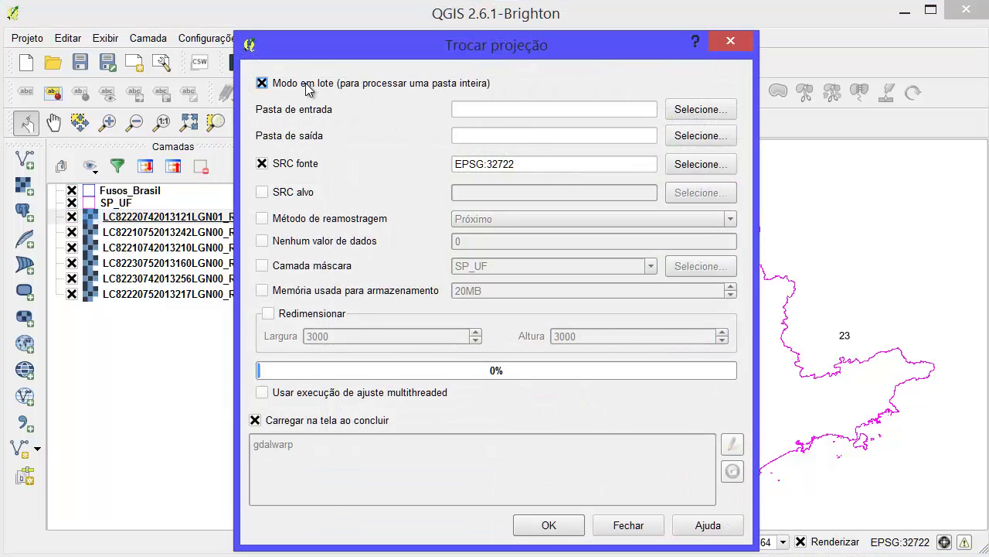
click(698, 110)
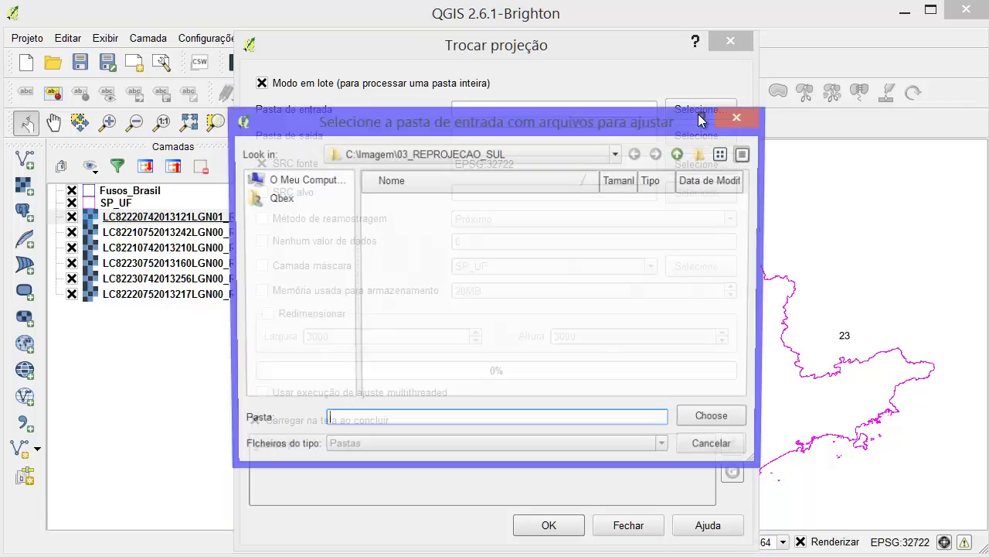
click(680, 154)
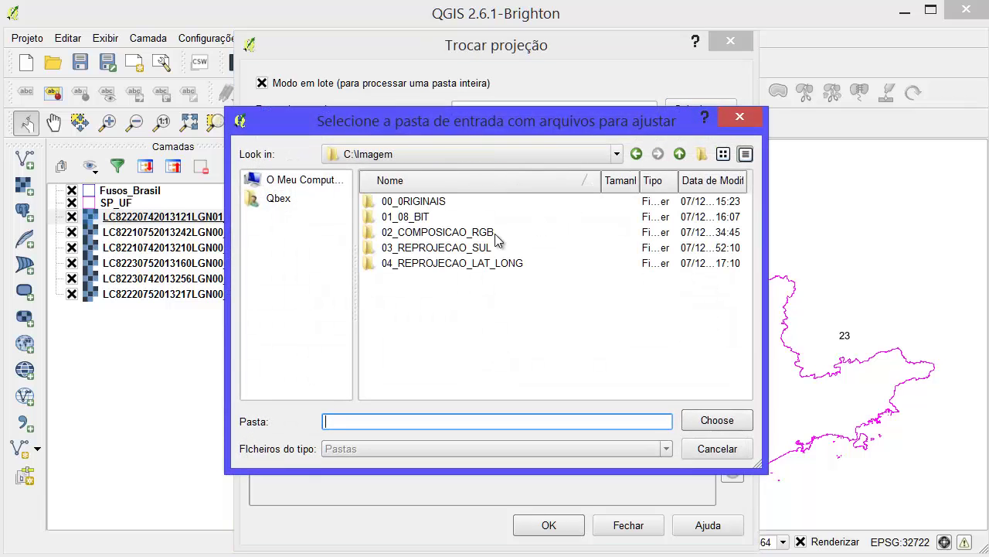
click(463, 248)
click(719, 419)
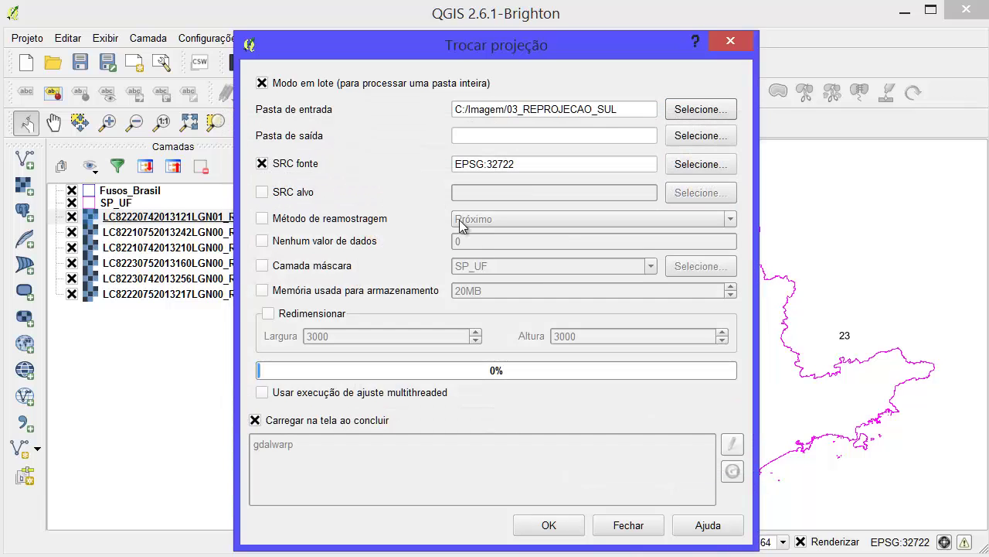
Step: Set the batch reprojection's output folder to C:/Imagem/04_REPROJECAO_LAT_LONG
click(688, 136)
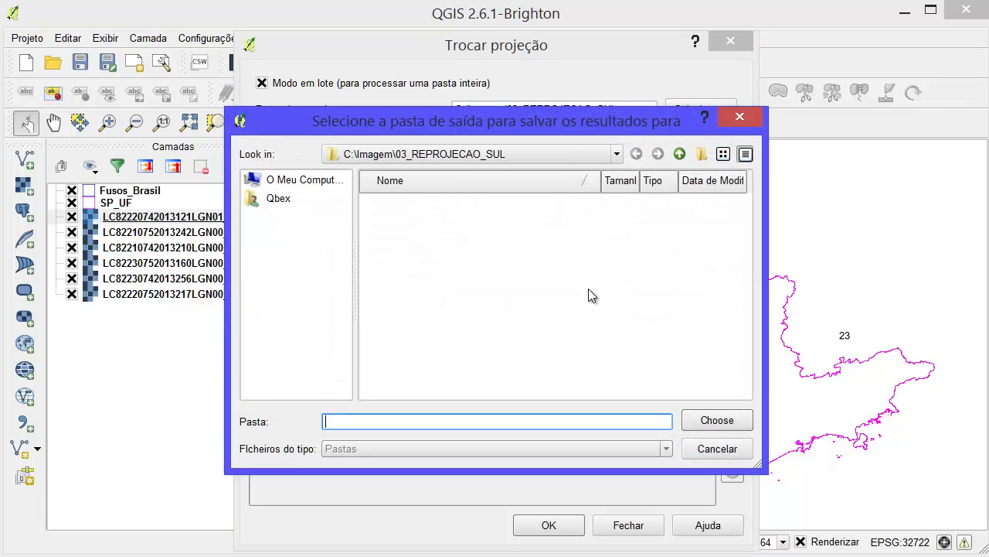
click(679, 154)
click(476, 264)
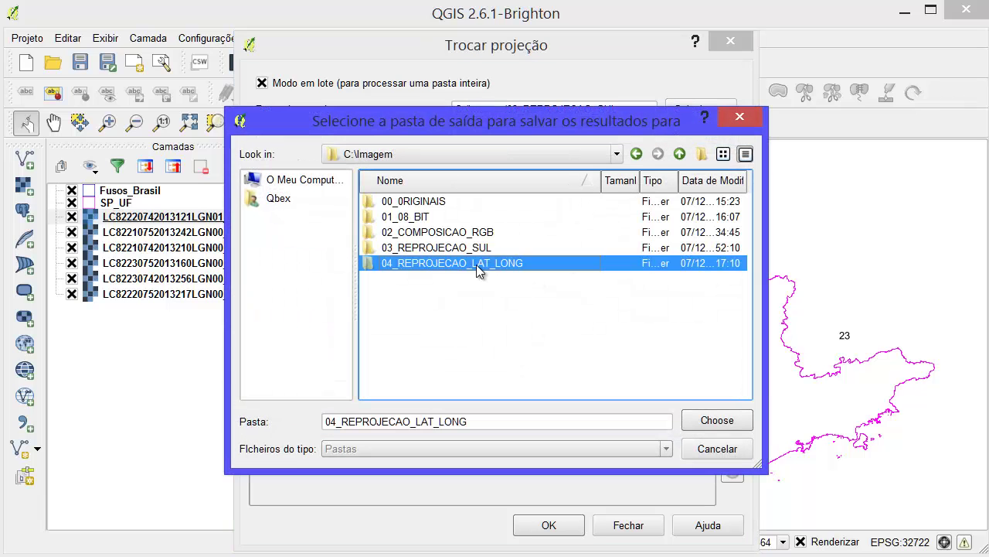
click(728, 421)
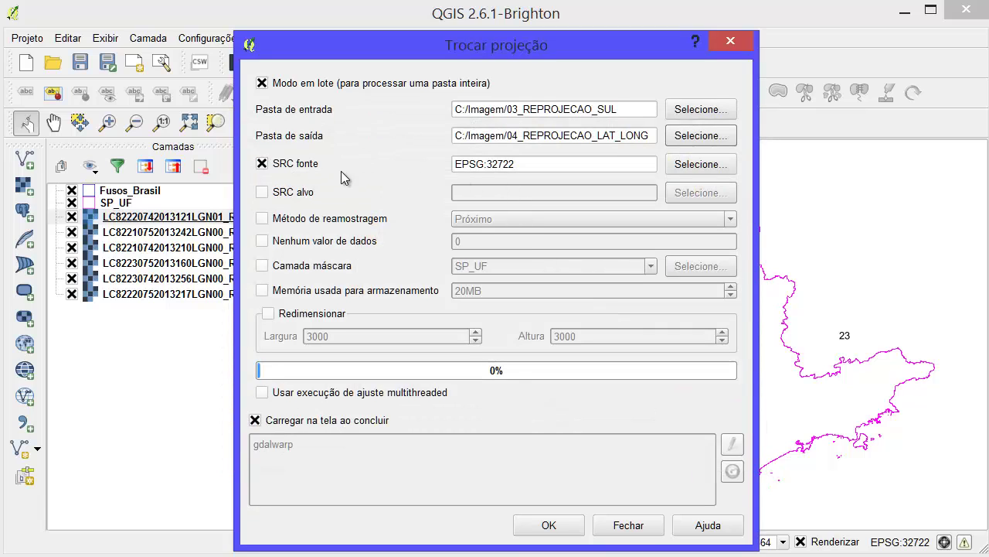
Step: Enable the target reference system for the reprojection and set it to WGS 84 (EPSG:4326)
click(262, 192)
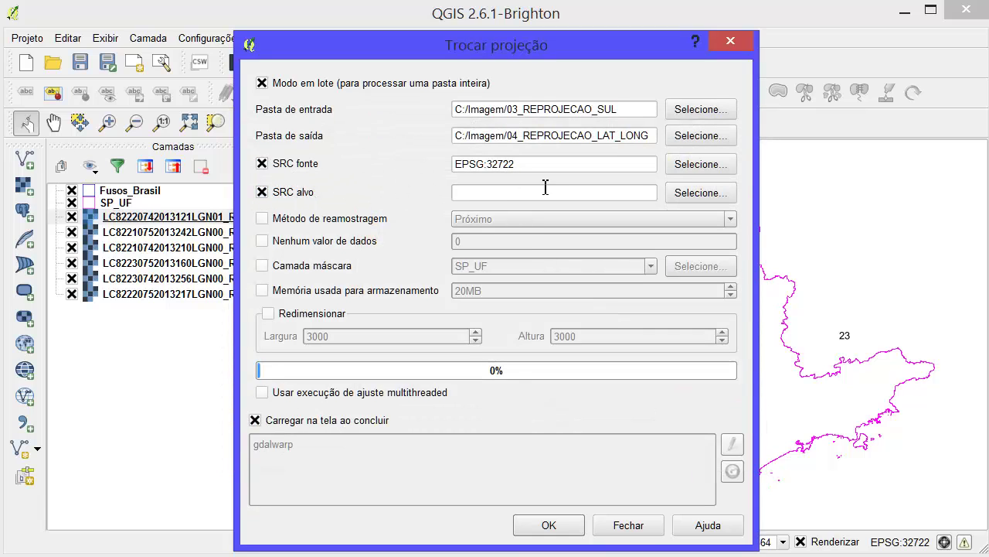
click(697, 193)
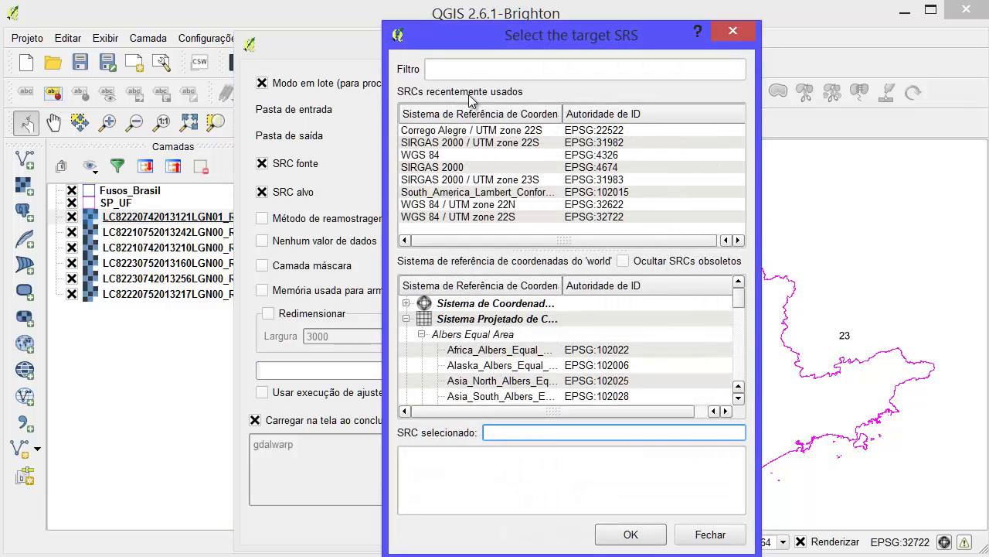
click(553, 154)
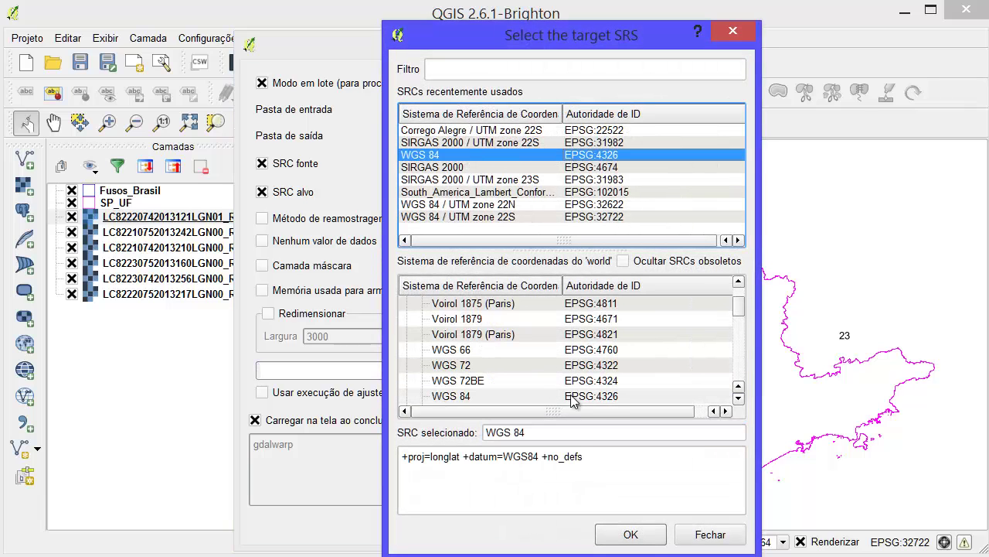
click(601, 397)
scroll(613, 379, down, 2)
scroll(614, 361, up, 1)
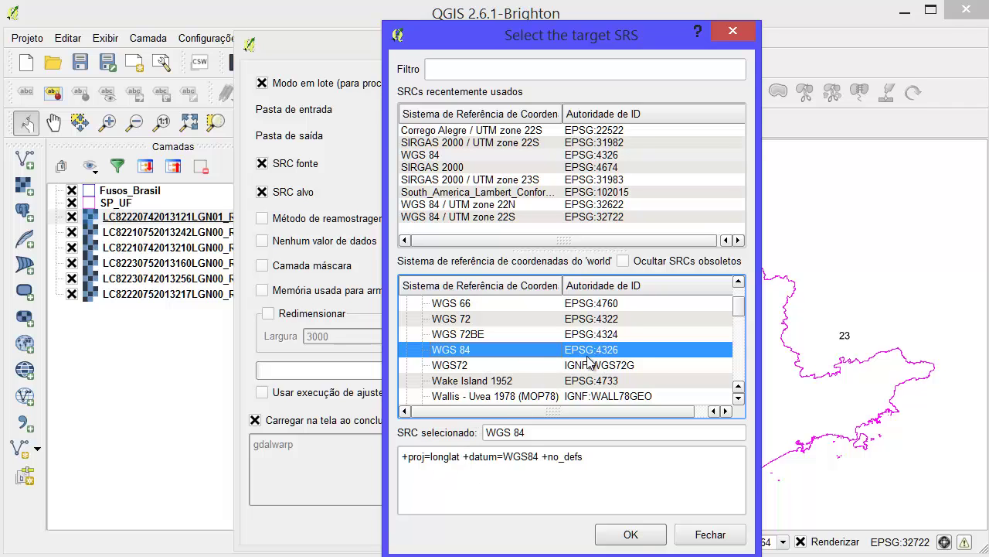
click(631, 537)
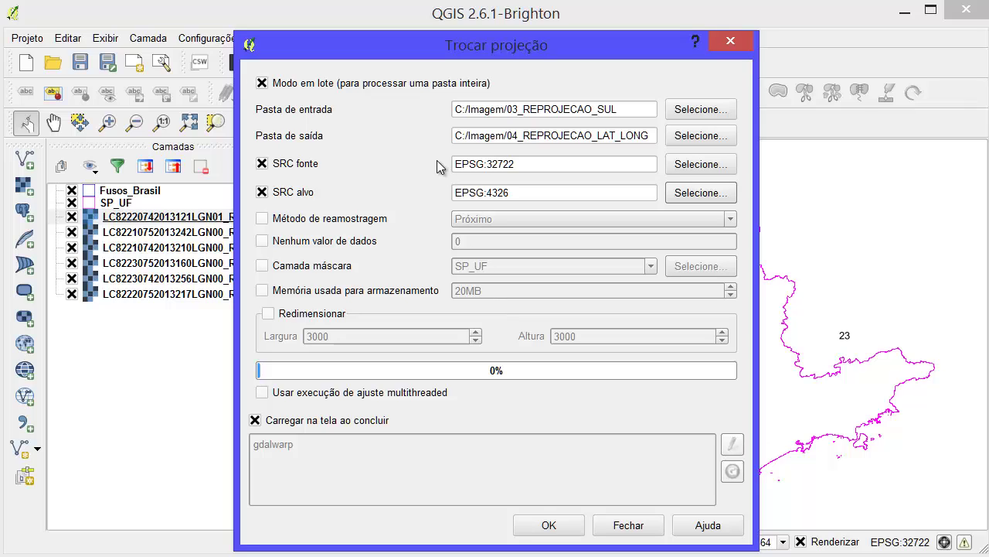
Step: Enable the resampling method for the reprojection and set it to Cúbico
click(262, 220)
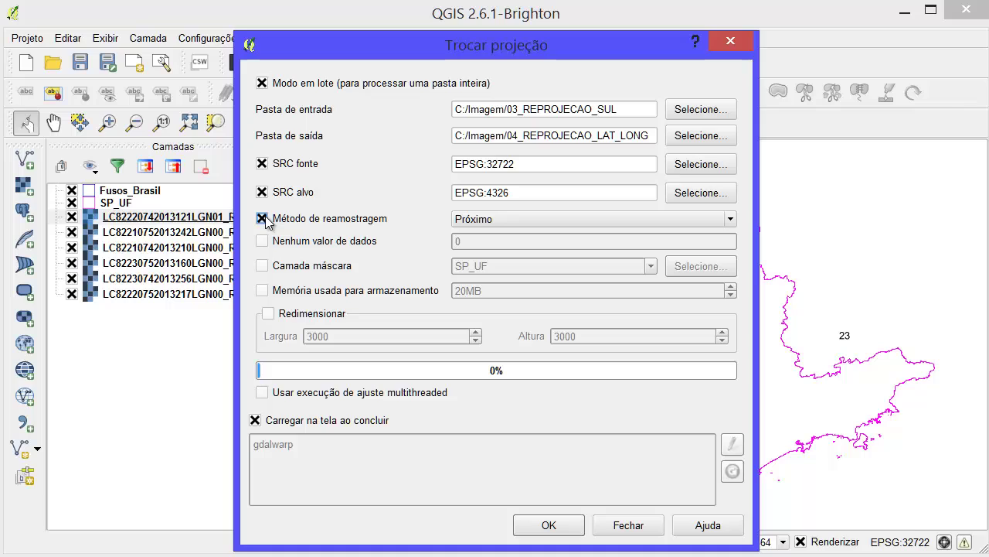
click(495, 224)
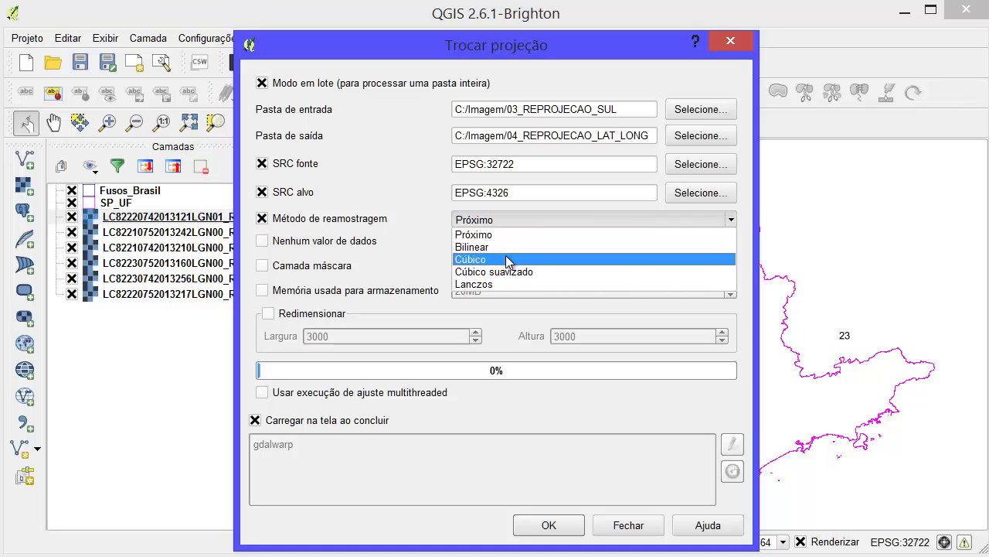
click(508, 260)
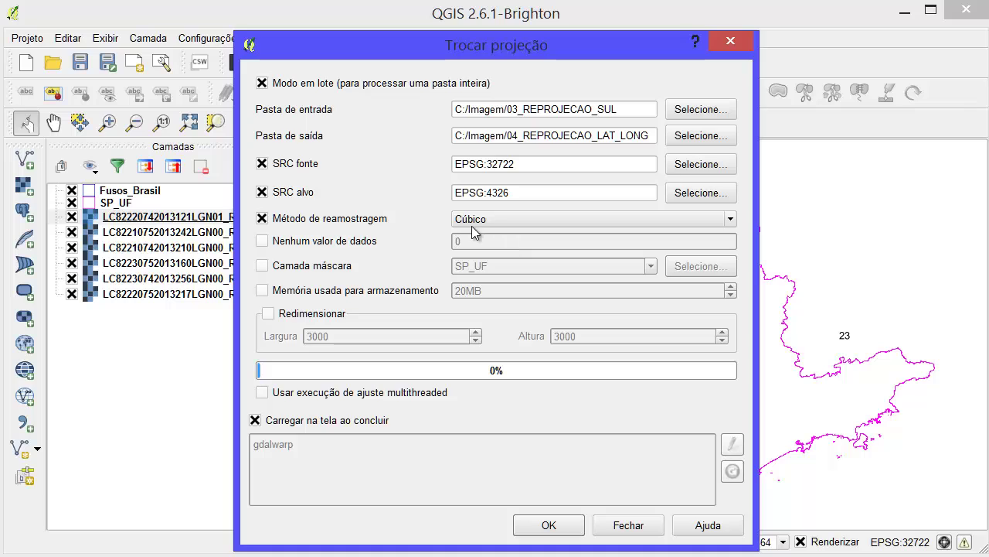
Step: Try Próximo as the resampling method, and set it back to Cúbico
click(552, 217)
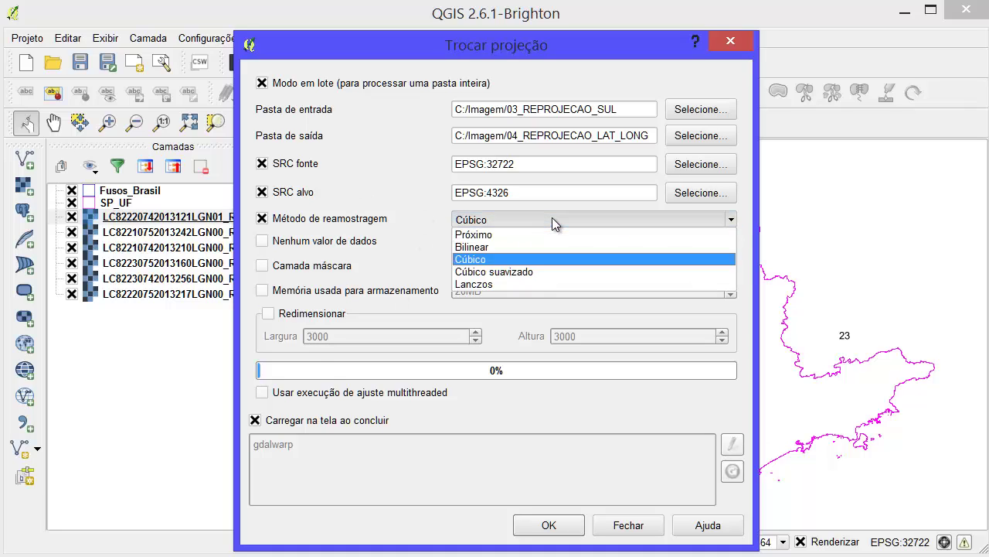
click(552, 217)
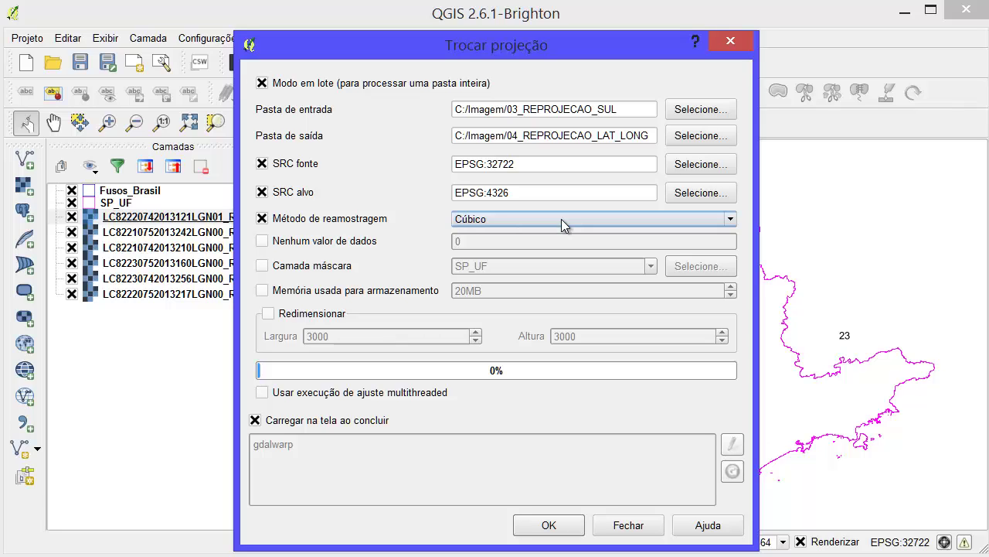
click(560, 219)
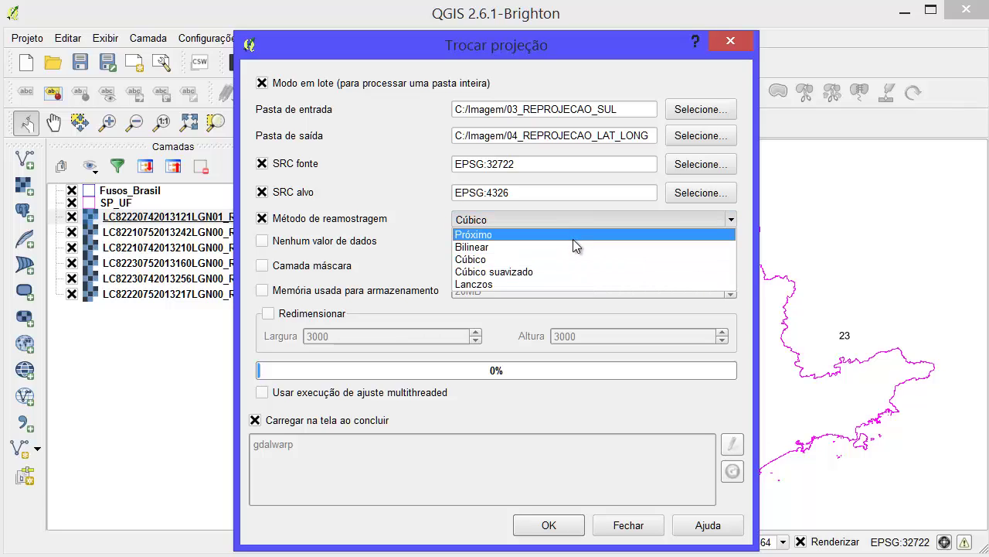
key(Up)
key(Return)
click(568, 221)
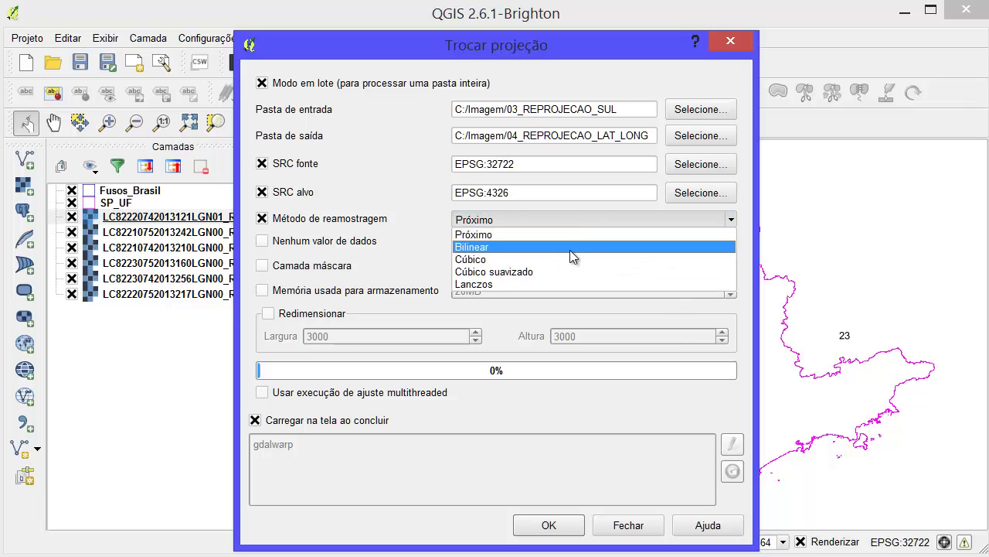
click(557, 235)
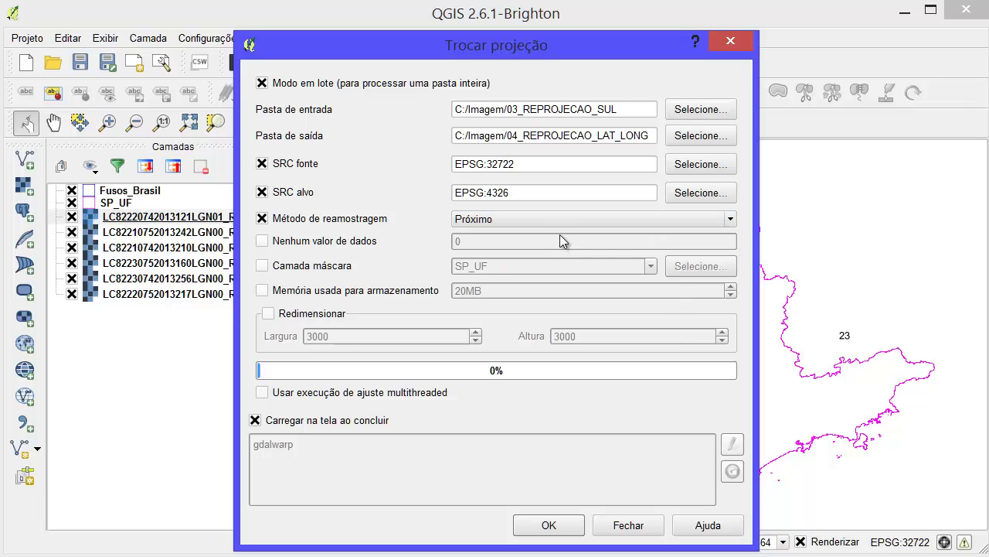
click(560, 224)
click(573, 260)
Step: Switch to the browser and examine the QGIS 2.6 pixel resampling article for the Landsat-8, SRTM and TOPODATA pixel sizes in degrees
click(278, 245)
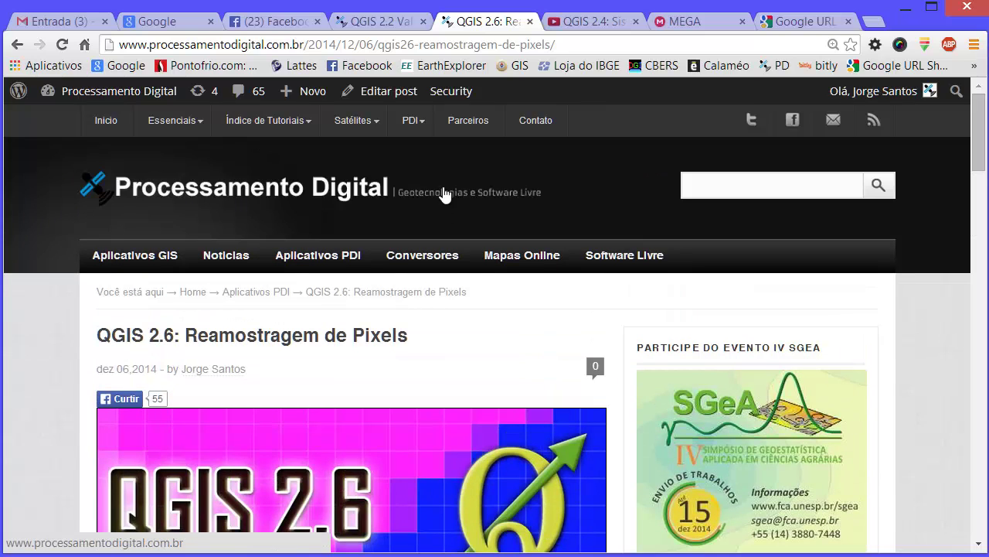
scroll(444, 194, down, 3)
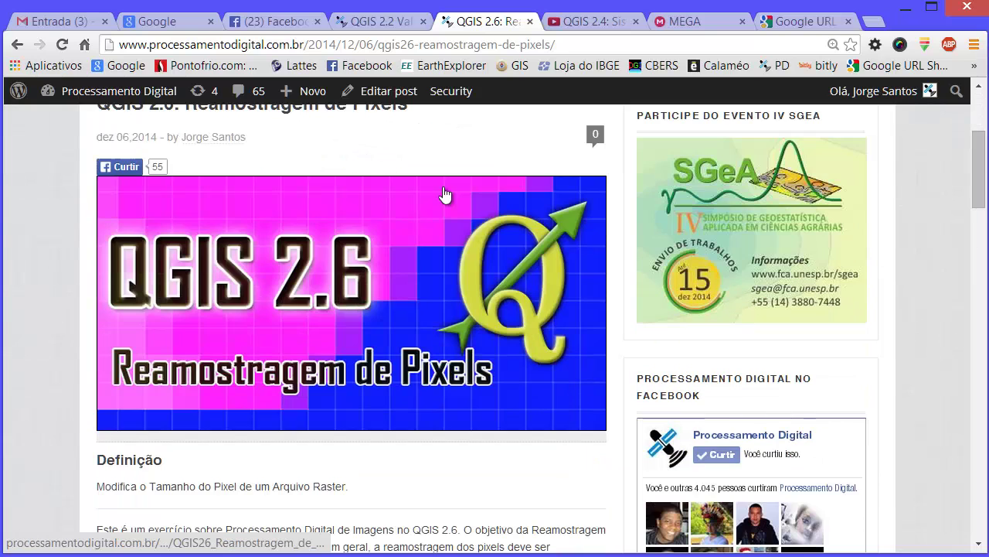
scroll(446, 193, down, 4)
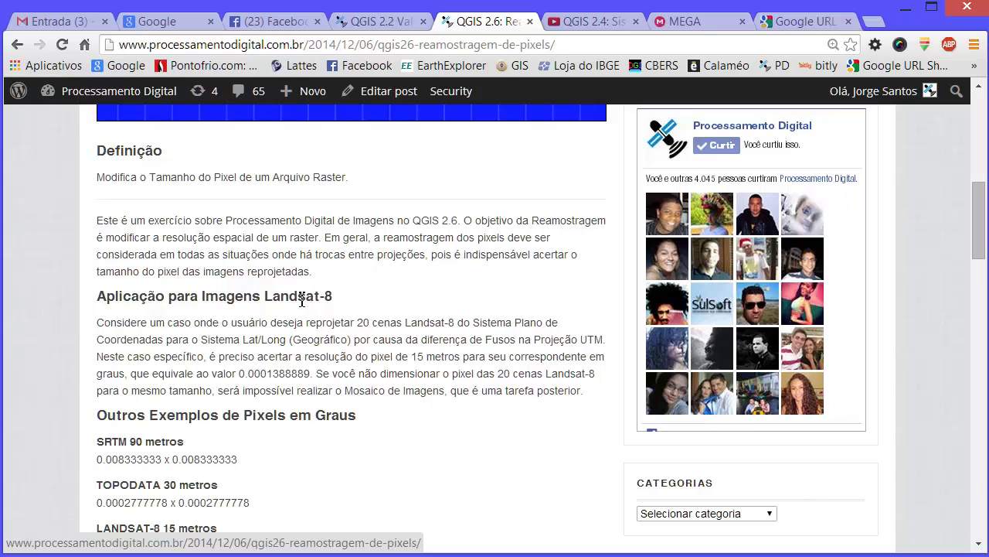
scroll(334, 338, down, 1)
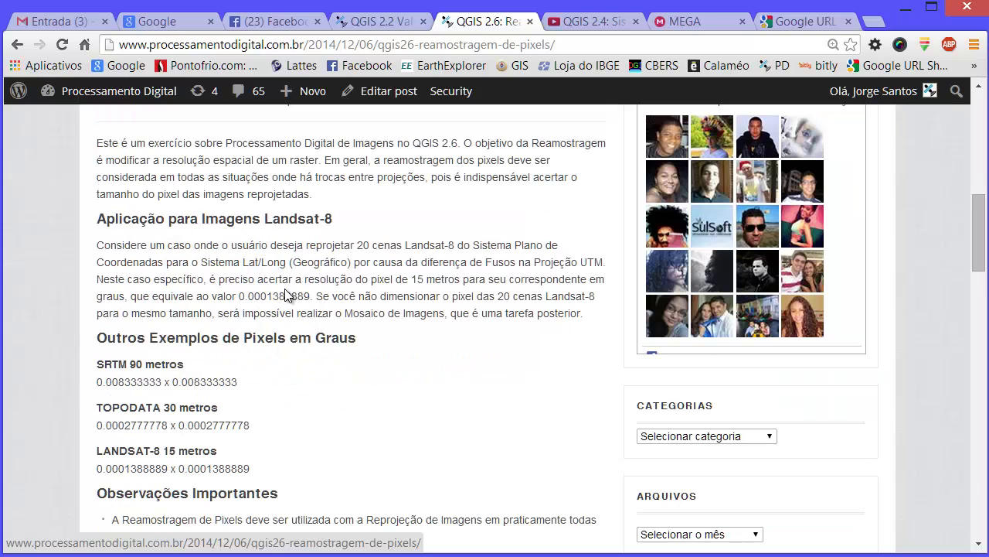
scroll(286, 295, up, 1)
scroll(271, 286, down, 3)
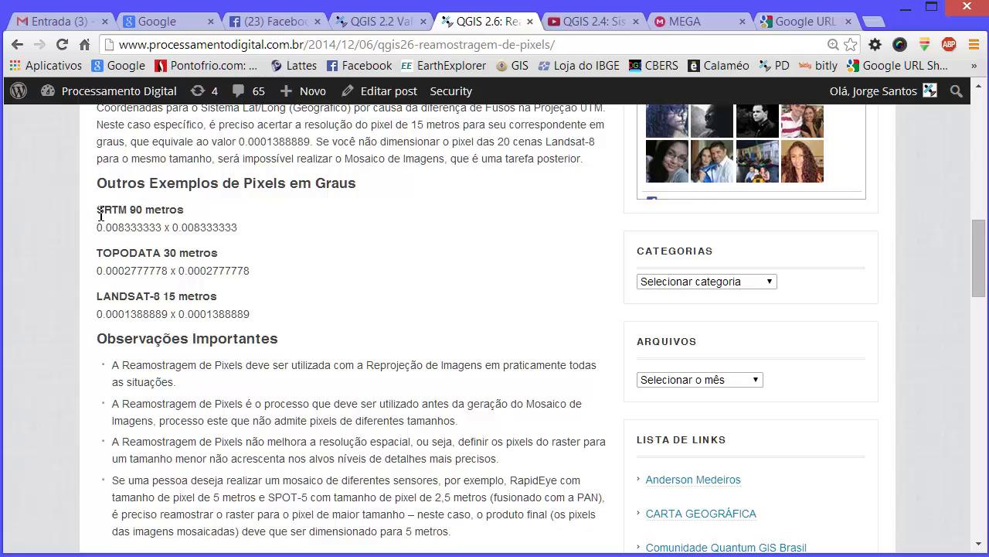
drag(129, 211, 171, 216)
click(172, 214)
key(ctrl+minus)
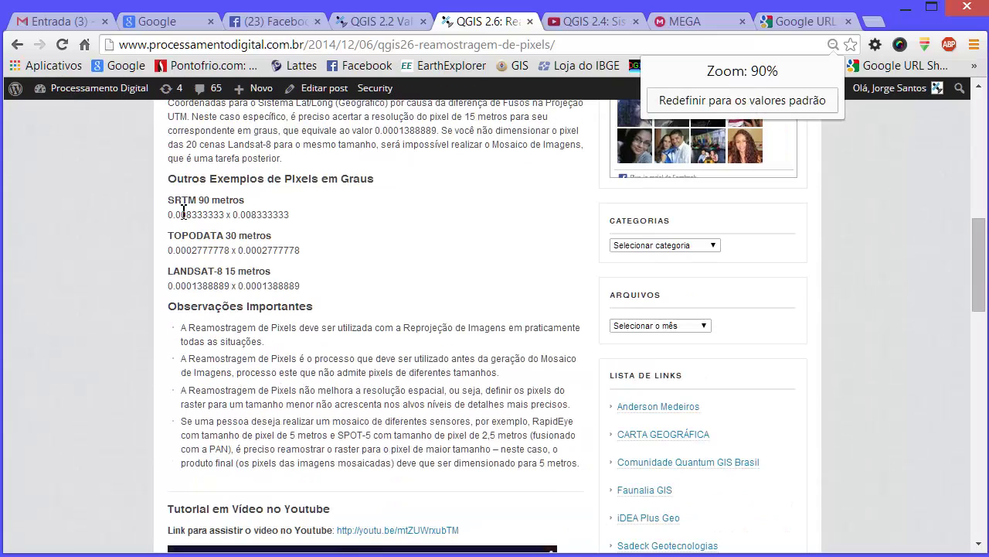
Step: Enlarge the article page to make the list of pixel sizes in degrees easier to read
key(ctrl+plus)
key(ctrl+plus)
key(ctrl+plus)
key(ctrl+plus)
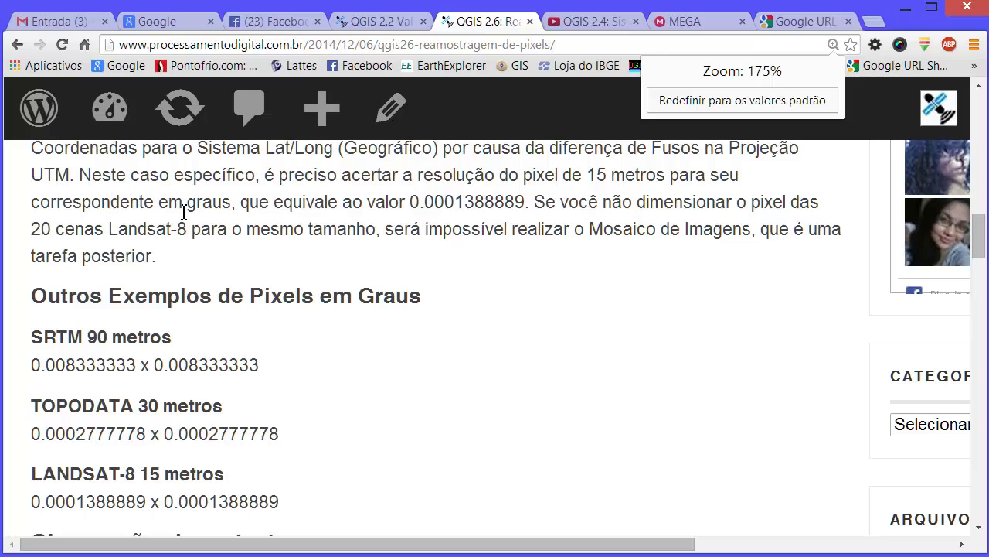
key(ctrl+minus)
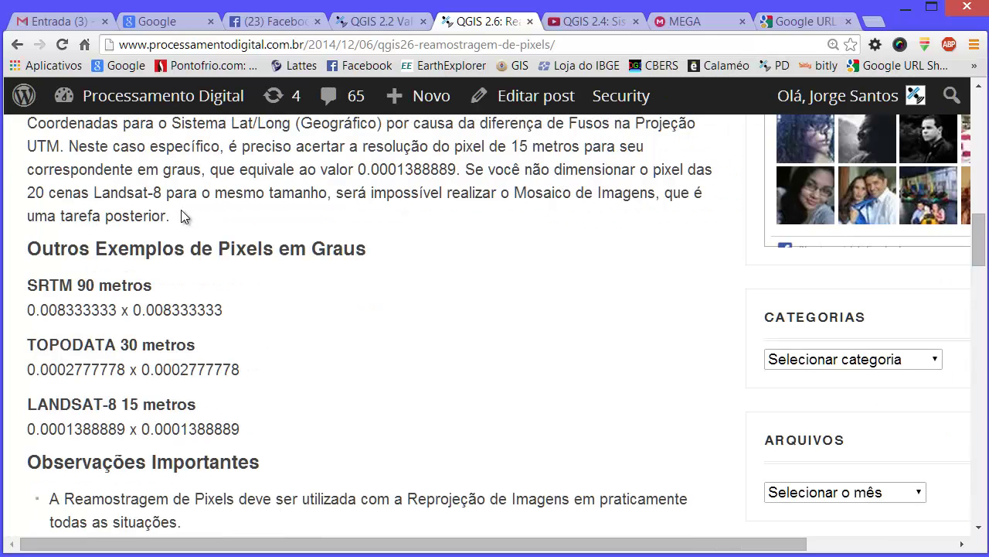
Step: Examine the article's TOPODATA and LANDSAT-8 pixel sizes in degrees and its important notes on resampling
drag(31, 343, 106, 349)
click(68, 342)
click(134, 346)
scroll(155, 342, down, 2)
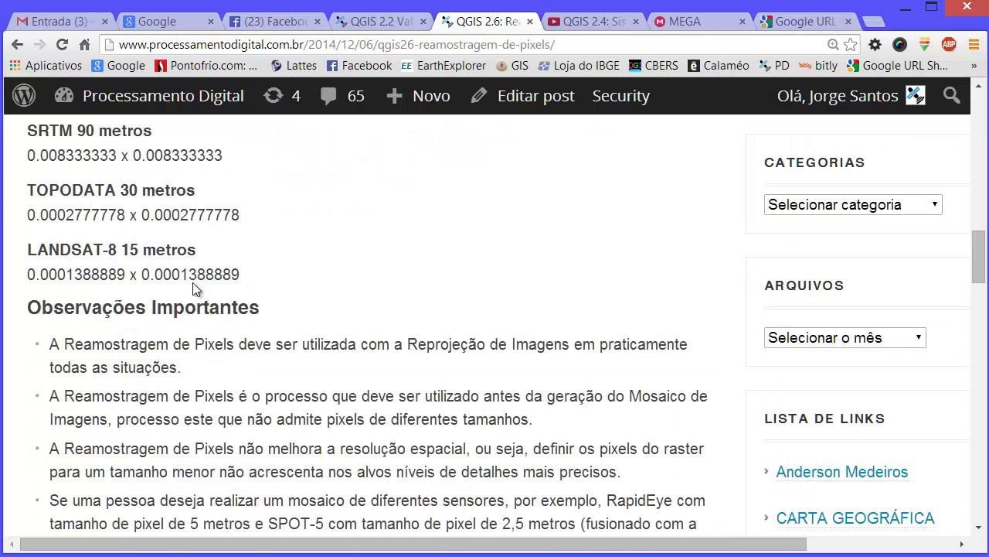
drag(185, 190, 37, 195)
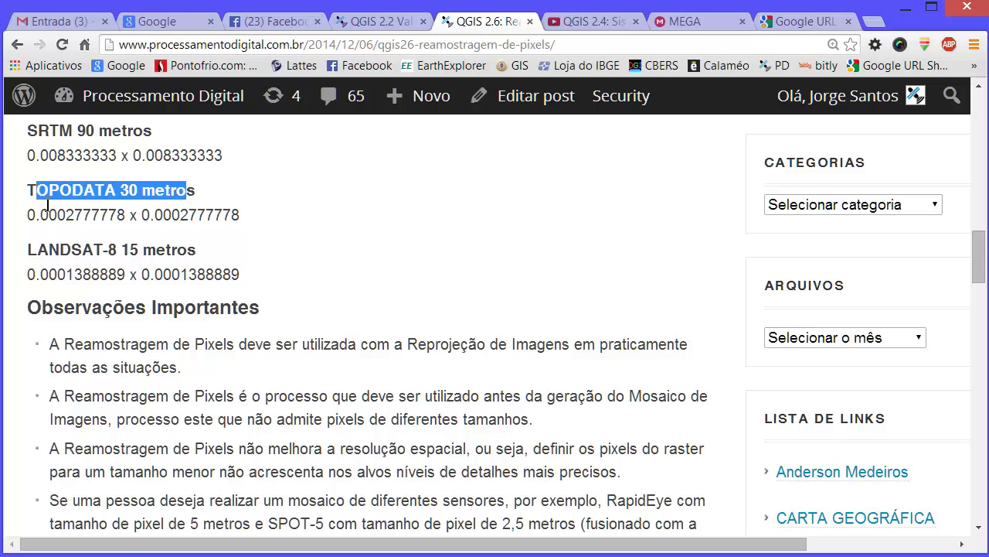
click(96, 222)
drag(242, 215, 28, 215)
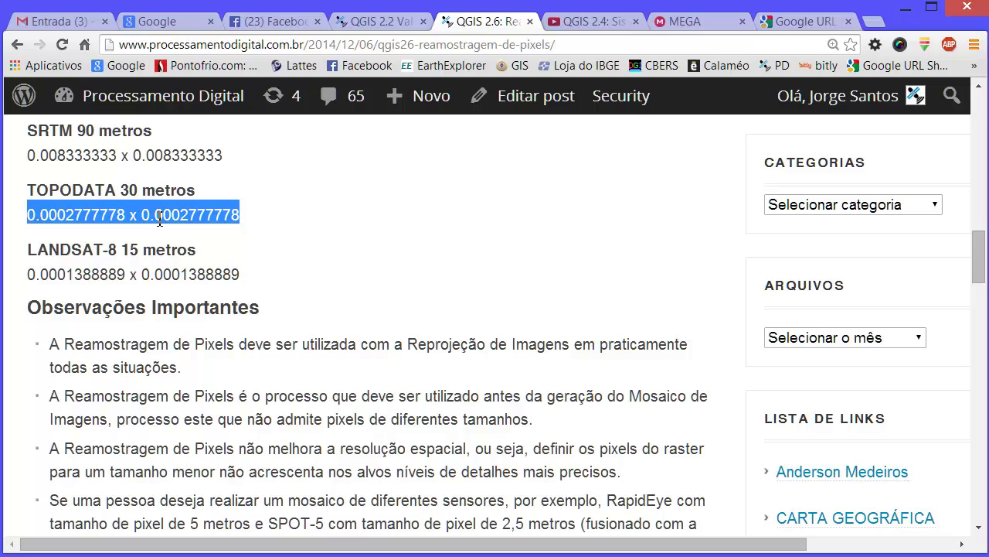
click(127, 250)
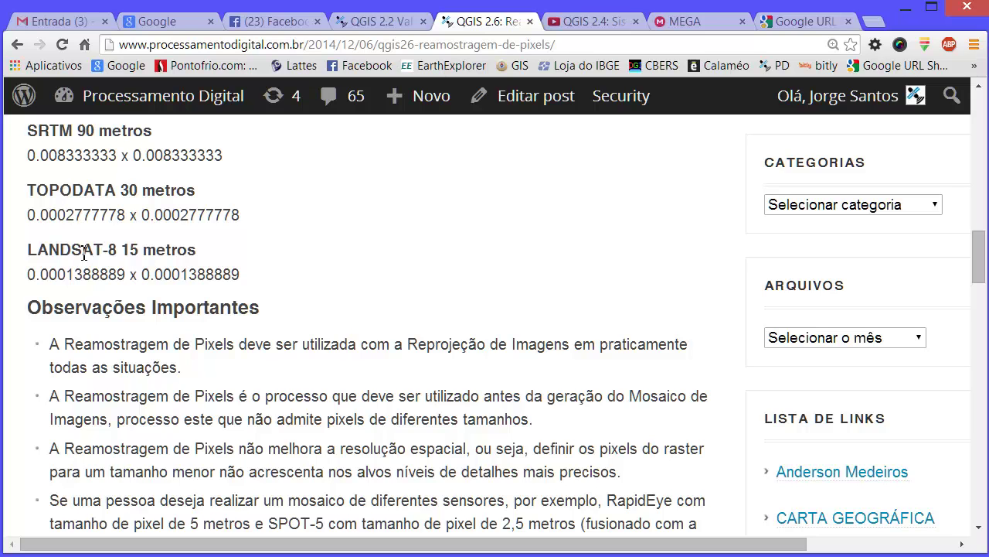
scroll(153, 271, down, 2)
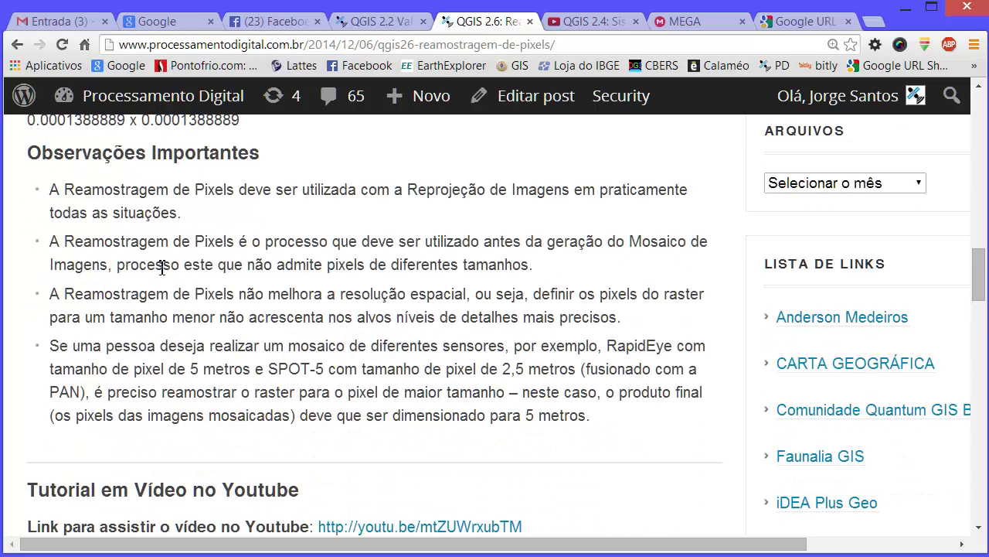
scroll(162, 261, up, 1)
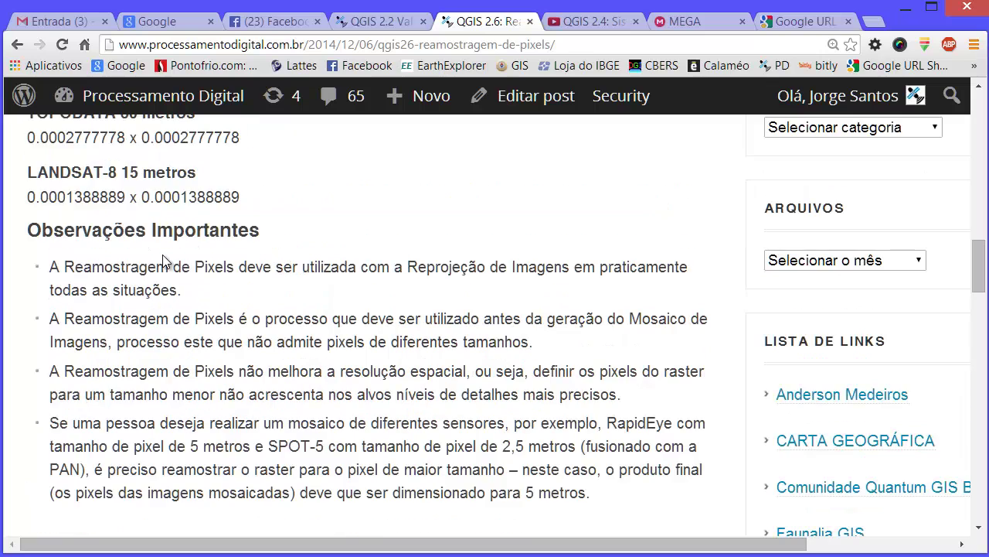
scroll(163, 261, down, 1)
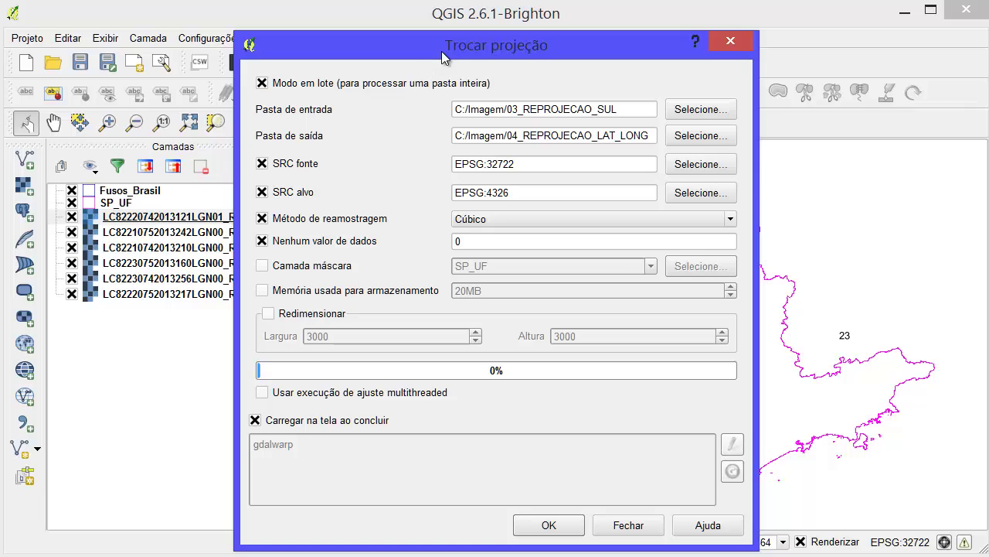
drag(441, 52, 0, 320)
click(236, 219)
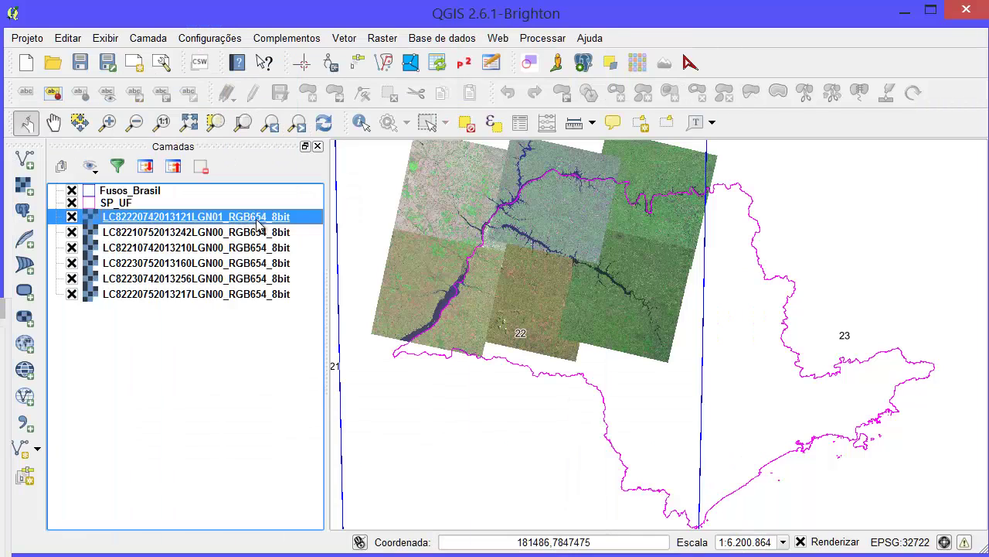
drag(531, 200, 568, 247)
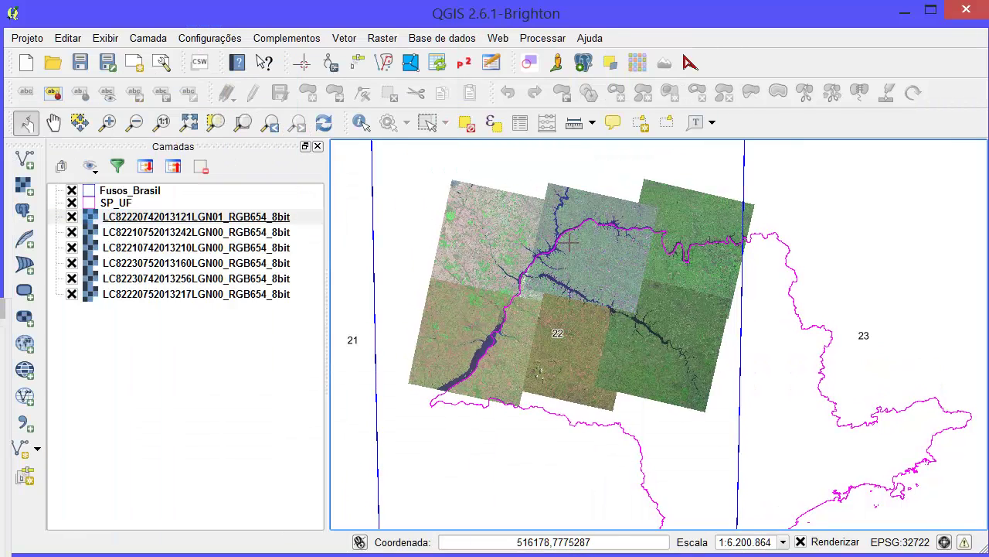
right_click(218, 222)
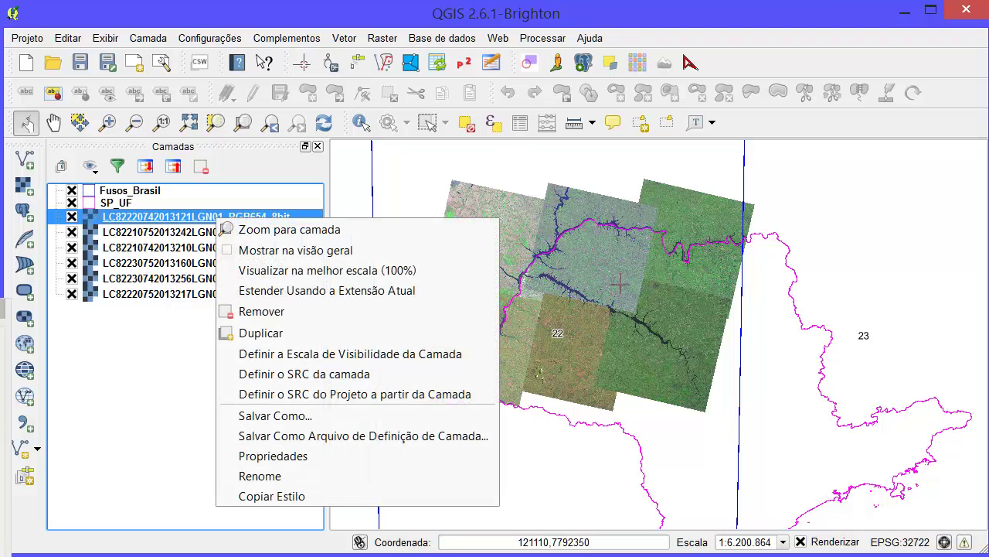
click(344, 230)
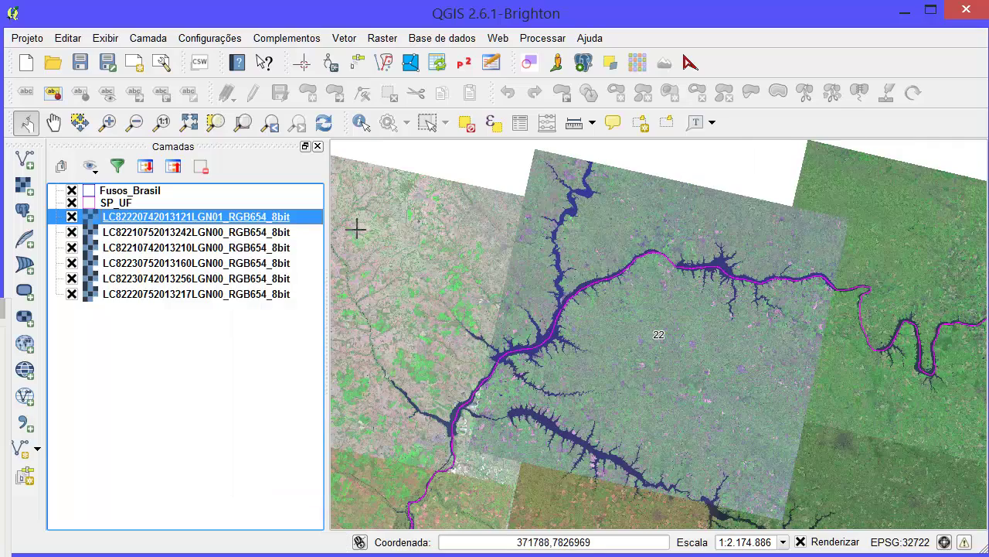
right_click(287, 220)
click(431, 459)
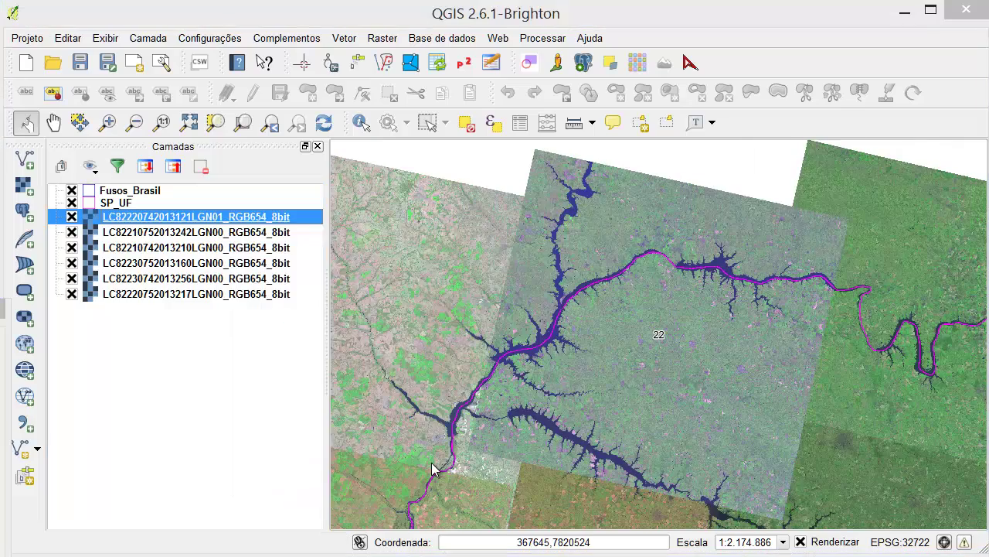
click(113, 166)
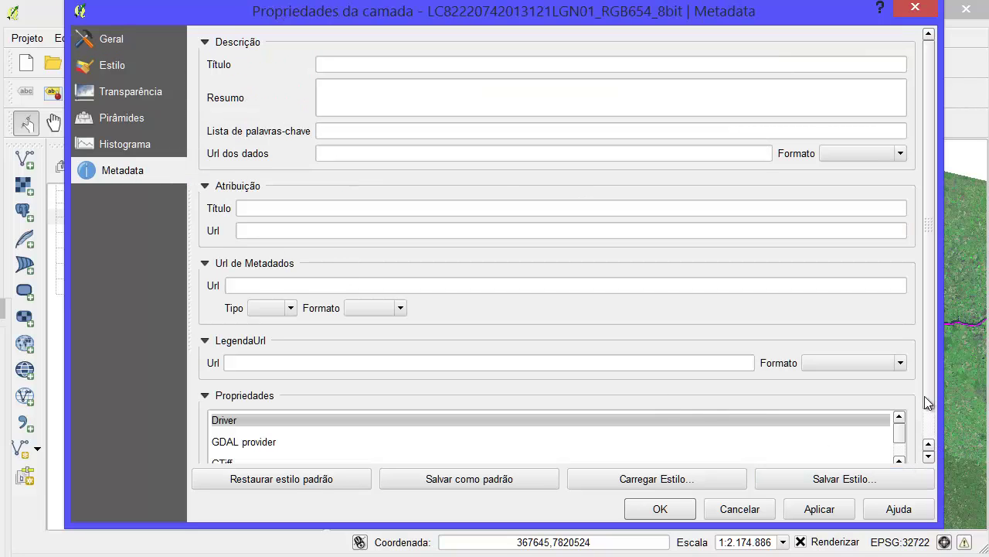
scroll(929, 406, down, 2)
scroll(898, 440, down, 5)
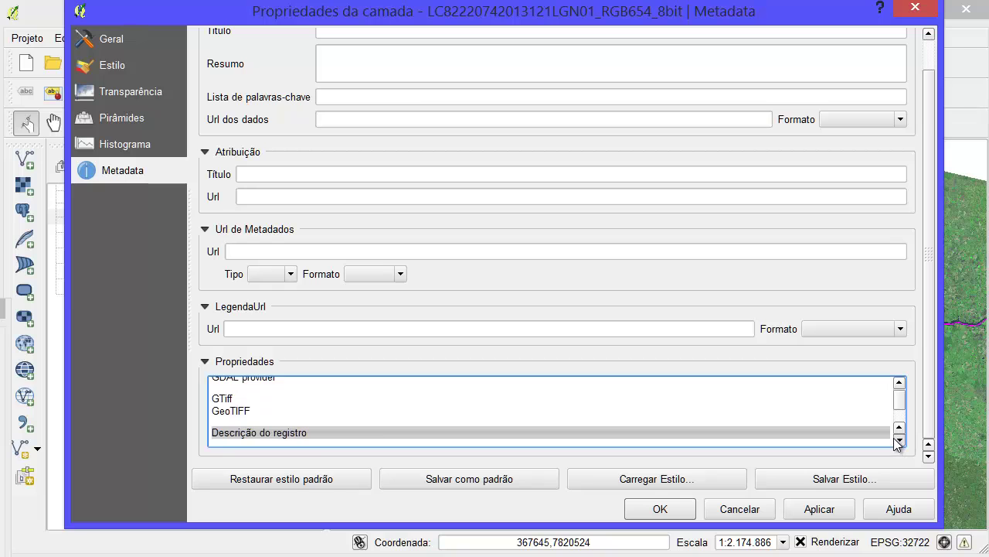
scroll(897, 442, down, 5)
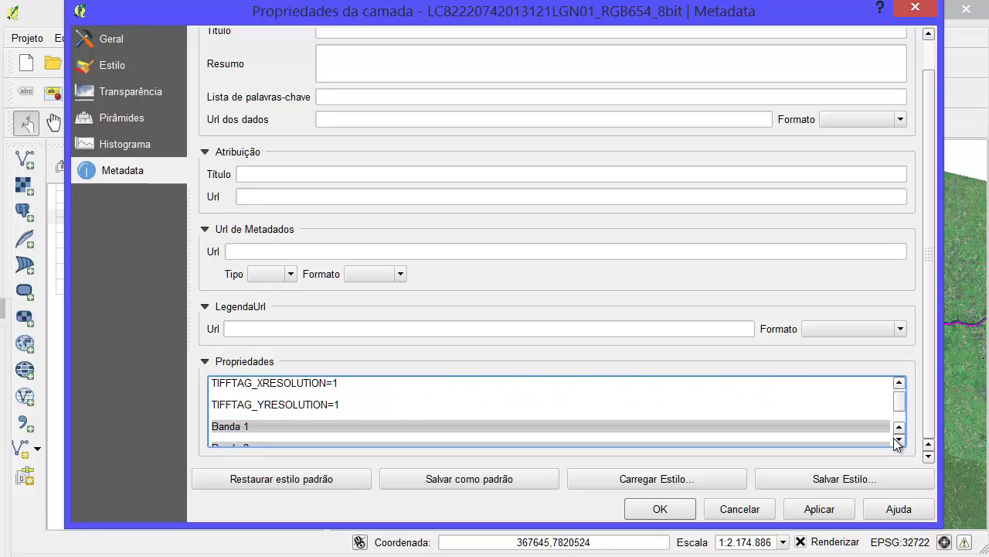
scroll(896, 442, down, 3)
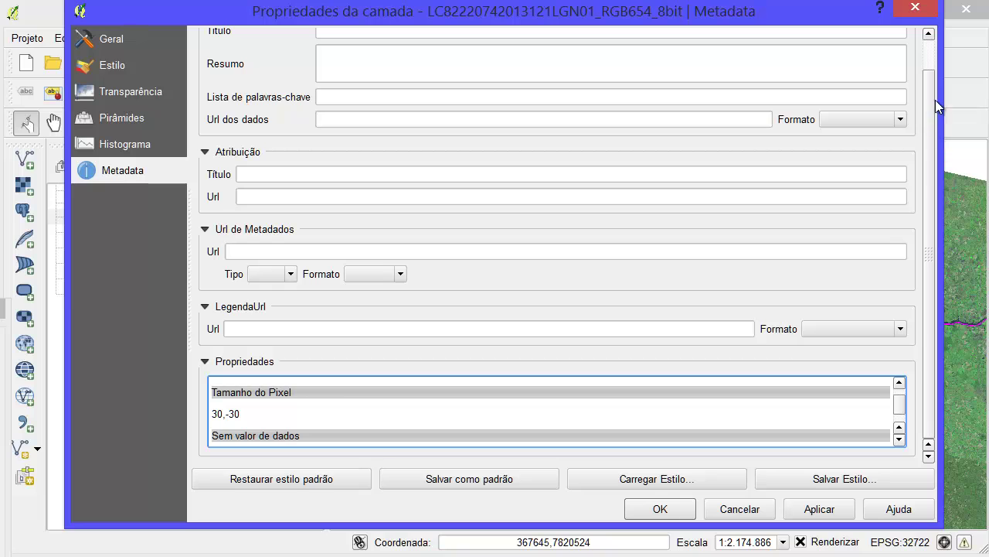
click(917, 11)
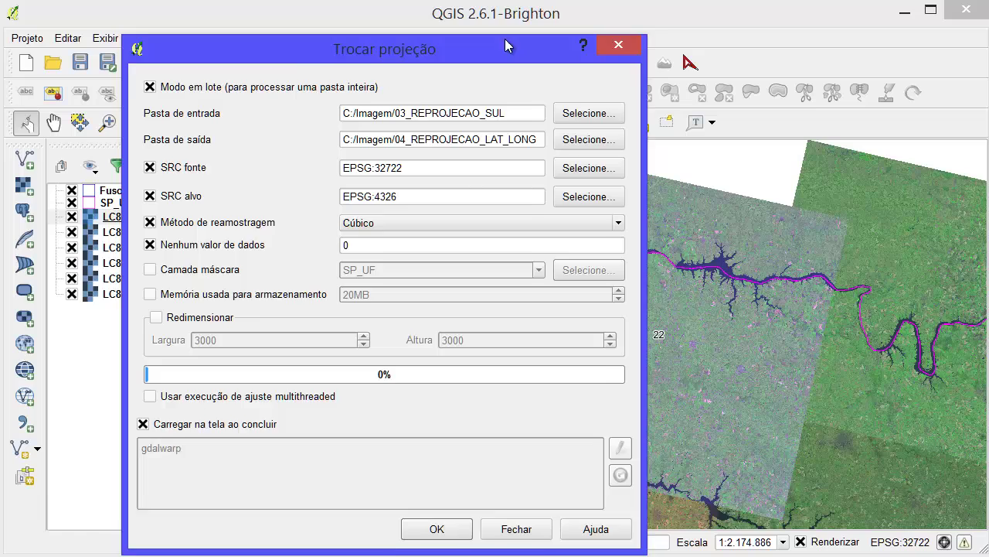
Step: Switch to the browser article and look up the TOPODATA 30 m pixel size in degrees, then minimize the browser
drag(505, 39, 521, 26)
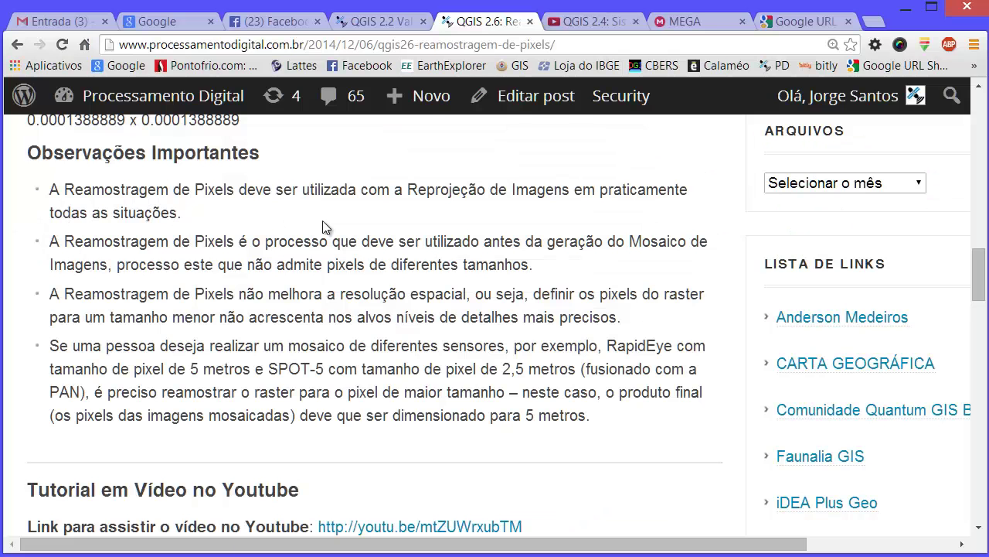
scroll(337, 223, up, 4)
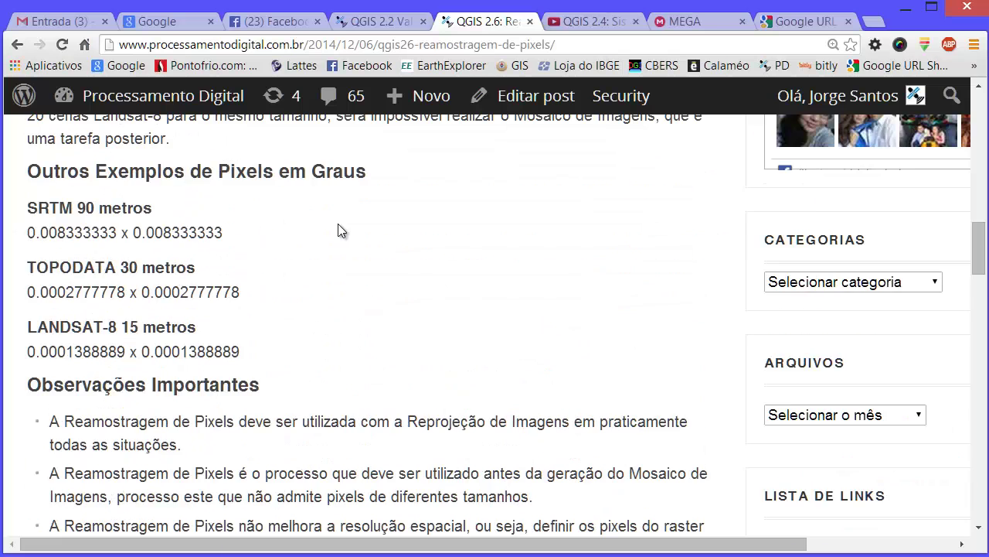
scroll(337, 230, up, 1)
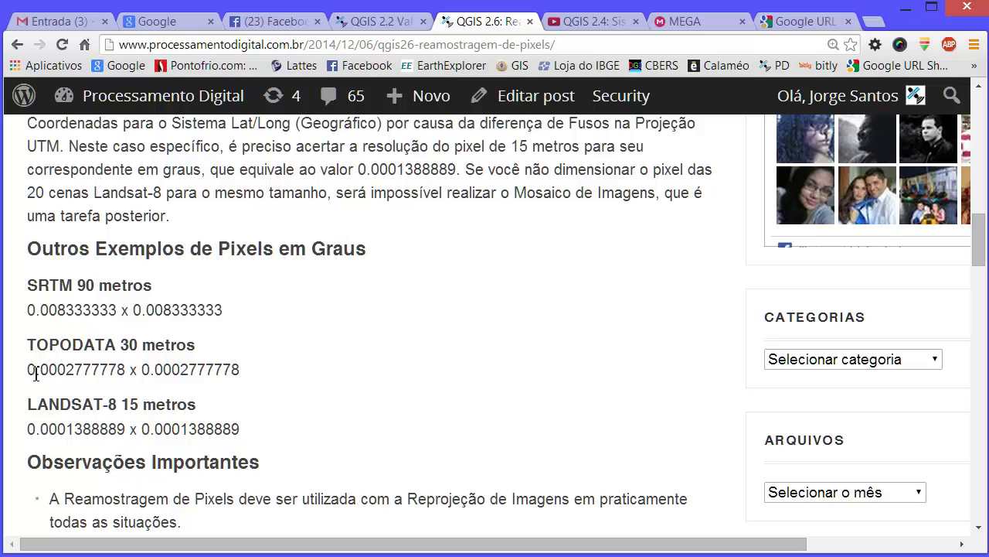
drag(36, 373, 286, 353)
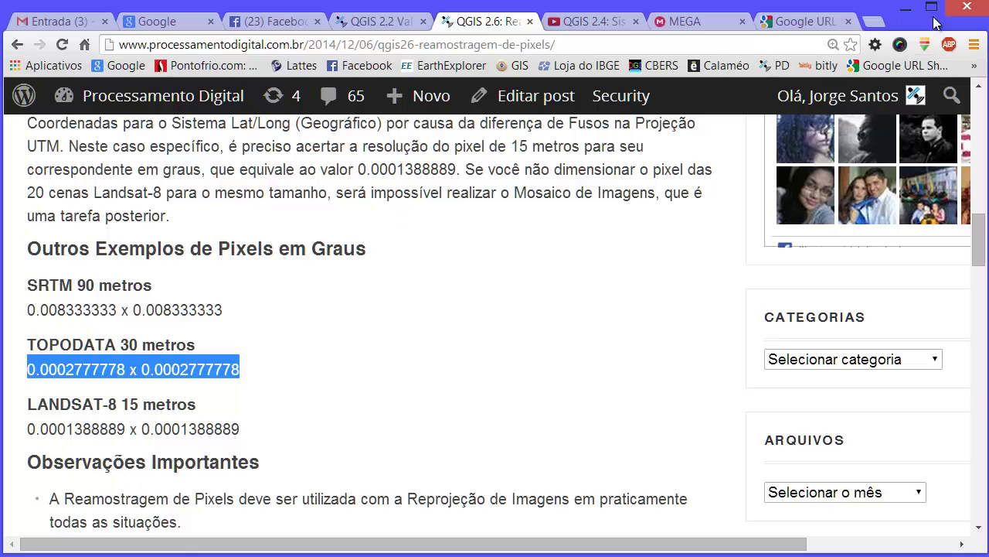
click(908, 8)
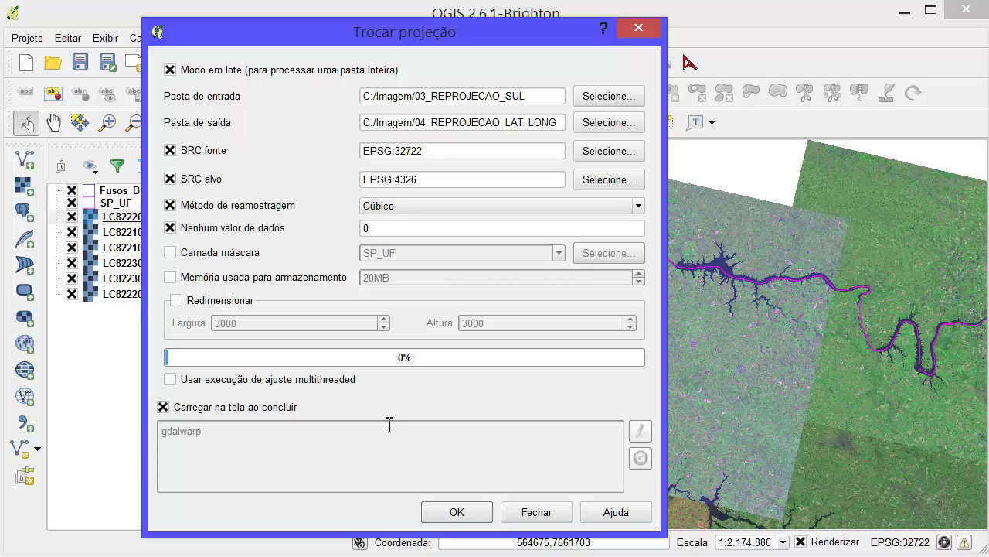
Step: Switch to the OSGeo4W console to view the earlier gdal_translate commands, and minimize it
drag(474, 34, 542, 27)
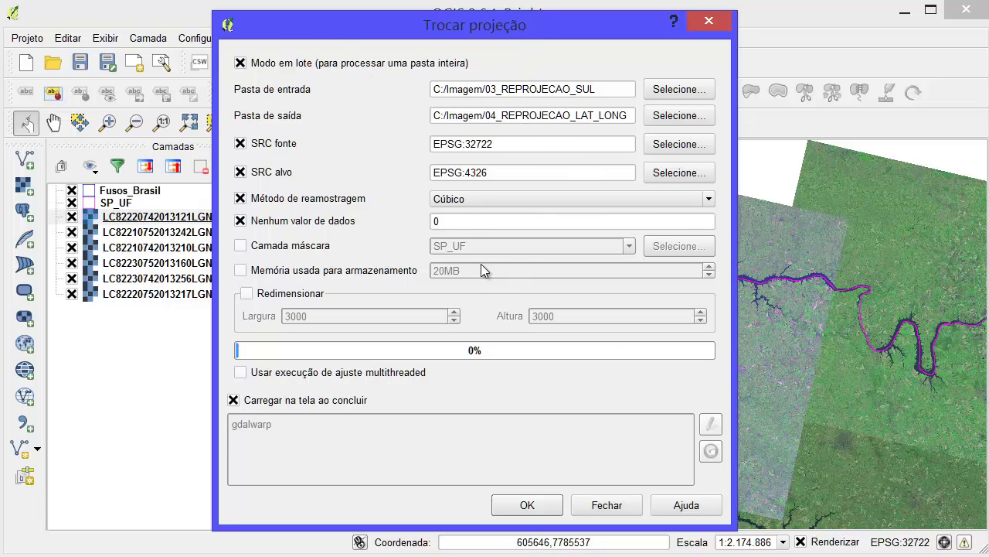
key(alt+Tab)
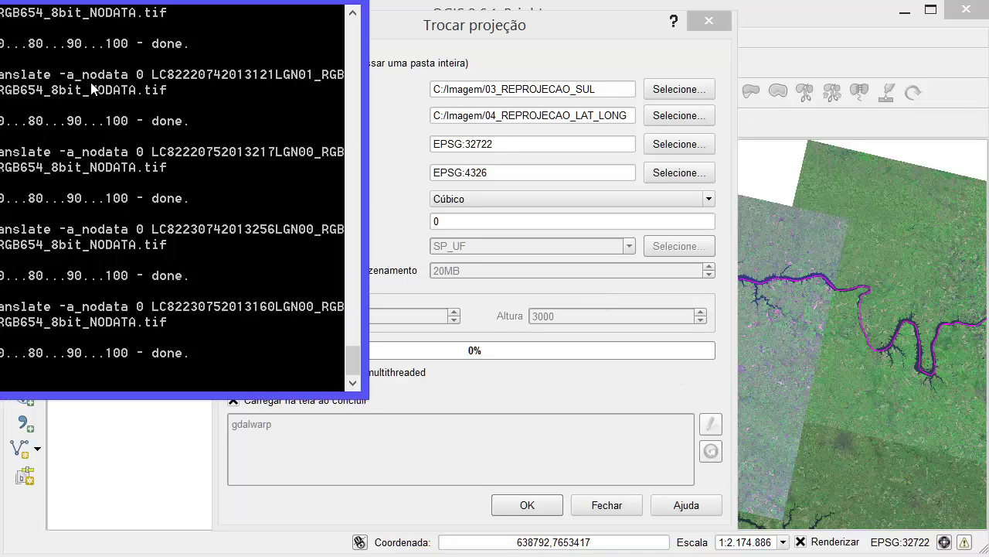
drag(0, 0, 219, 8)
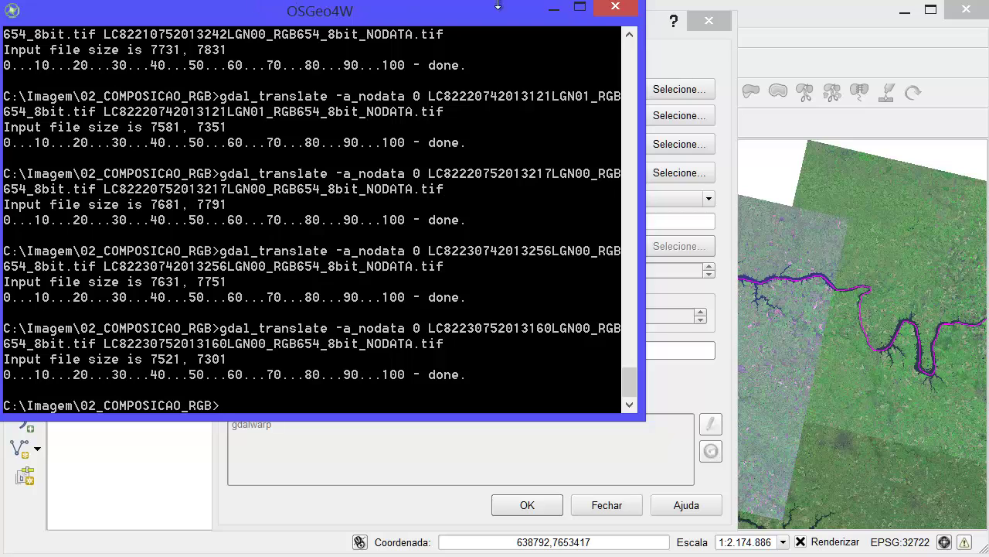
click(554, 8)
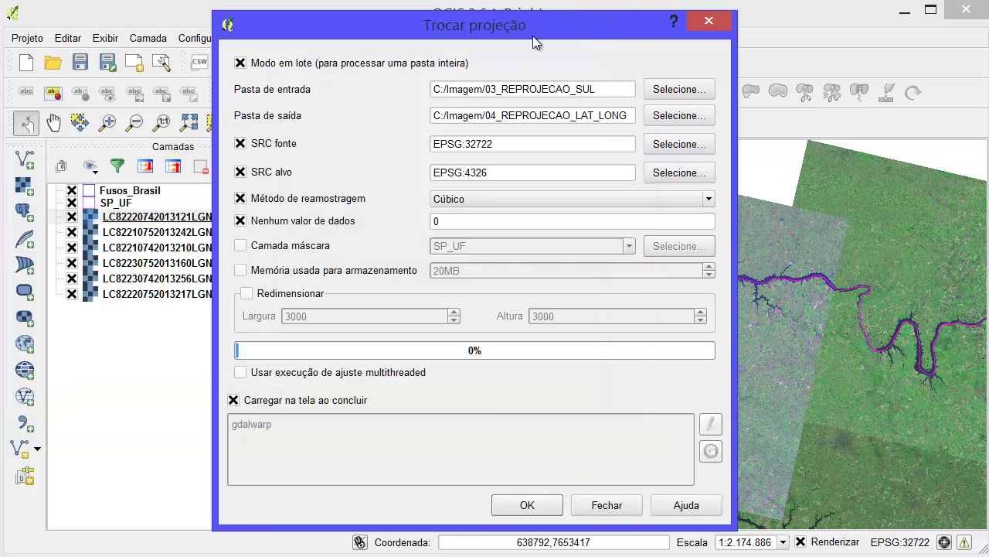
drag(511, 27, 440, 32)
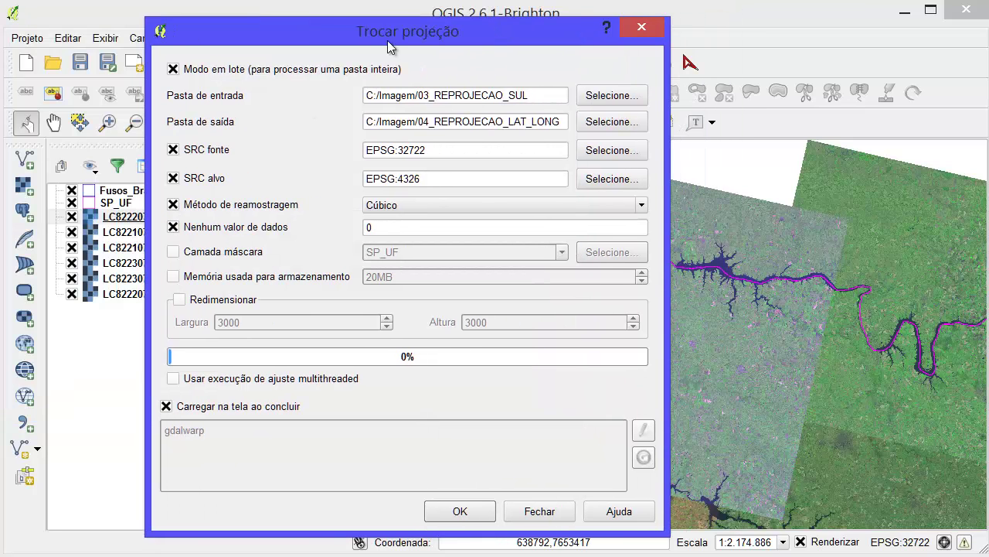
click(171, 69)
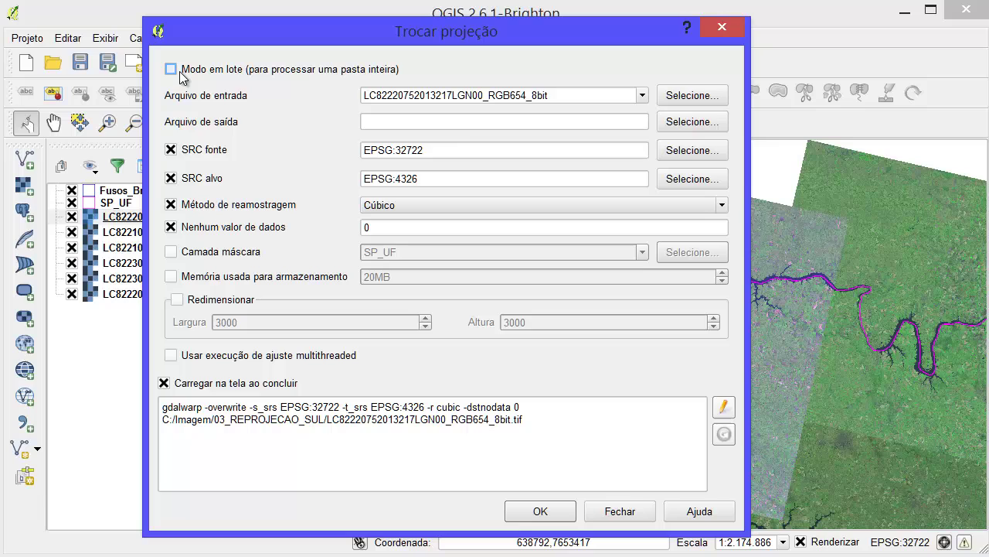
click(641, 95)
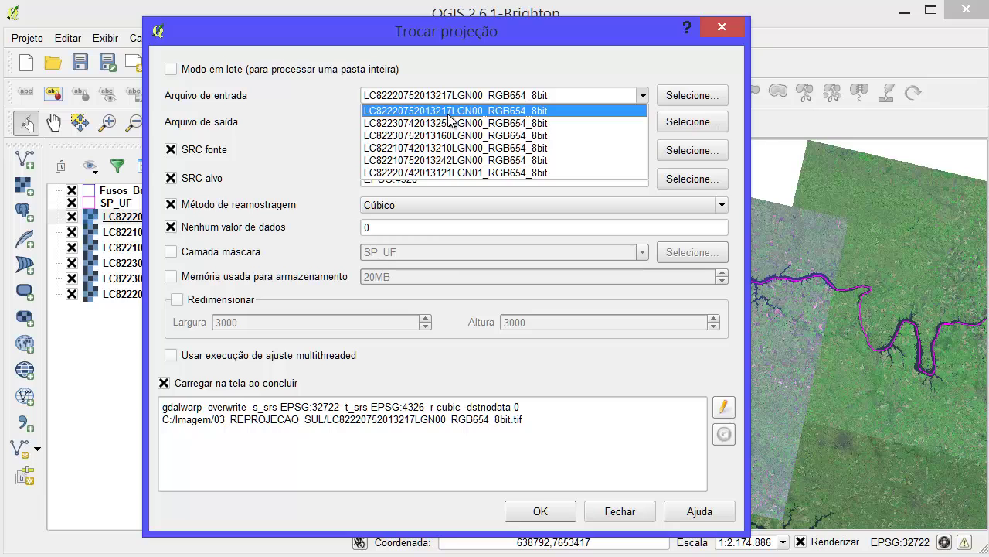
click(599, 110)
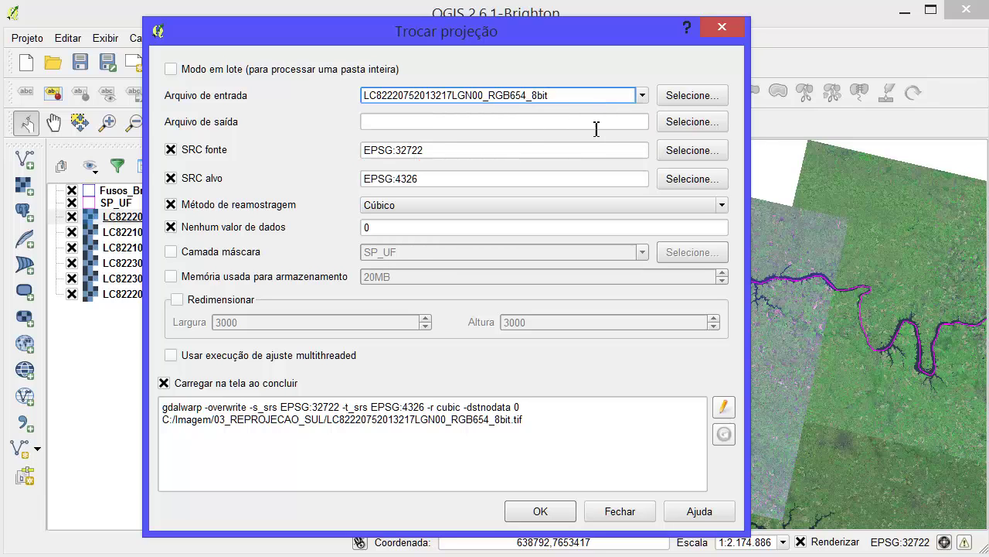
click(692, 126)
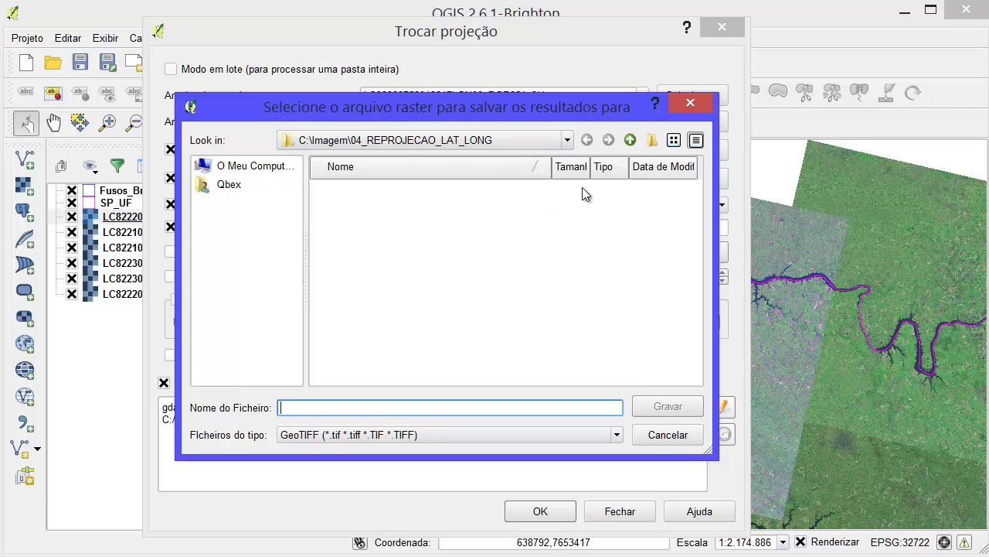
click(630, 140)
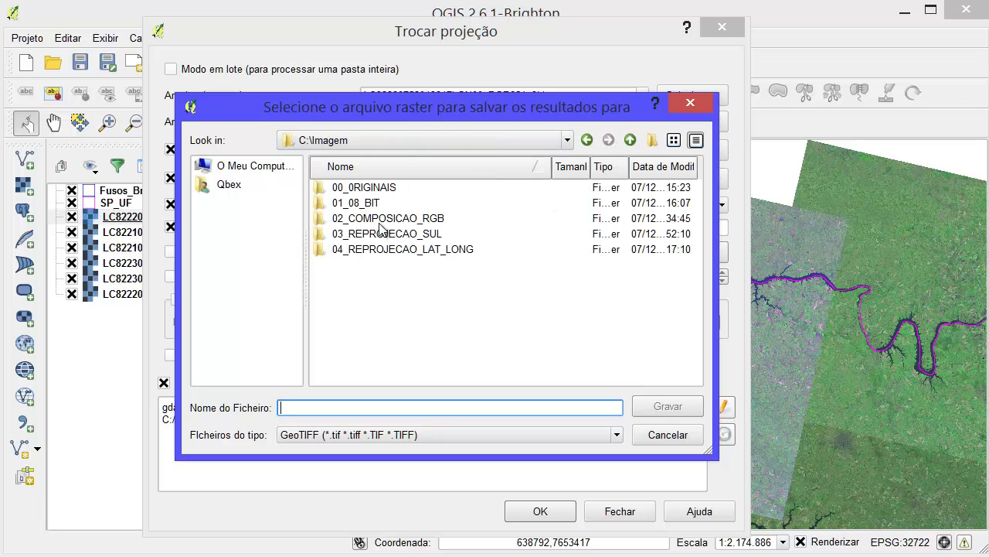
double_click(390, 234)
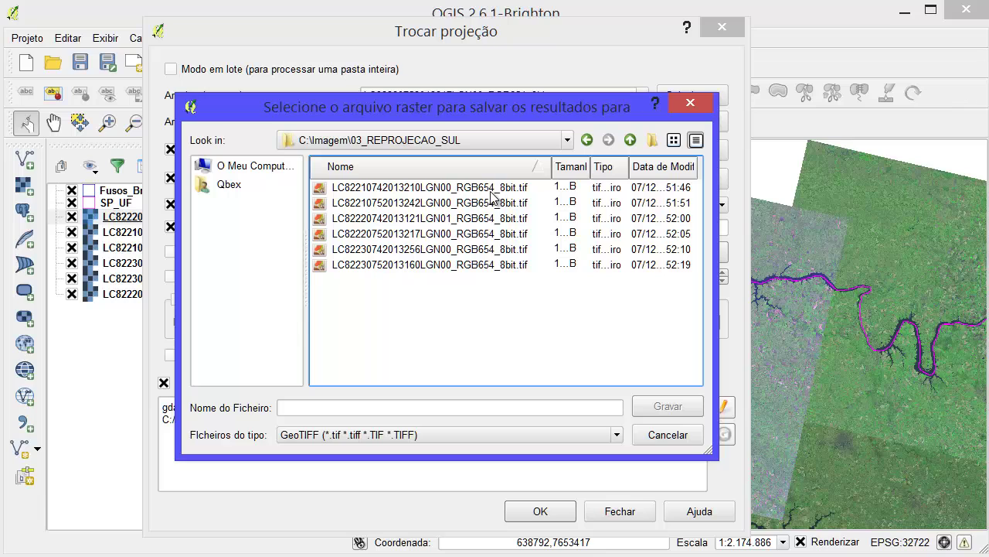
click(499, 236)
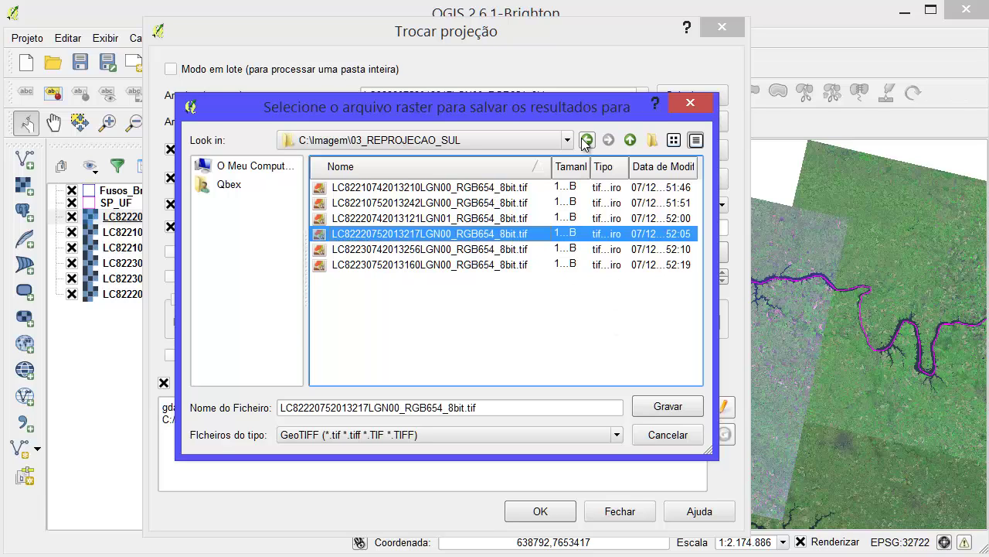
click(630, 140)
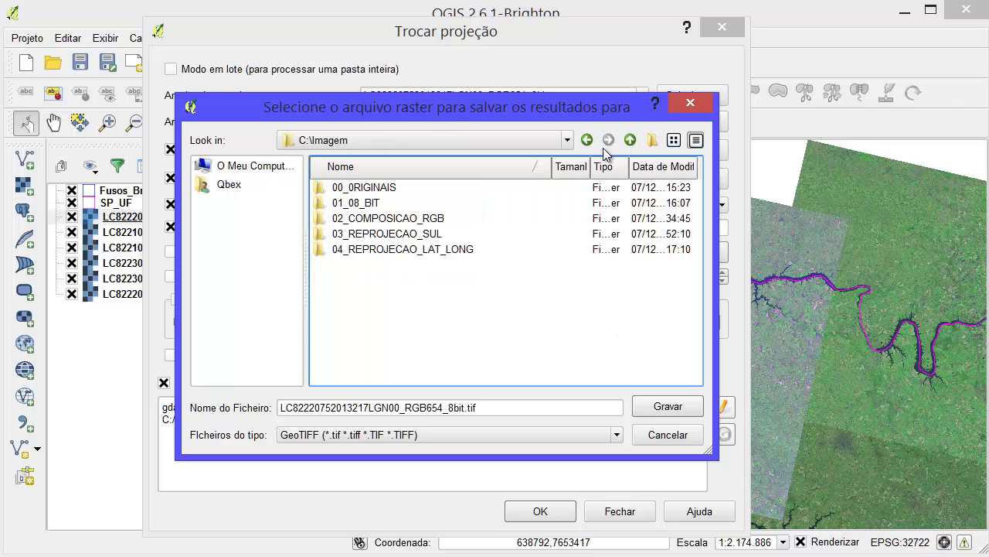
double_click(429, 249)
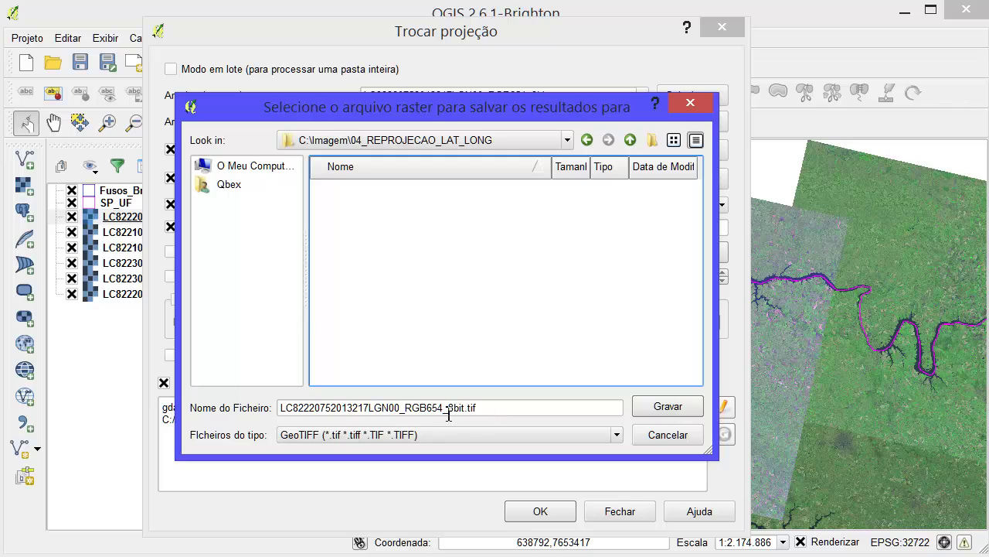
drag(449, 408, 468, 409)
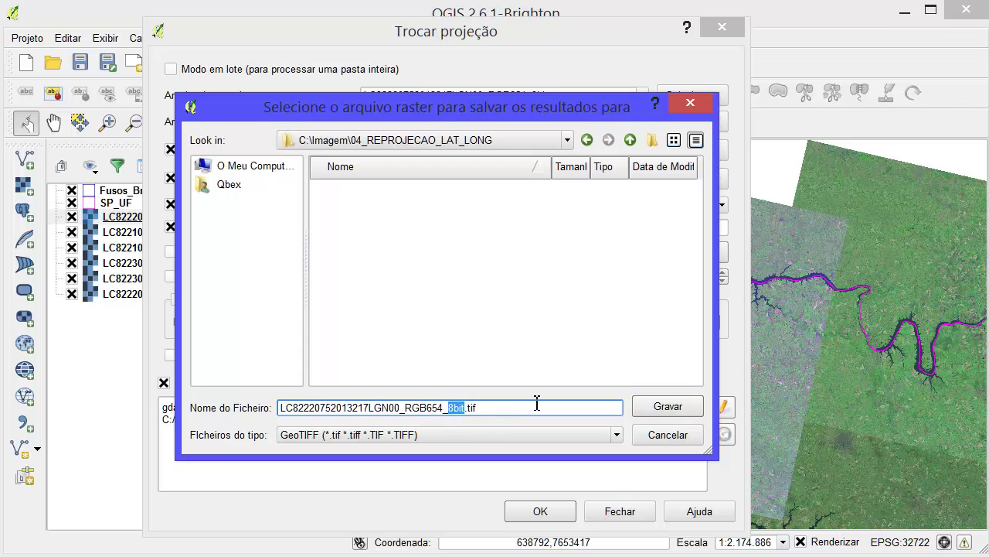
key(BackSpace)
text(LL)
key(Return)
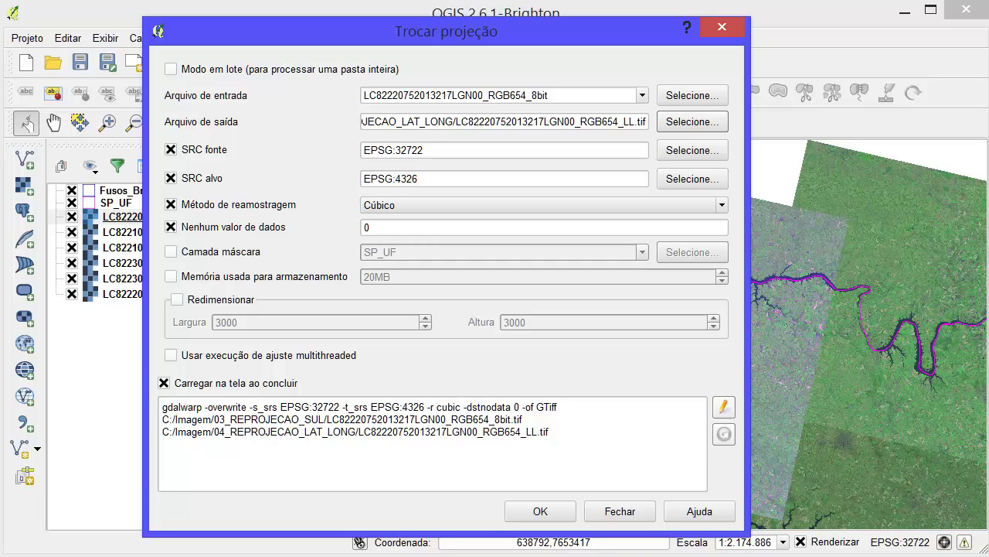
Step: Switch to the browser article, copy the TOPODATA 30 m pixel size 0.0002777778, and return to the reprojection dialog
key(alt+Tab)
scroll(431, 191, up, 2)
scroll(430, 192, down, 1)
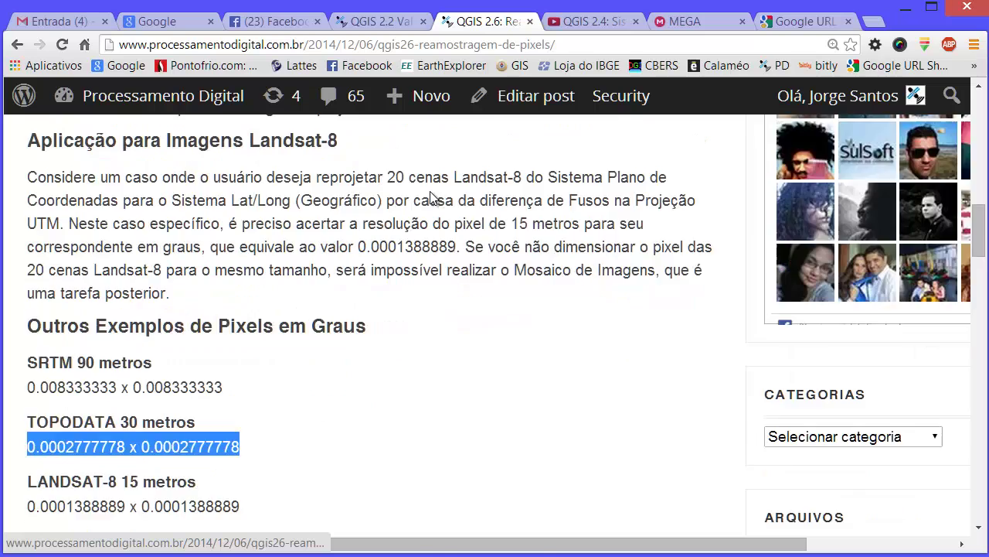
scroll(430, 198, down, 2)
click(235, 290)
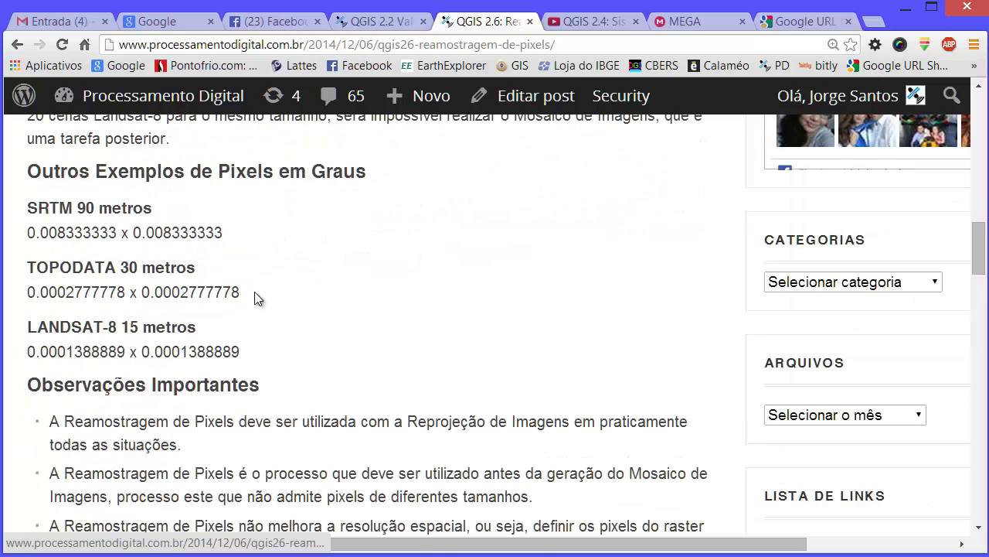
drag(241, 292, 142, 287)
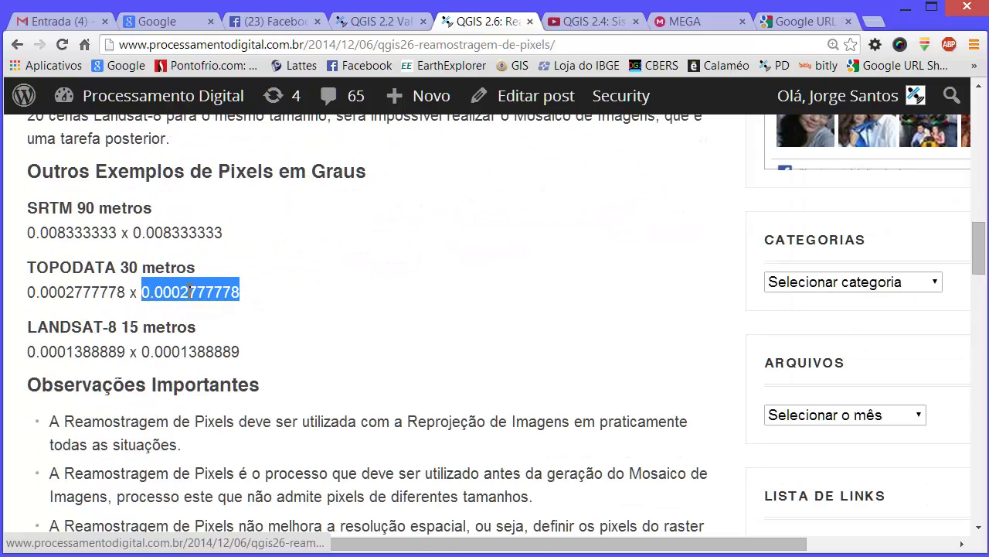
right_click(246, 293)
click(278, 300)
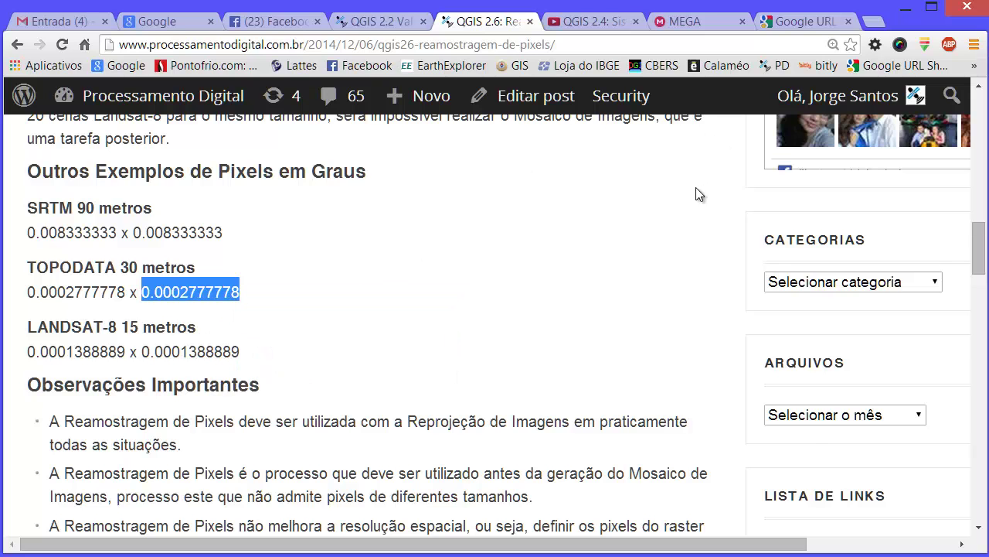
scroll(696, 195, up, 1)
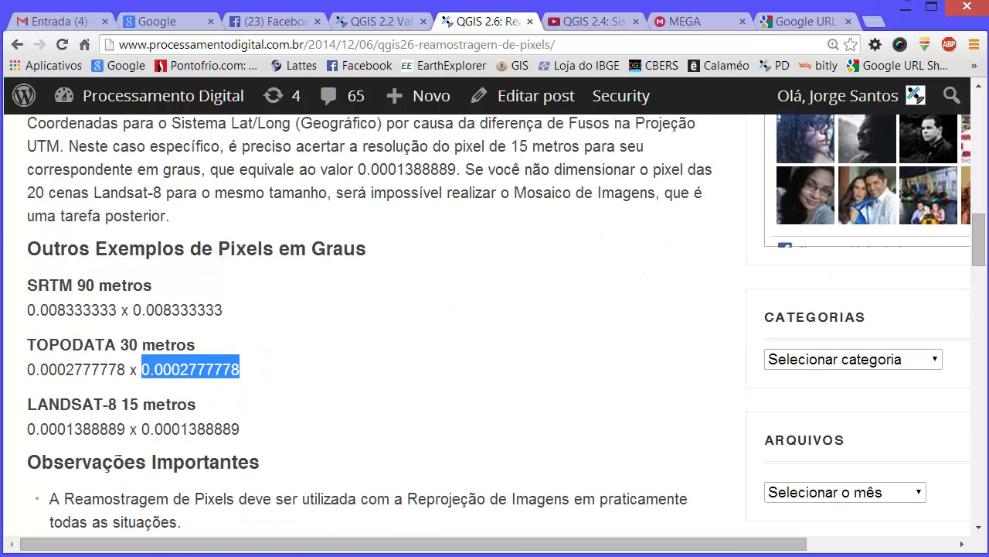
key(alt+Tab)
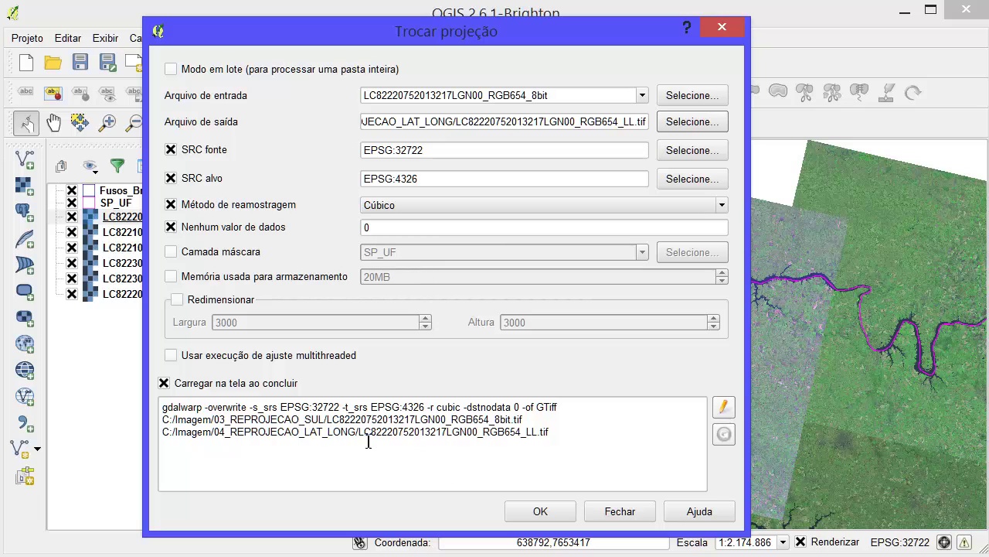
Step: Make the gdalwarp command editable, then paste the copied pixel size 0.0002777778 into a blank Notepad document and maximize it
click(727, 408)
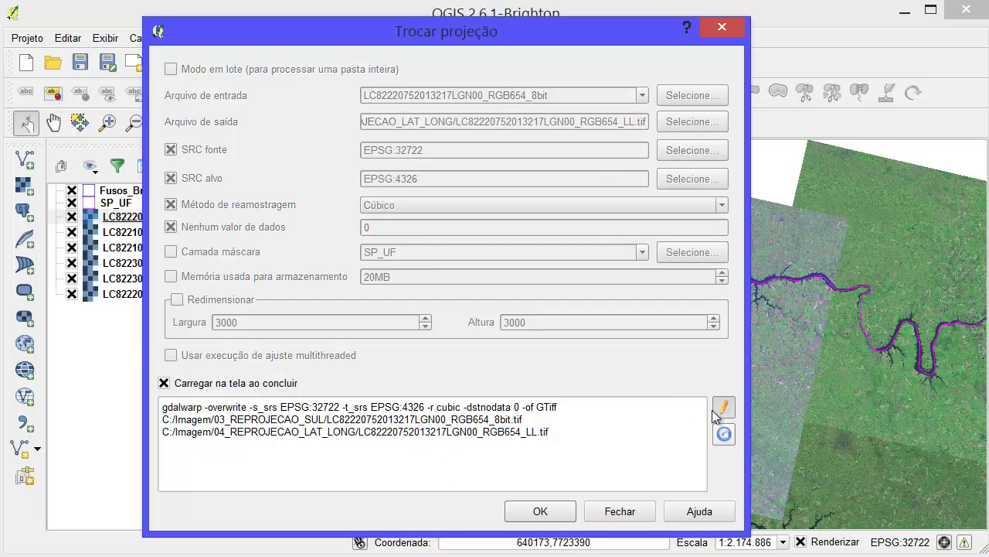
click(330, 418)
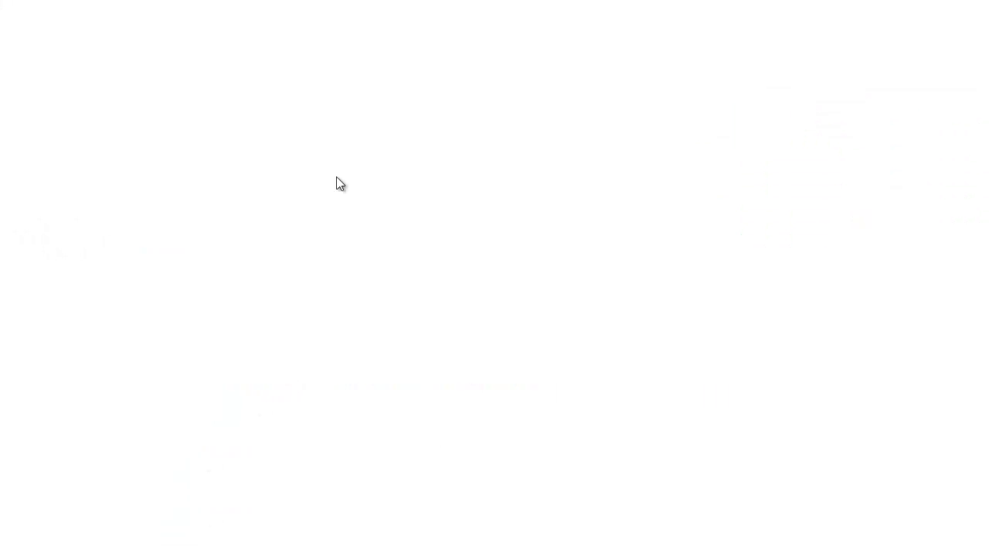
right_click(336, 176)
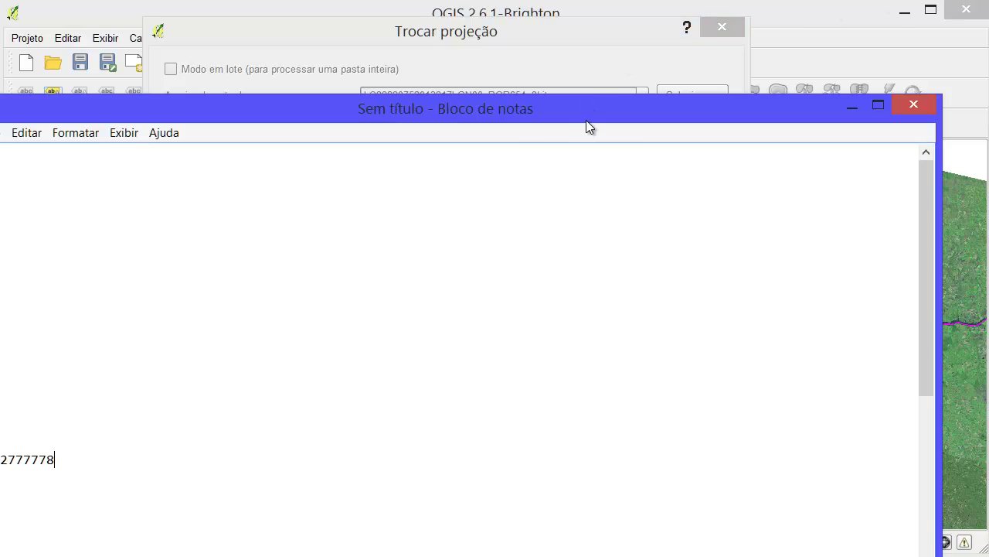
drag(587, 112, 651, 70)
double_click(651, 63)
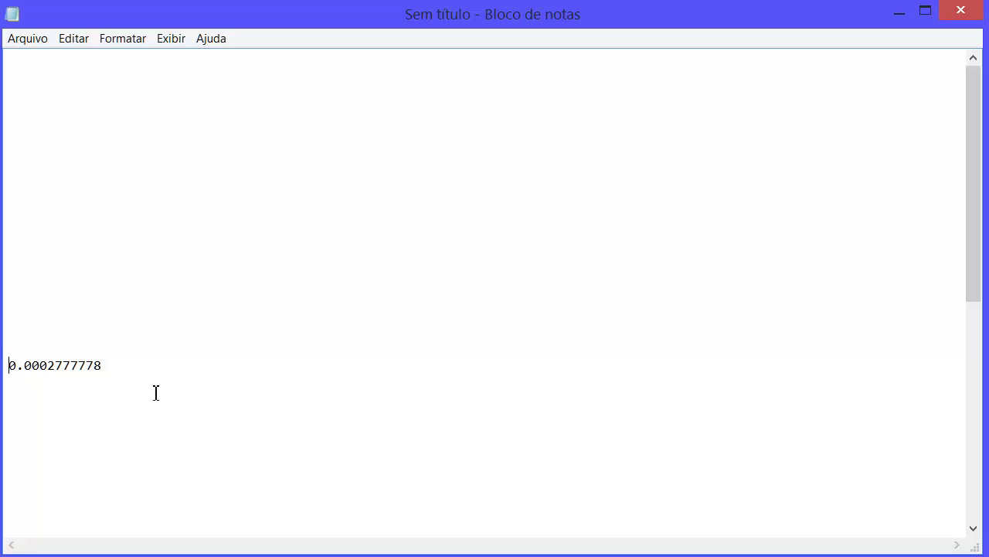
Step: Complete the Notepad line as -tr 0.0002777778 0.0002777778, copy it, and minimize Notepad
text(-tr)
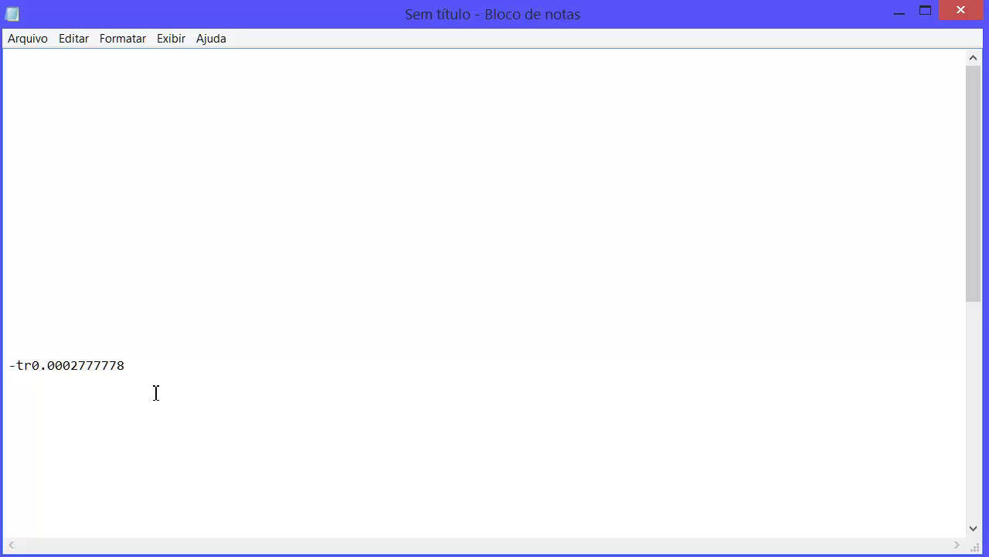
scroll(152, 307, down, 5)
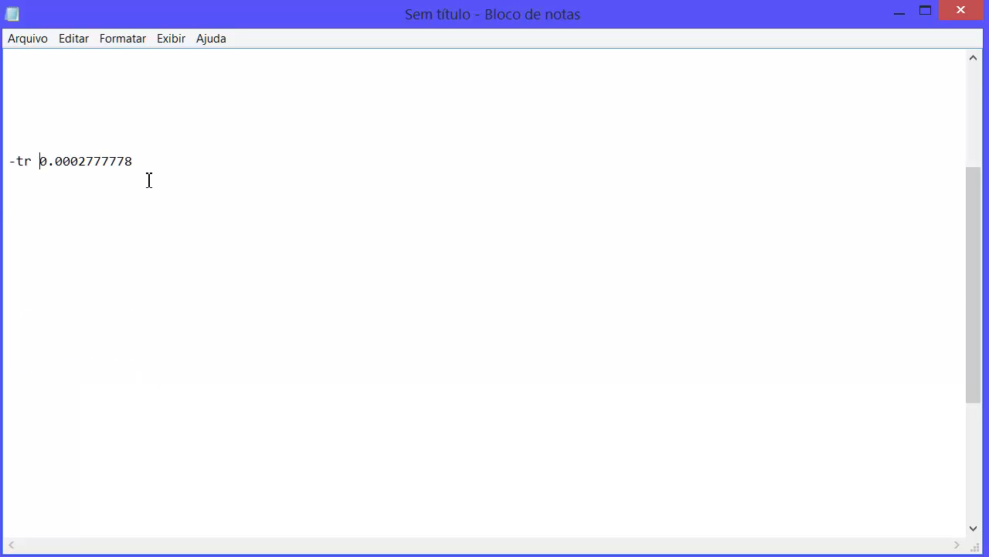
scroll(150, 180, up, 1)
scroll(147, 179, down, 1)
click(199, 161)
key(ctrl+v)
drag(250, 157, 7, 159)
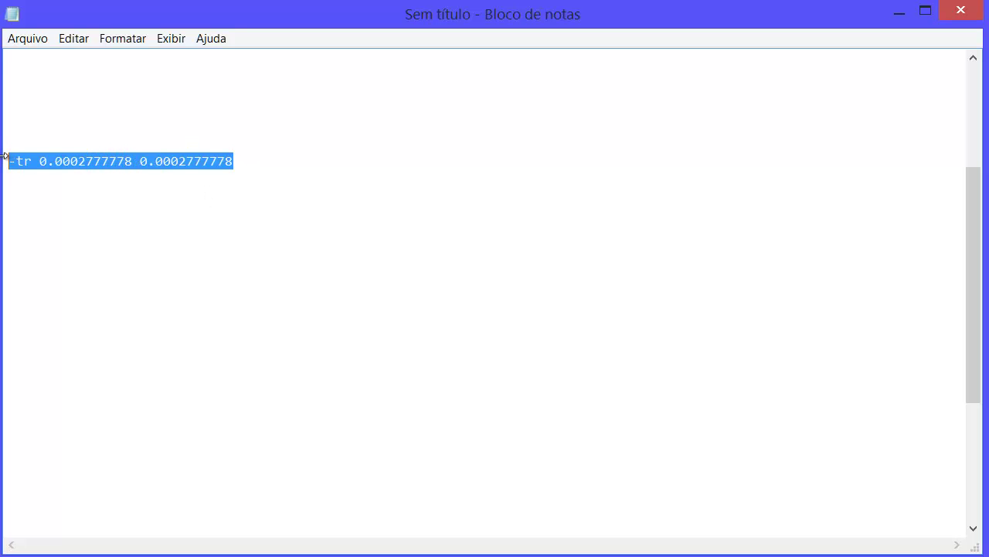
right_click(108, 163)
click(205, 217)
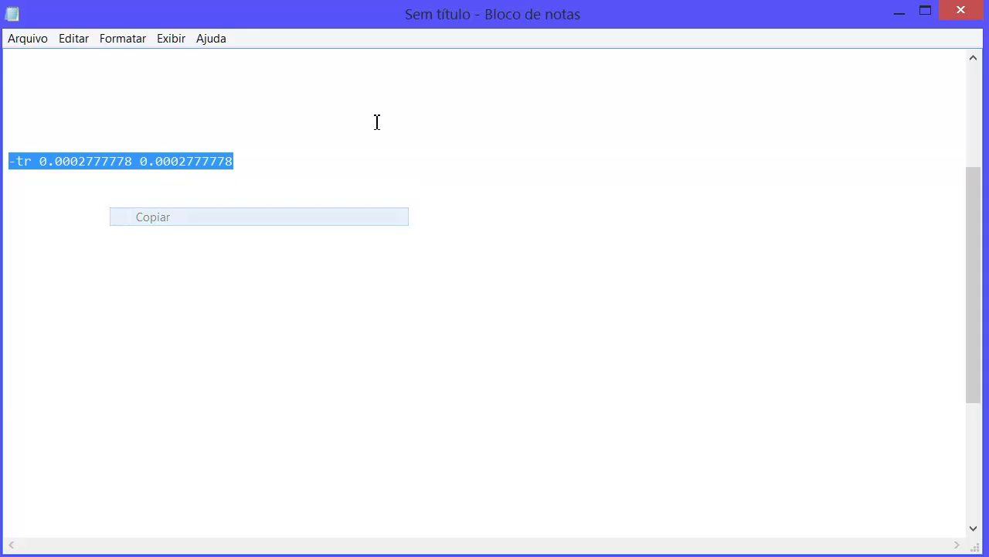
click(898, 11)
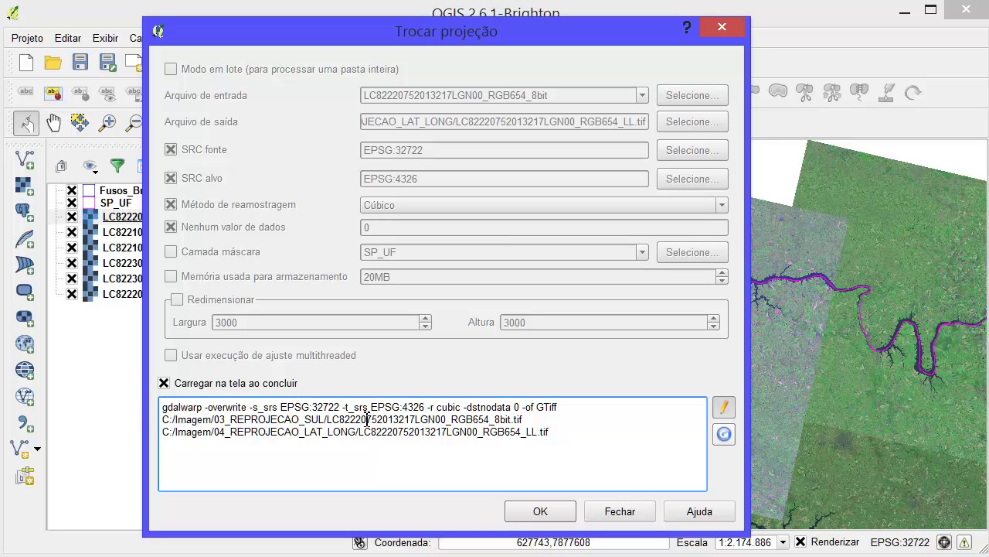
Step: Add -tr 0.0002777778 0.0002777778 after -of GTiff in the gdalwarp command and run the reprojection, dismissing the completion messages
click(595, 409)
key(ctrl+v)
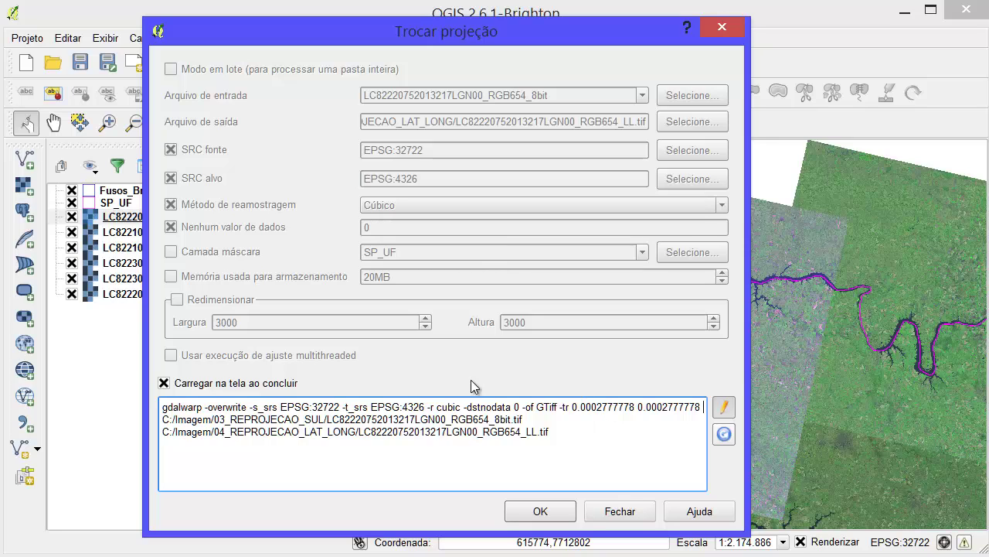
click(534, 512)
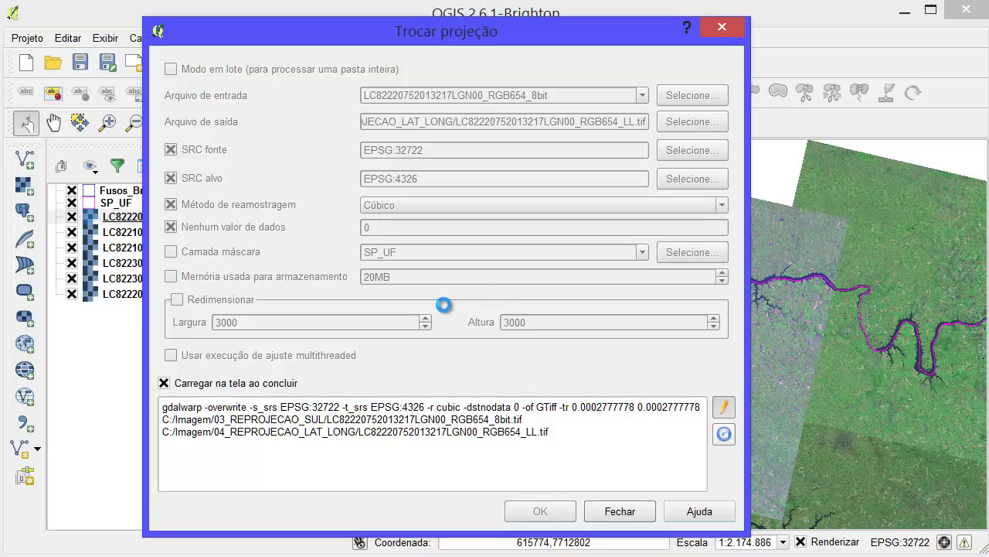
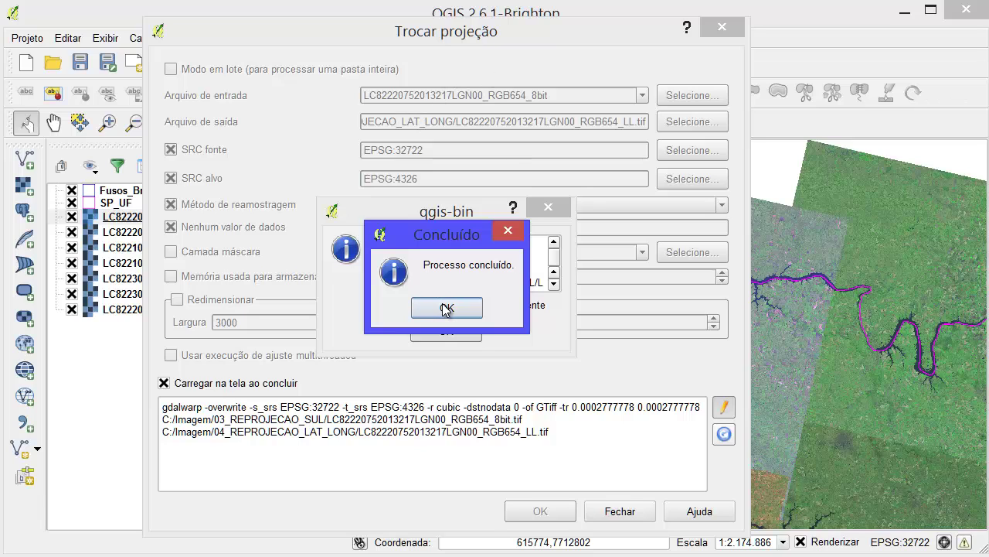
click(446, 308)
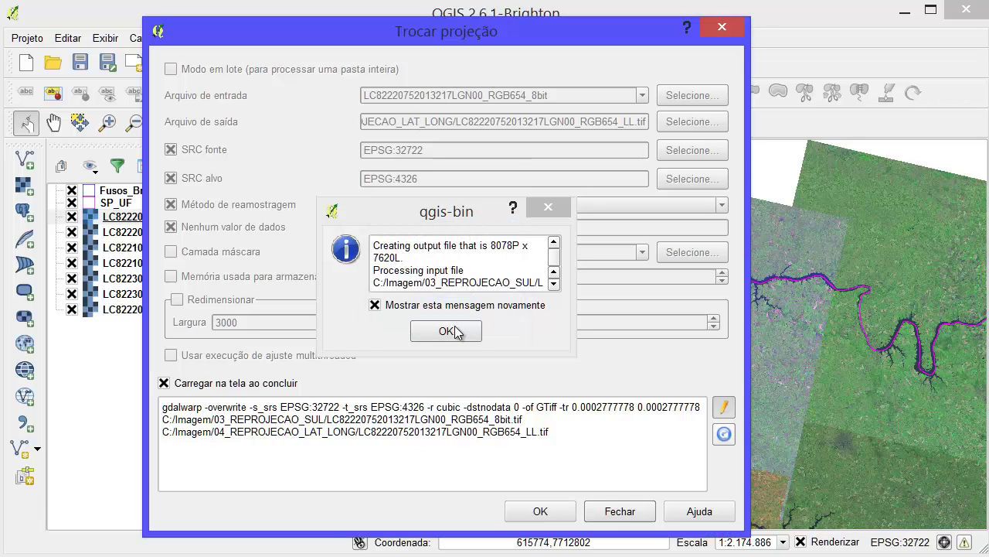
click(449, 327)
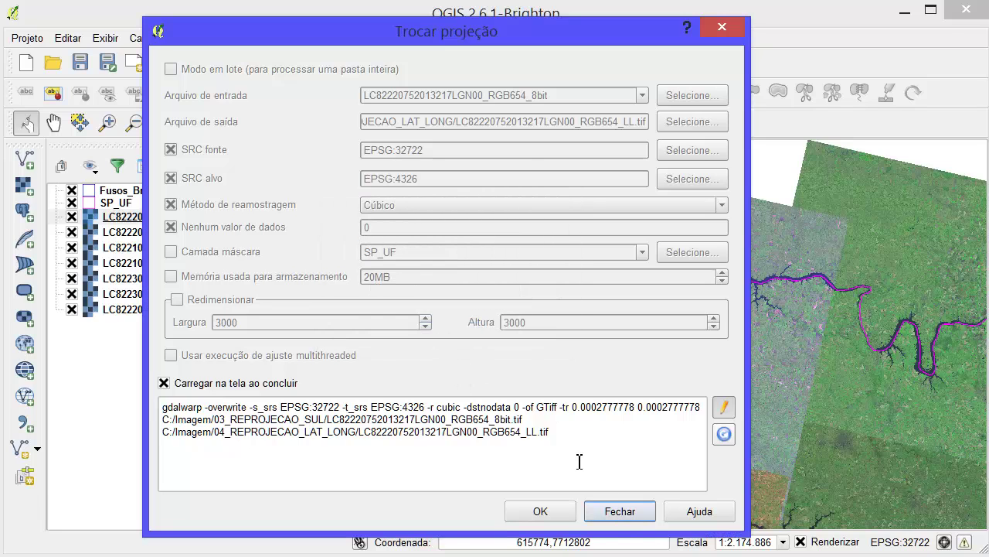
drag(466, 34, 0, 203)
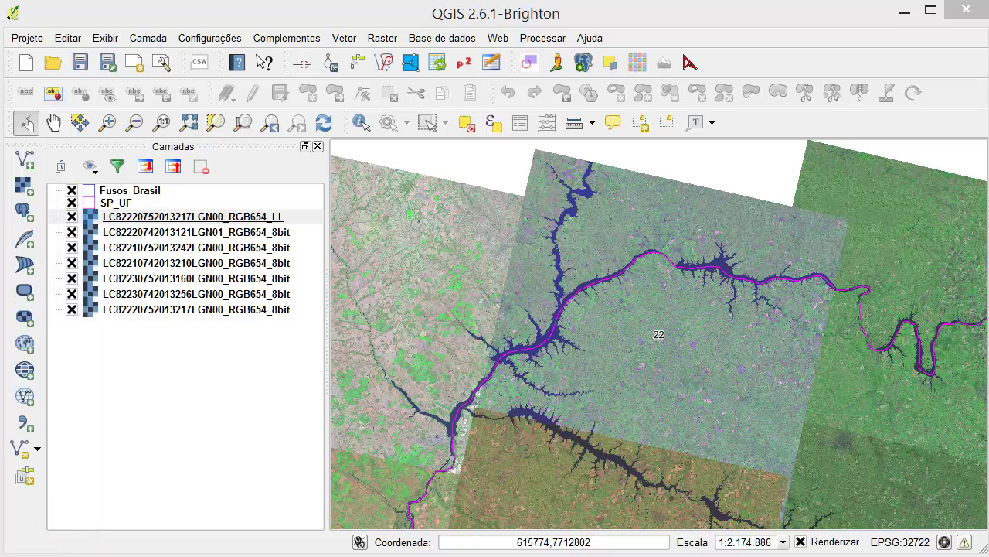
click(223, 219)
click(224, 218)
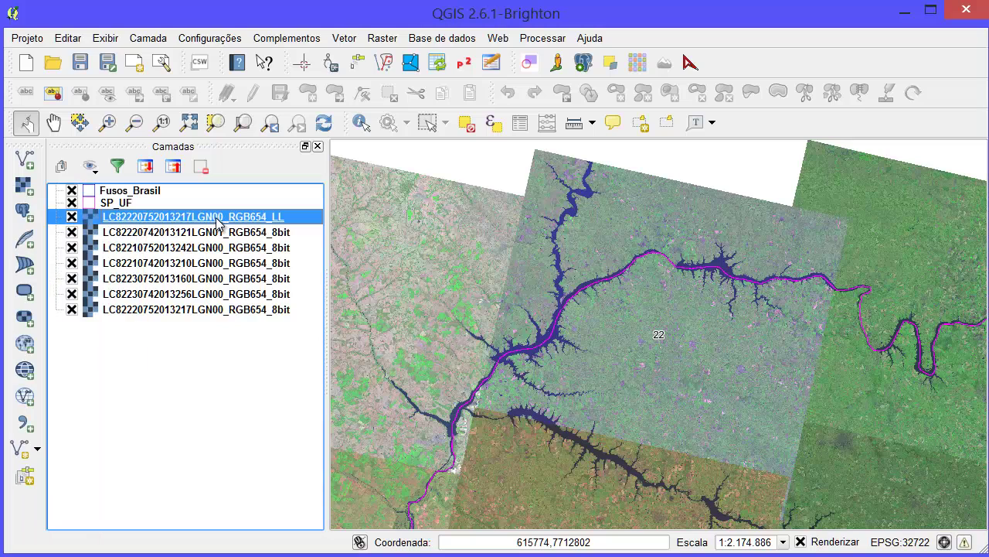
double_click(217, 220)
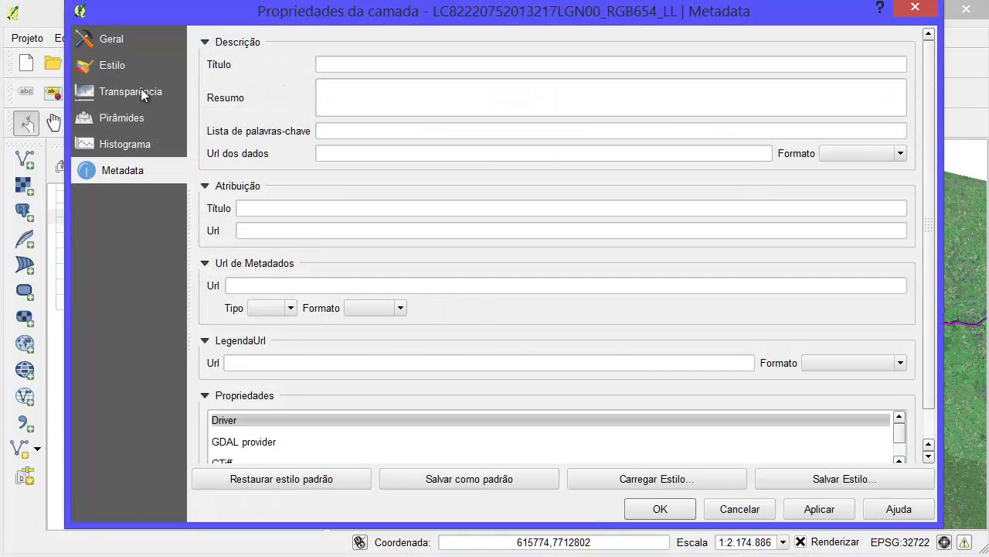
click(103, 45)
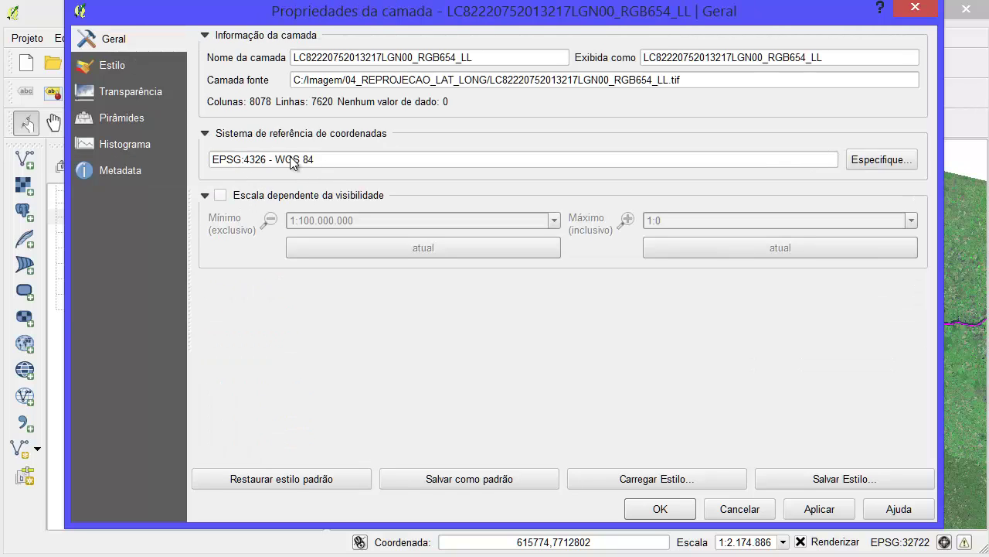
click(165, 172)
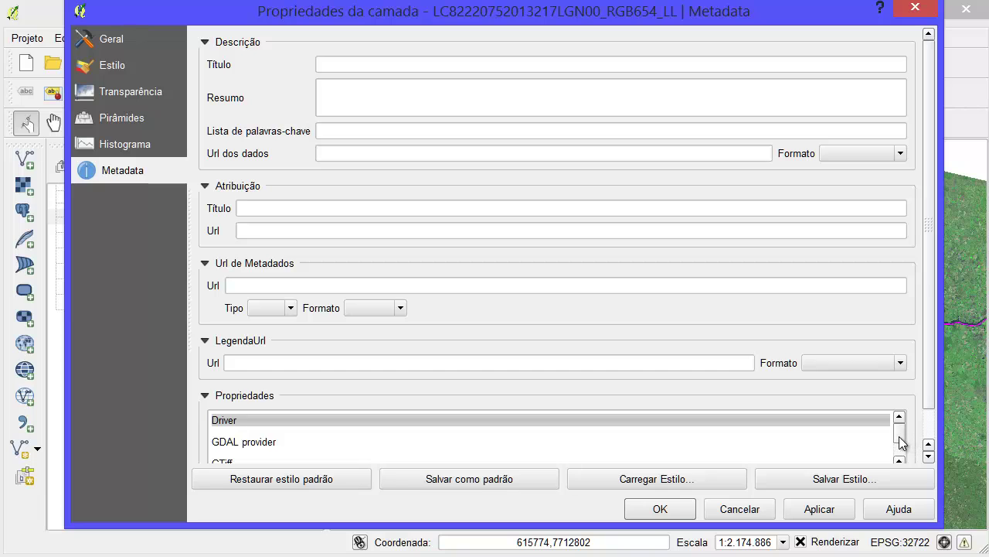
drag(901, 438, 901, 451)
scroll(899, 417, up, 3)
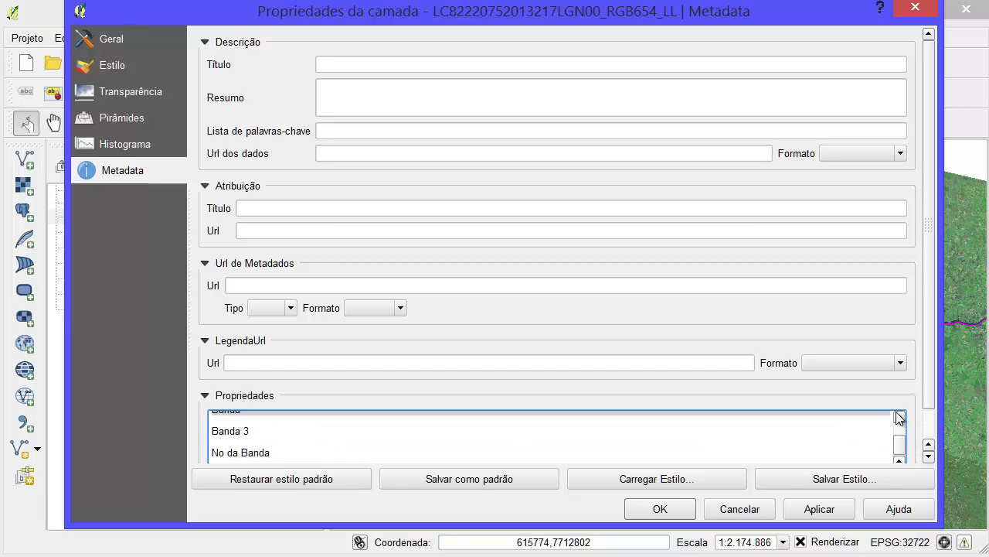
scroll(899, 417, up, 3)
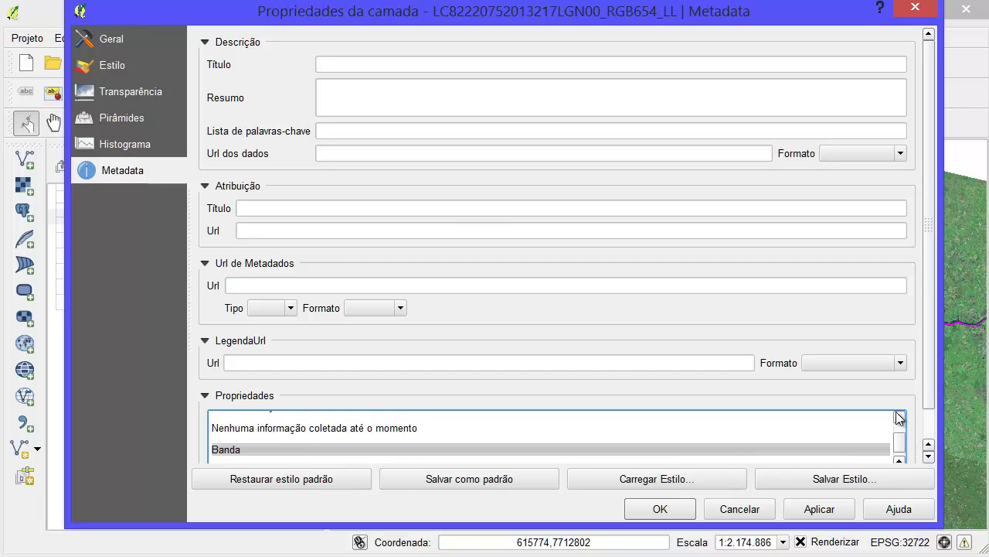
scroll(899, 418, up, 5)
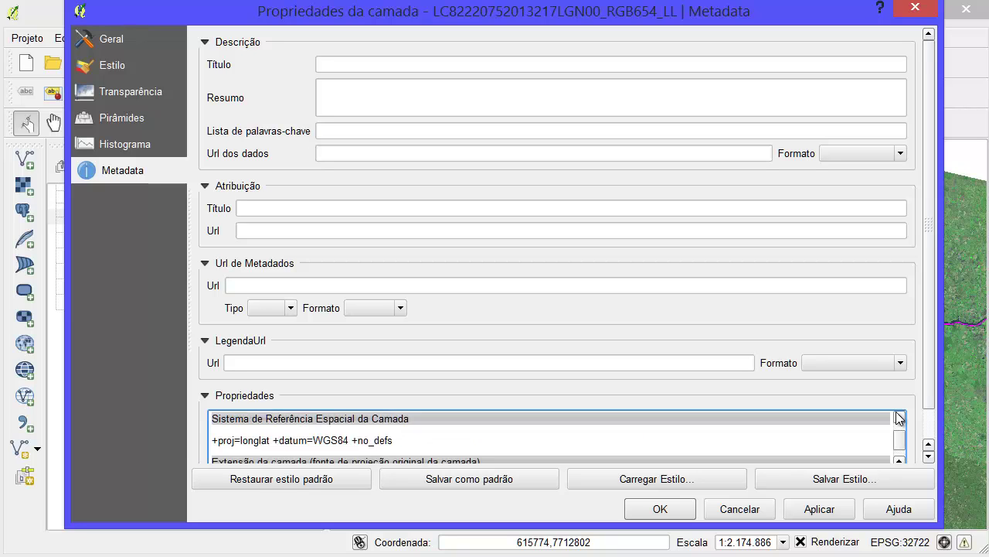
scroll(899, 417, up, 3)
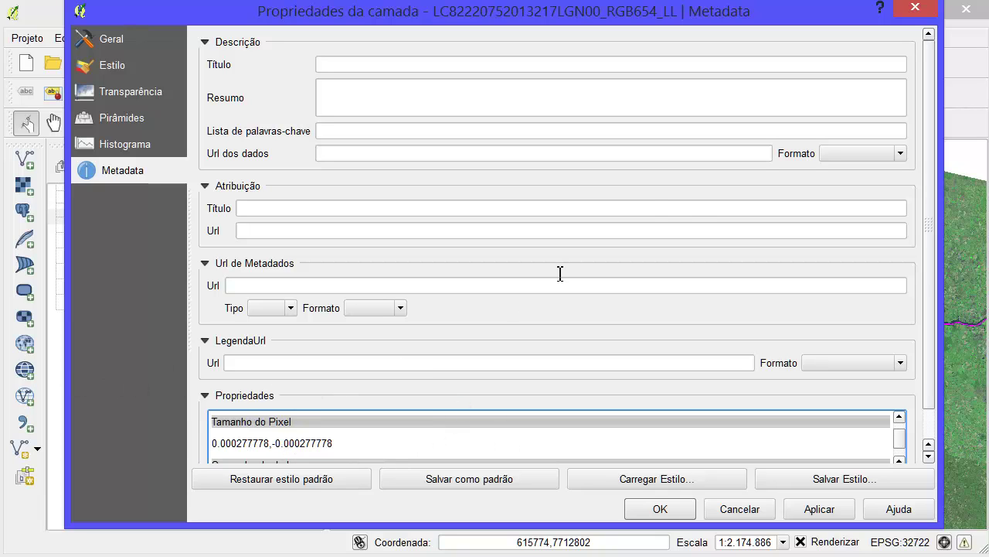
click(744, 510)
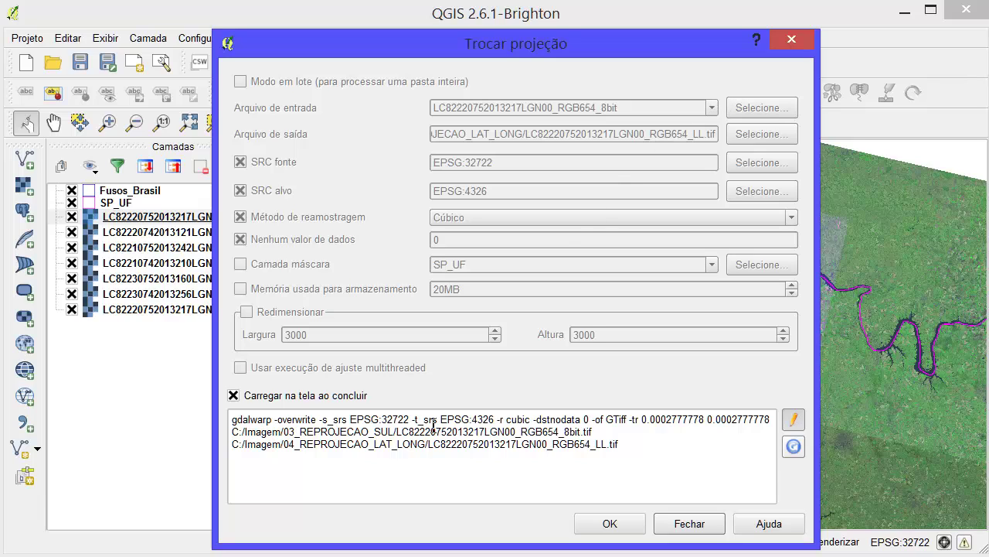
click(793, 422)
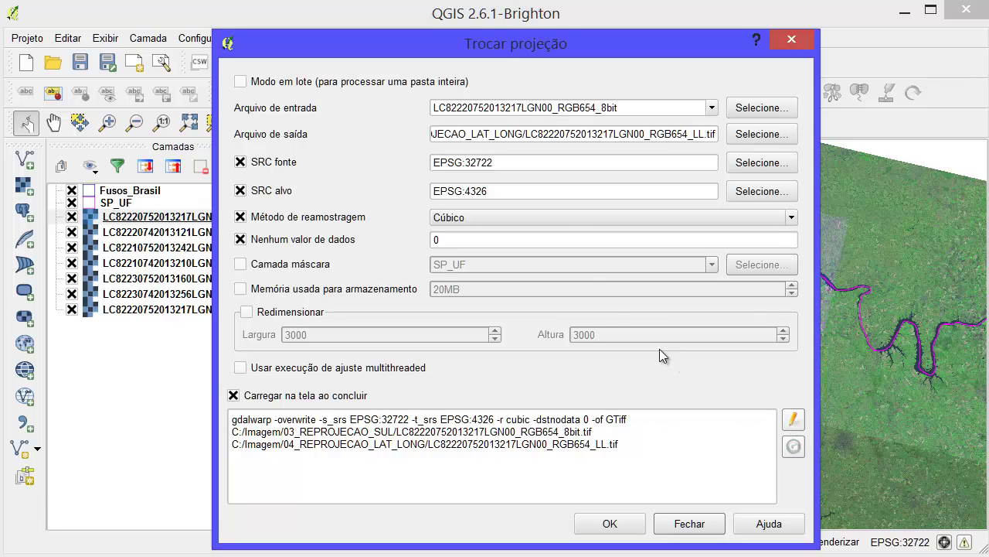
click(712, 108)
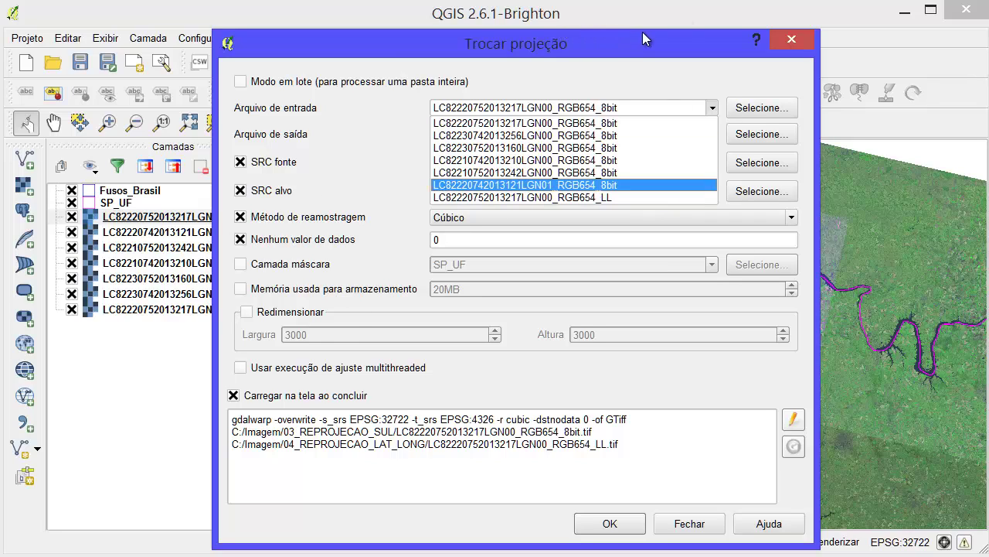
click(674, 70)
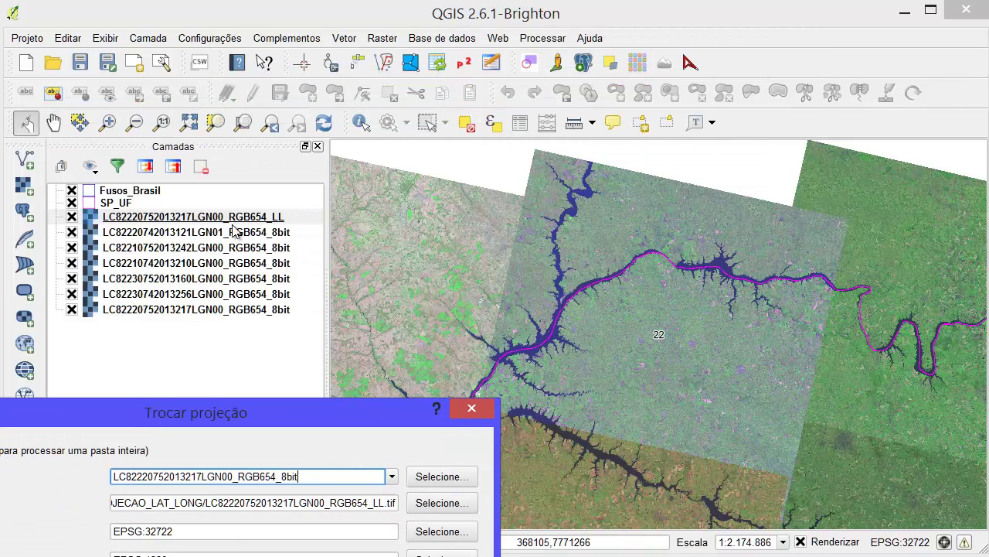
right_click(230, 221)
click(305, 312)
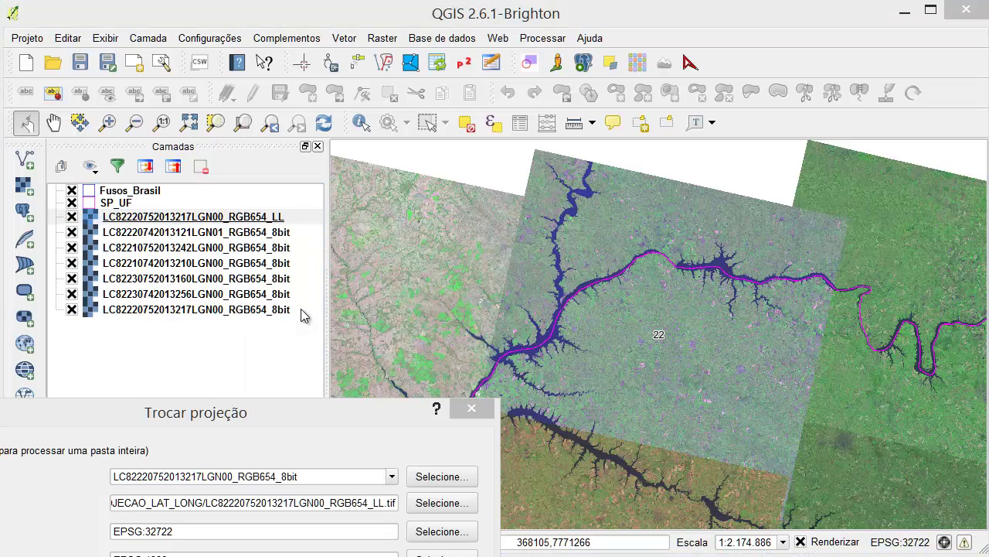
click(452, 306)
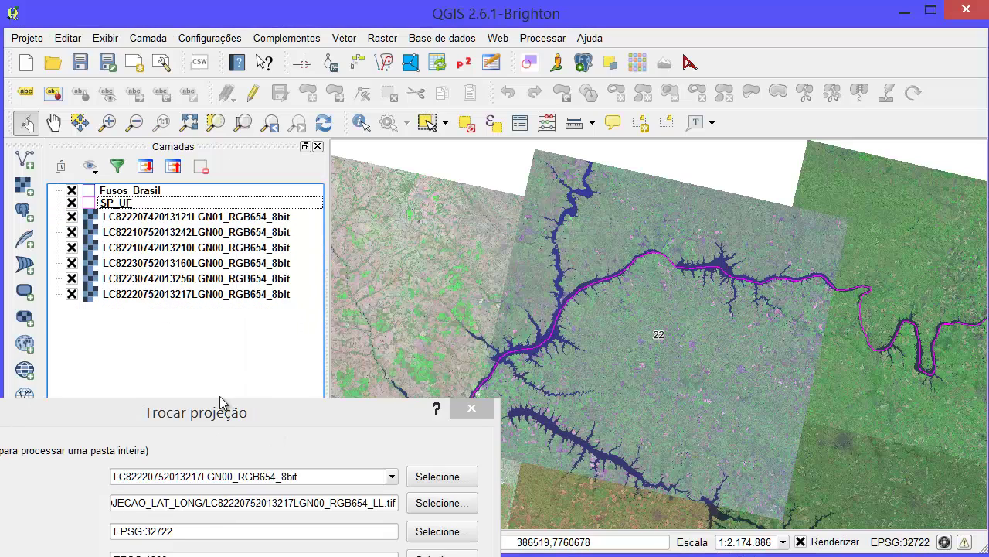
drag(246, 412, 627, 30)
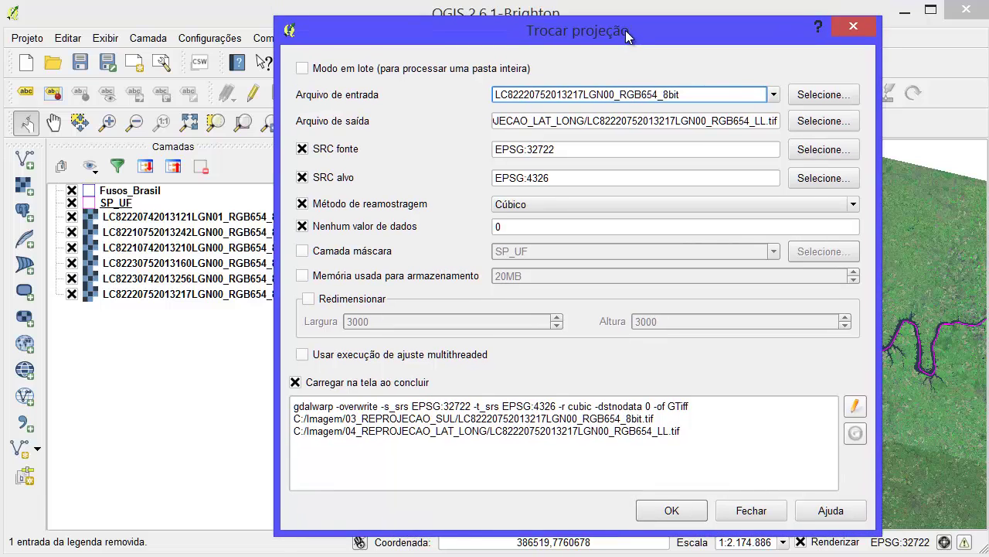
click(773, 96)
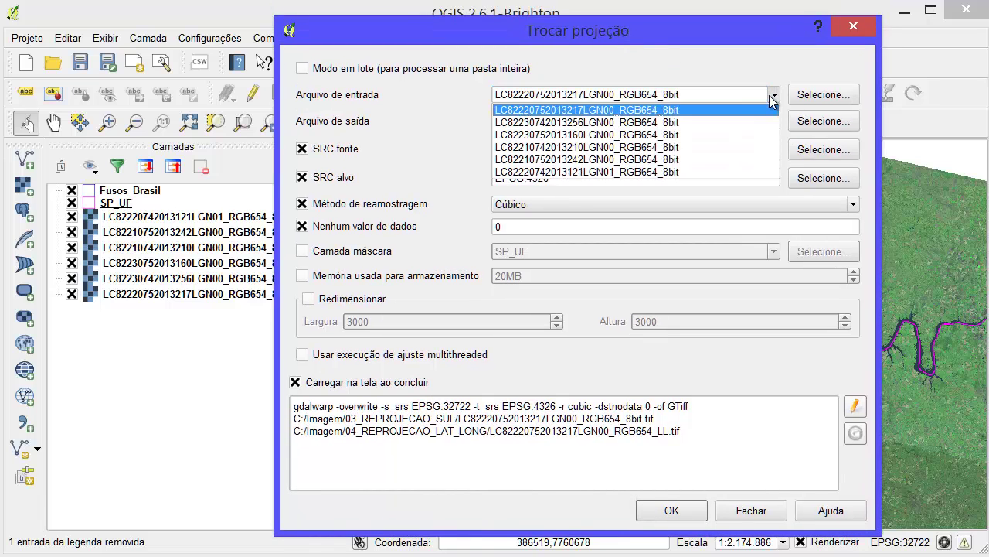
click(640, 122)
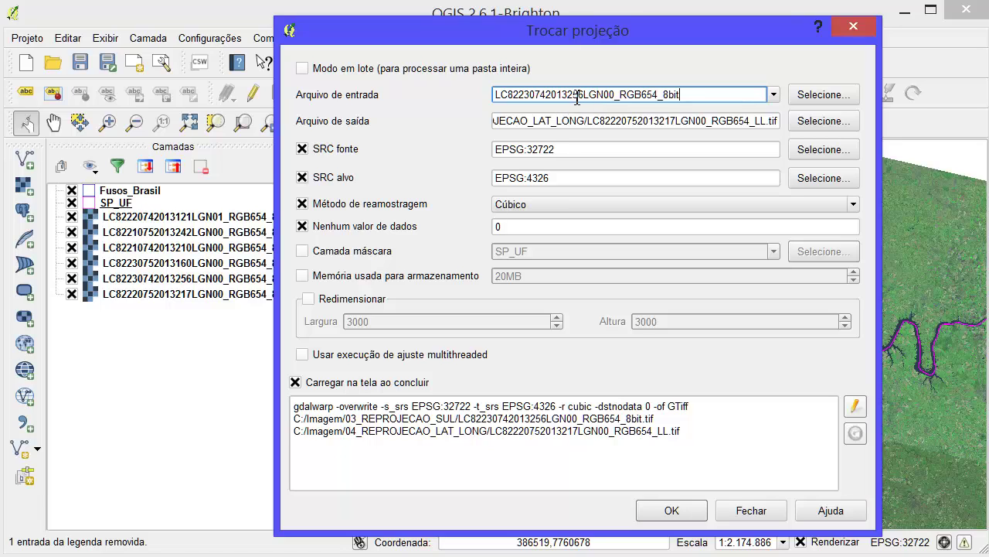
drag(573, 95, 589, 94)
click(822, 128)
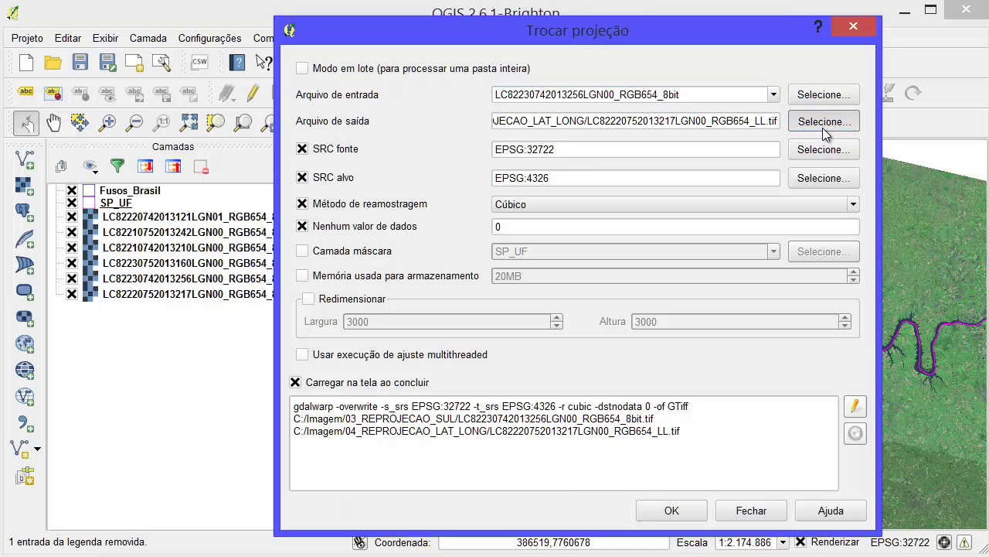
click(760, 139)
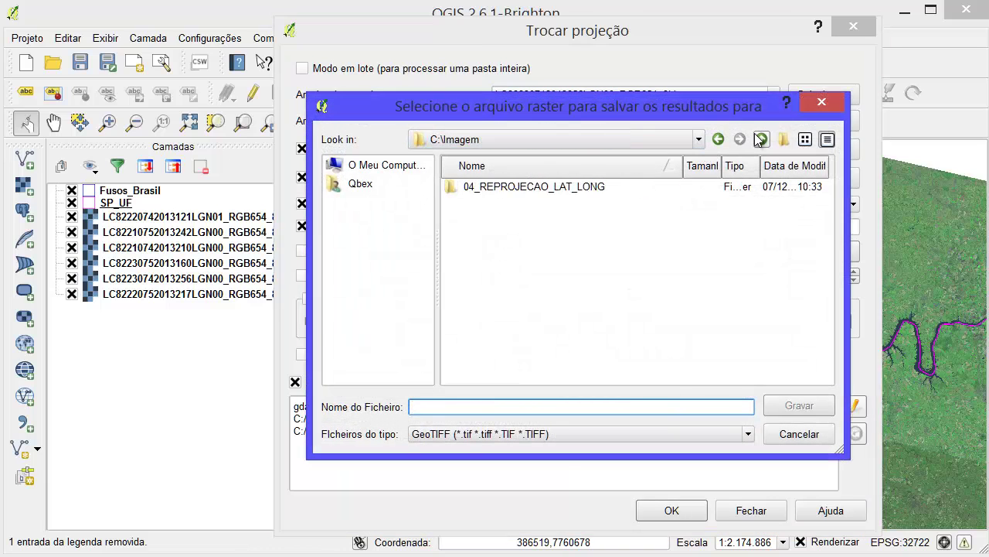
double_click(498, 233)
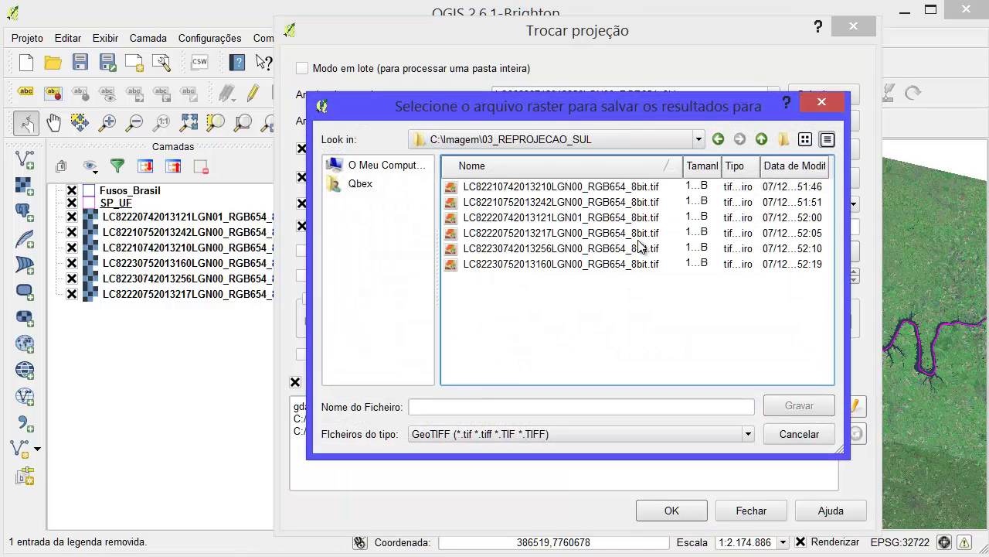
click(572, 248)
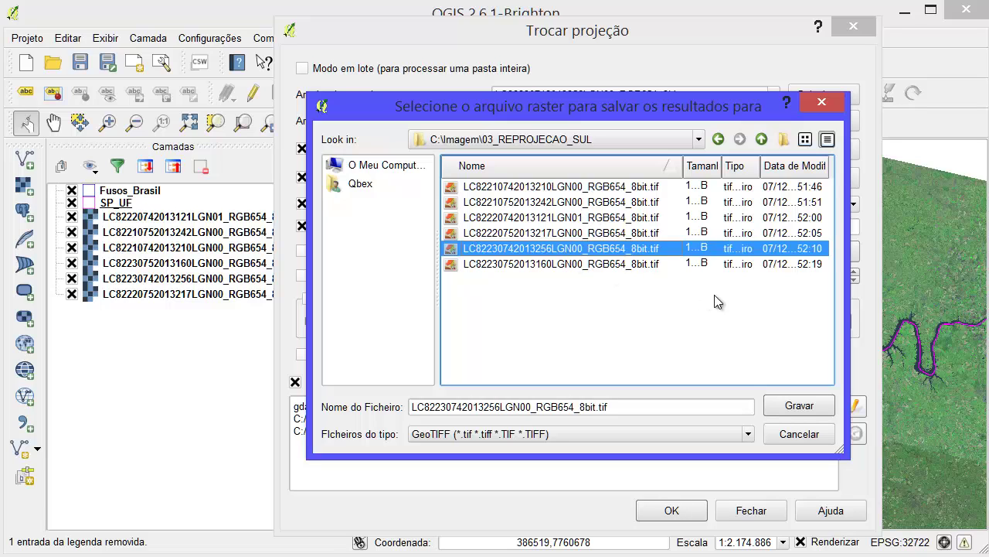
click(762, 139)
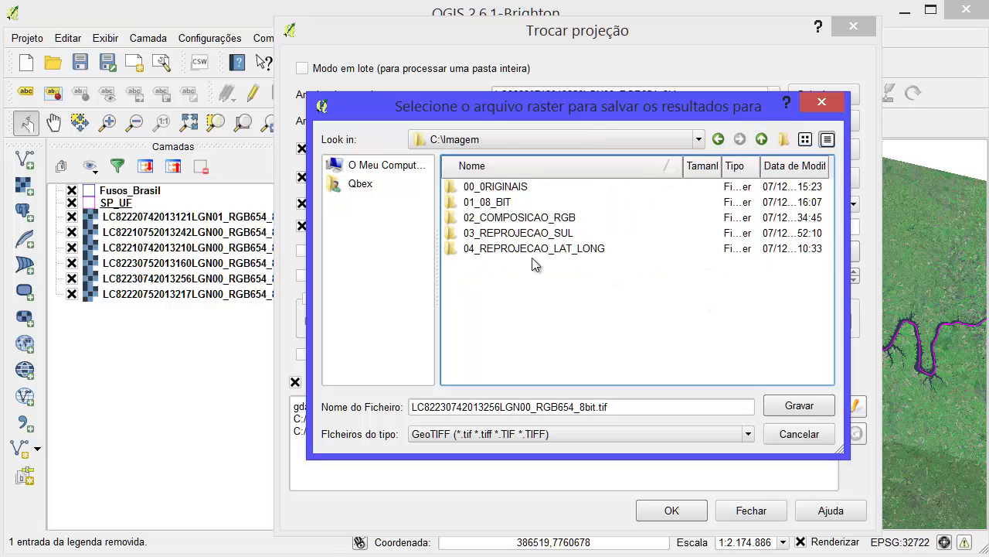
double_click(534, 249)
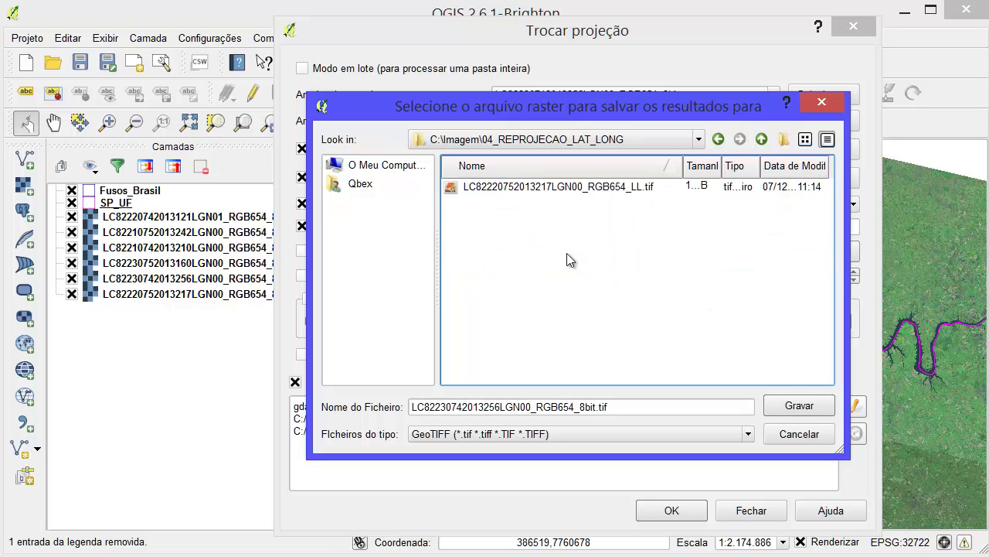
click(586, 407)
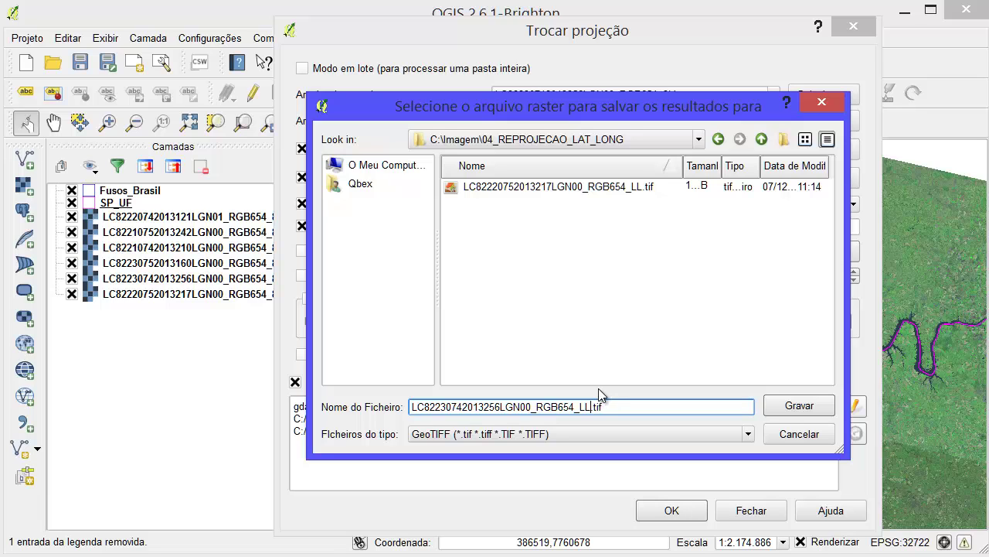
click(832, 408)
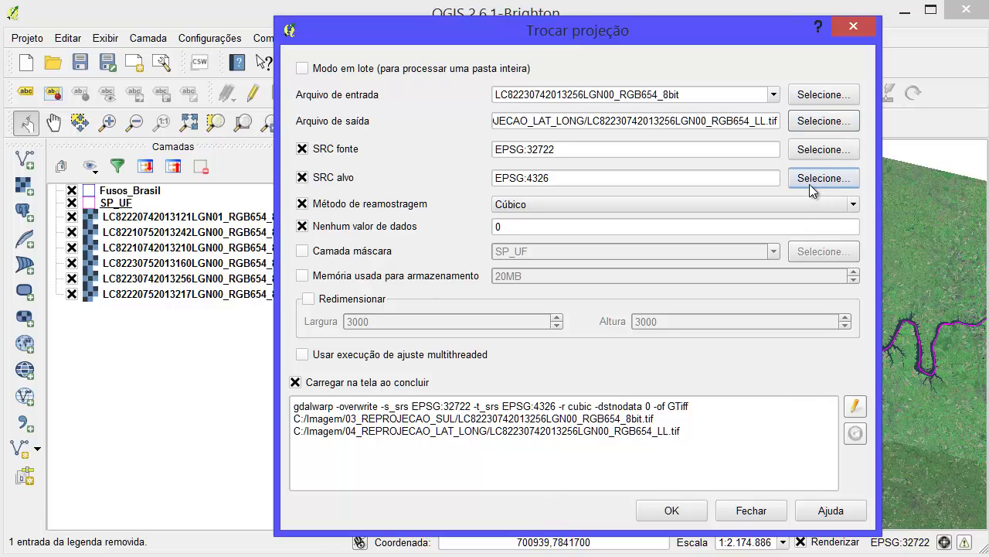
Step: Make the gdalwarp command editable, add -tr 0.0002777778 0.0002777778 after -of GTiff, and run the reprojection, dismissing the completion messages
click(854, 407)
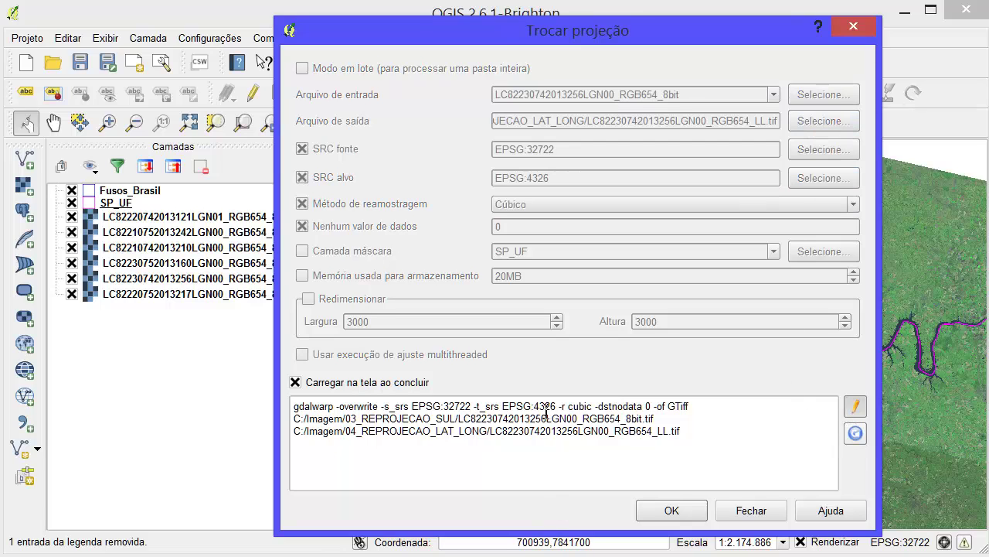
click(717, 412)
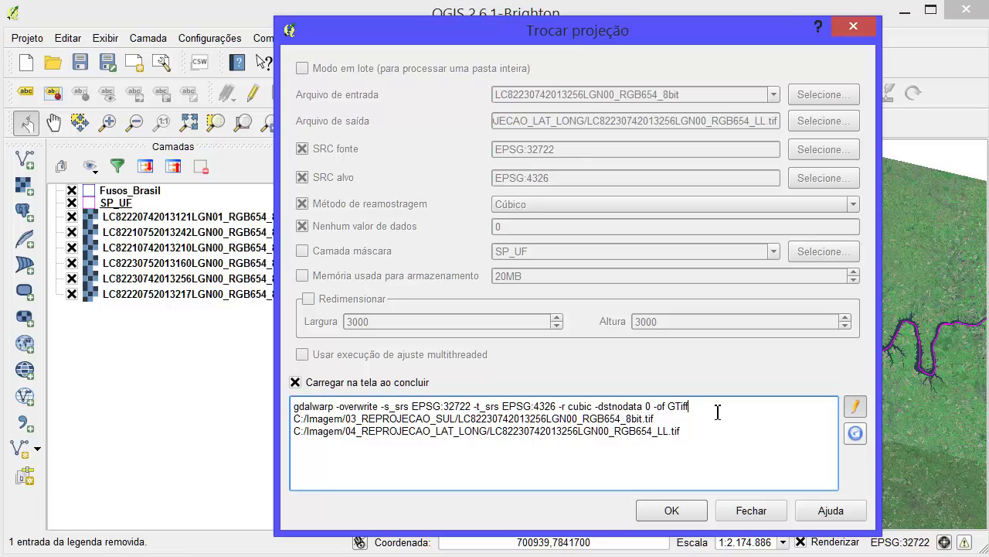
text(-tr 0.0002777778 0.0002777778)
click(671, 511)
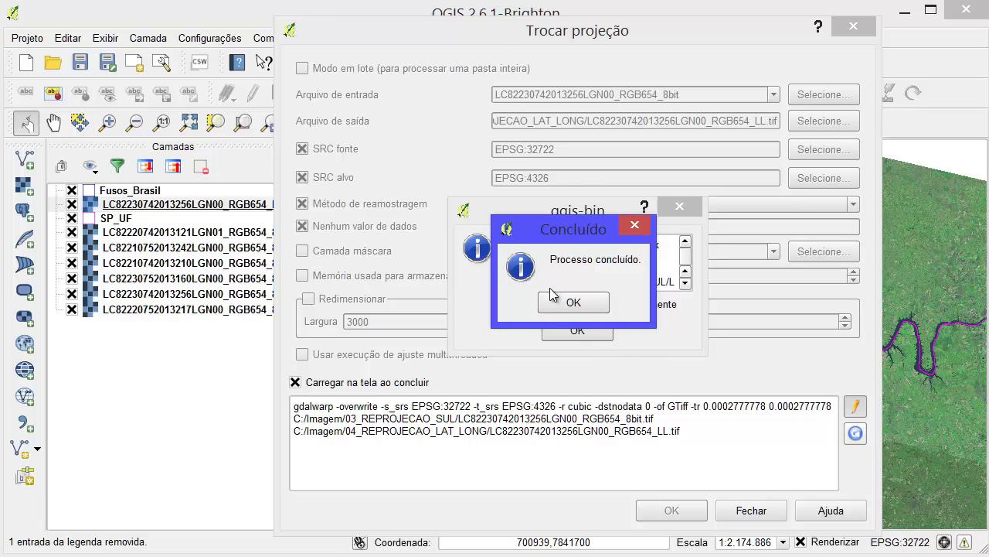
click(576, 307)
click(596, 334)
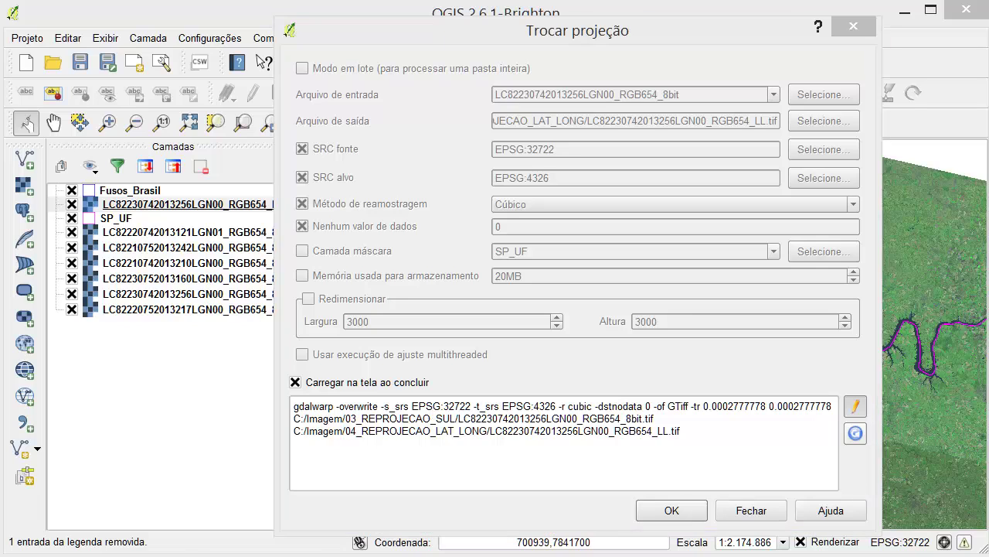
Step: Switch to the browser article, highlight the note on using pixel resampling with image reprojection, and return to the reprojection dialog
key(alt+Tab)
scroll(305, 351, down, 3)
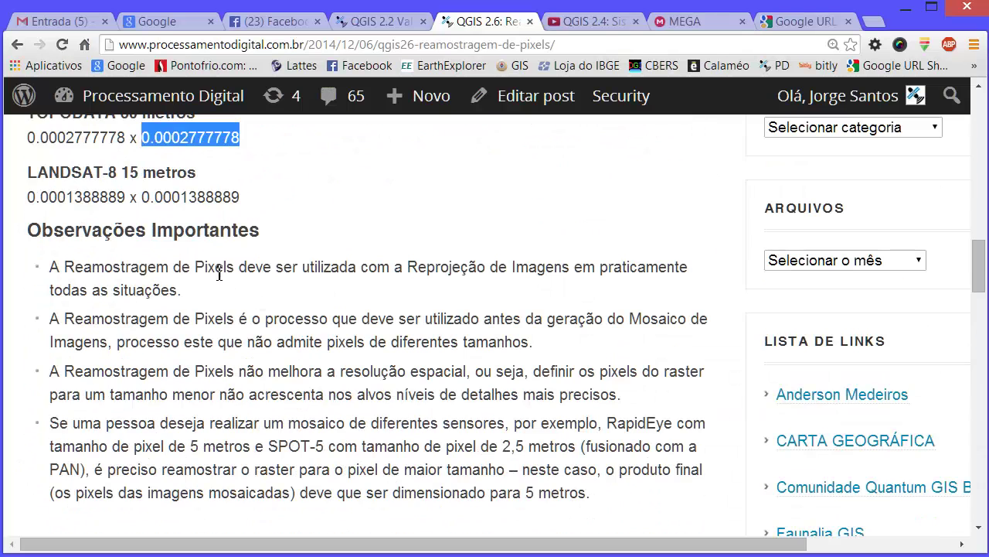
drag(66, 267, 131, 267)
drag(213, 267, 602, 267)
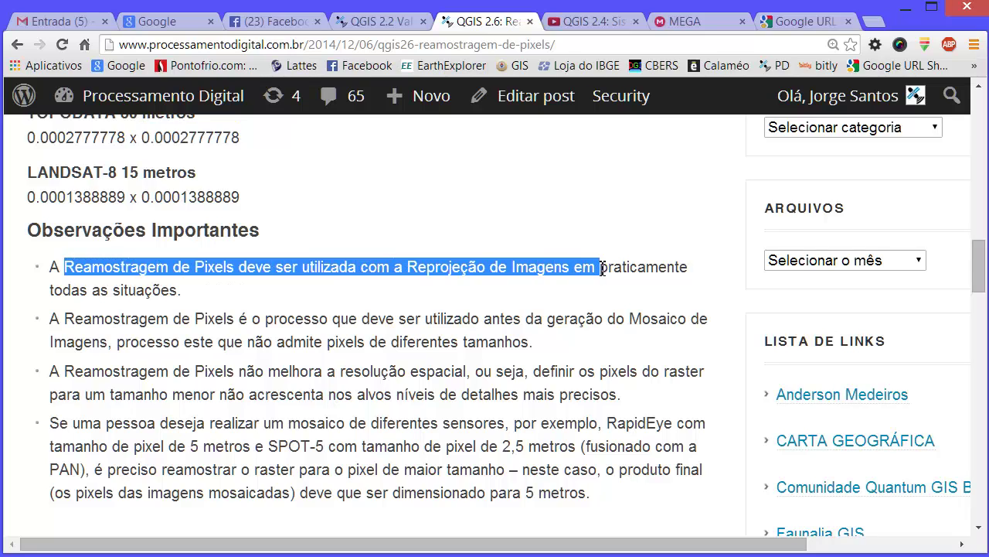
key(alt+Tab)
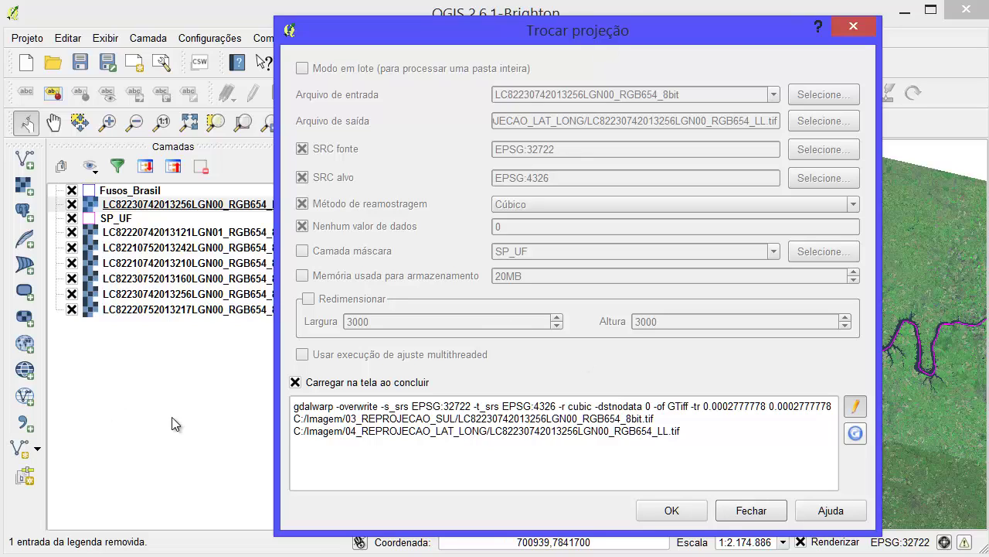
Step: Copy the gdalwarp command from -overwrite through the -tr values, leaving out the file paths, and close the reprojection dialog
drag(292, 411, 832, 404)
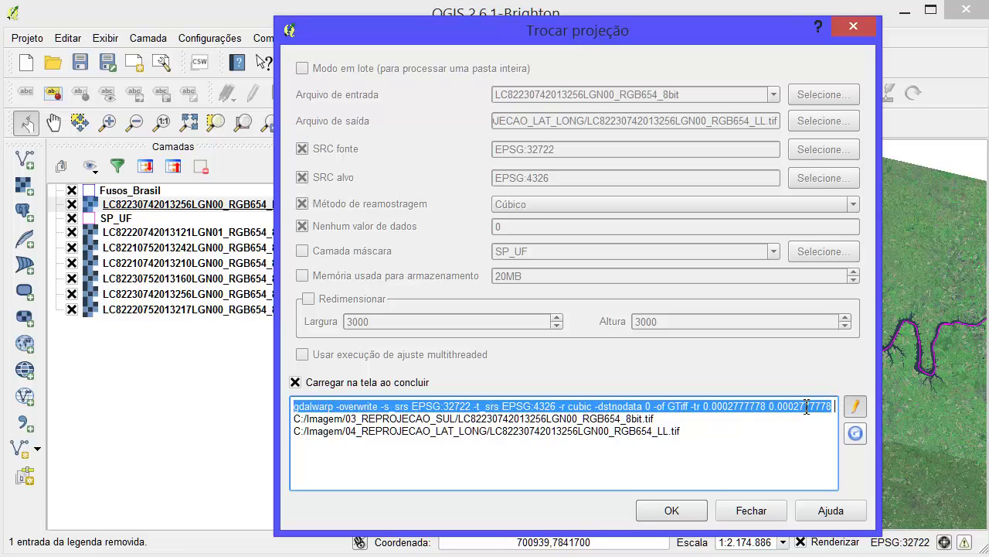
right_click(782, 404)
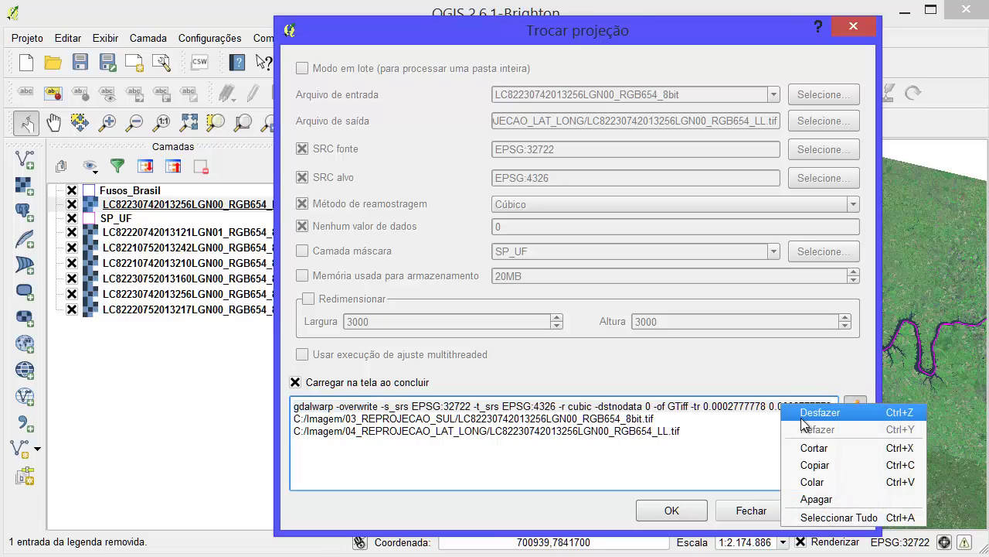
click(835, 464)
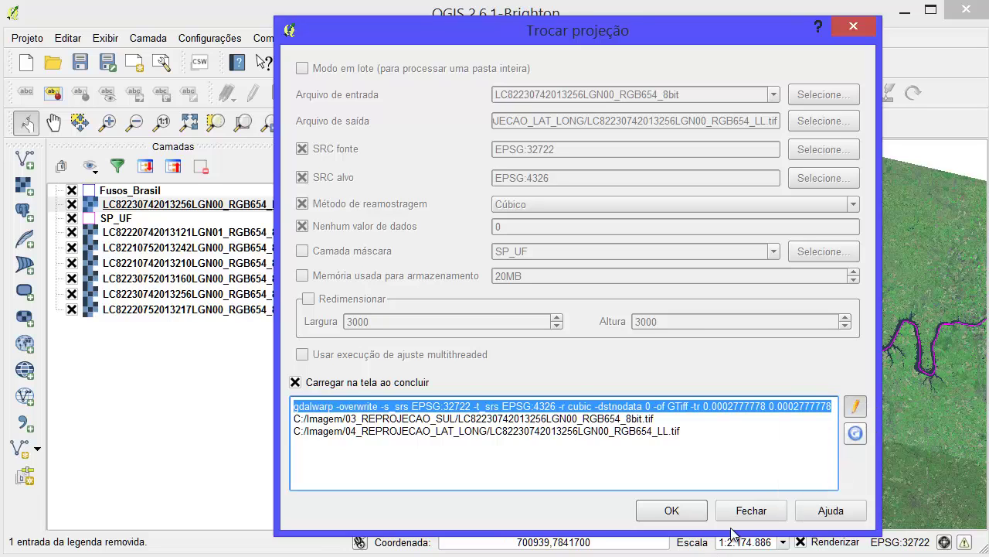
click(750, 508)
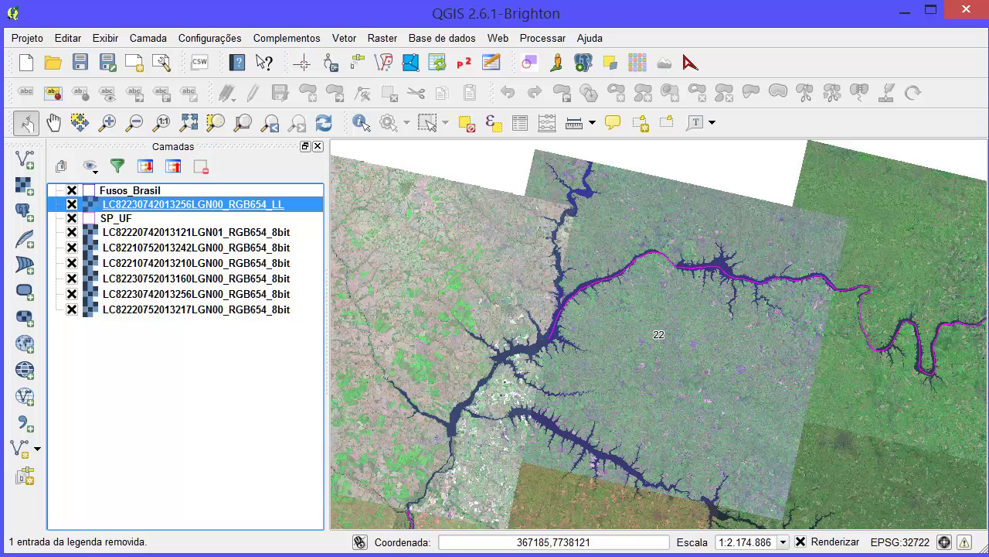
right_click(221, 206)
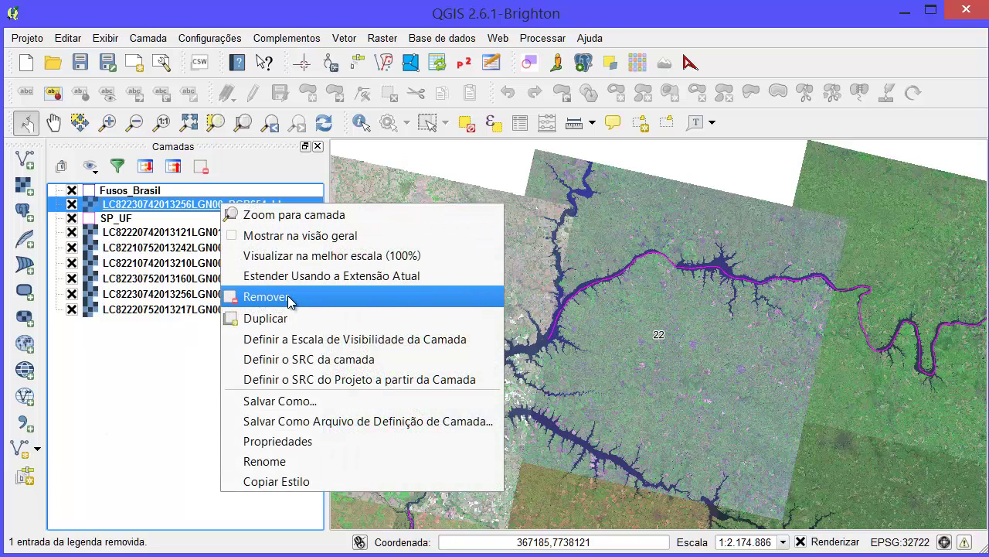
click(288, 299)
click(462, 309)
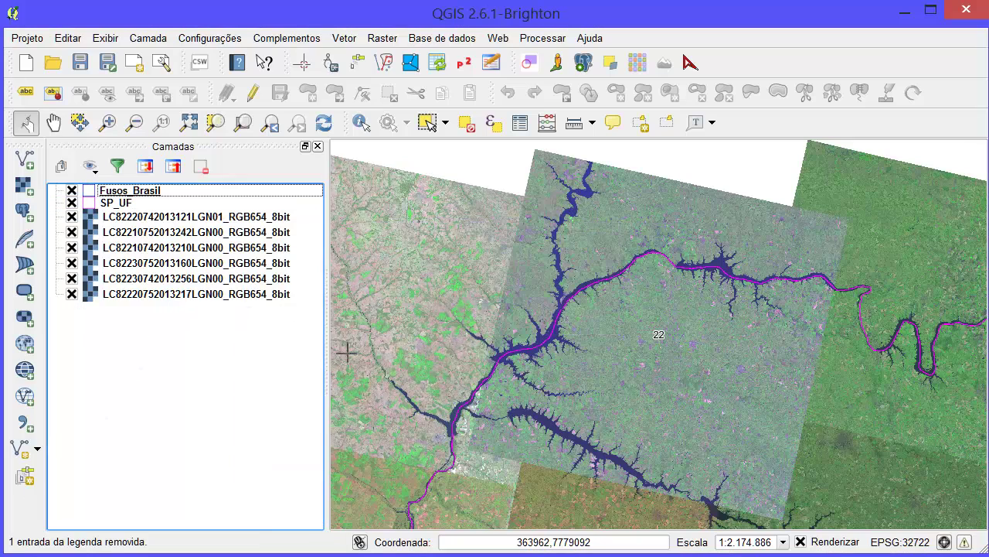
scroll(435, 223, down, 1)
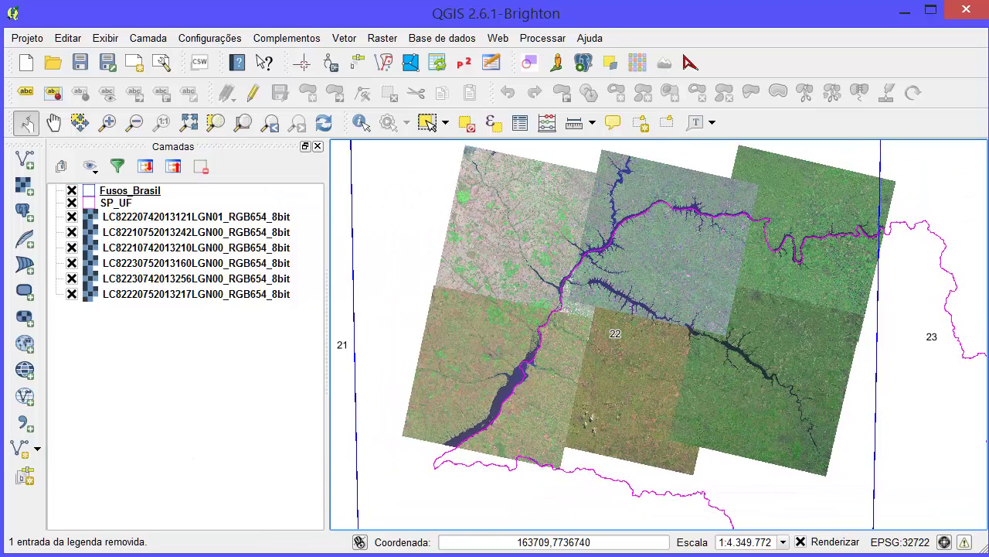
Step: Switch to Notepad, replace the -tr 0.0002777778 0.0002777778 line with the copied gdalwarp command, and delete its -overwrite option
key(alt+Tab)
drag(272, 160, 3, 164)
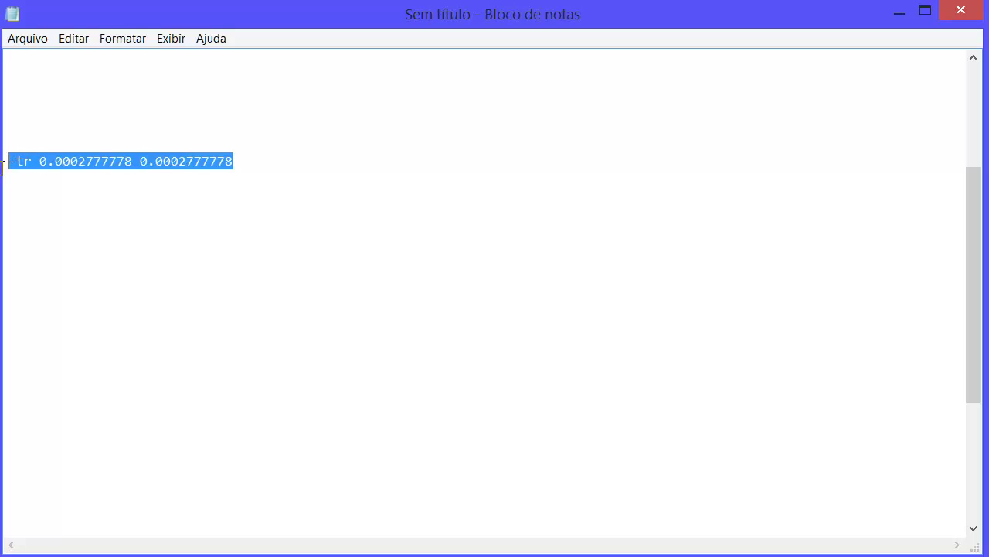
key(ctrl+v)
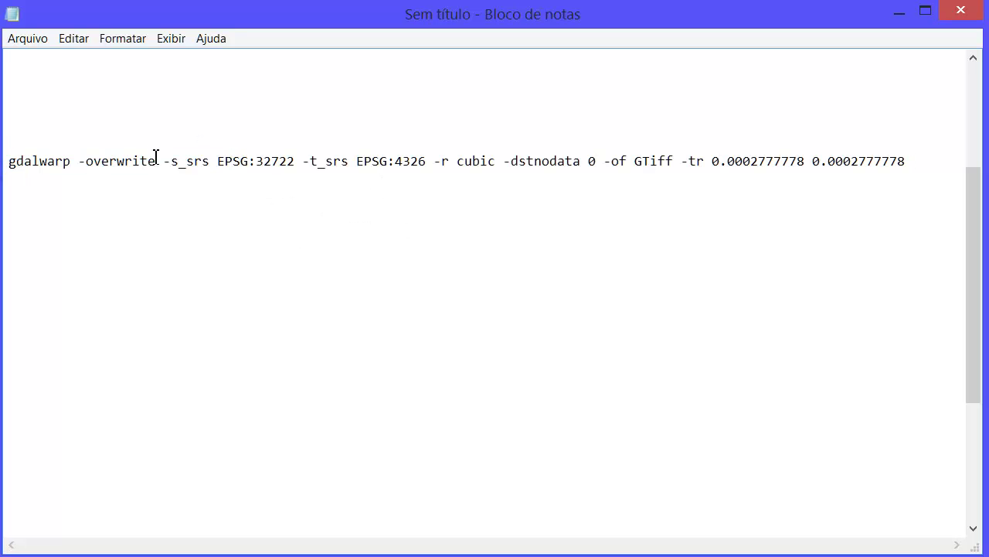
drag(162, 161, 82, 168)
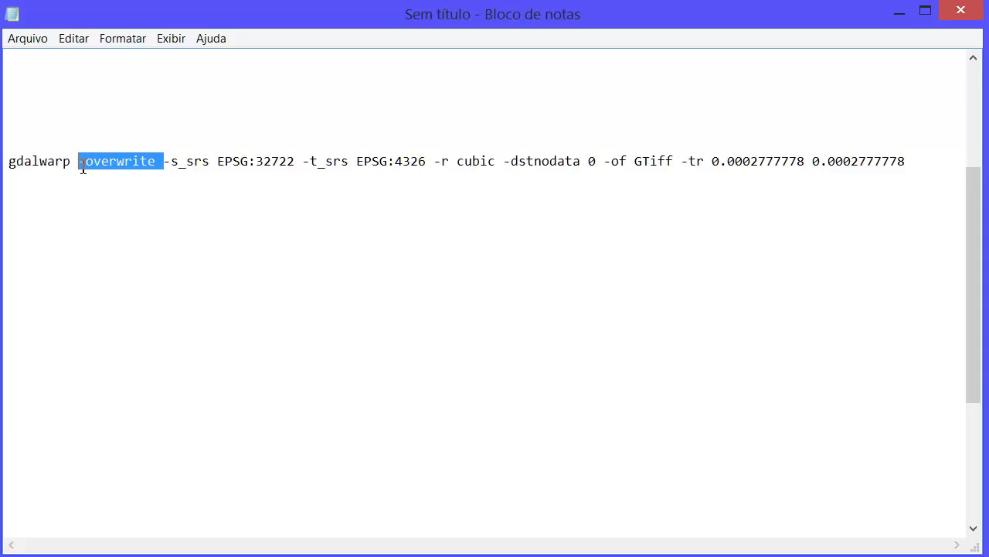
scroll(106, 163, up, 1)
key(Delete)
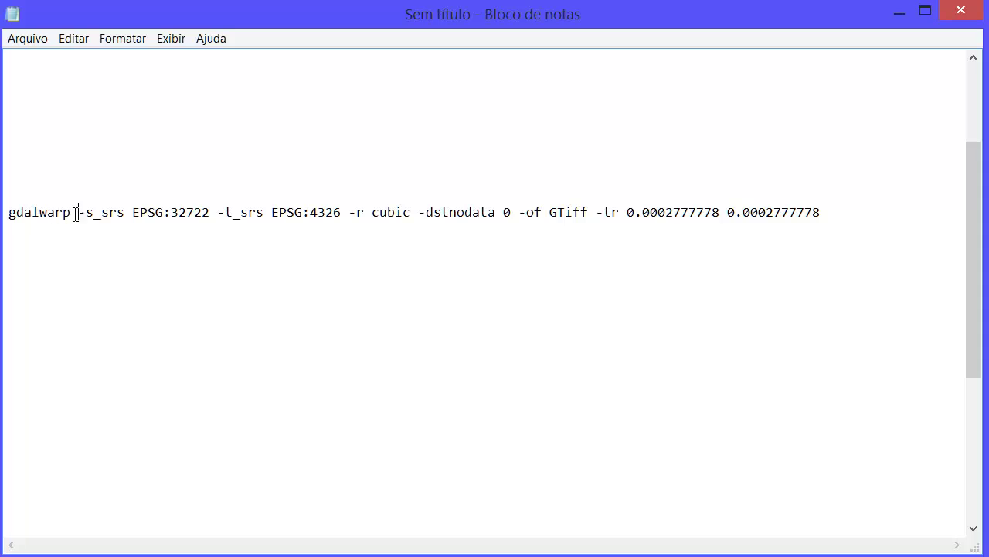
Step: Examine the gdalwarp options for source and target reference systems, resampling method, nodata value, output format and pixel resolution
drag(129, 213, 93, 220)
click(97, 215)
drag(80, 213, 265, 215)
click(337, 211)
mouse_move(349, 214)
mouse_down()
mouse_move(379, 214)
mouse_move(364, 217)
mouse_up()
double_click(408, 211)
drag(364, 222, 353, 221)
click(455, 224)
drag(429, 213, 498, 213)
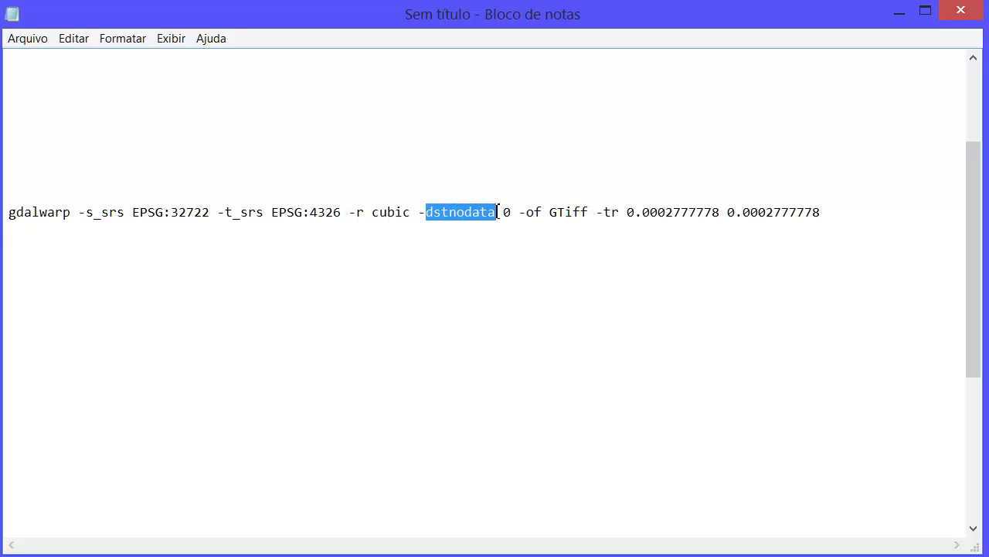
click(427, 212)
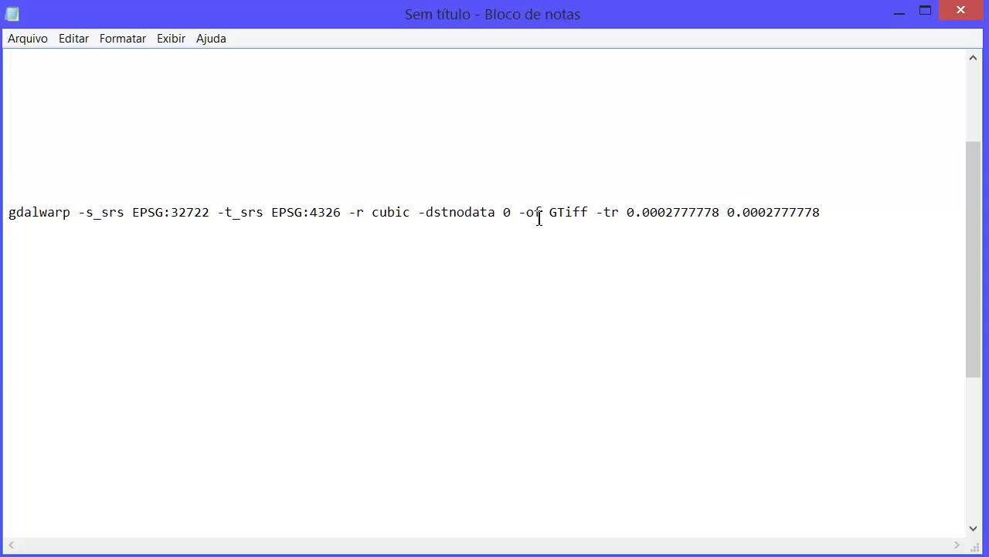
drag(519, 213, 591, 213)
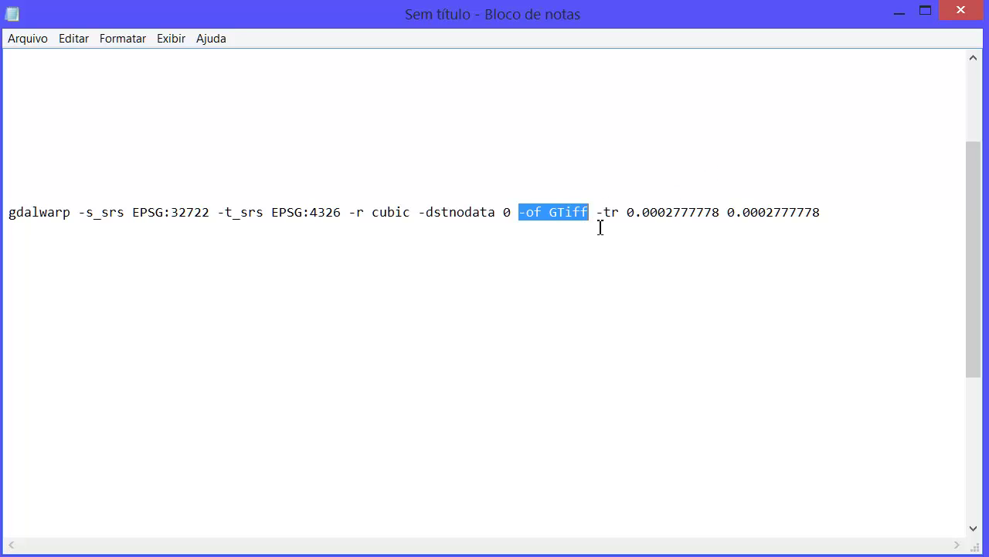
click(599, 214)
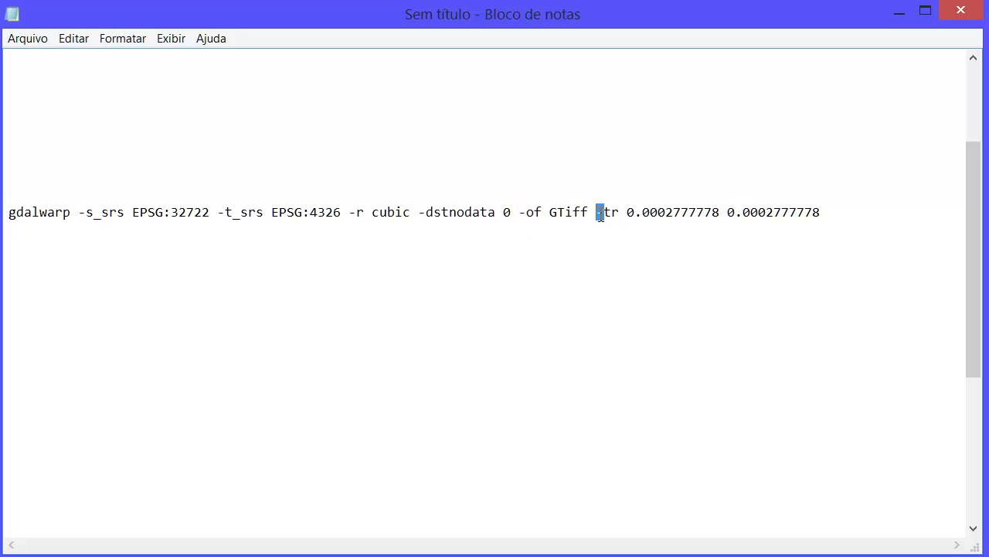
drag(599, 215, 827, 211)
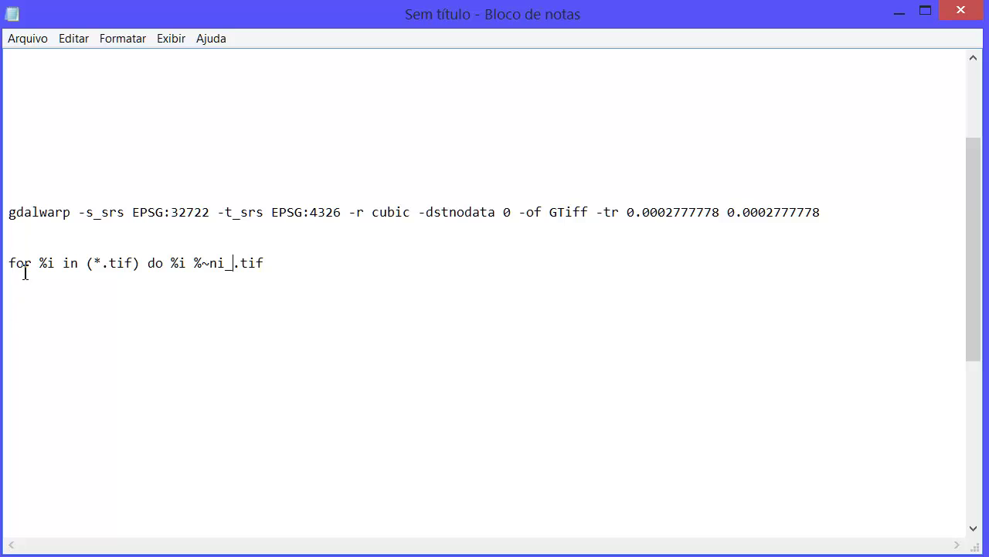
Step: Copy the full gdalwarp command into the for %i in (*.tif) loop, directly after do and before %i
drag(9, 263, 144, 266)
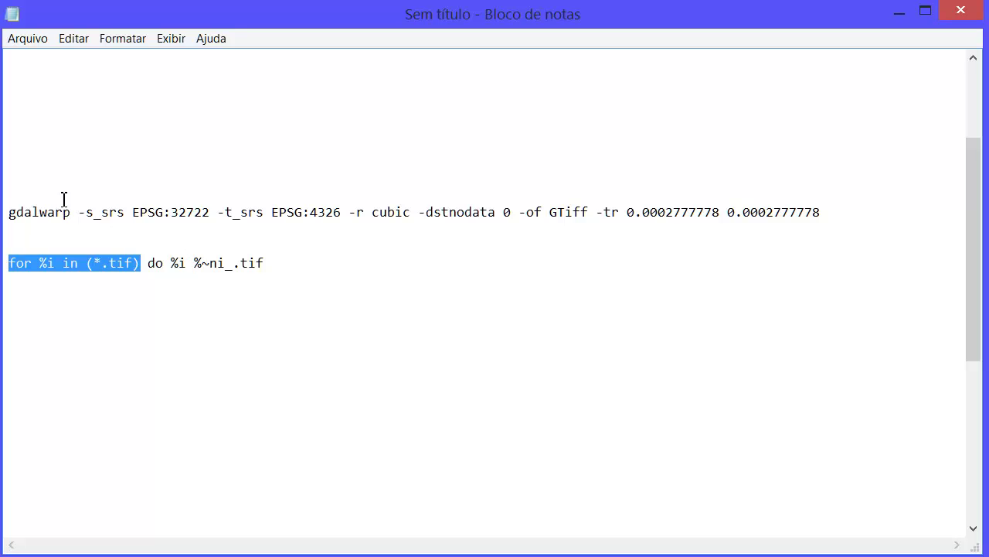
drag(824, 214, 14, 214)
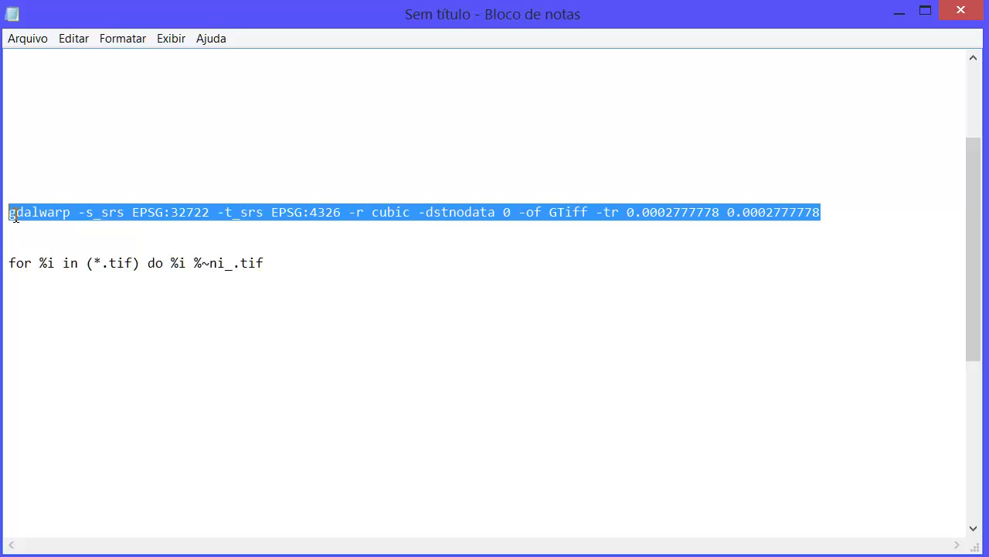
right_click(72, 217)
click(187, 270)
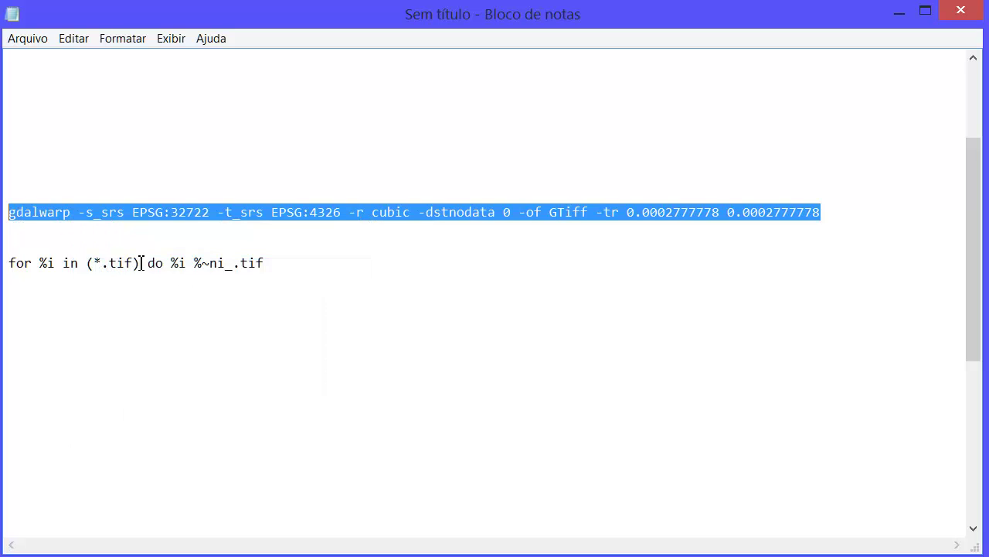
click(166, 263)
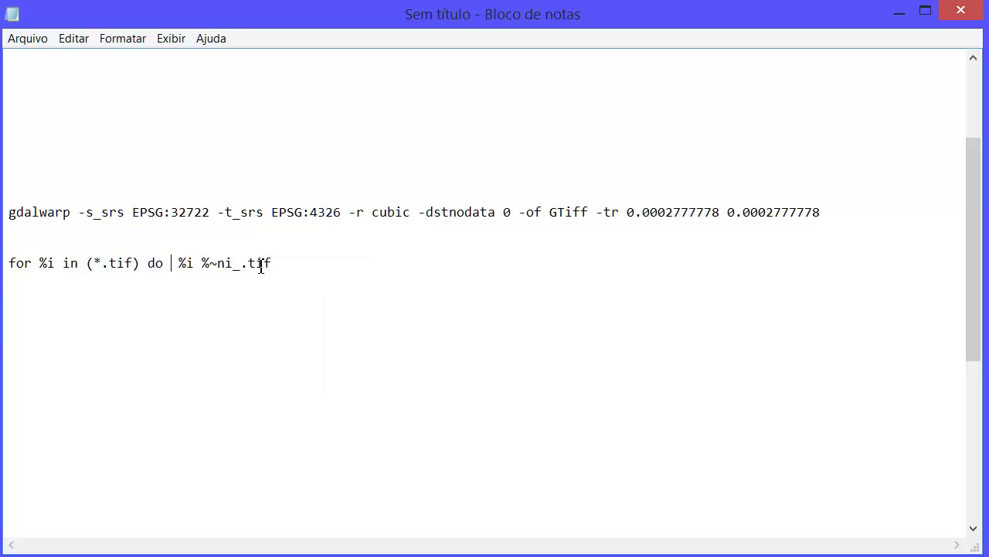
key(ctrl+v)
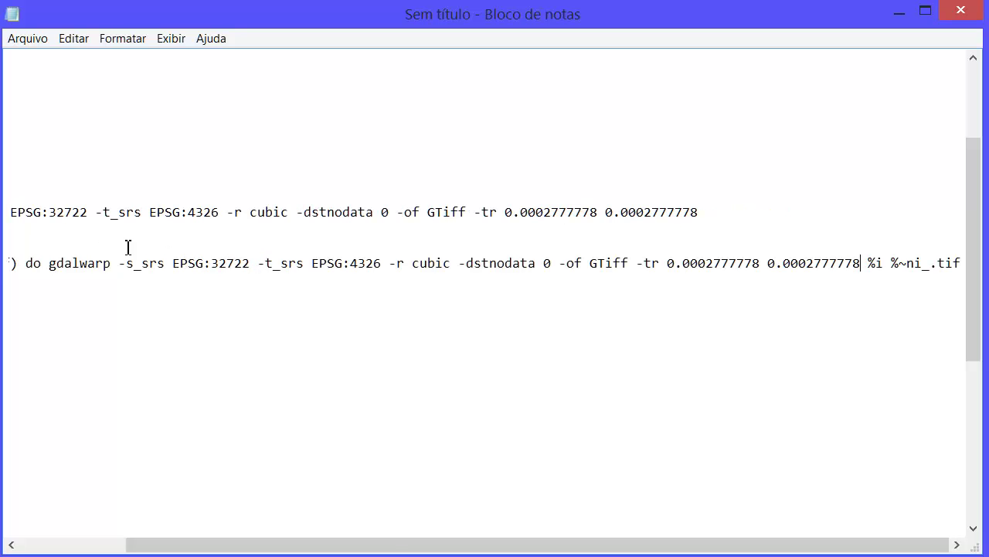
drag(389, 545, 240, 546)
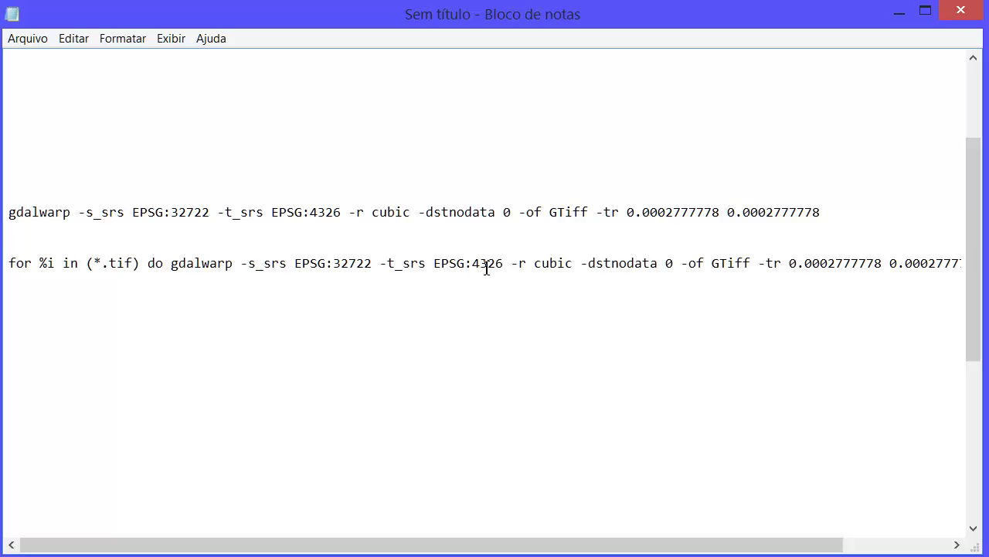
drag(642, 545, 850, 549)
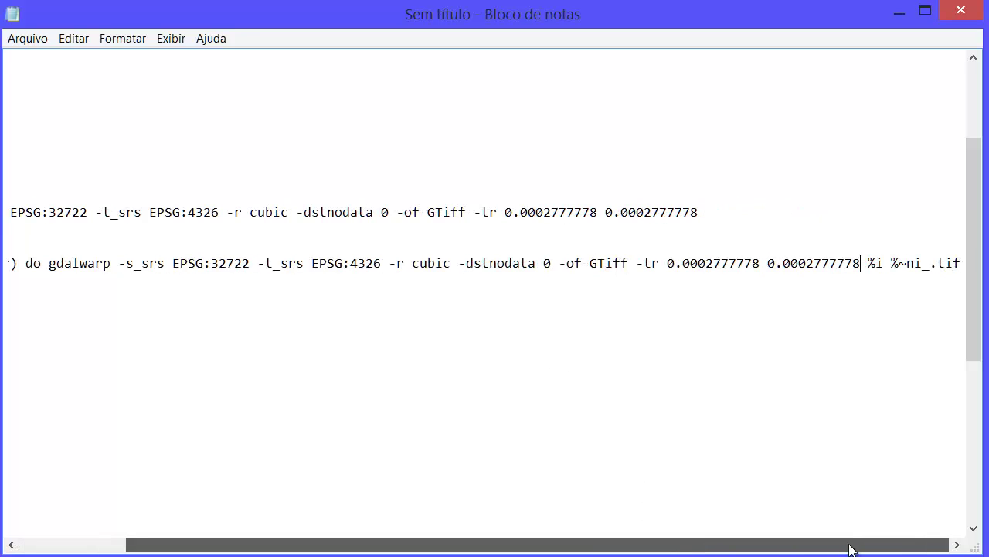
Step: Add the suffix LL to the loop's output name so it reads %~ni_LL.tif
drag(868, 263, 887, 267)
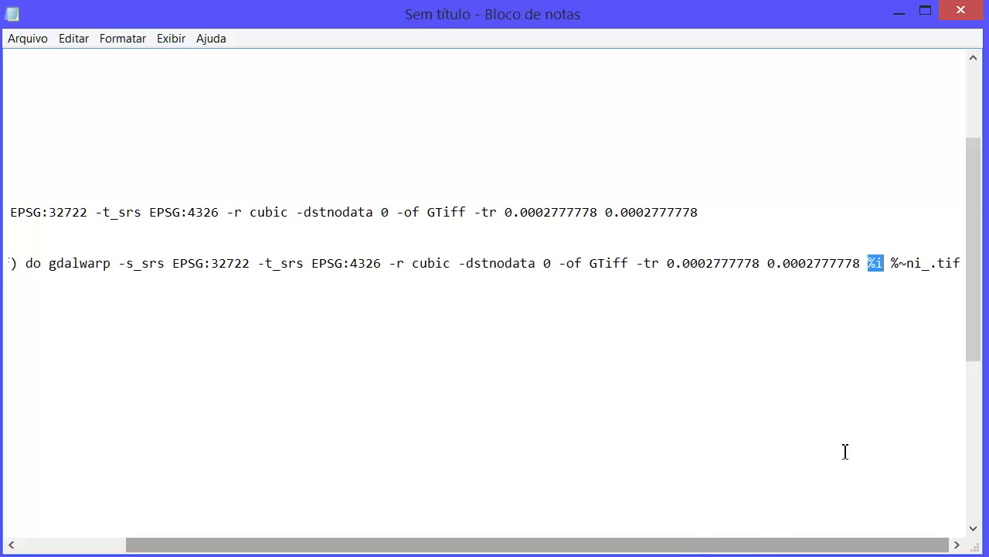
click(933, 263)
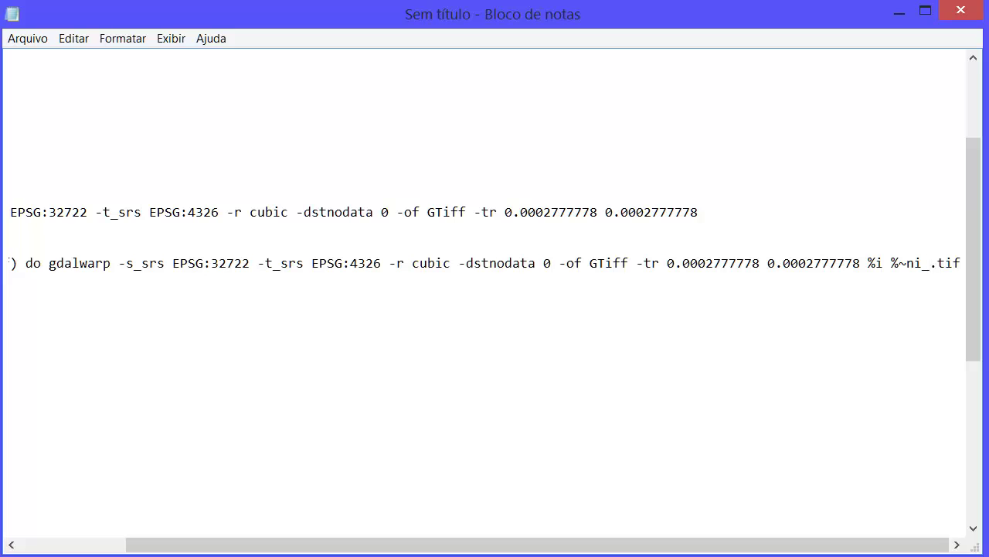
text(ll)
key(BackSpace)
key(BackSpace)
text(LL)
drag(817, 545, 927, 541)
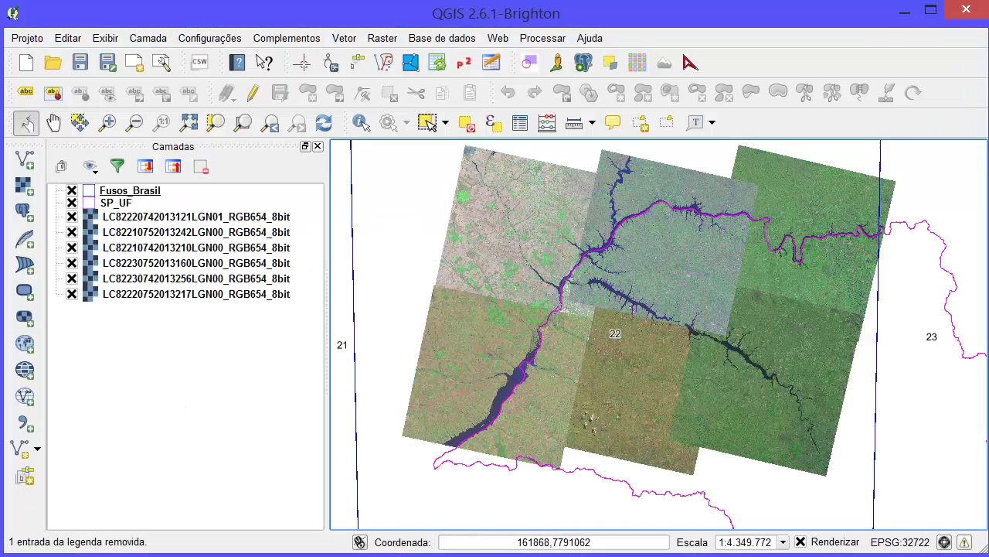
Step: Switch to File Explorer and delete the two RGB654_LL.tif files from C:\Imagem\04_REPROJECAO_LAT_LONG
key(alt+Tab)
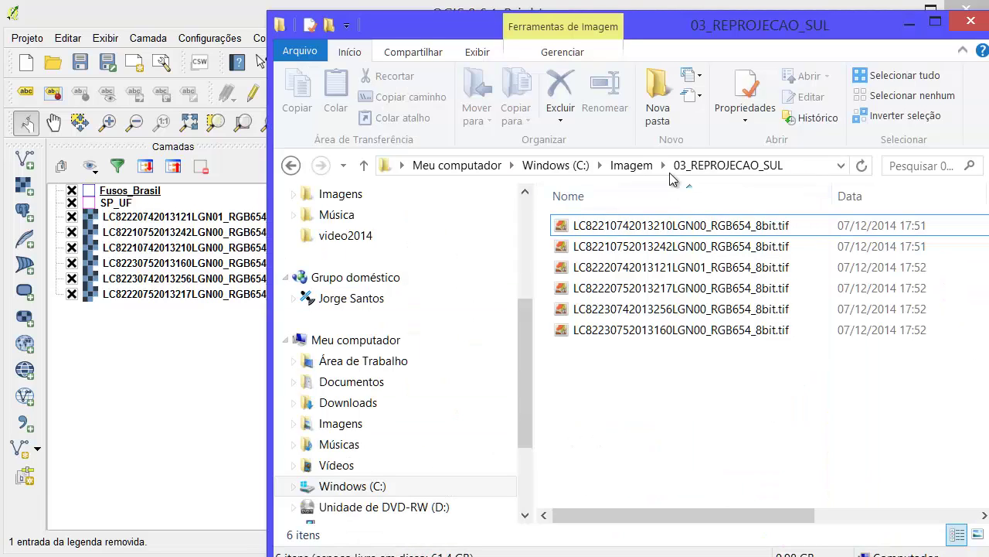
click(632, 165)
double_click(665, 309)
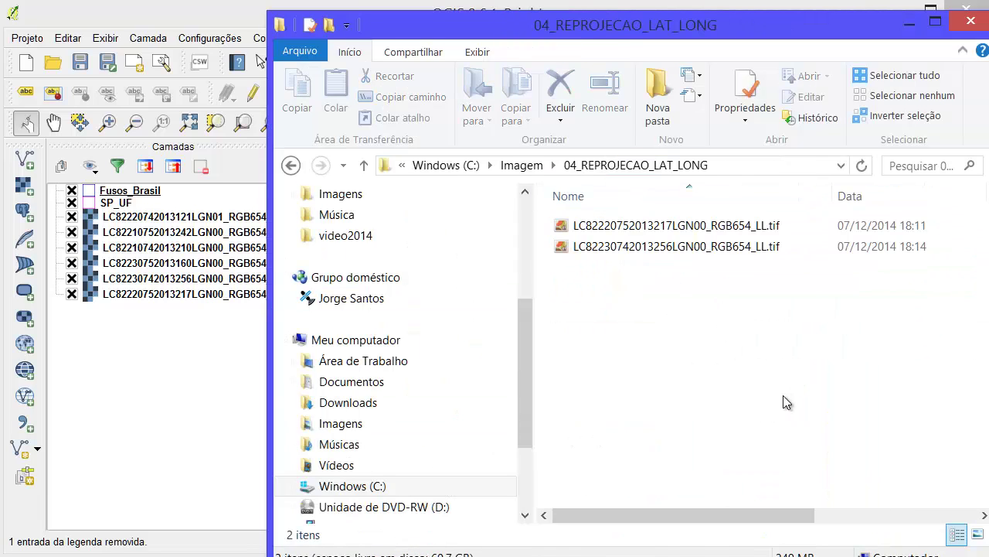
drag(742, 363, 510, 176)
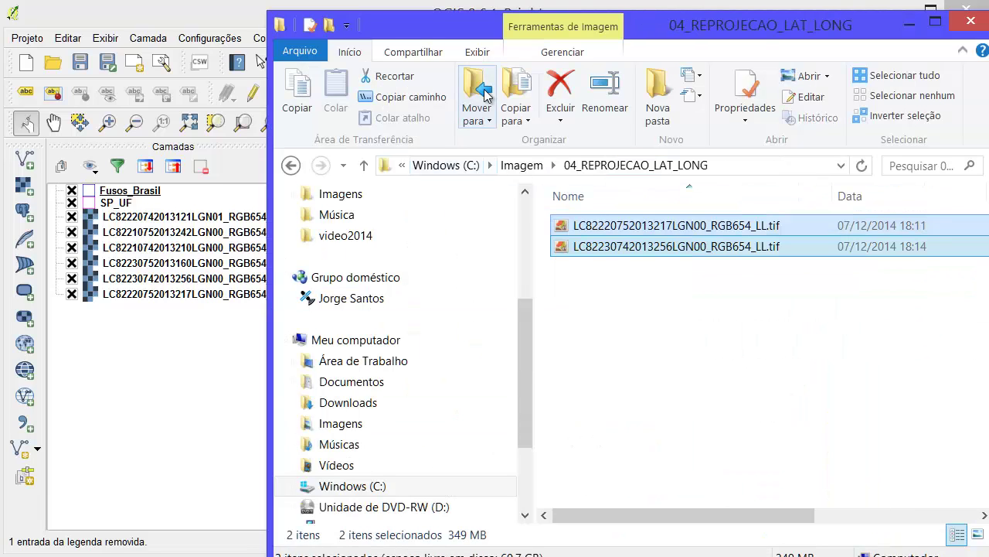
click(561, 87)
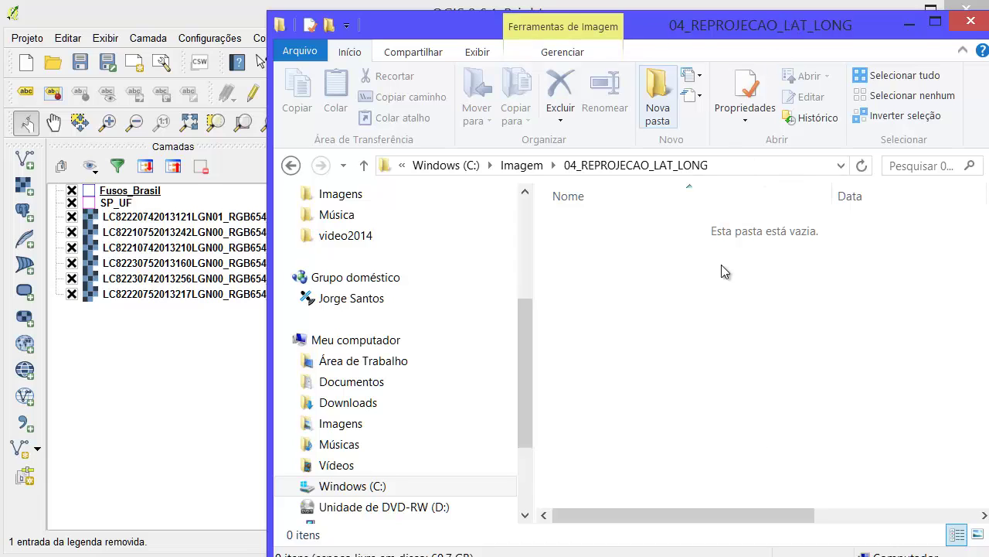
Step: Switch to the OSGeo4W shell, clear its output and begin a cd command
key(alt+Tab)
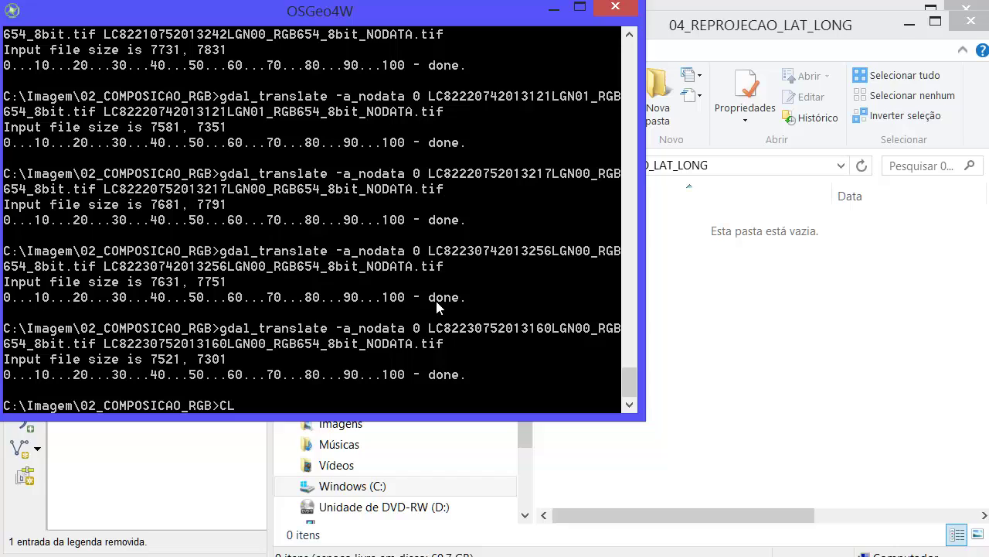
key(Return)
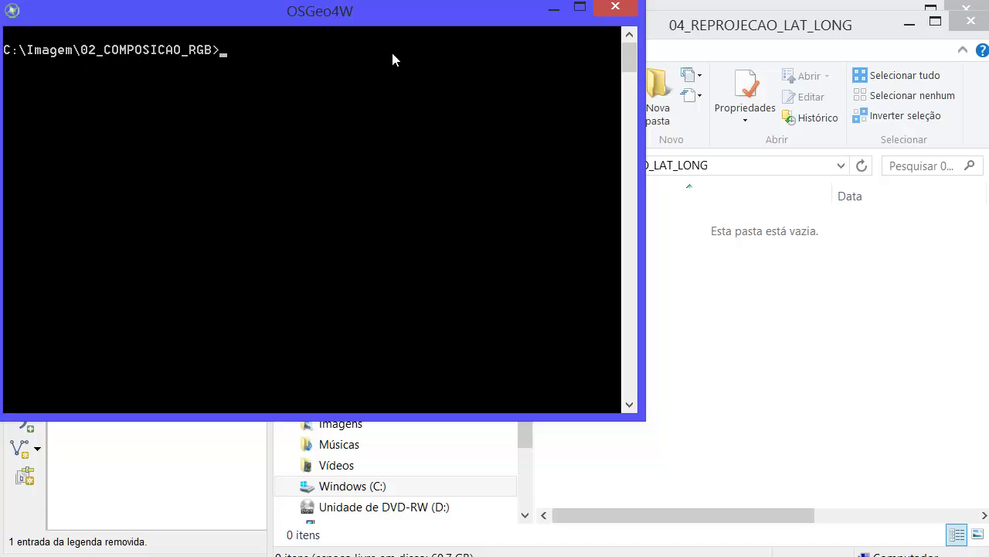
text(cd)
Step: Open the 03_REPROJECAO_SUL folder in File Explorer and copy its path, C:\Imagem\03_REPROJECAO_SUL
click(704, 346)
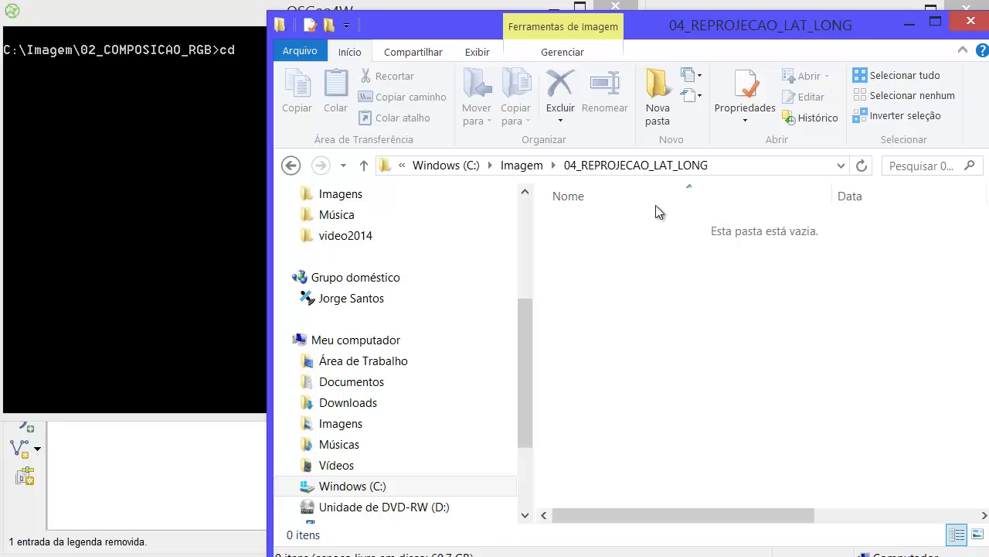
click(535, 165)
double_click(668, 290)
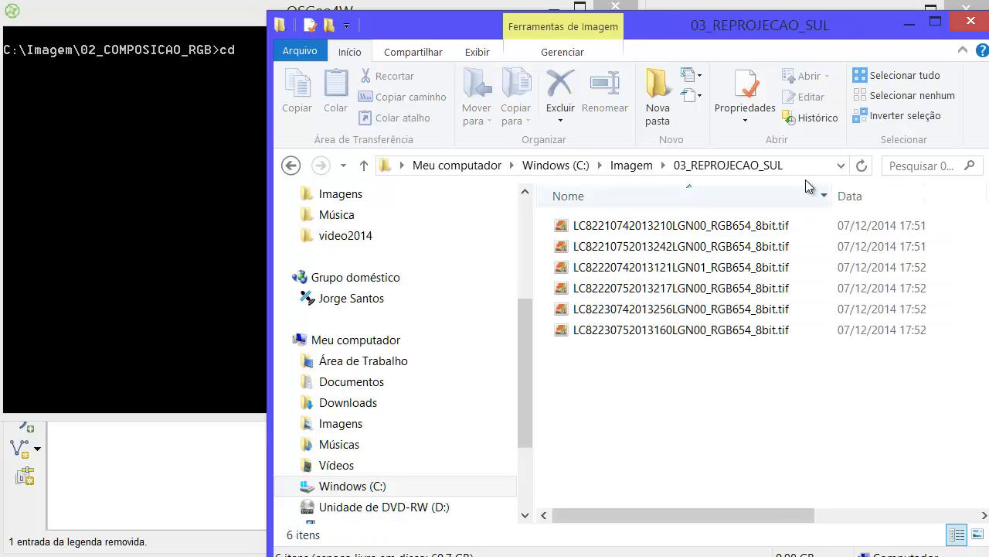
click(558, 167)
right_click(514, 166)
click(531, 214)
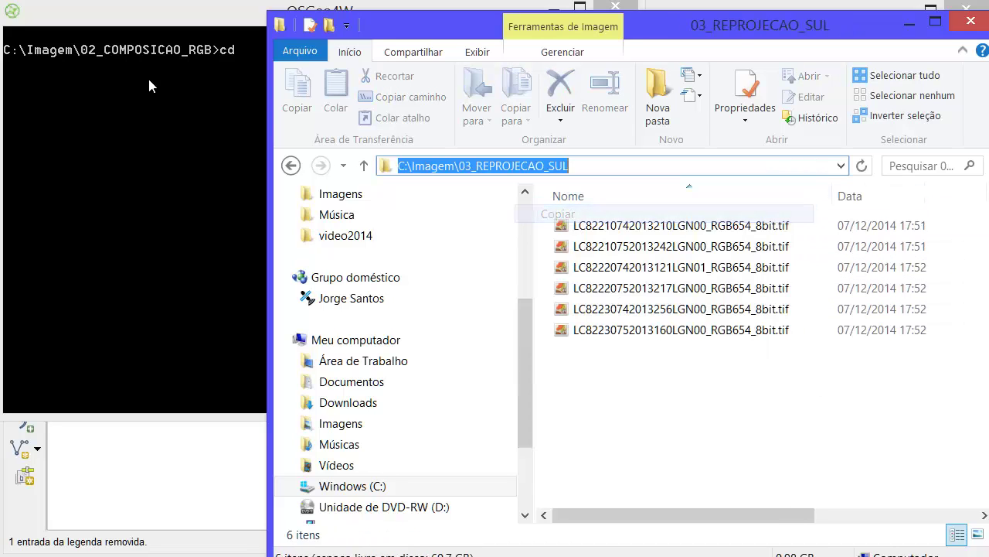
Step: Change the OSGeo4W shell's working directory to C:\Imagem\03_REPROJECAO_SUL
click(148, 76)
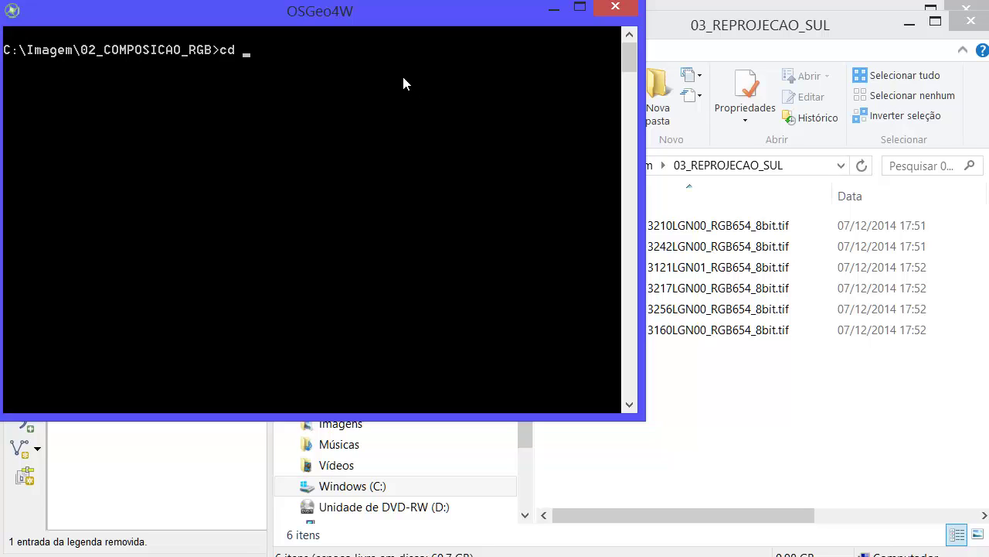
right_click(404, 78)
key(Return)
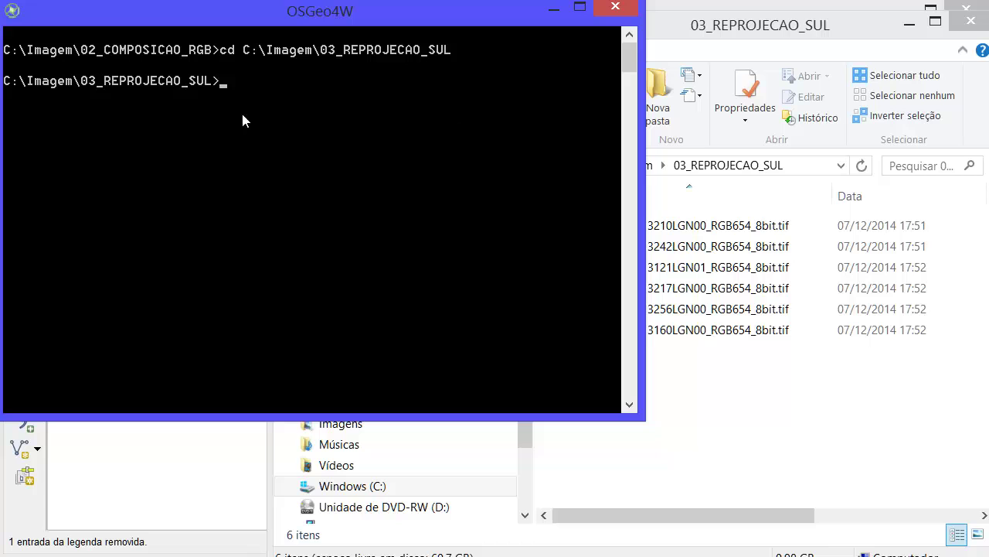
Step: Check the editing options in the OSGeo4W shell's properties
click(12, 10)
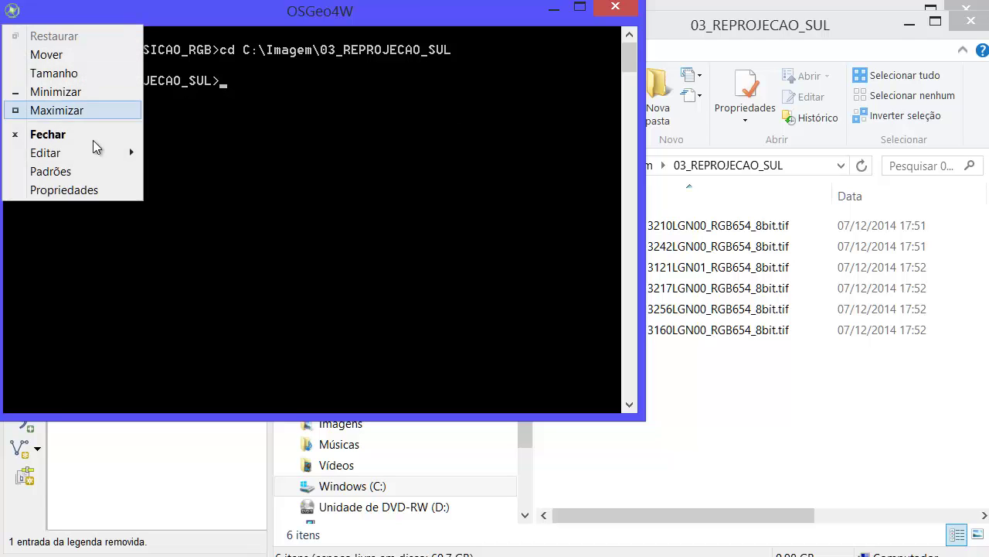
mouse_move(108, 164)
click(67, 189)
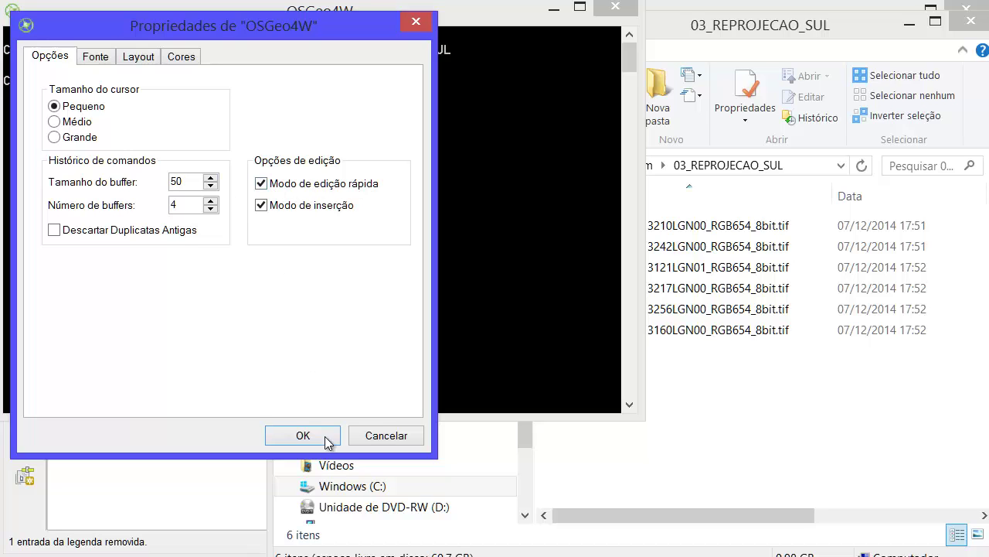
click(384, 435)
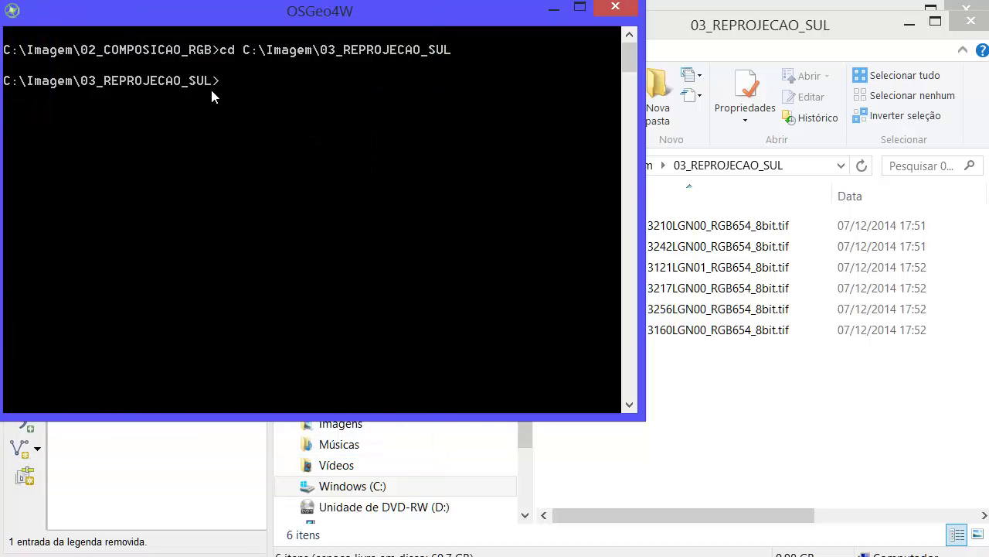
Step: Switch to Notepad and copy the complete gdalwarp loop line ending in %i %~ni_LL.tif
click(797, 25)
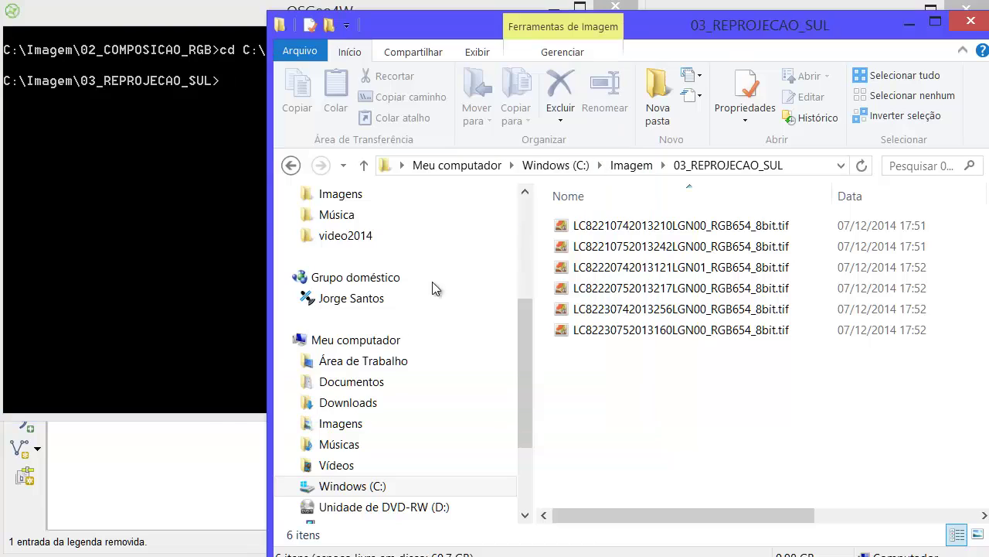
click(210, 426)
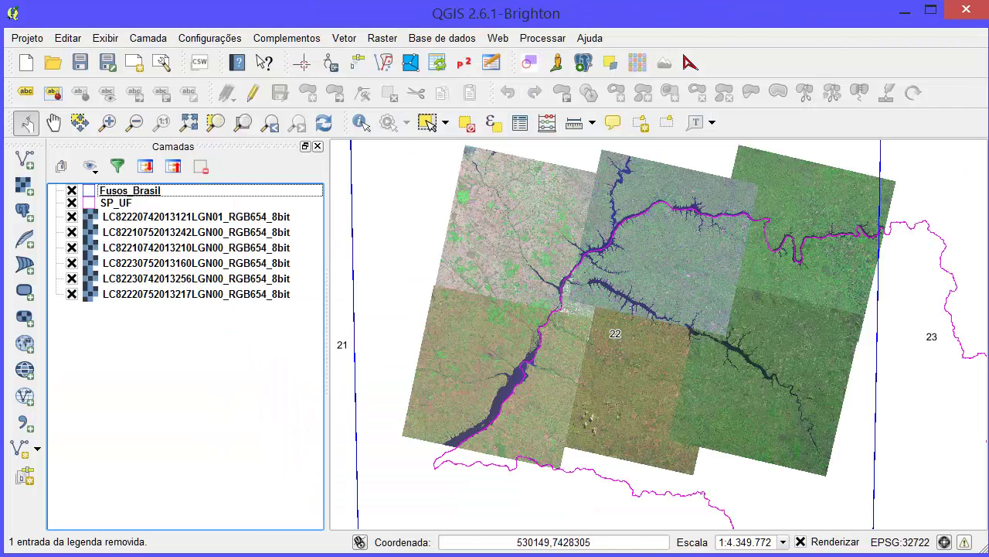
key(alt+Tab)
drag(425, 545, 128, 403)
drag(8, 263, 981, 263)
right_click(981, 265)
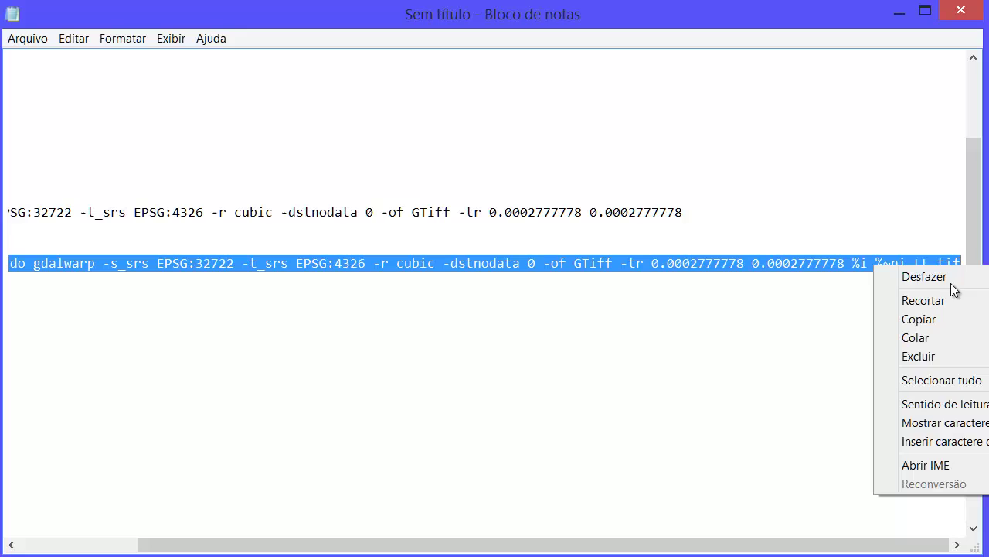
click(976, 319)
click(897, 14)
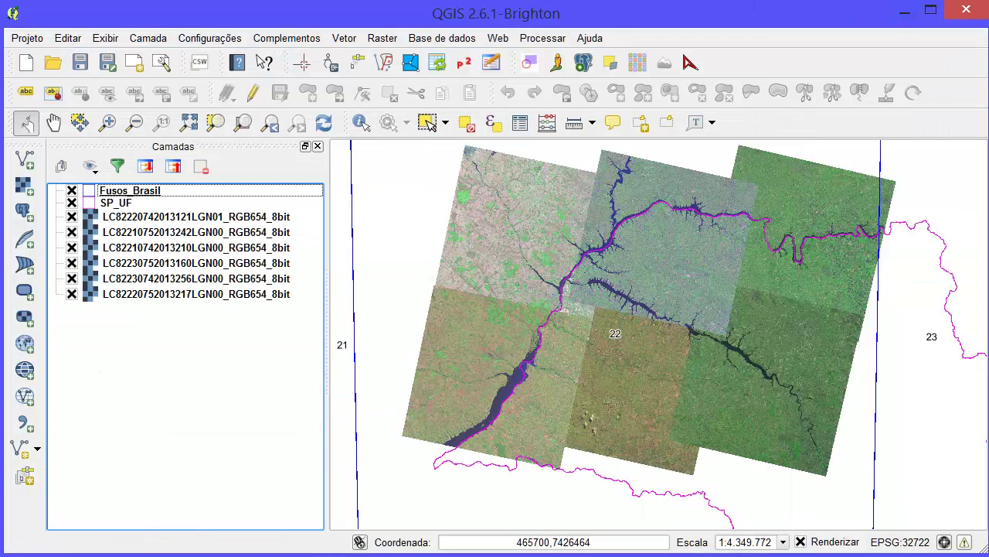
Step: Return to the OSGeo4W shell, insert the copied gdalwarp loop and run it on all TIFs in 03_REPROJECAO_SUL
key(alt+Tab)
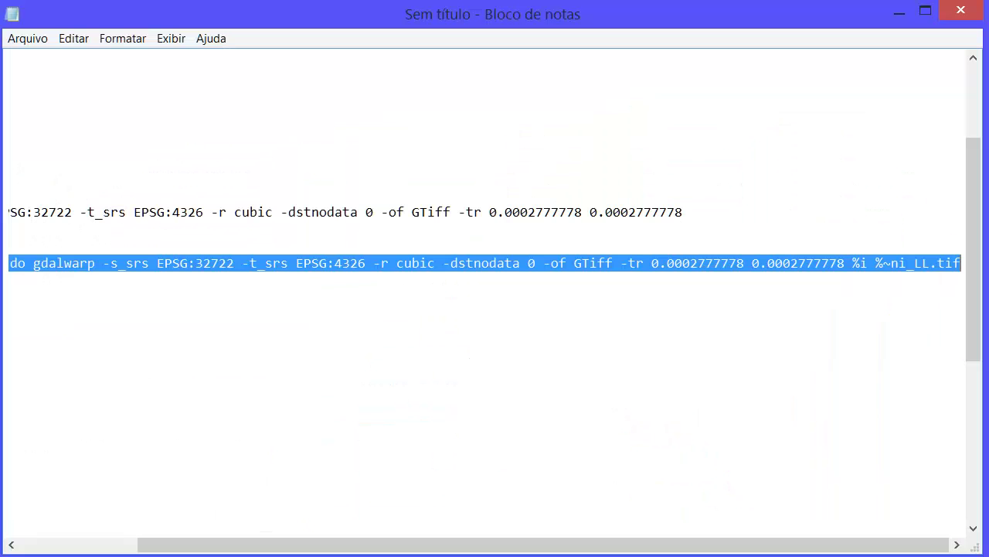
click(446, 415)
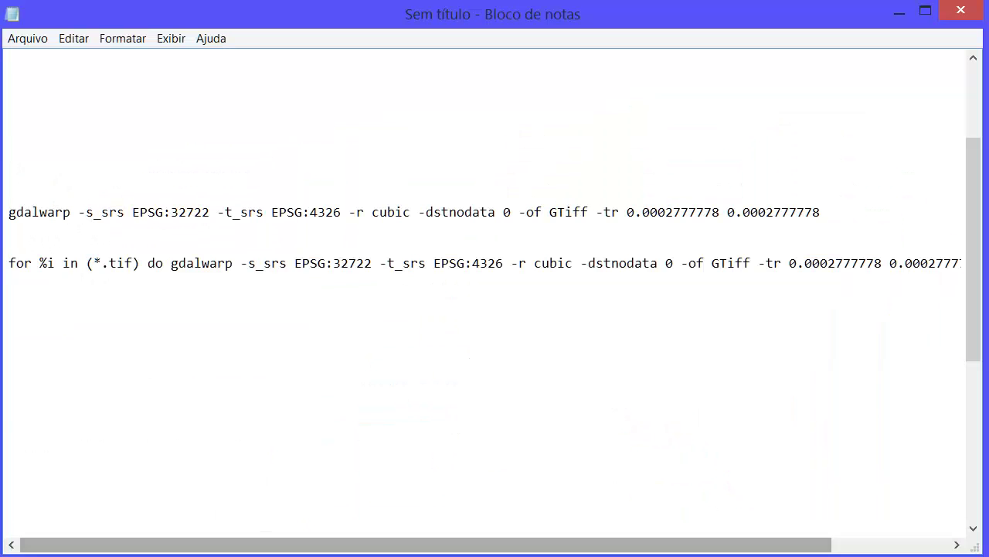
key(alt+Tab)
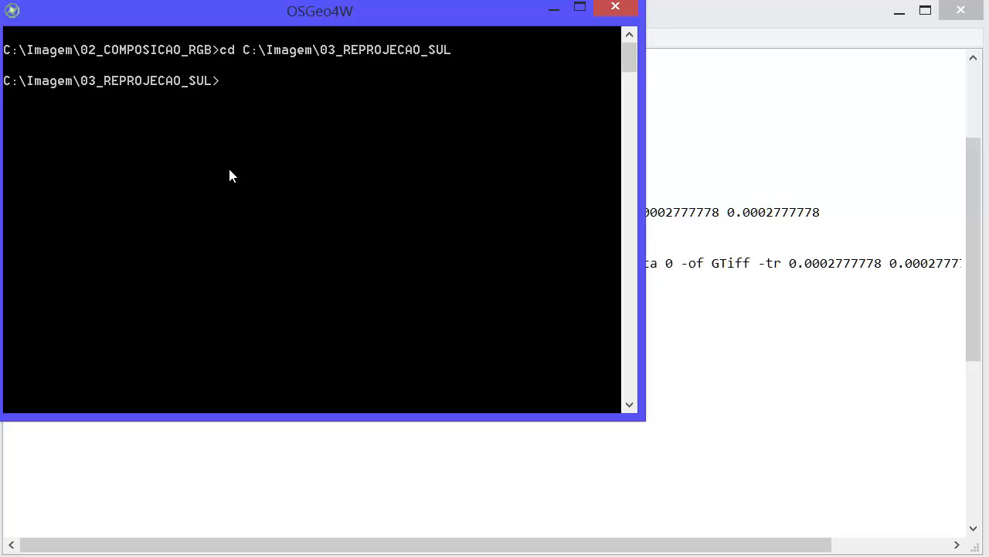
right_click(302, 87)
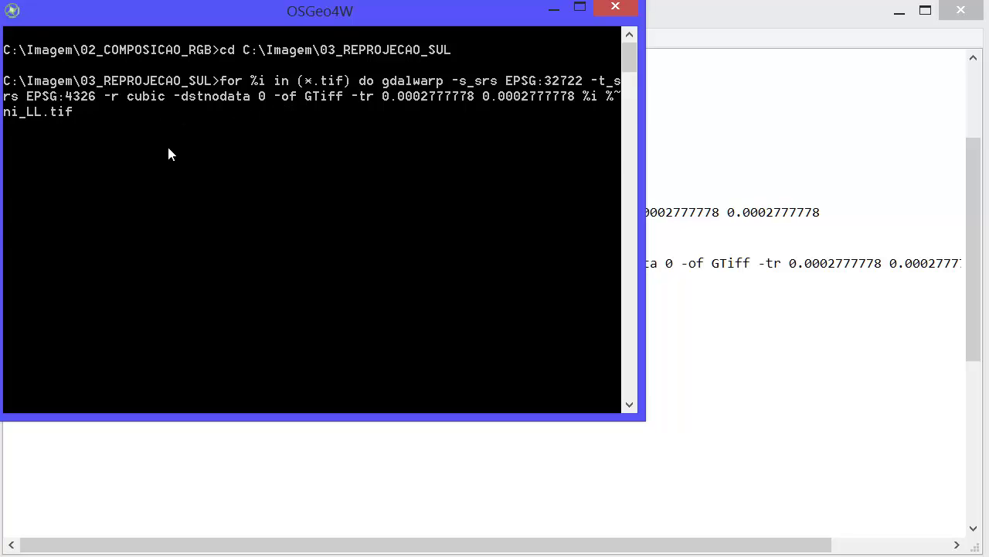
key(Return)
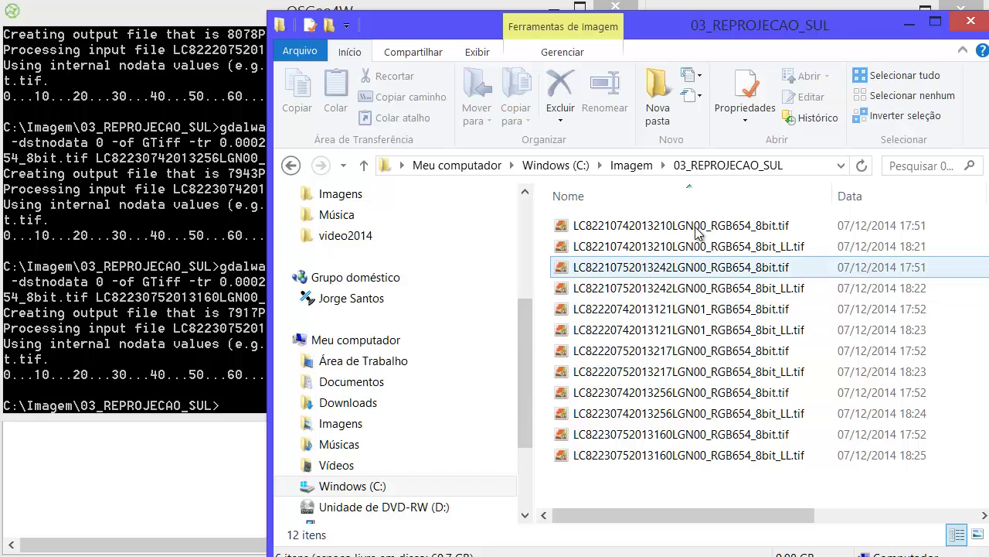
Step: In File Explorer, move the six RGB654_8bit_LL.tif files from 03_REPROJECAO_SUL to C:\Imagem\04_REPROJECAO_LAT_LONG
click(874, 201)
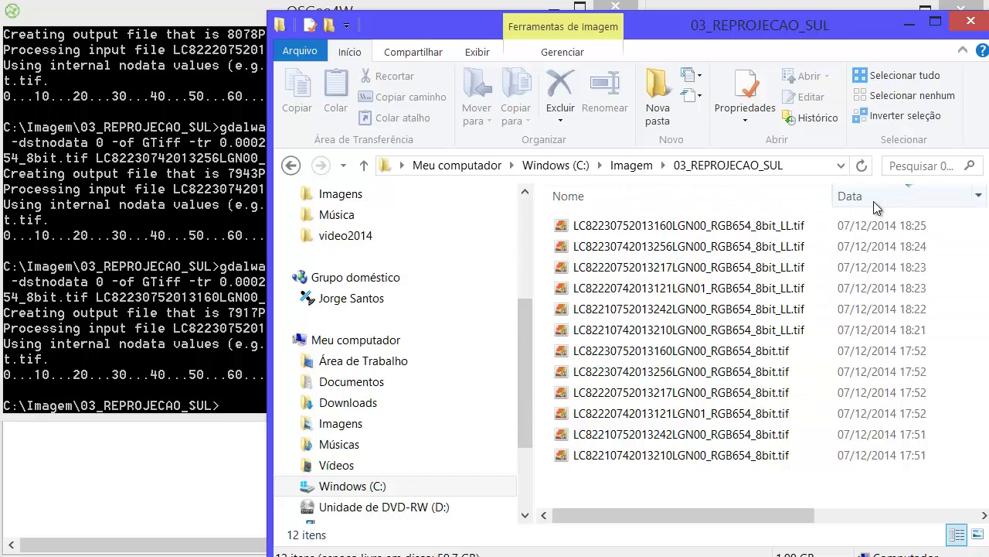
click(798, 327)
key(shift+Up)
key(shift+Up)
key(shift+Up)
key(shift+Up)
key(shift+Up)
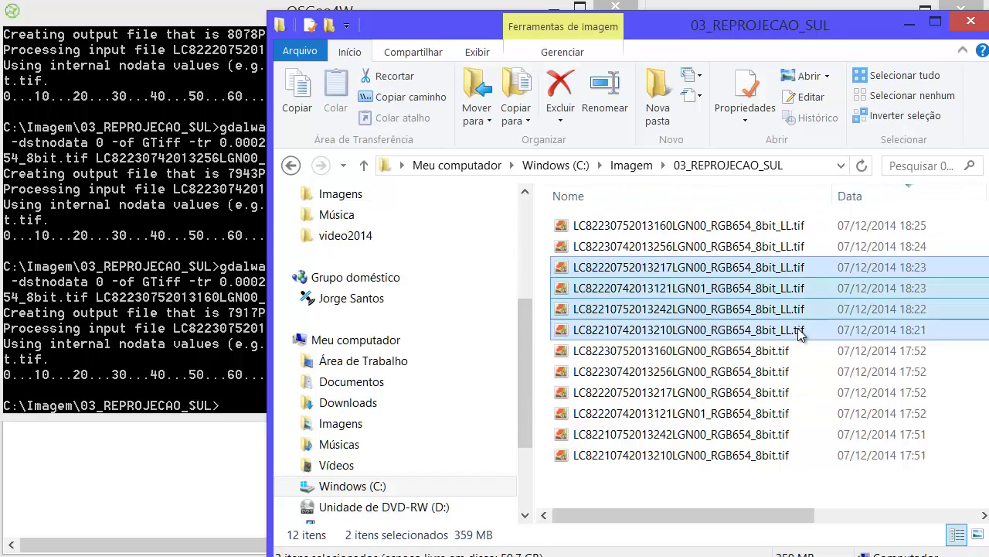
right_click(678, 263)
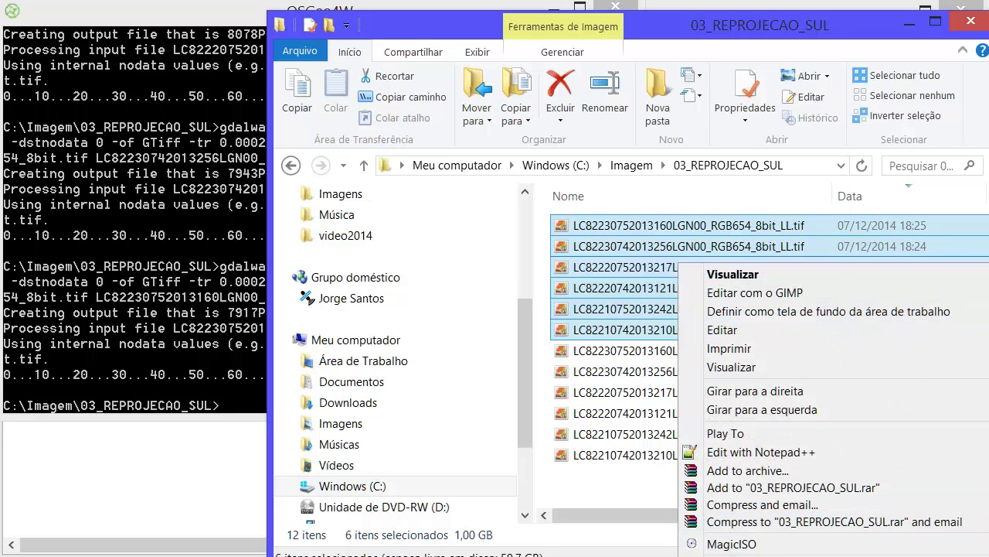
click(728, 555)
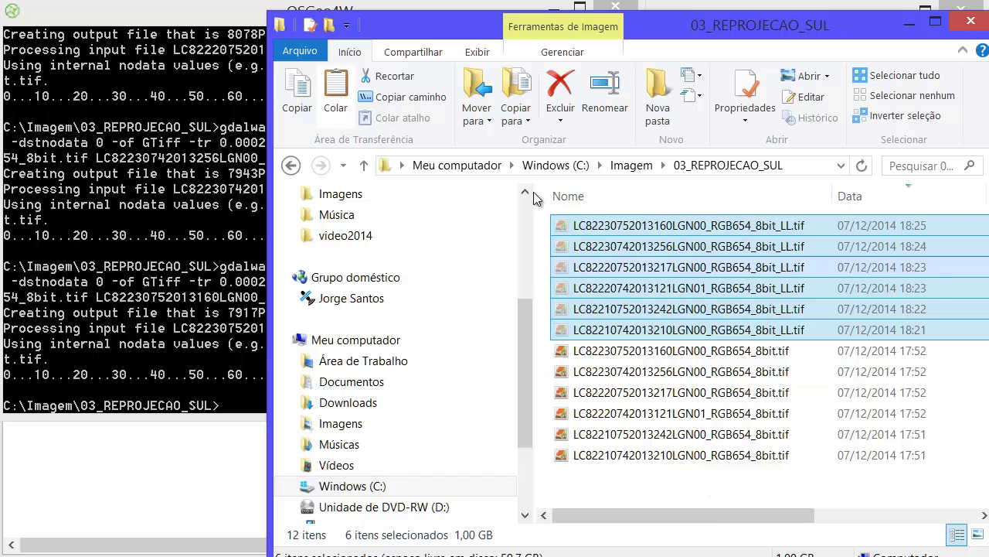
click(635, 166)
double_click(655, 338)
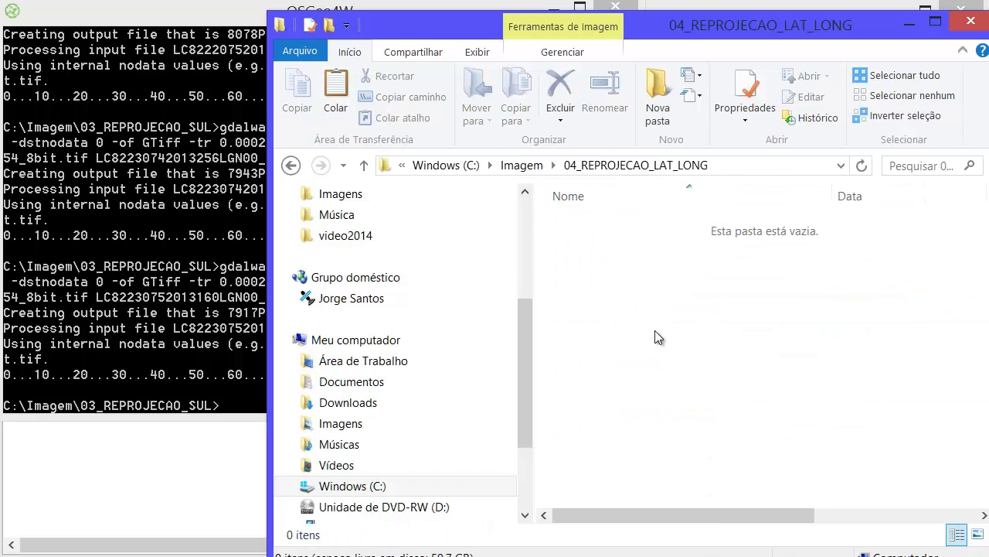
click(335, 96)
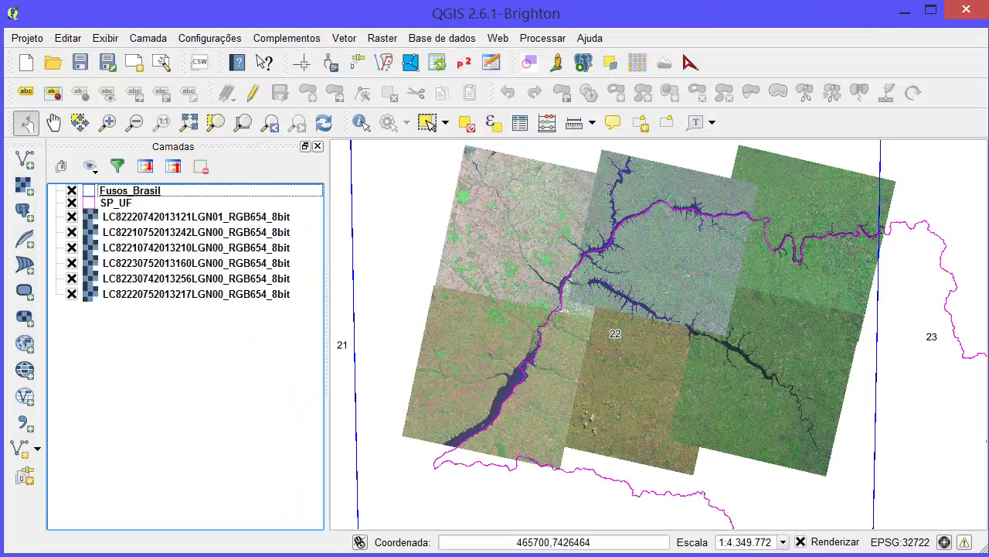
Step: Switch to QGIS, start a new project without saving the current one, and add the six _LL.tif rasters from 04_REPROJECAO_LAT_LONG
click(28, 63)
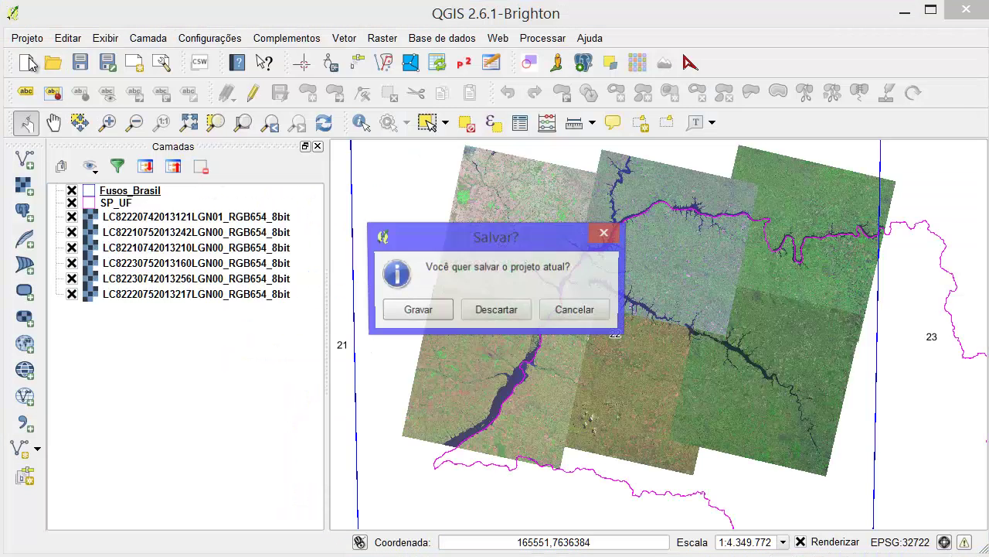
click(506, 319)
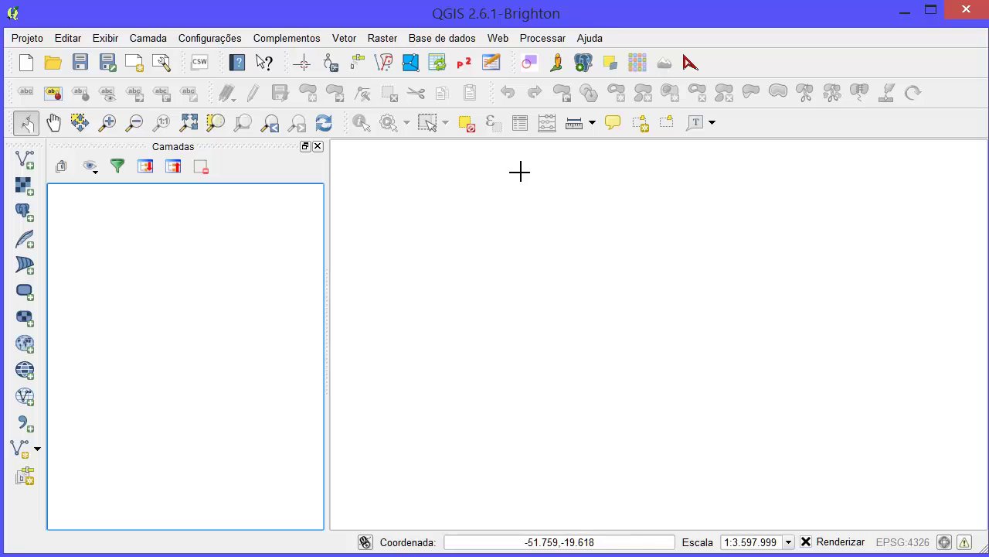
click(24, 187)
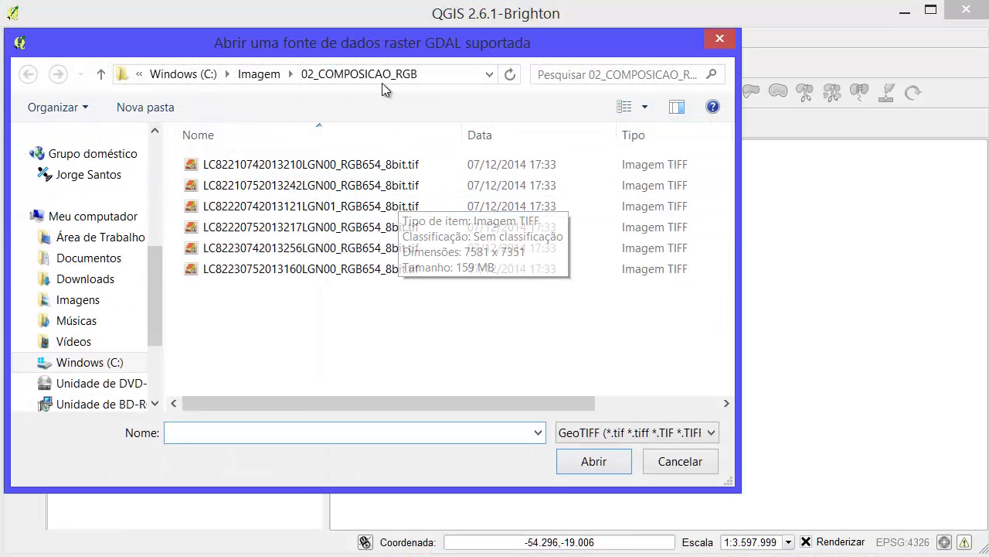
click(277, 77)
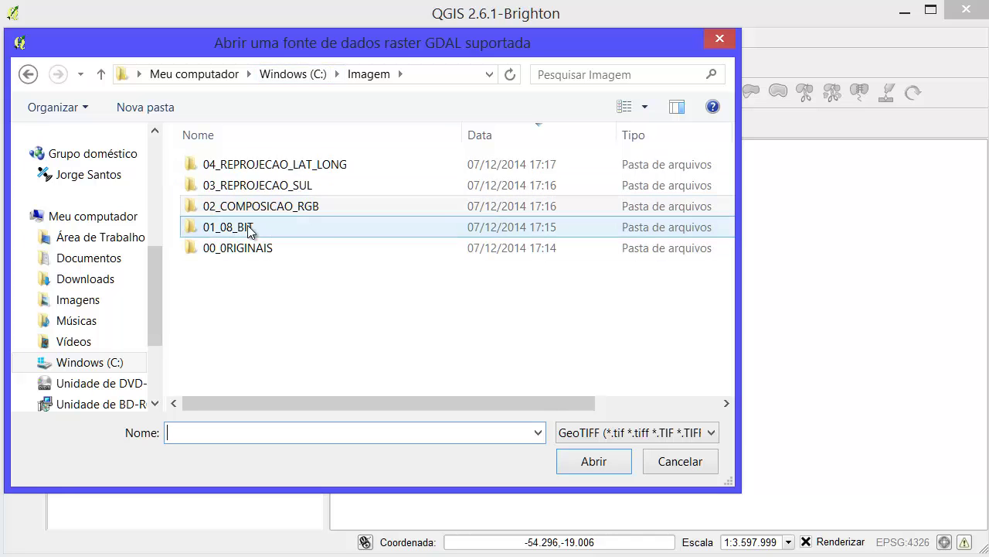
click(379, 135)
click(303, 256)
double_click(303, 256)
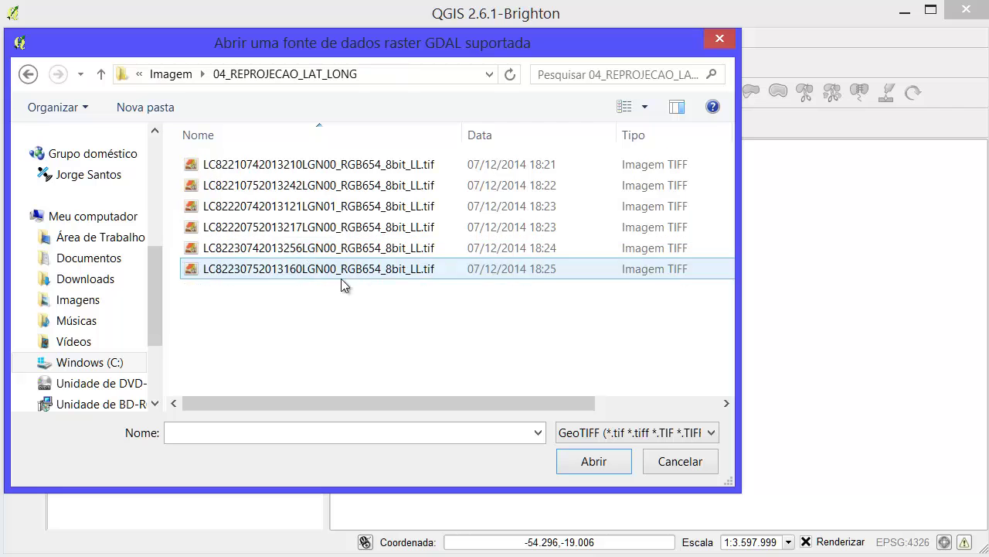
drag(390, 319, 305, 167)
click(592, 462)
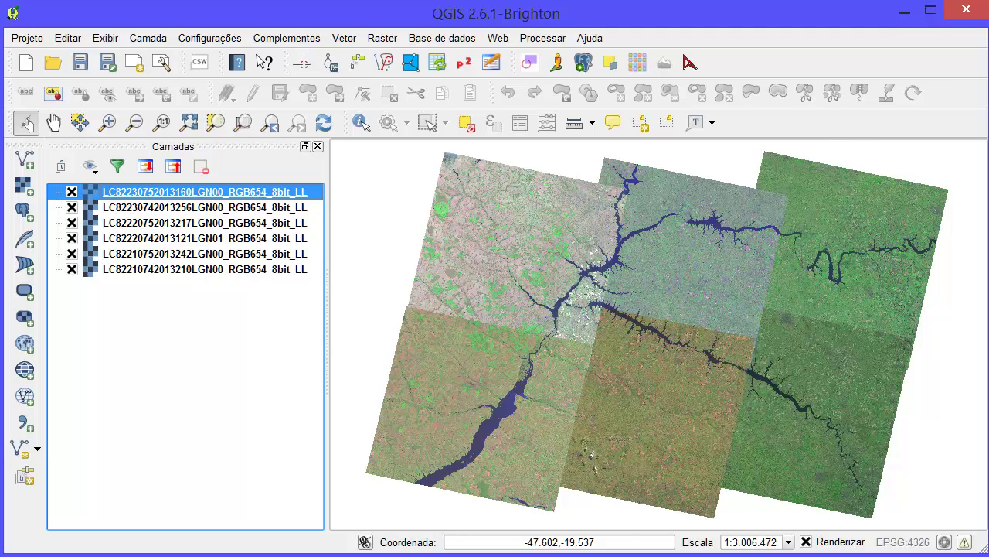
Step: Switch to File Explorer and add Fusos_Brasil.shp from C:\BASE_CART to the QGIS project above the rasters
key(alt+Tab)
click(375, 486)
click(608, 287)
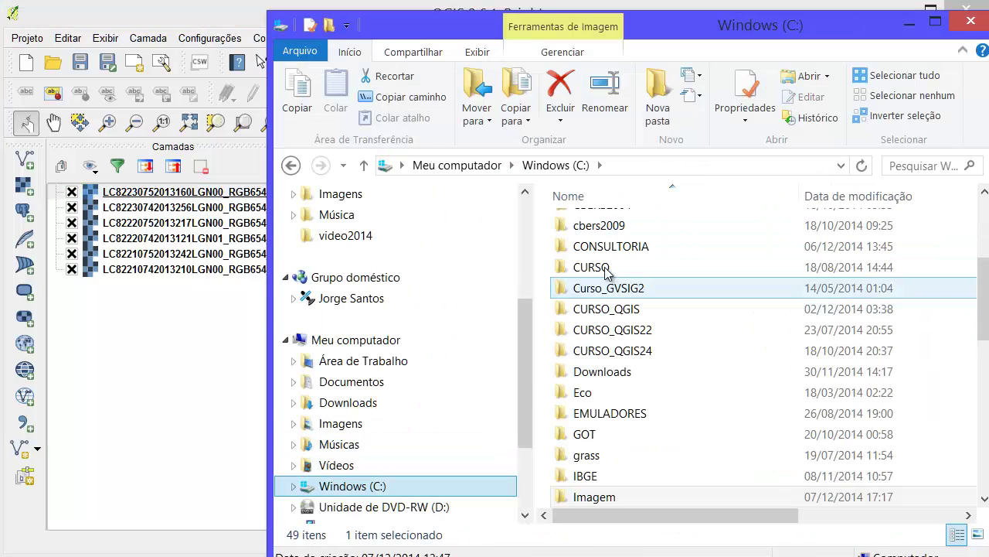
click(593, 248)
scroll(587, 245, up, 2)
double_click(602, 270)
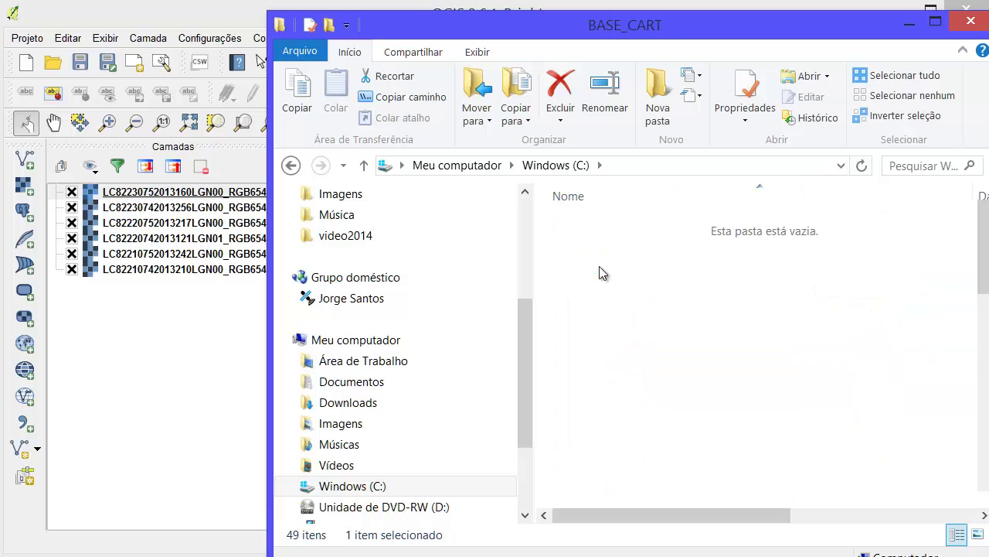
scroll(619, 309, down, 1)
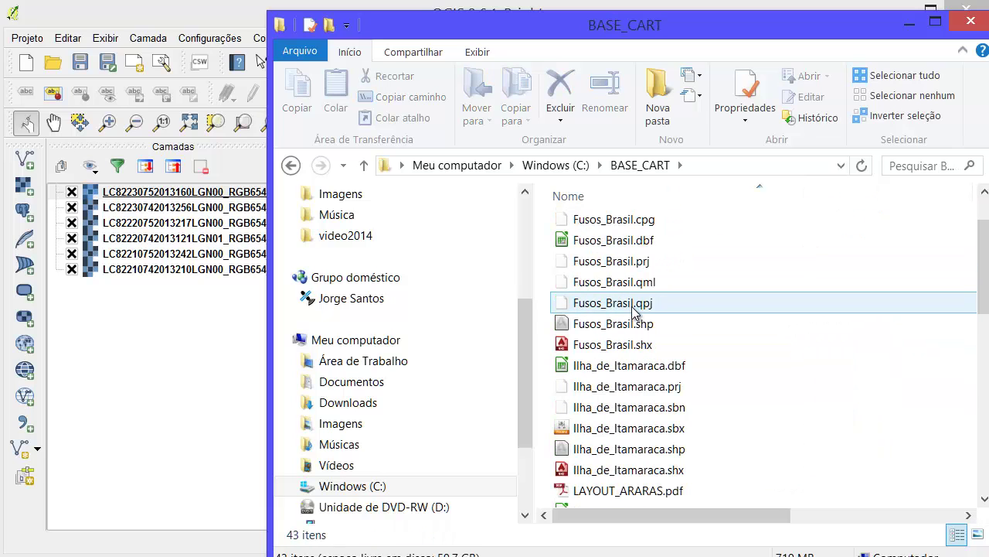
scroll(630, 309, up, 1)
scroll(627, 305, down, 2)
click(613, 268)
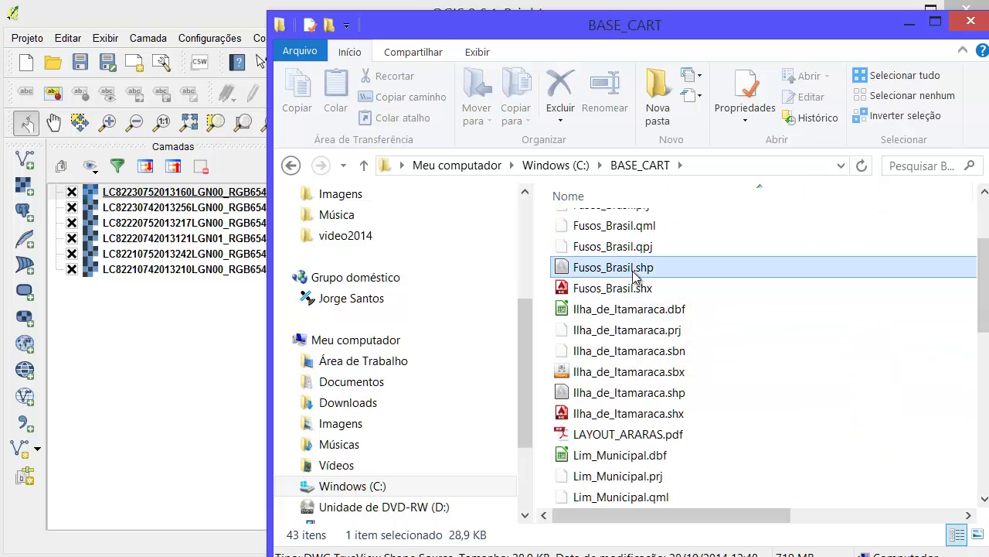
drag(613, 276, 187, 195)
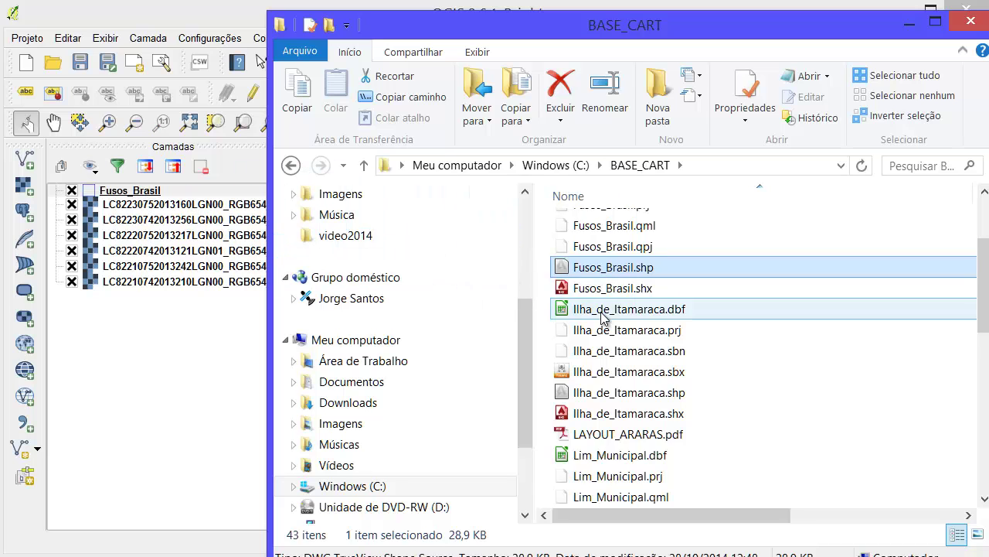
Step: Add SP_UF.shp from C:\BASE_CART\ANTIGA to the QGIS project as the uppermost layer
click(603, 317)
scroll(602, 278, up, 3)
double_click(591, 224)
scroll(618, 387, down, 15)
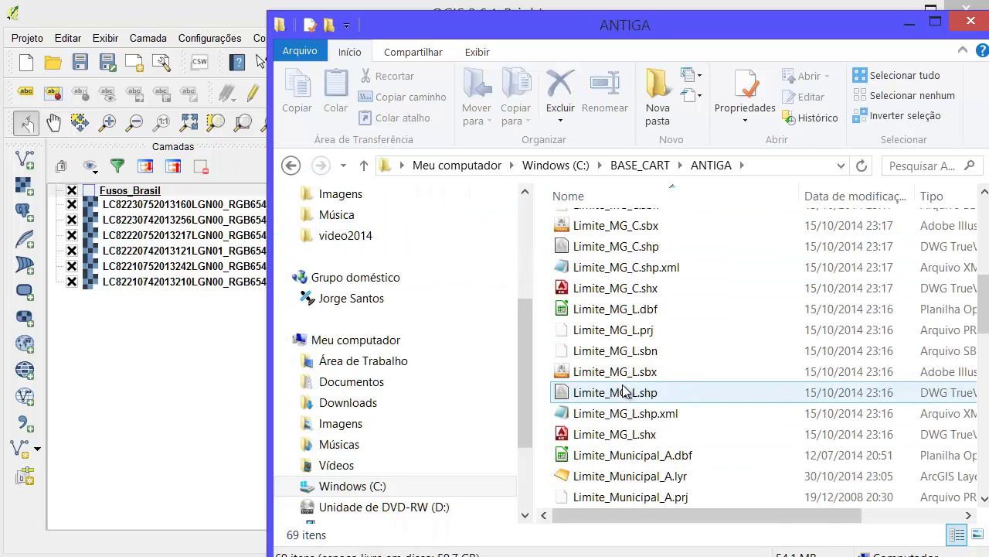
drag(628, 346, 155, 207)
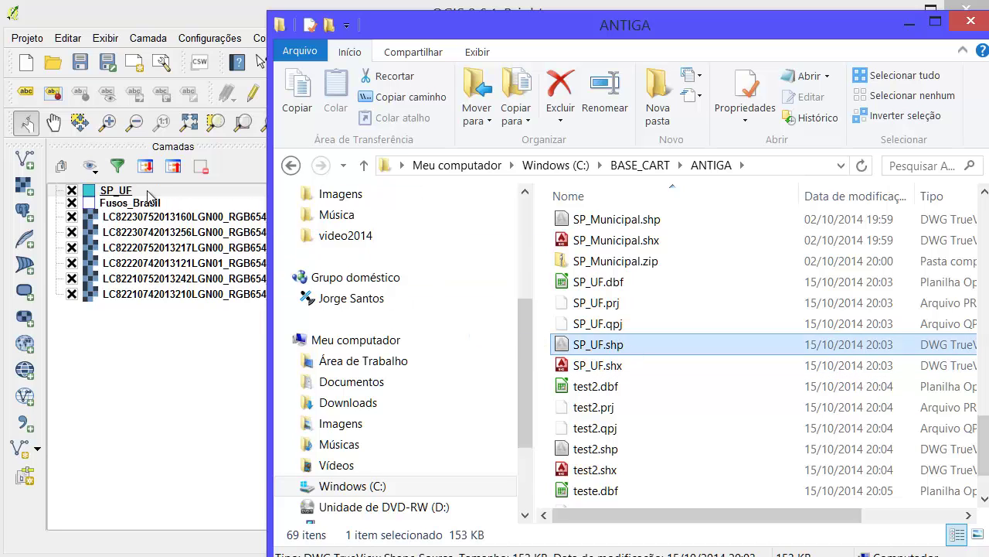
Step: Style the SP_UF layer with the simb1 symbol so only its outline is drawn over the scenes
double_click(127, 193)
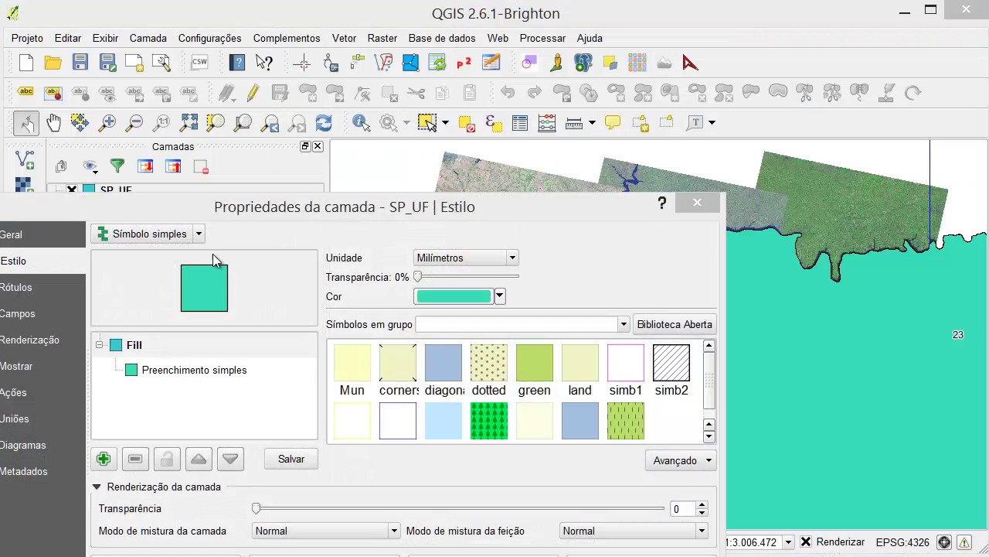
click(653, 370)
click(596, 368)
click(619, 374)
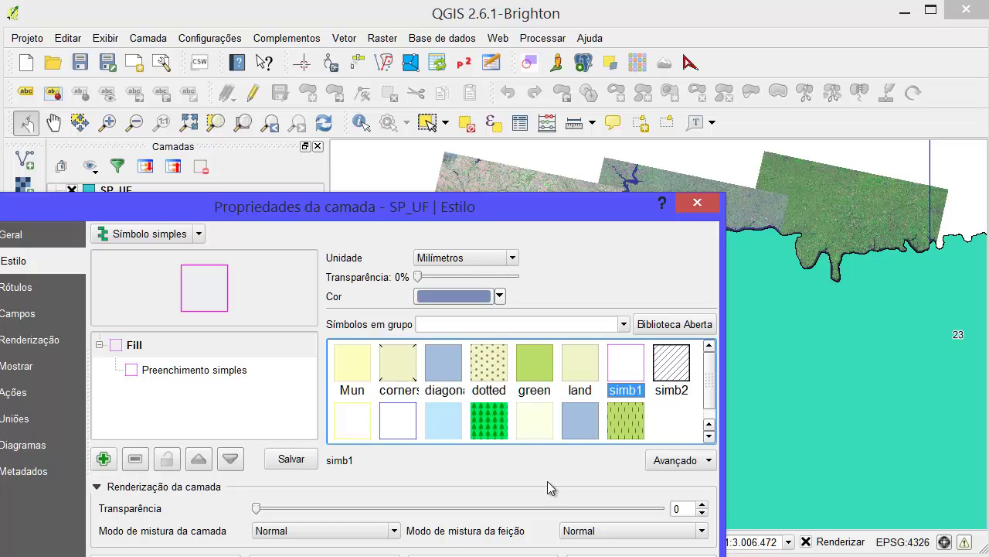
key(Return)
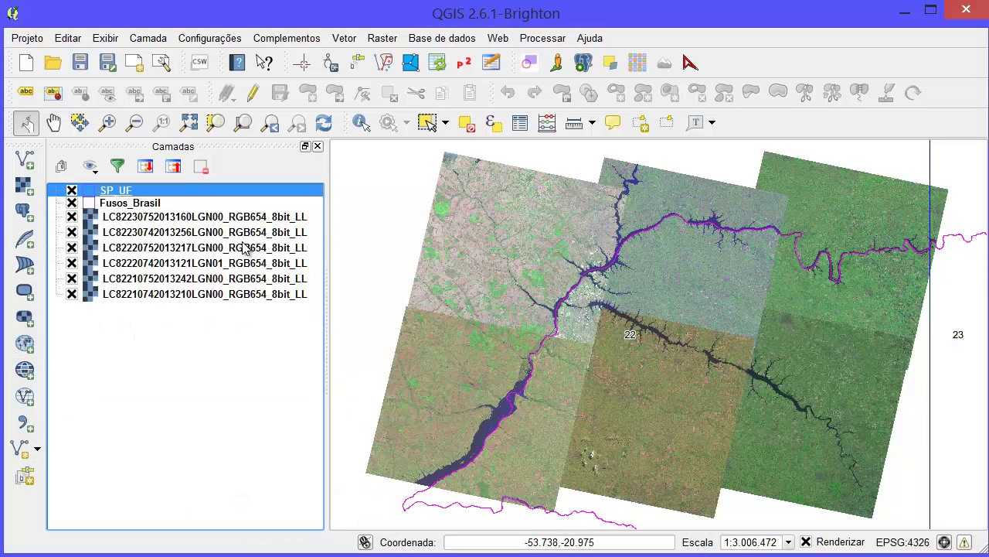
Step: Zoom the map to the SP_UF layer extent and compare the six reprojected scenes with the state boundary and UTM zones
right_click(132, 192)
click(156, 198)
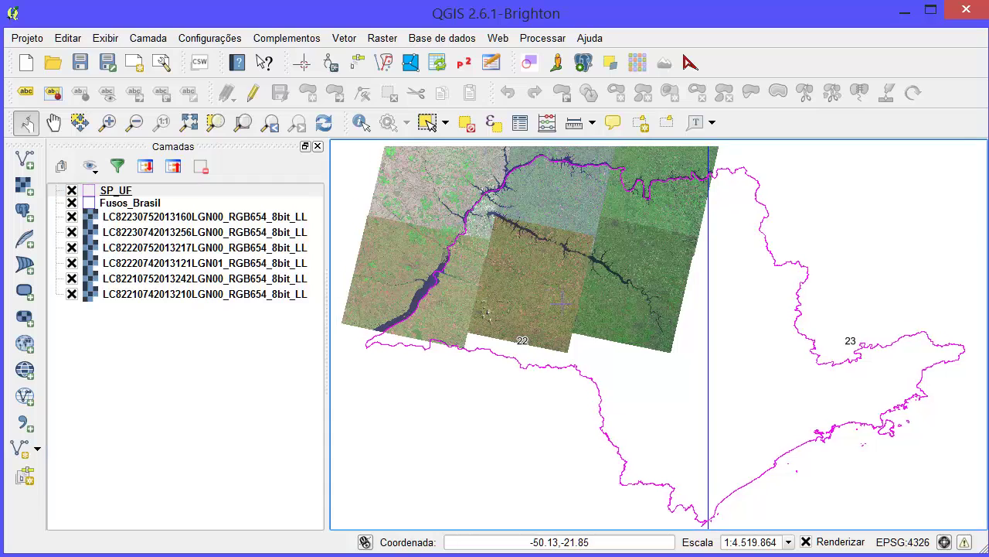
scroll(608, 310, down, 1)
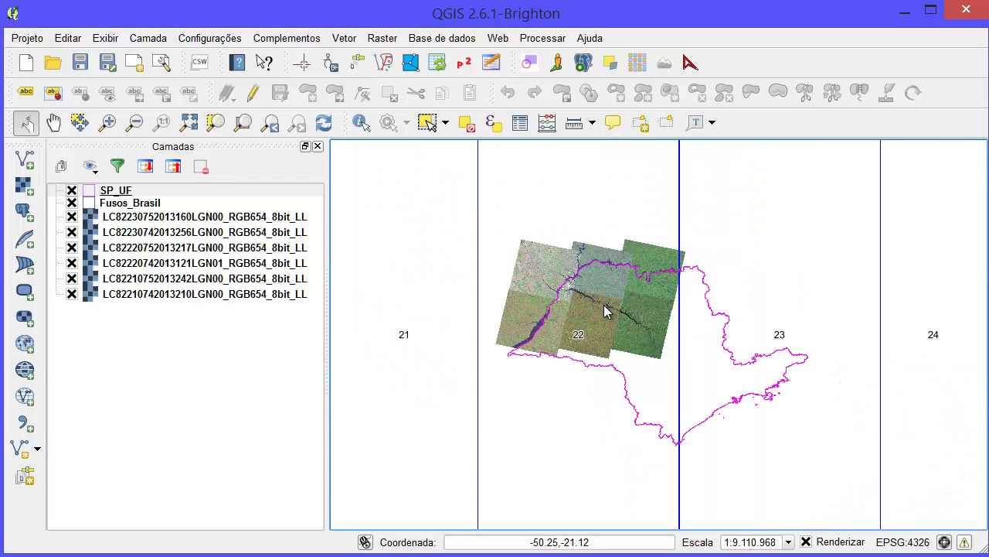
scroll(607, 310, up, 1)
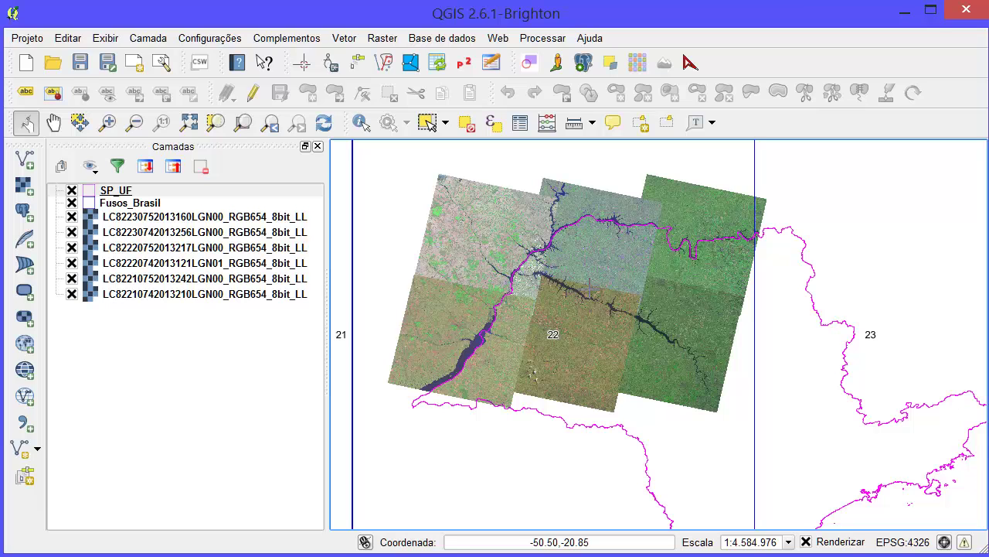
scroll(574, 289, up, 1)
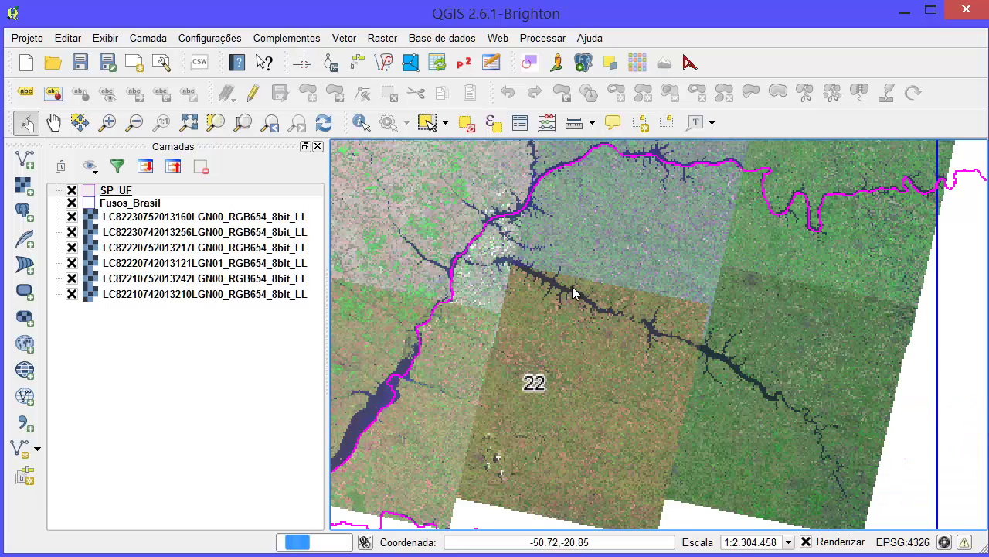
scroll(597, 283, down, 1)
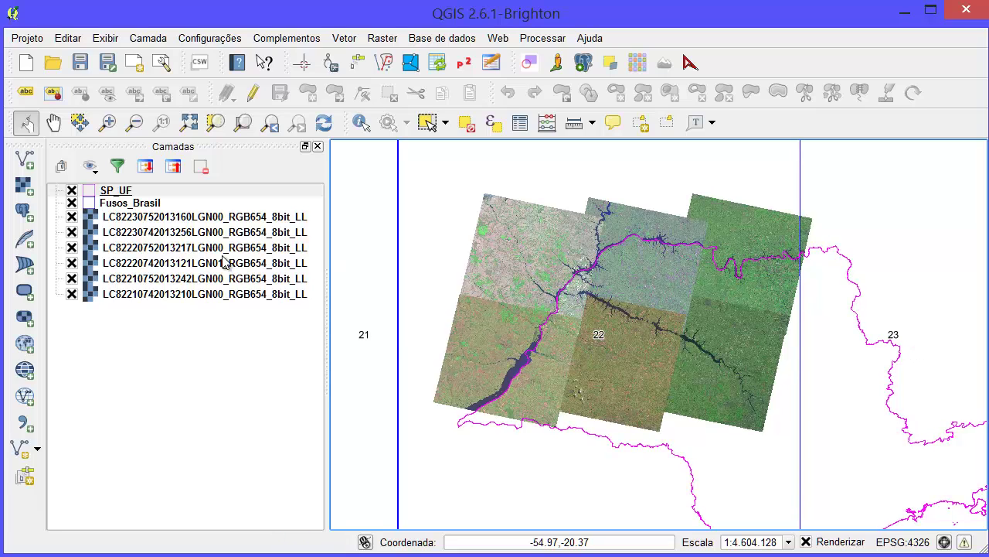
click(187, 218)
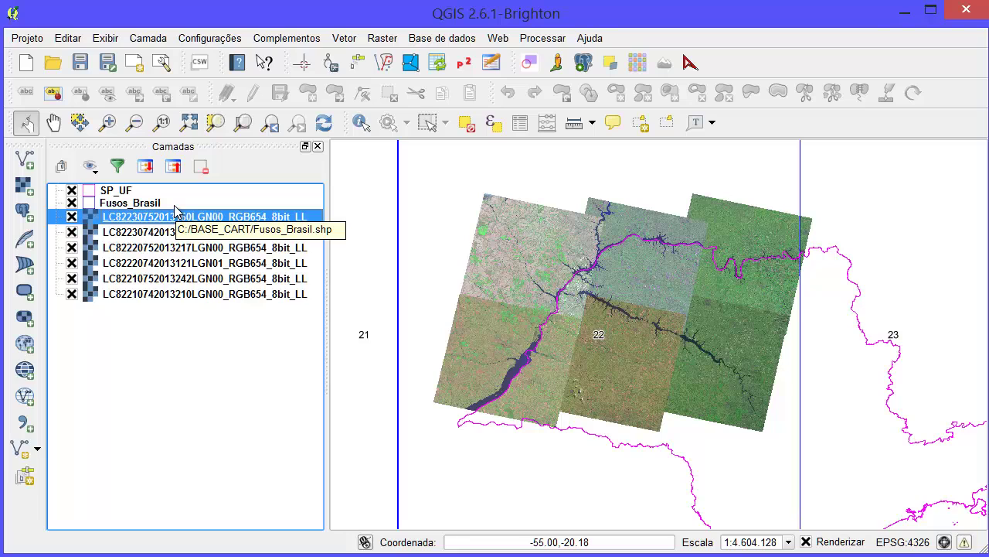
click(205, 249)
click(205, 234)
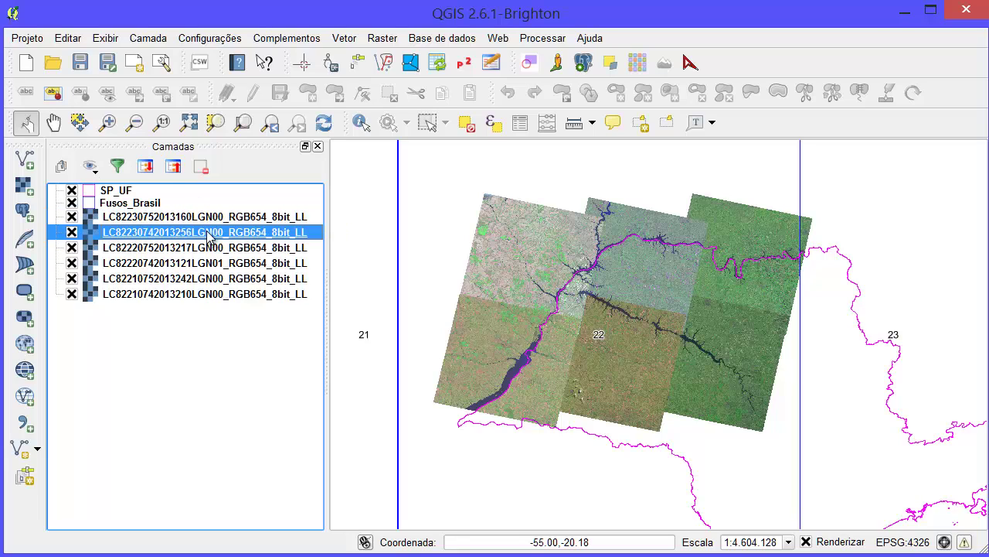
click(271, 220)
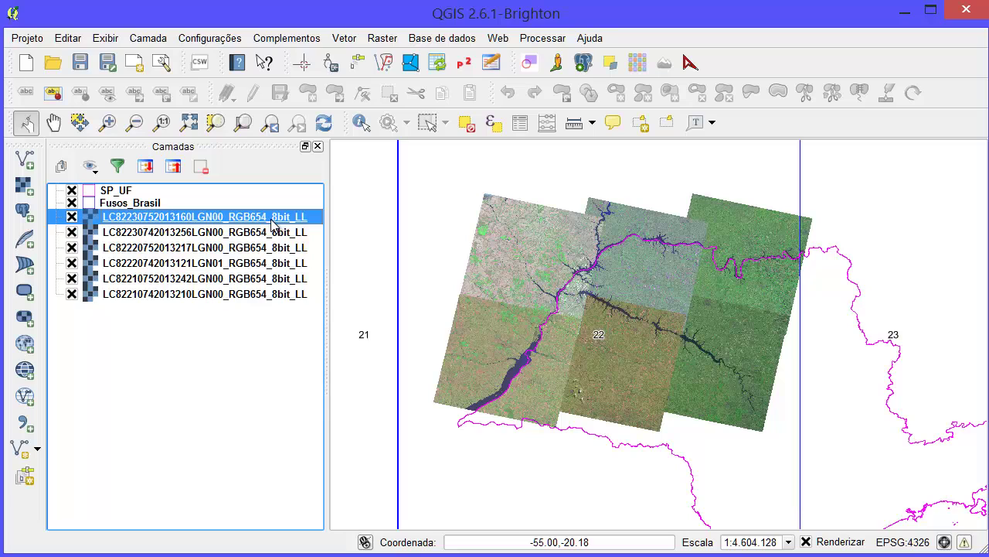
double_click(272, 221)
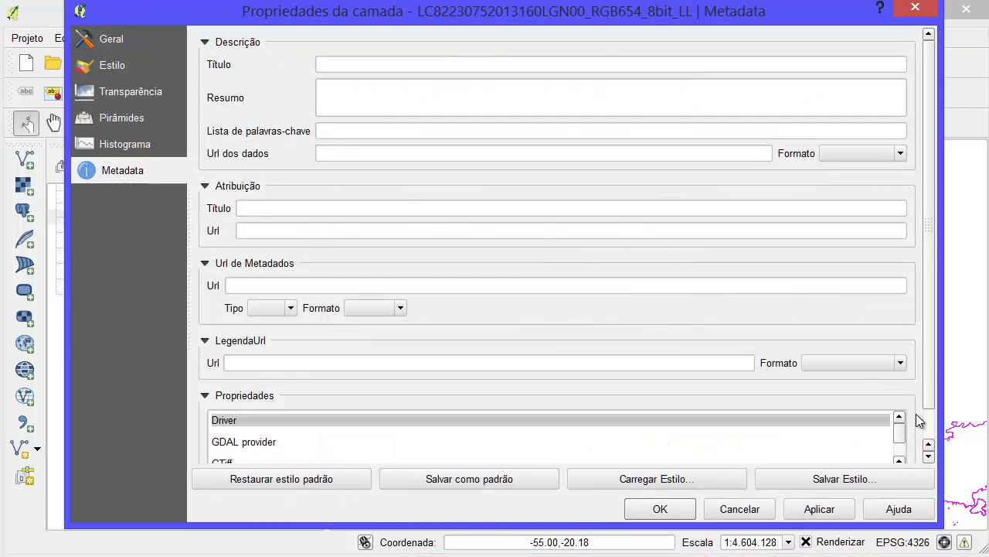
drag(898, 432, 896, 436)
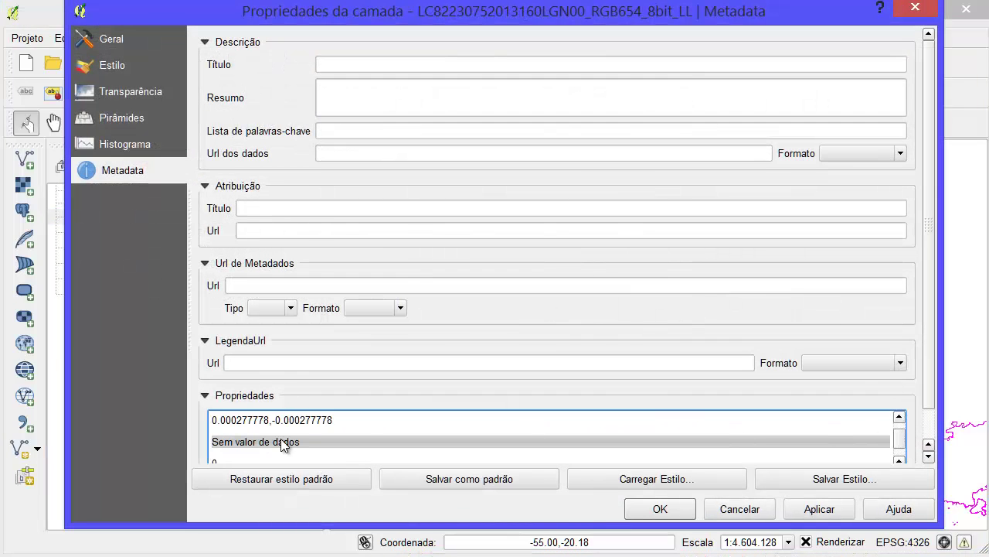
scroll(326, 437, up, 1)
scroll(320, 444, down, 1)
click(738, 510)
click(205, 234)
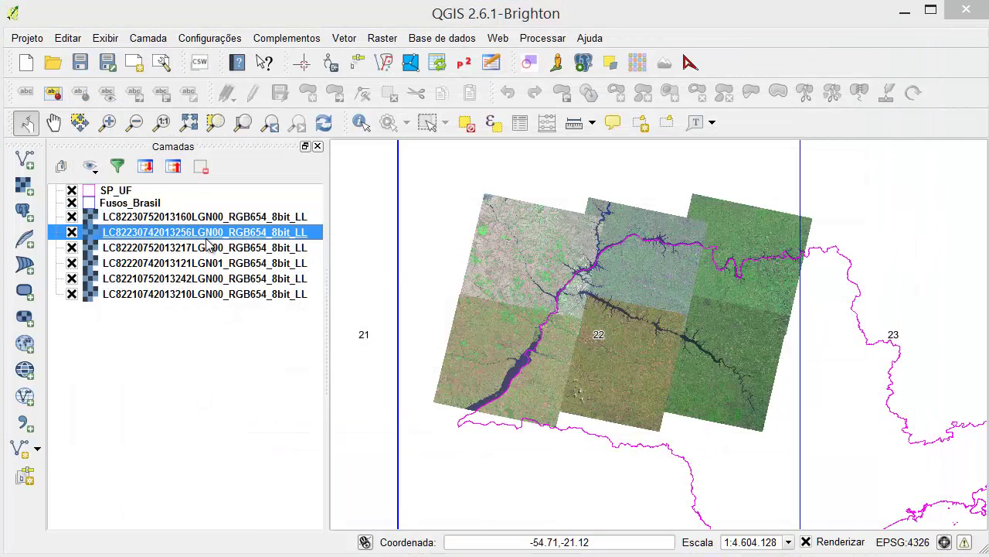
double_click(206, 234)
drag(898, 425, 899, 446)
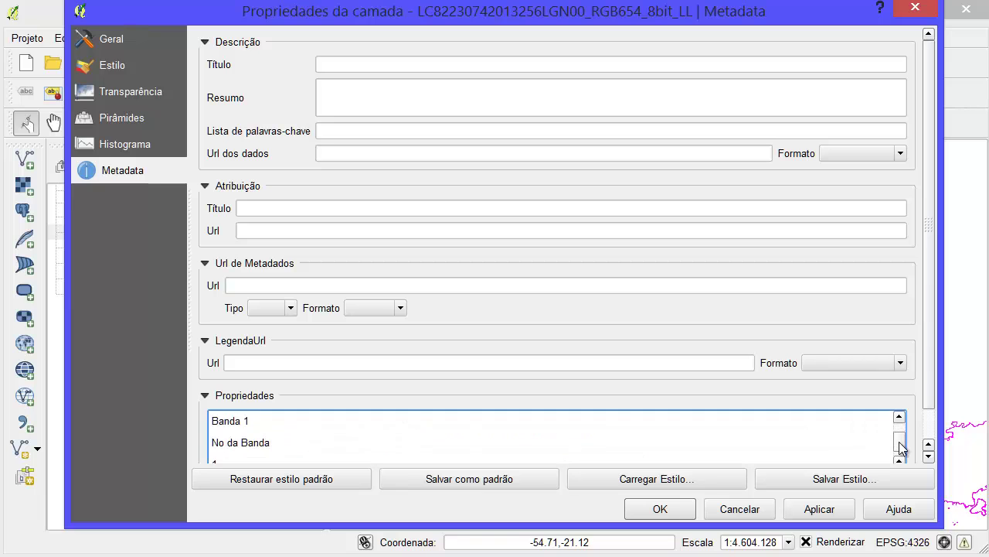
scroll(874, 444, down, 5)
scroll(832, 428, up, 5)
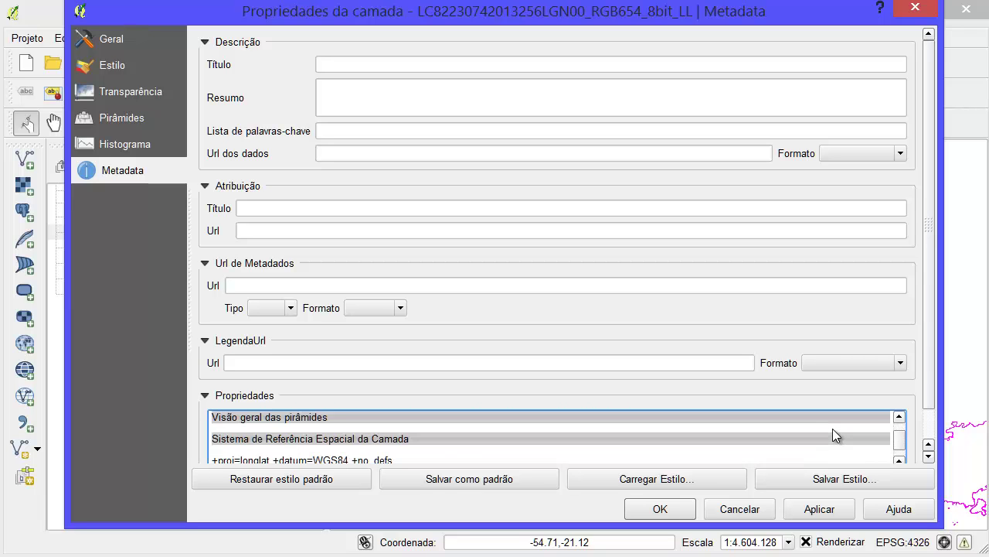
click(738, 510)
click(207, 263)
double_click(209, 247)
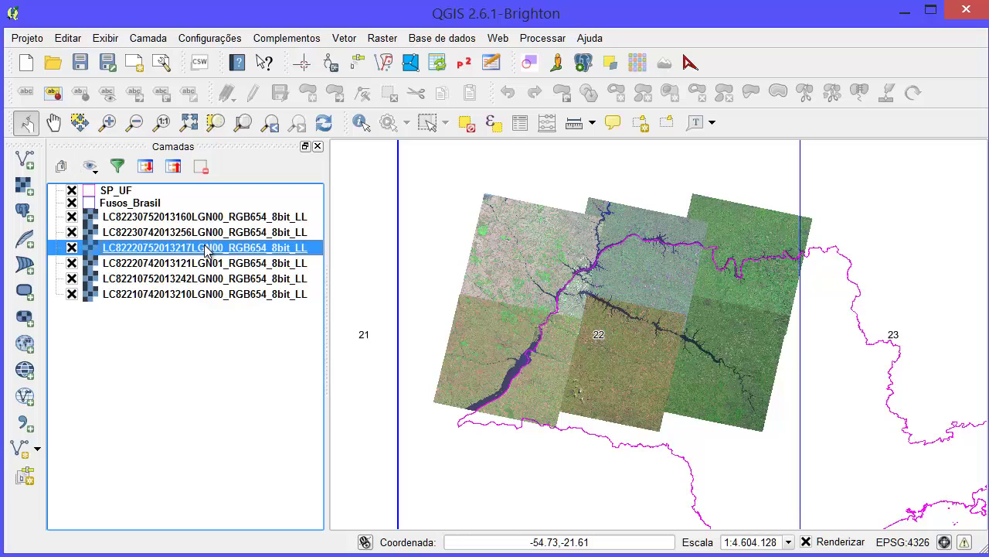
scroll(889, 433, down, 6)
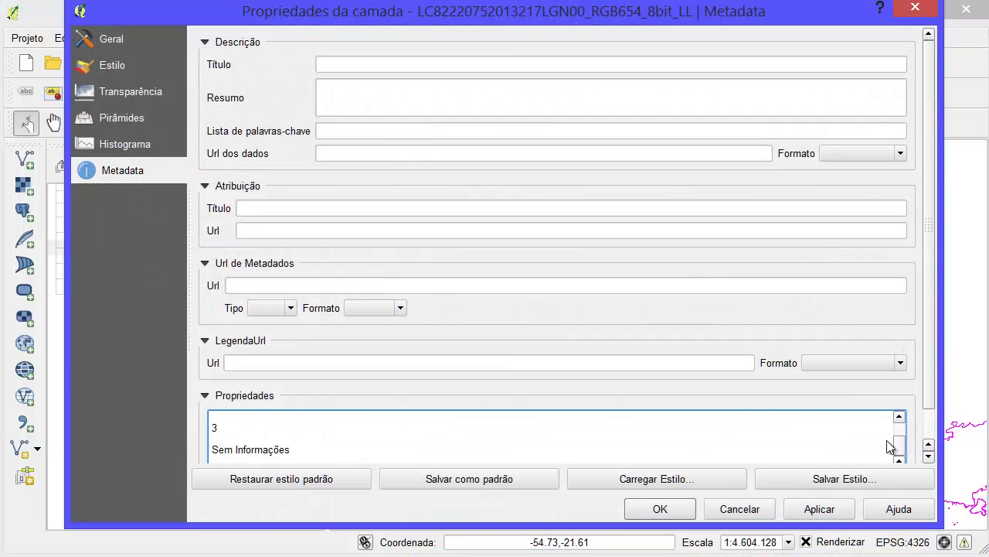
scroll(881, 437, down, 3)
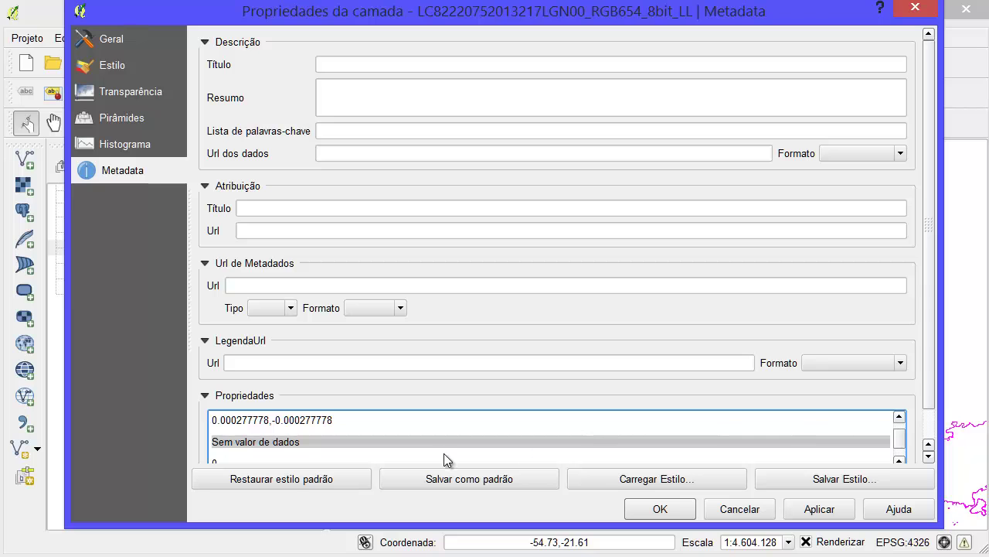
scroll(293, 422, up, 1)
scroll(296, 424, down, 1)
click(726, 510)
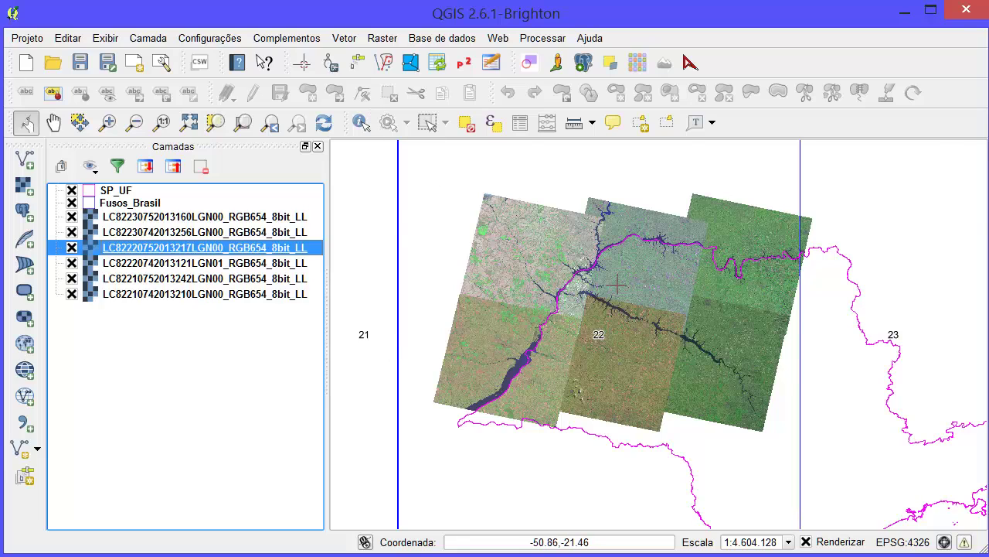
Step: Inspect the scene overlap near the Paraná river and the SP_UF boundary in close detail
scroll(617, 286, up, 1)
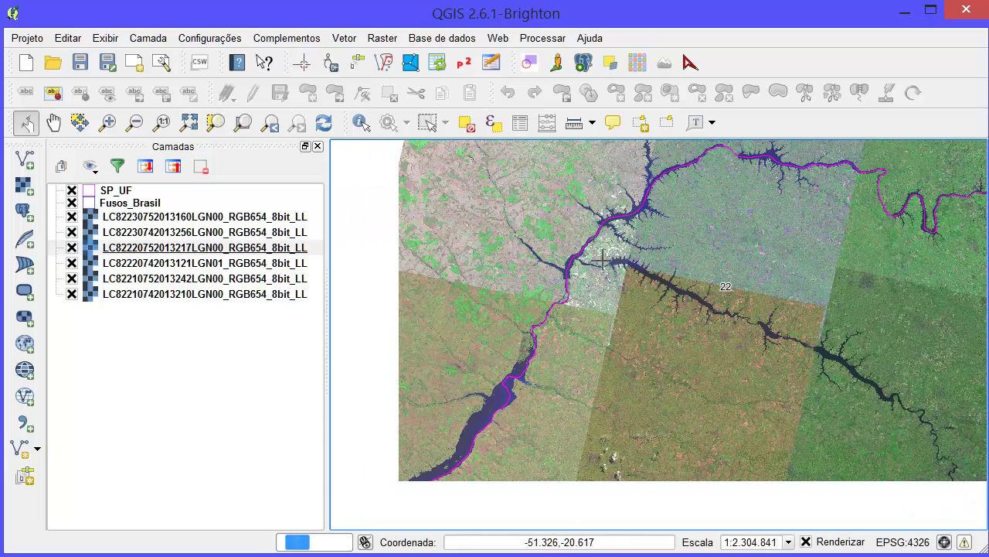
scroll(577, 373, up, 1)
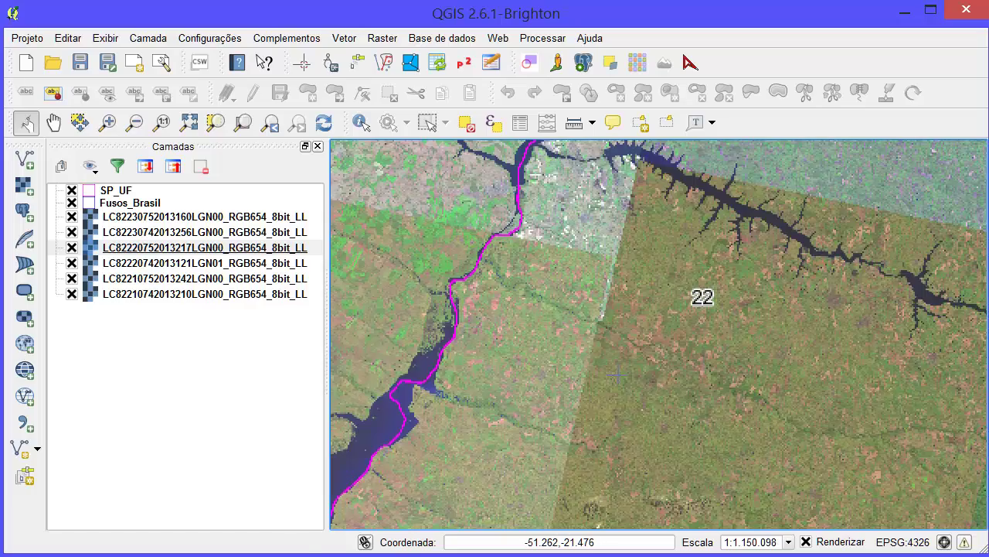
scroll(575, 274, up, 1)
scroll(563, 309, up, 2)
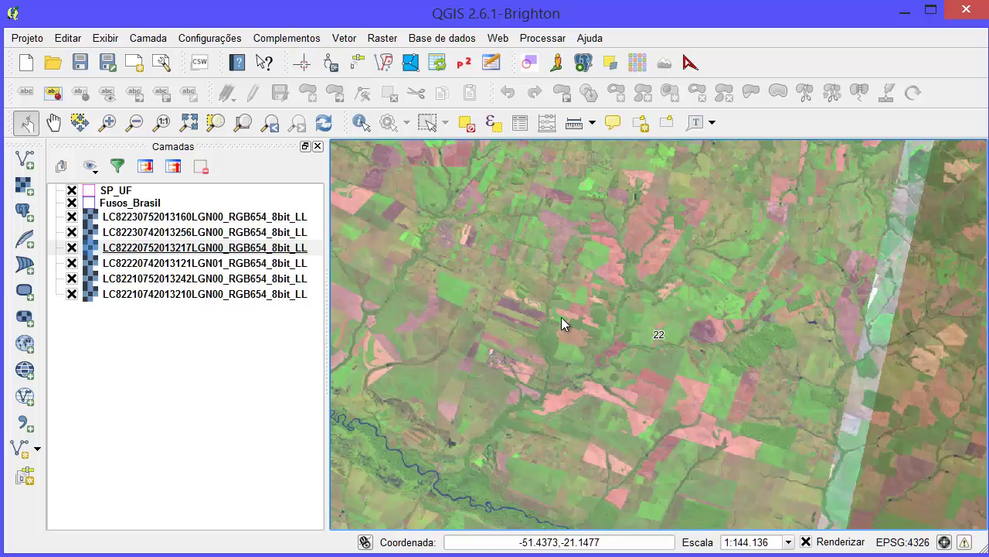
scroll(561, 317, down, 2)
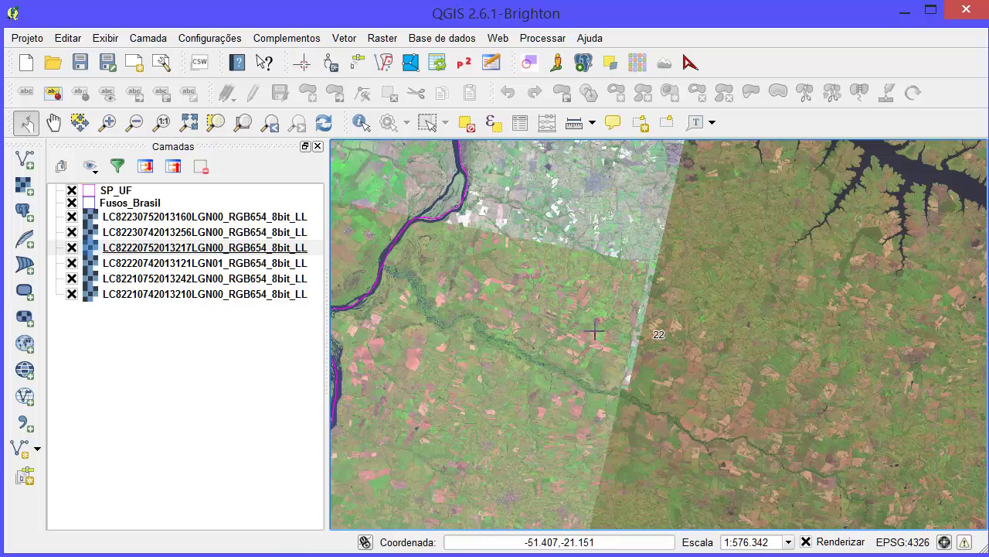
scroll(592, 330, down, 1)
scroll(654, 321, down, 1)
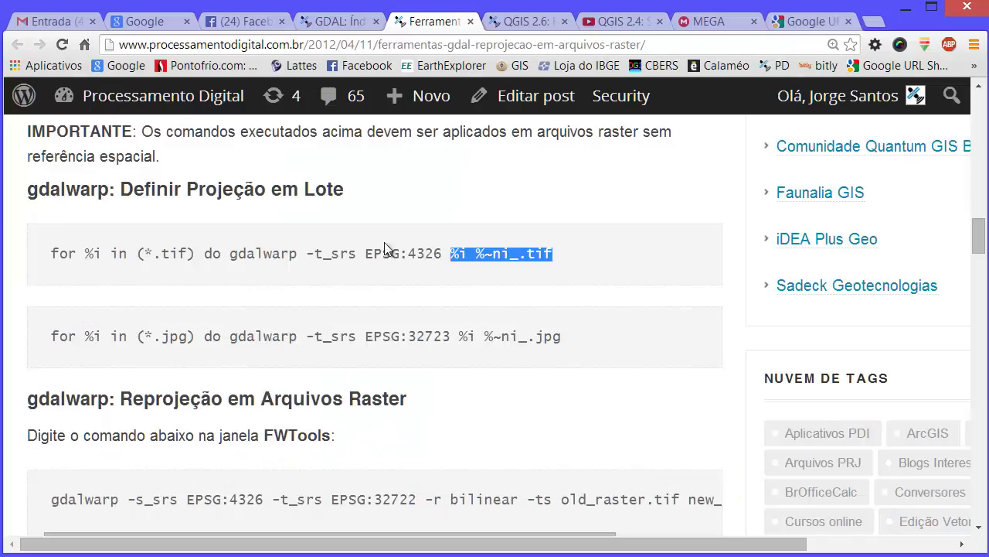
Step: Switch to the browser, review the gdalwarp reprojection and QGIS 2.6 Reamostragem de Pixels articles, and return to QGIS
scroll(390, 221, up, 10)
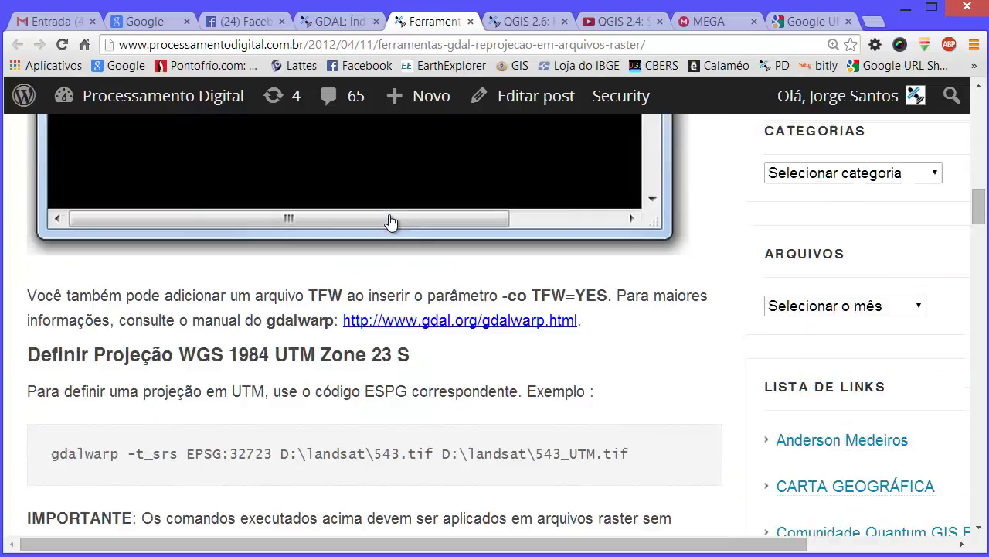
scroll(391, 221, up, 5)
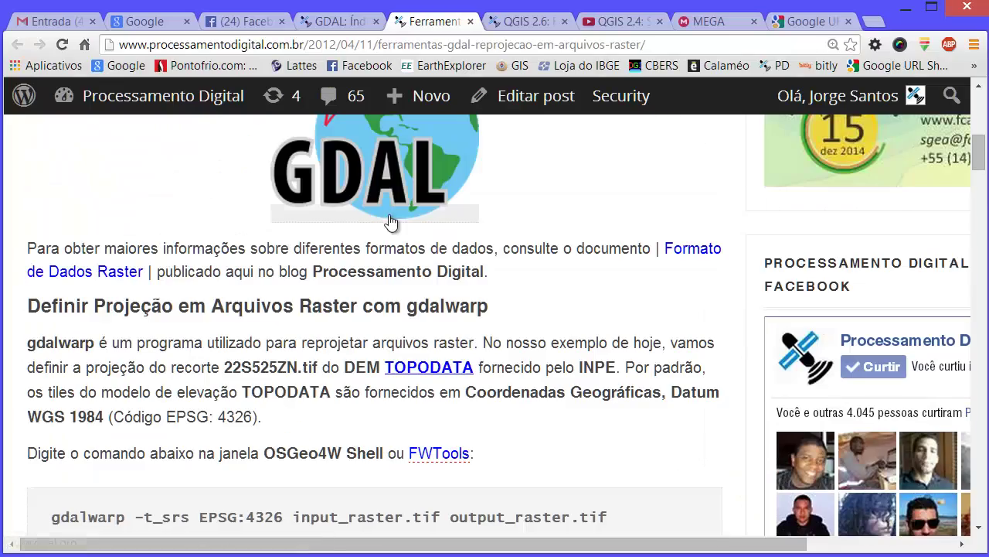
click(321, 22)
click(511, 23)
scroll(428, 232, up, 10)
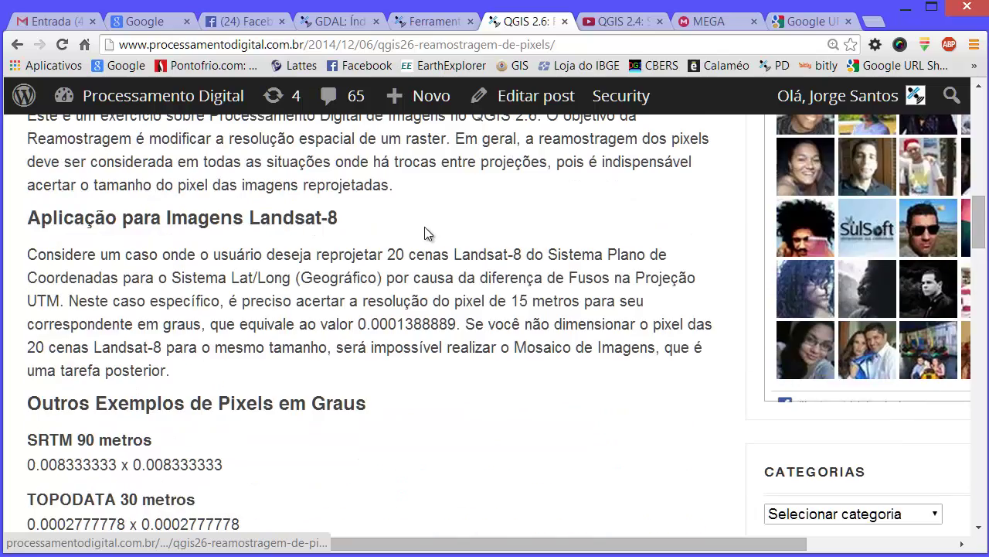
scroll(424, 232, up, 3)
scroll(427, 234, down, 2)
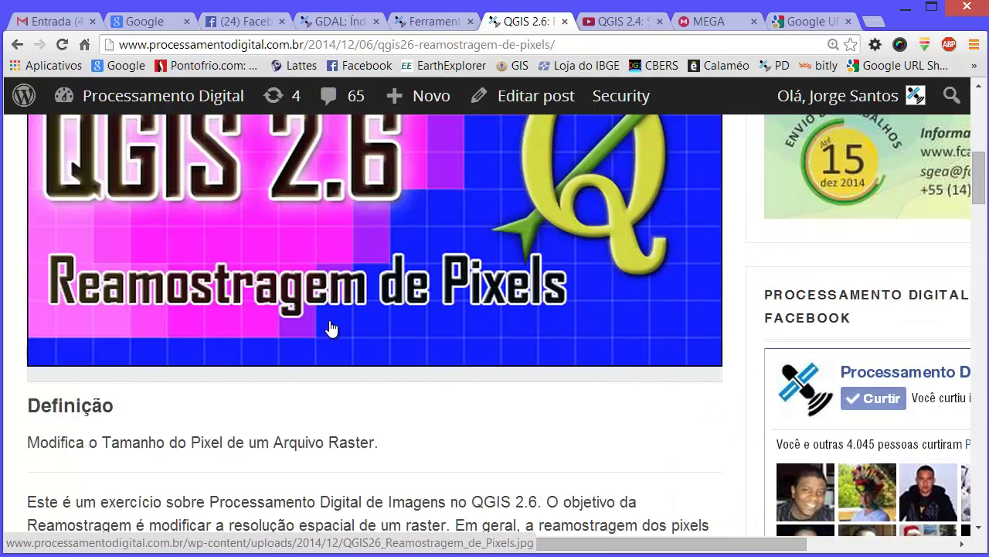
scroll(330, 327, down, 3)
scroll(306, 331, down, 2)
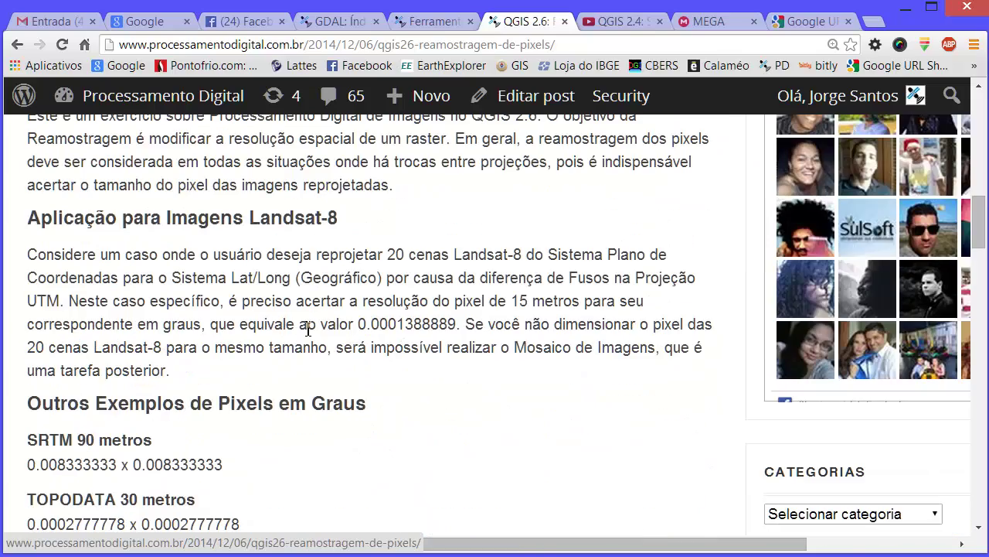
scroll(308, 328, down, 5)
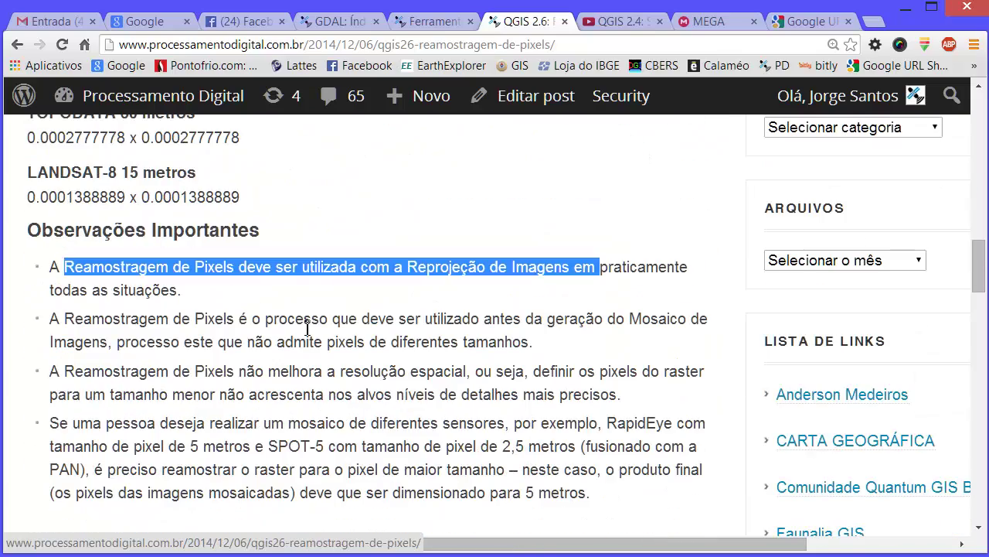
click(905, 11)
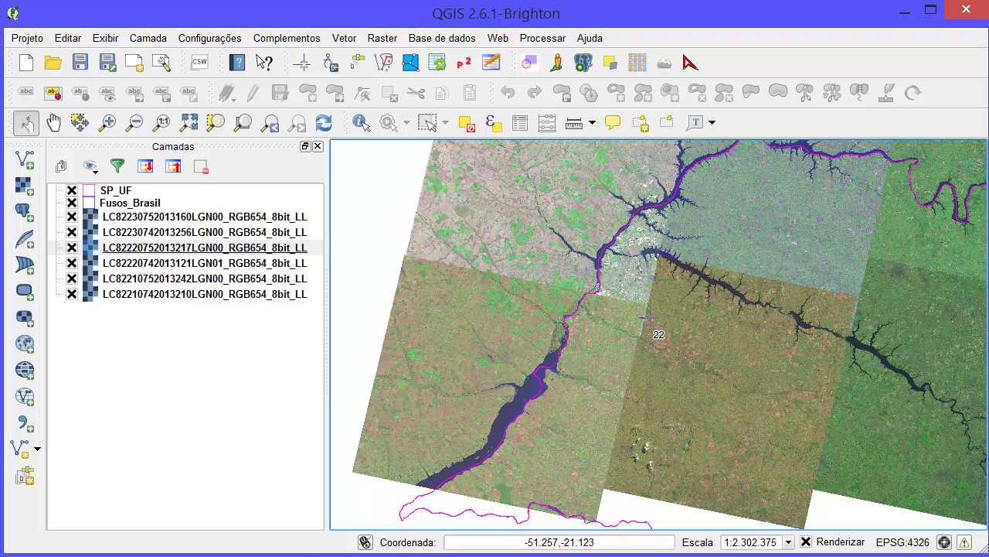
scroll(653, 319, down, 1)
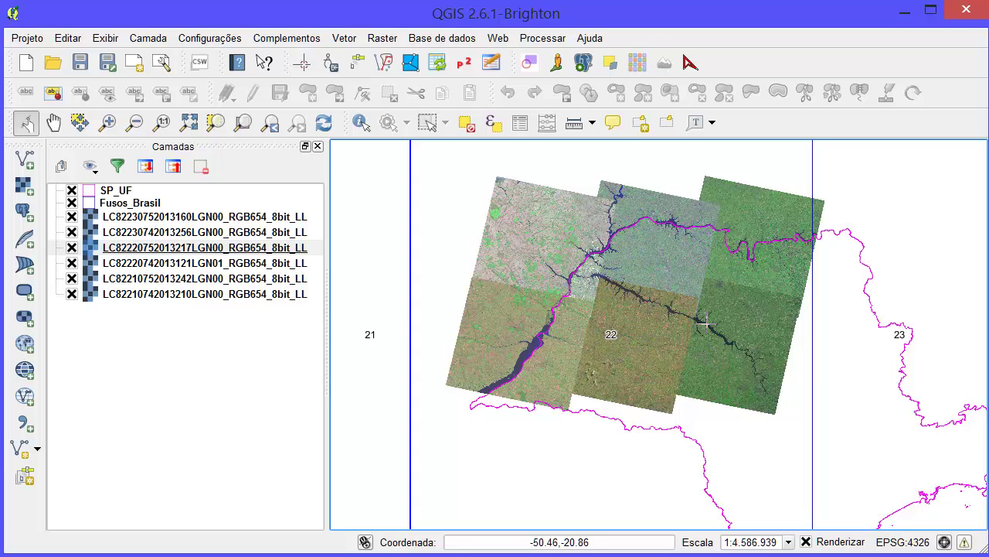
scroll(687, 340, up, 1)
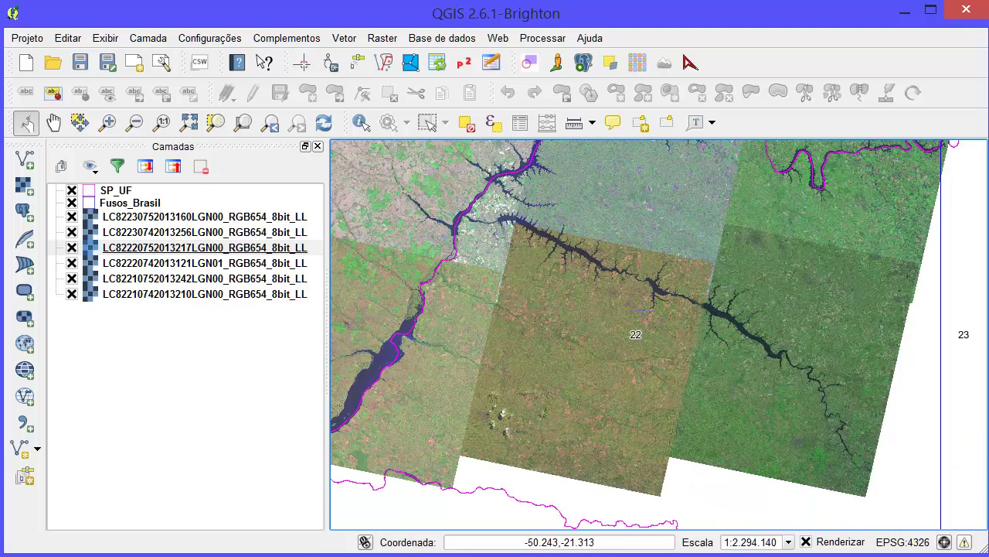
scroll(634, 332, down, 1)
scroll(644, 309, down, 1)
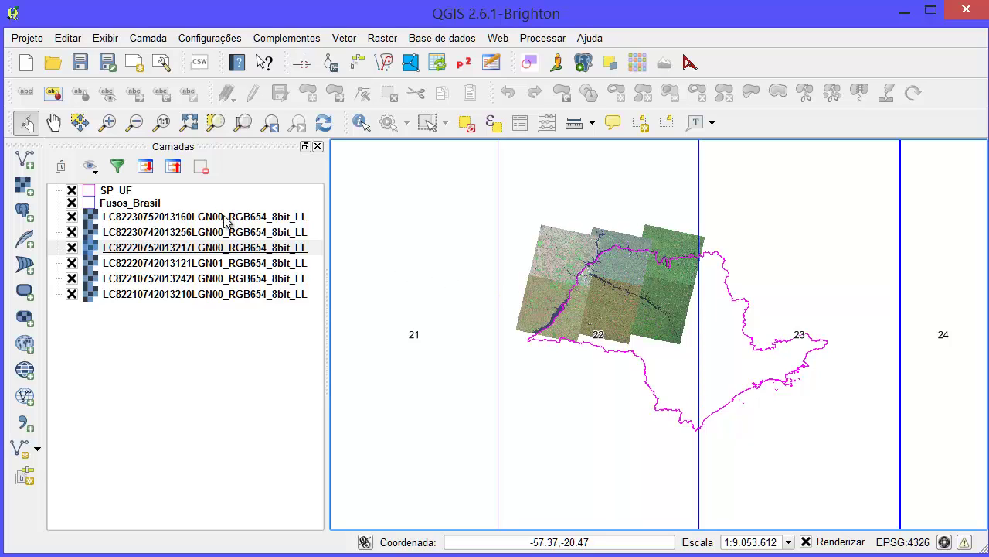
click(255, 218)
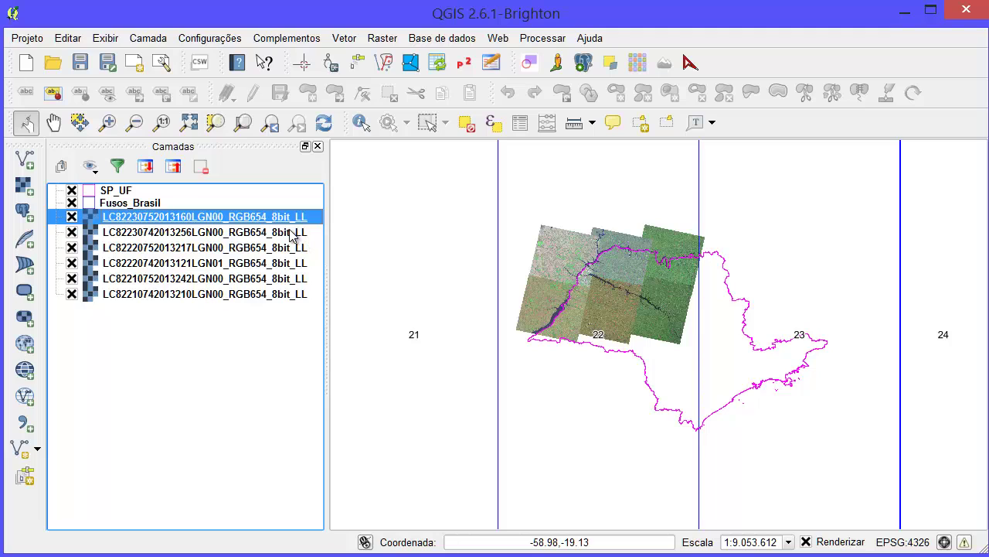
scroll(673, 292, up, 1)
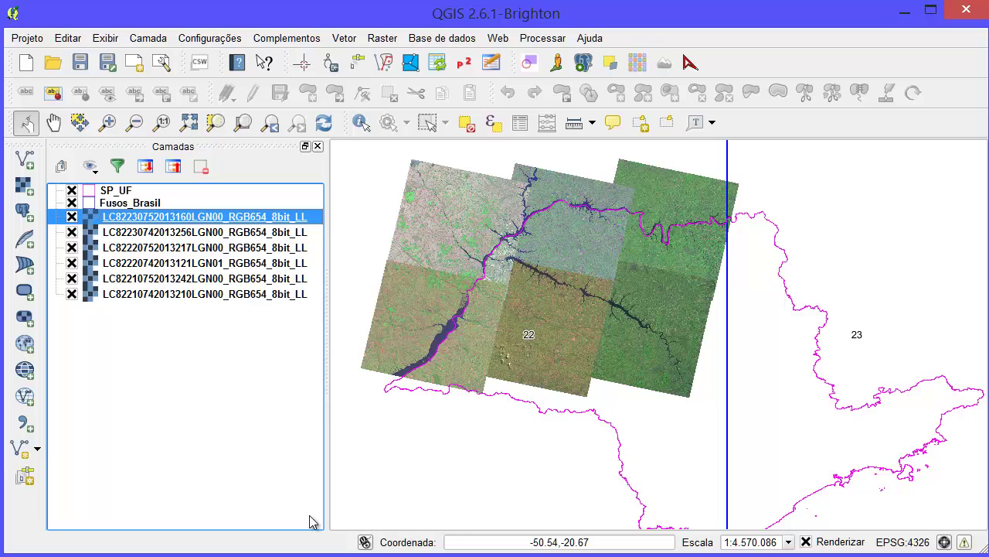
Step: Consult the SRTM 90 m pixel size in degrees in the browser's pixel resampling article, and return to QGIS
click(306, 555)
scroll(295, 245, up, 2)
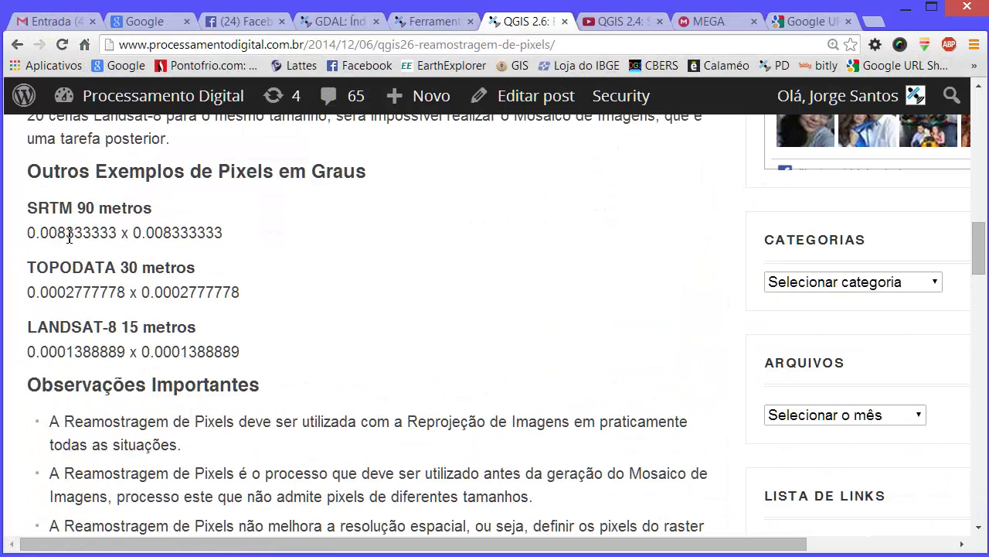
drag(33, 234, 177, 230)
click(194, 236)
click(902, 7)
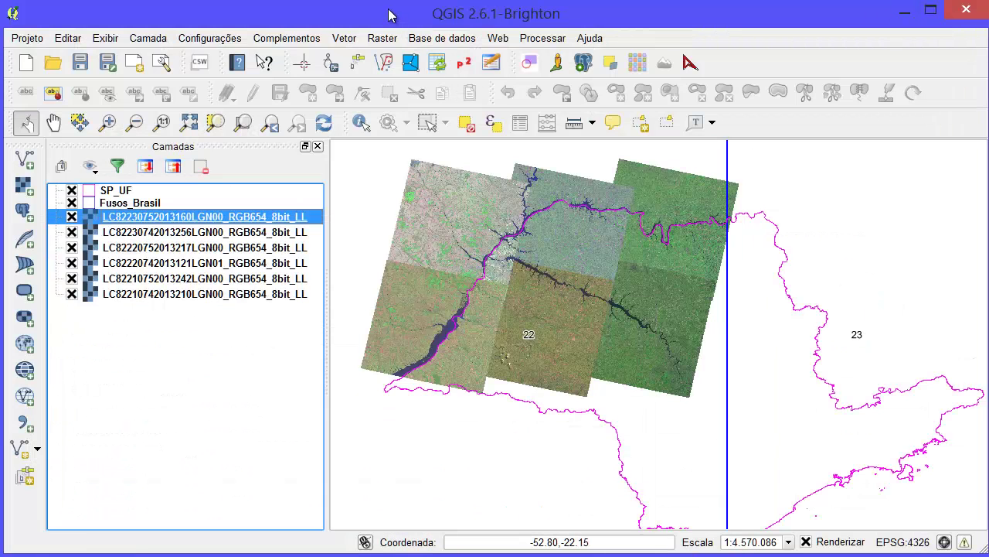